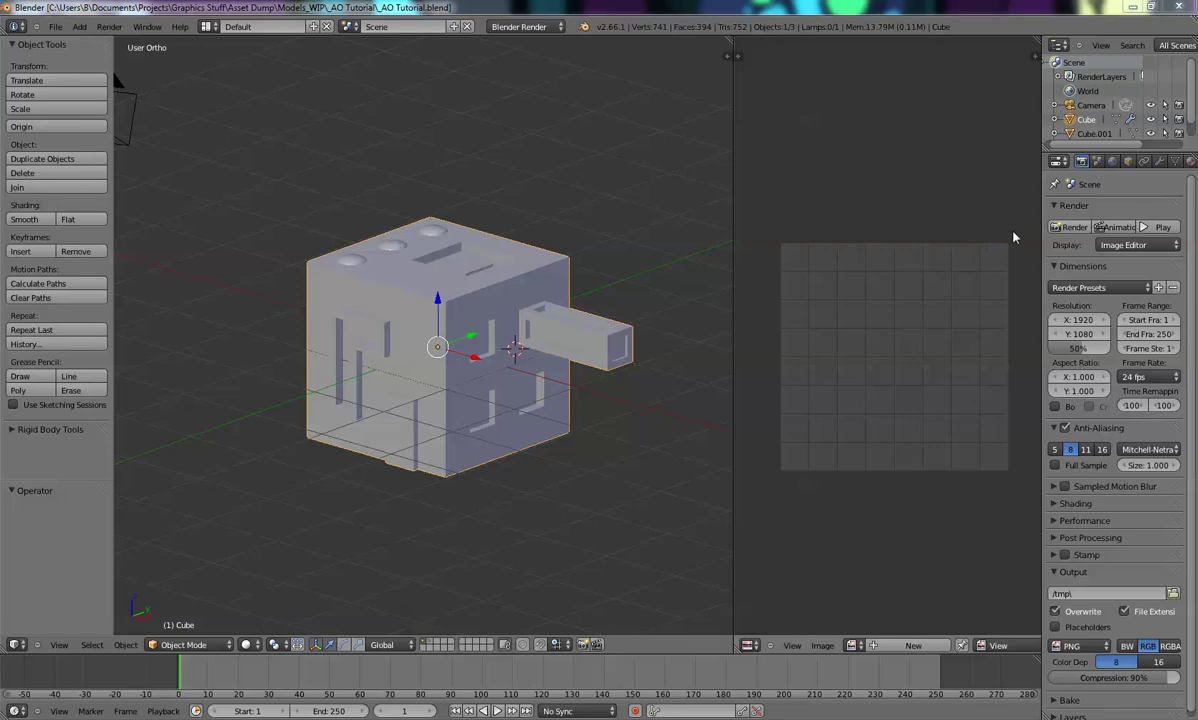
# Open the World settings in the properties editor
pyautogui.click(1112, 163)
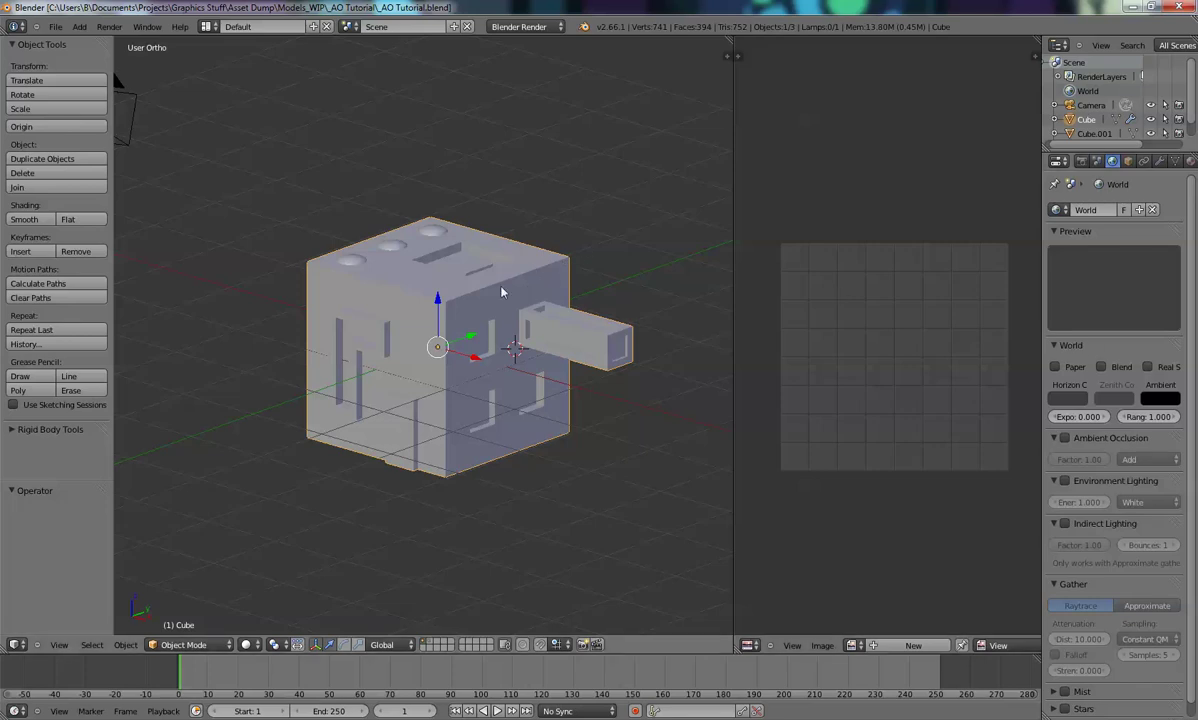
pyautogui.keyDown('shift'); pyautogui.moveTo(520, 307); pyautogui.dragTo(452, 273, button='middle'); pyautogui.keyUp('shift')
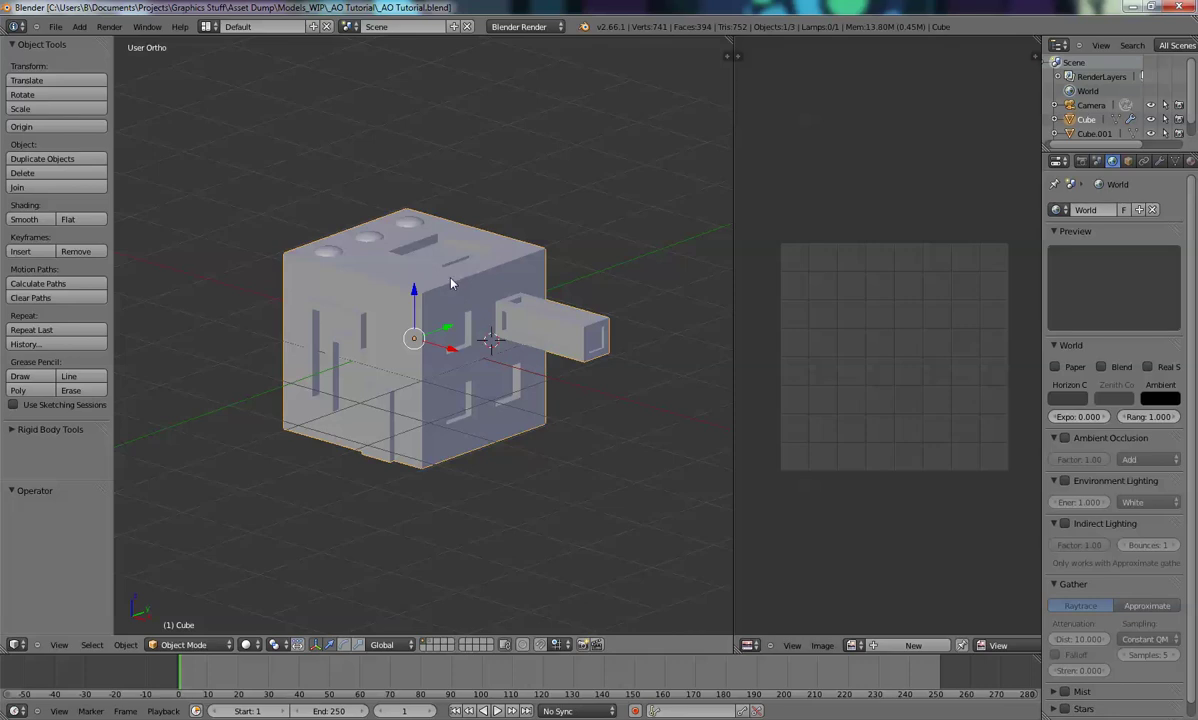
pyautogui.keyDown('shift'); pyautogui.moveTo(451, 284); pyautogui.dragTo(424, 306, button='middle'); pyautogui.keyUp('shift')
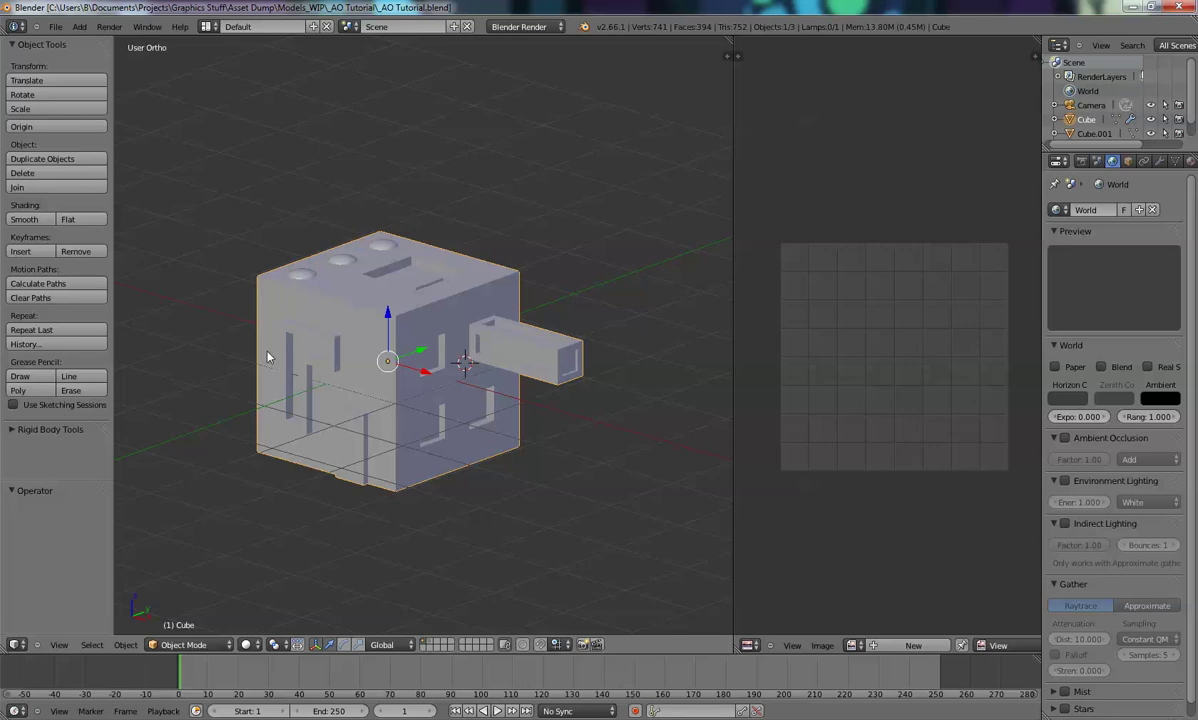
pyautogui.keyDown('shift'); pyautogui.moveTo(355, 342); pyautogui.dragTo(395, 347, button='middle'); pyautogui.keyUp('shift')
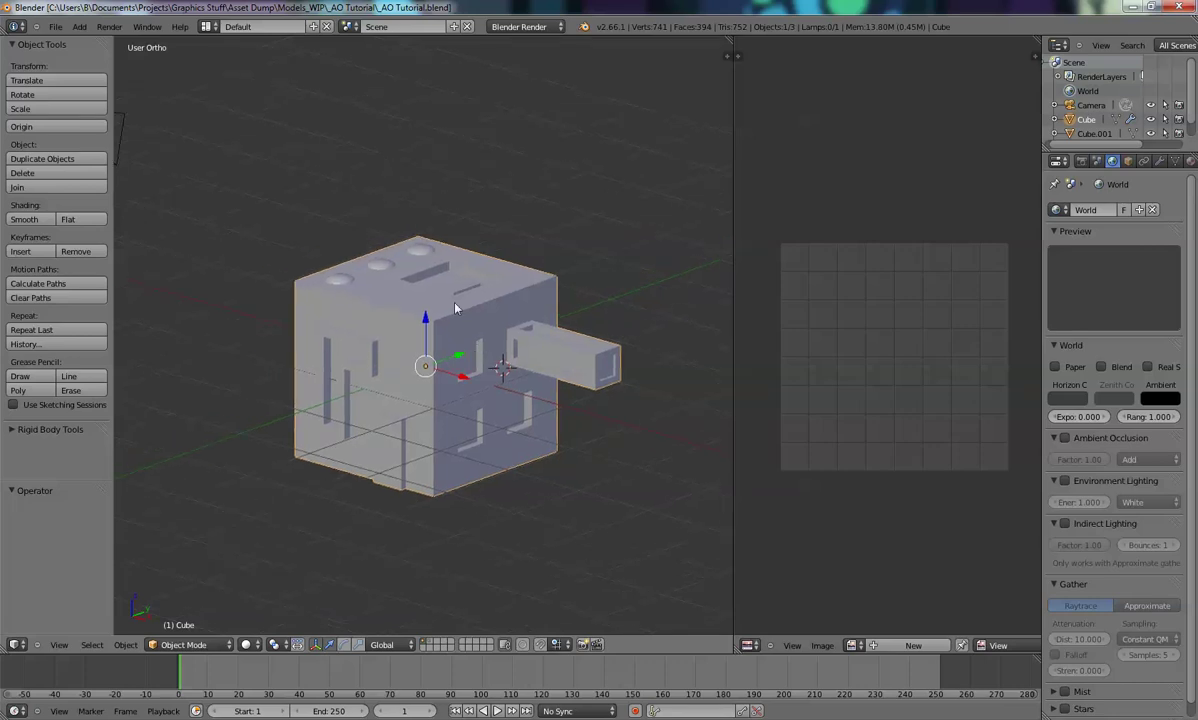
# Enter Edit Mode on the cube and set the editor beside the 3D view to UV/Image Editor
pyautogui.press('Tab')
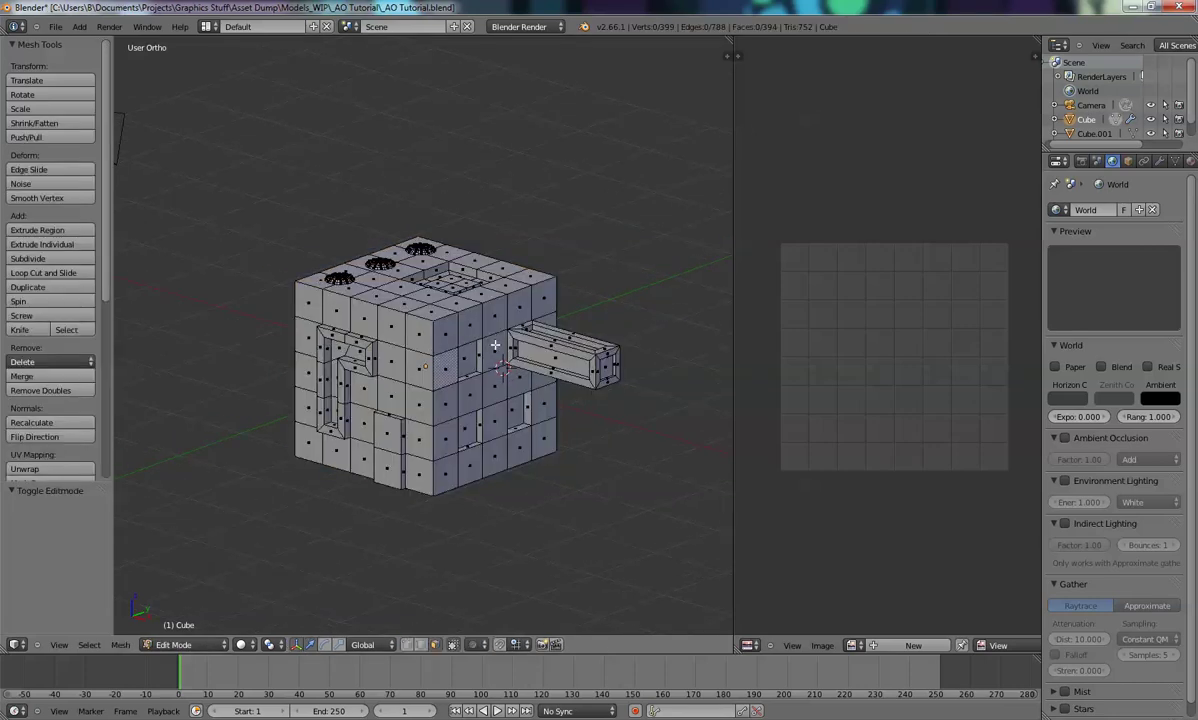
pyautogui.press('Tab')
pyautogui.press('Tab')
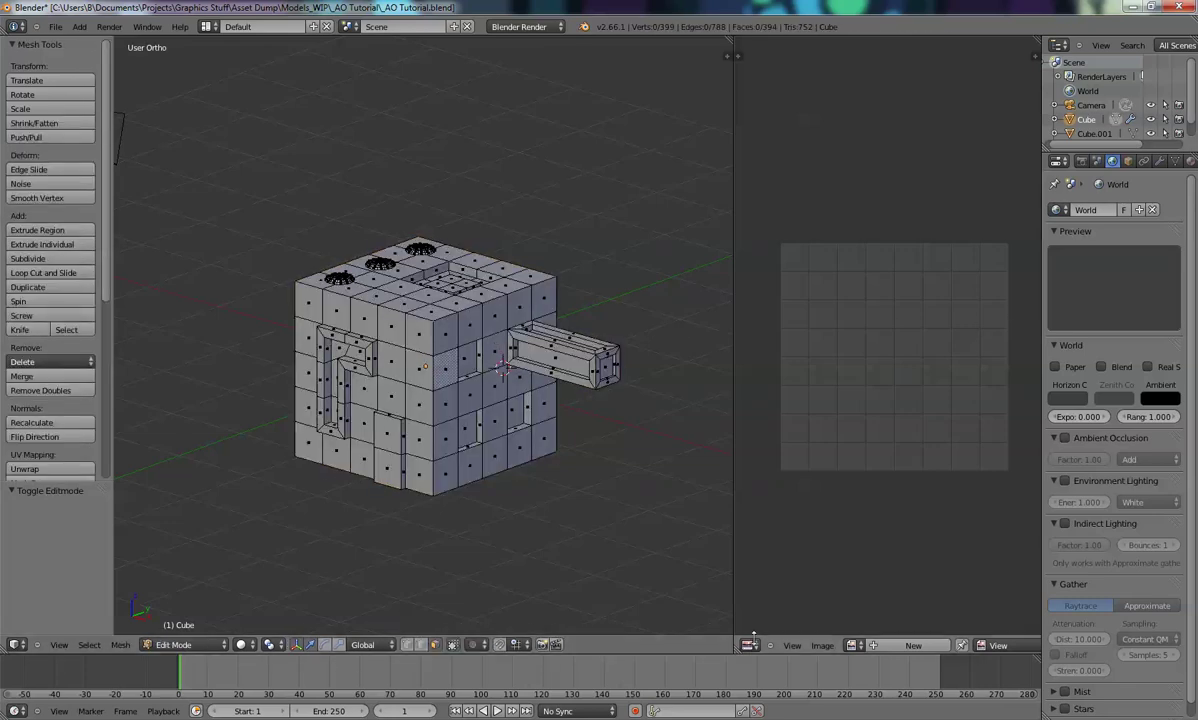
pyautogui.click(748, 646)
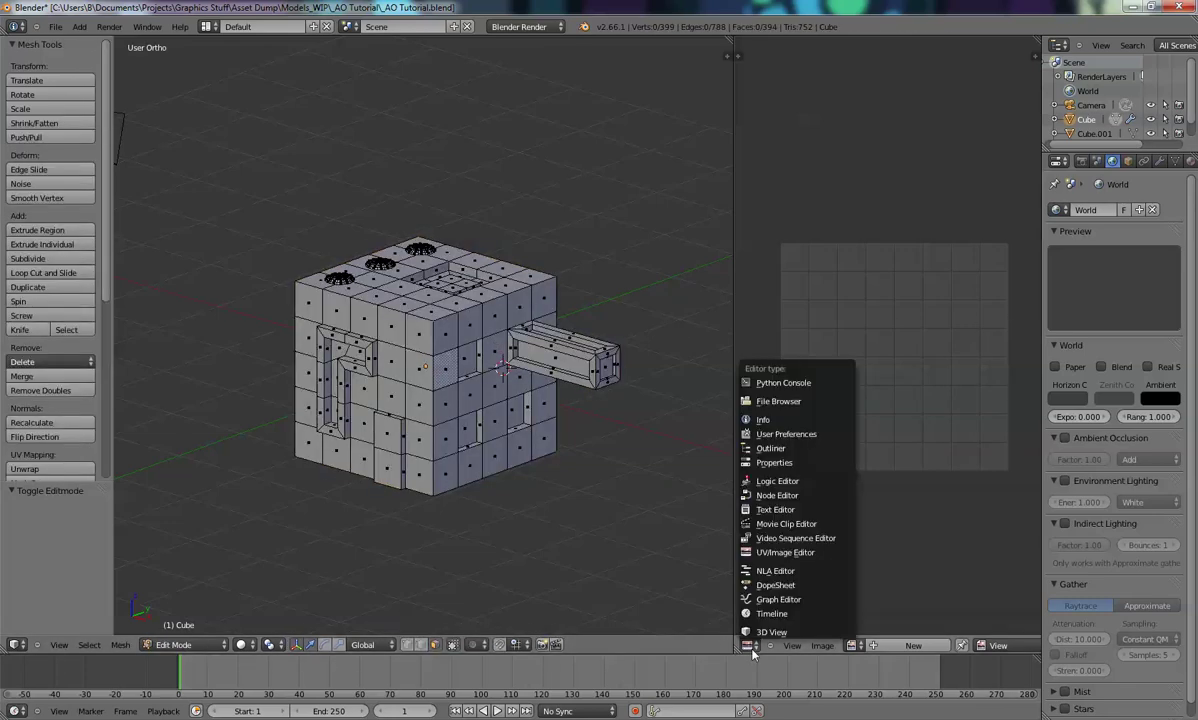
pyautogui.click(770, 553)
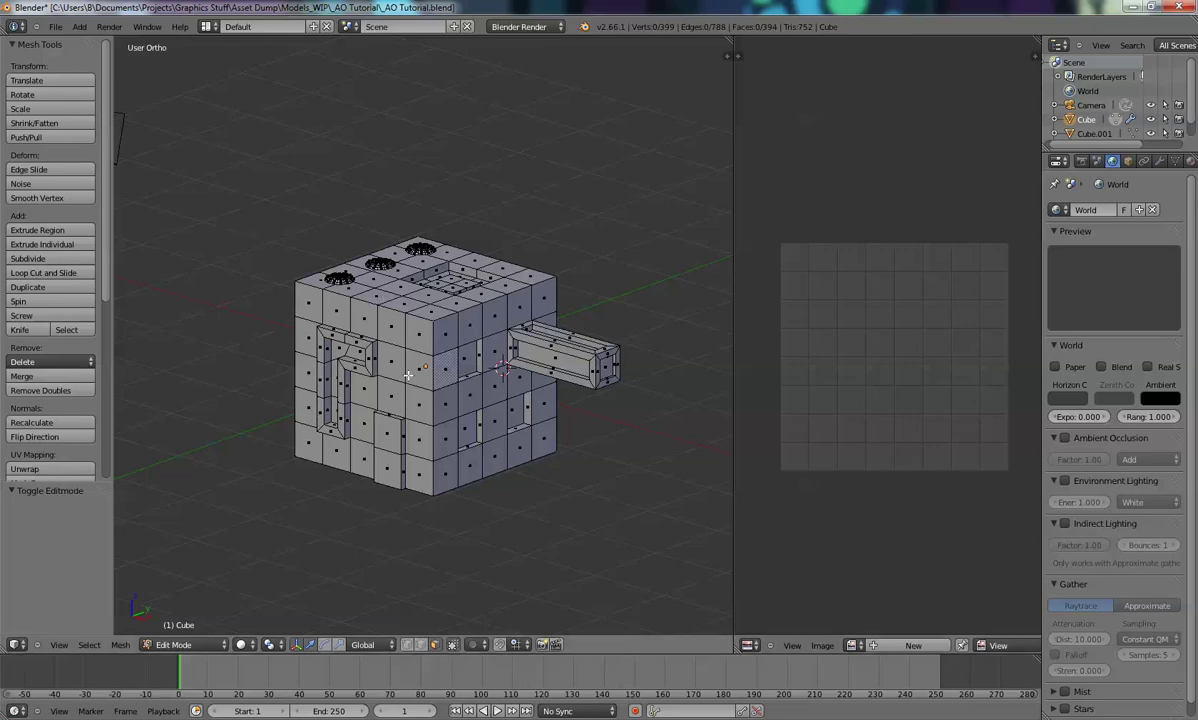
# Unwrap all faces of the cube with Smart UV Project using an island margin of 0.10
pyautogui.press('a')
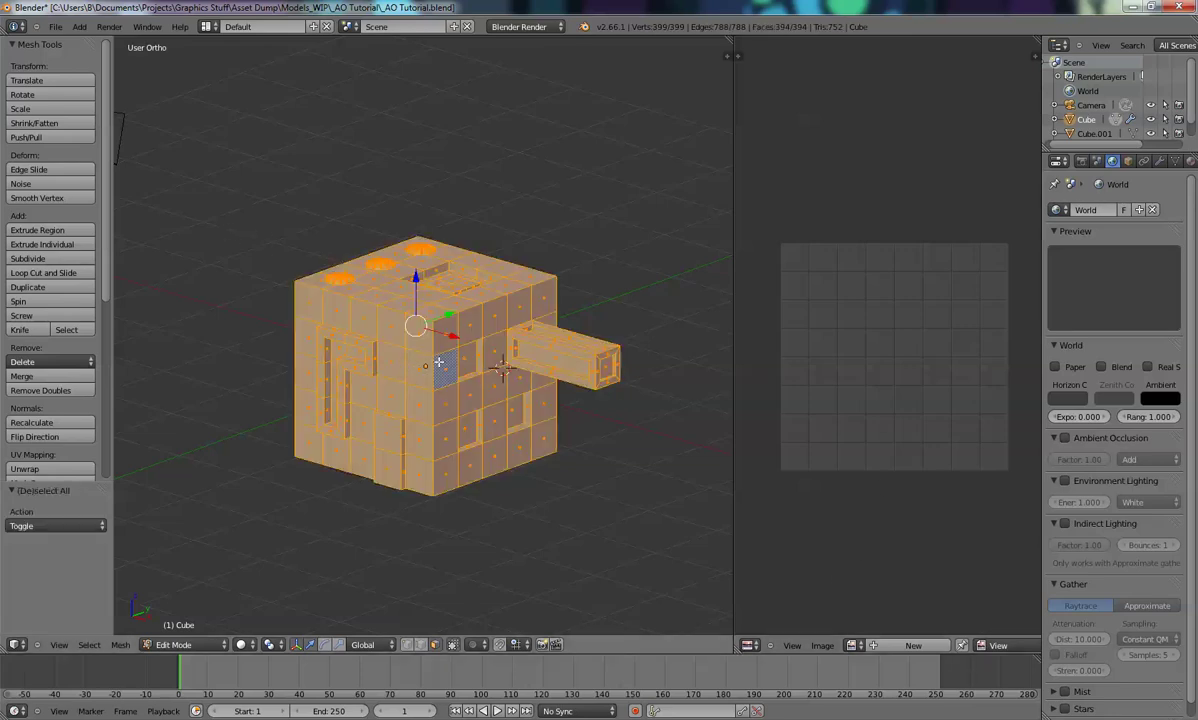
pyautogui.press('u')
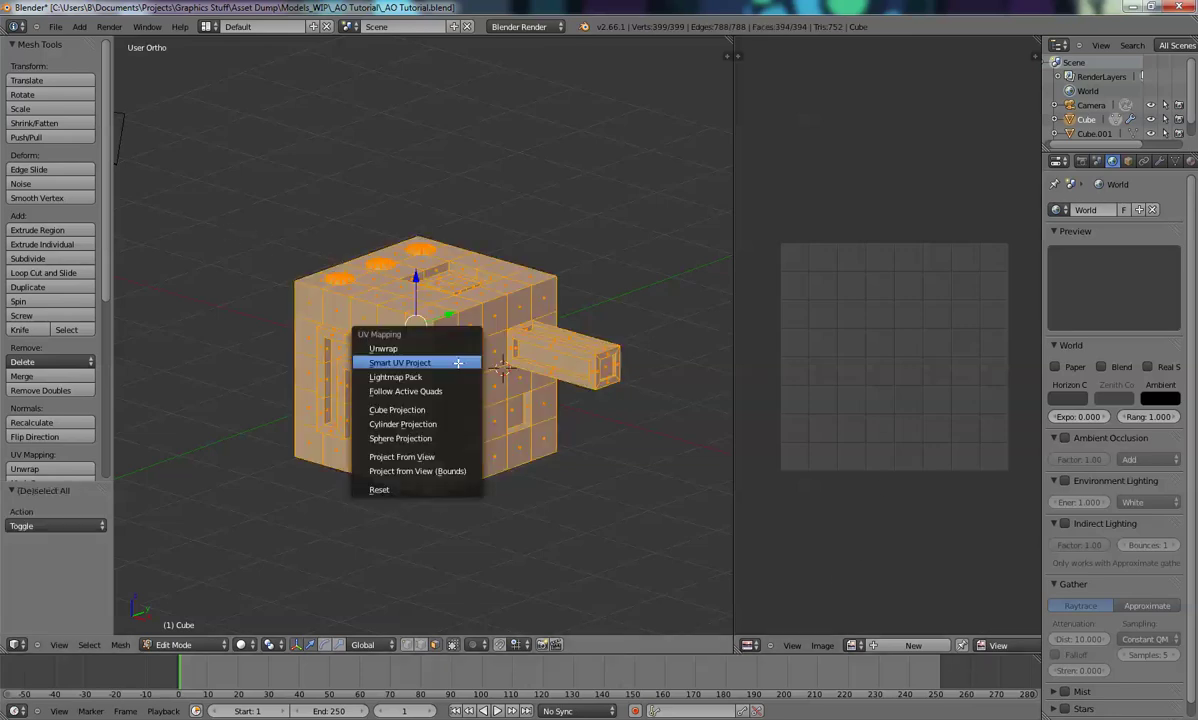
pyautogui.click(386, 363)
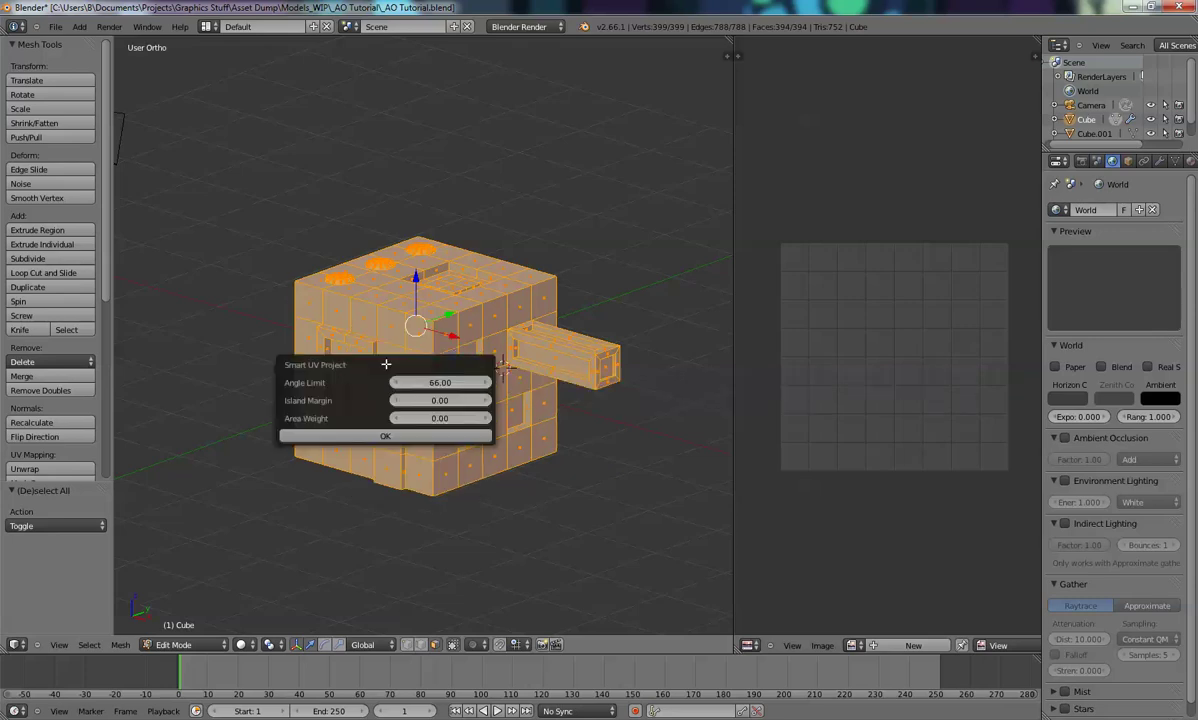
pyautogui.click(440, 399)
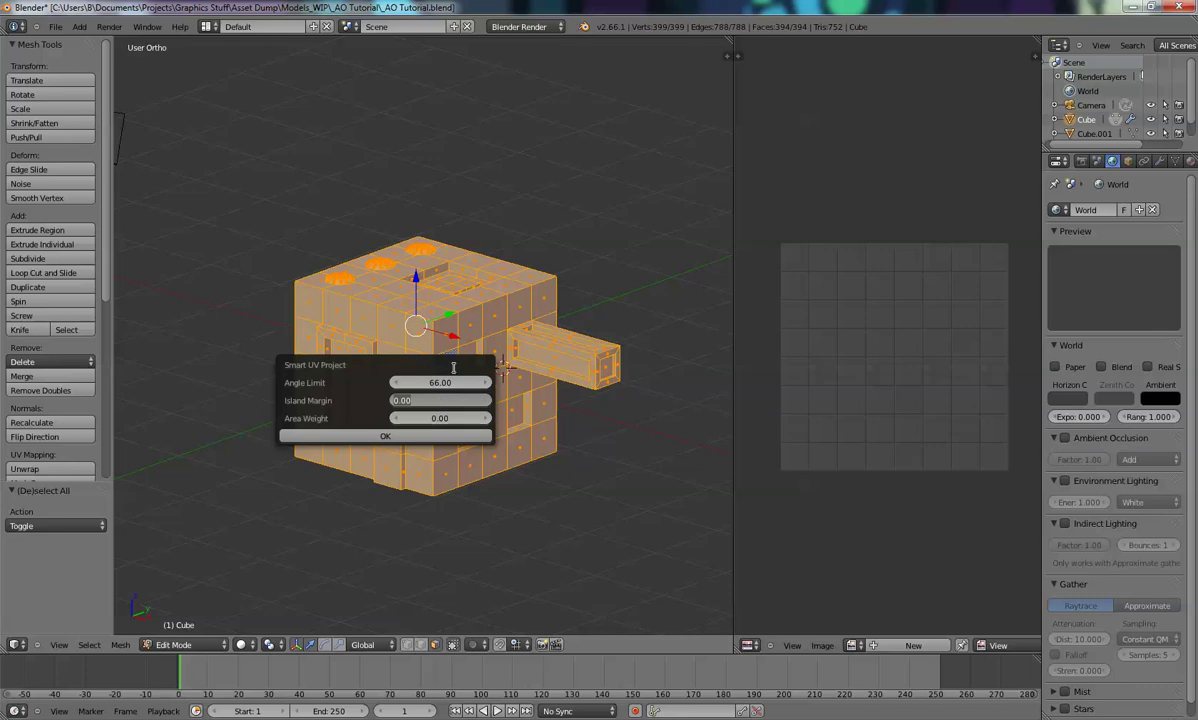
pyautogui.press('BackSpace')
pyautogui.click(369, 436)
pyautogui.click(369, 436)
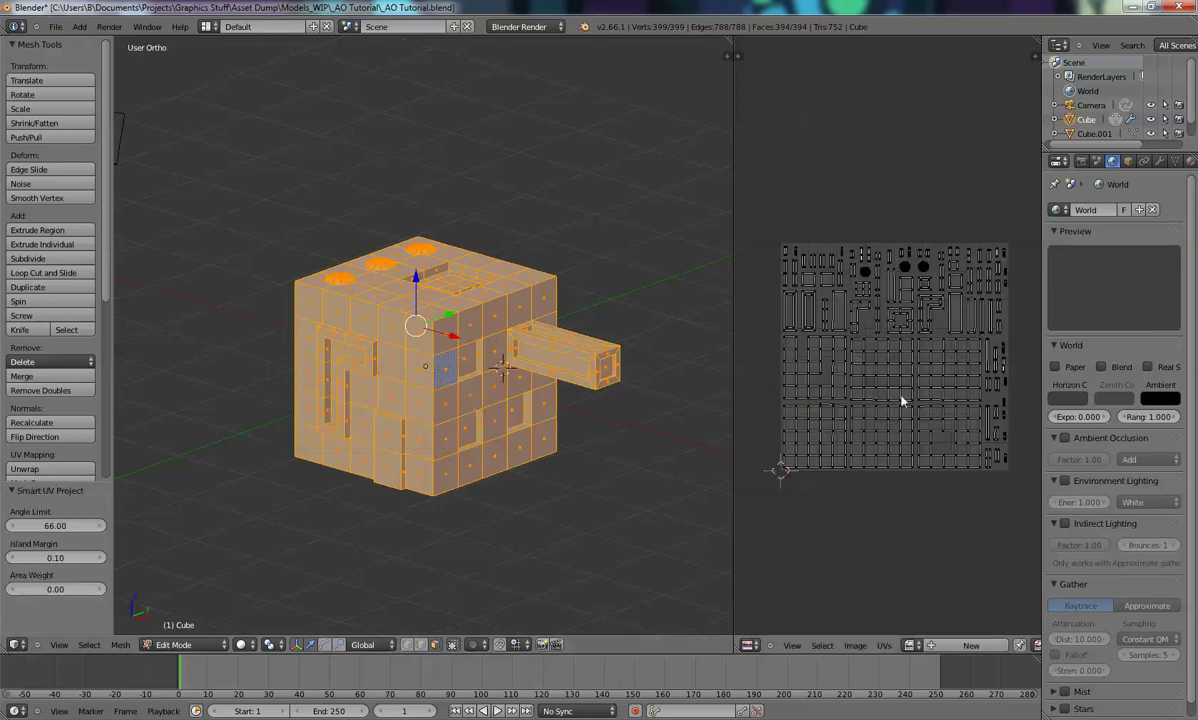
# Widen the UV editor and create a blank 1024 × 1024 image named AO Bake without an alpha channel
pyautogui.scroll(1, 924, 389)
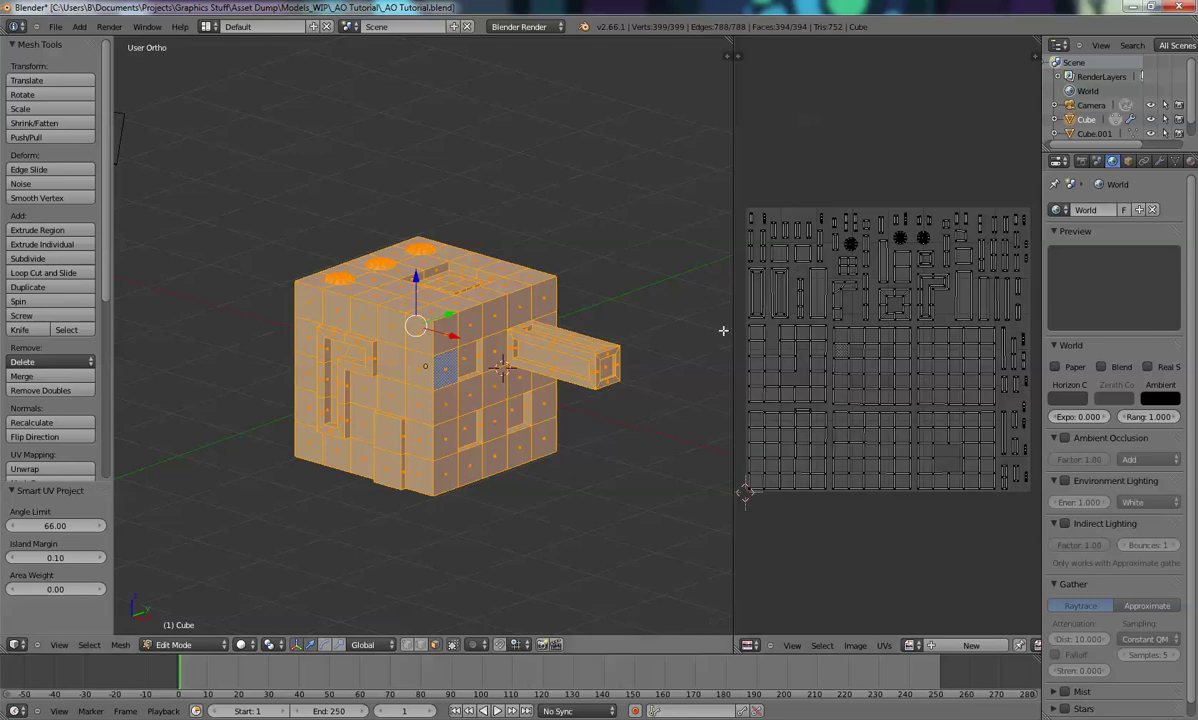
pyautogui.moveTo(735, 342); pyautogui.dragTo(674, 345)
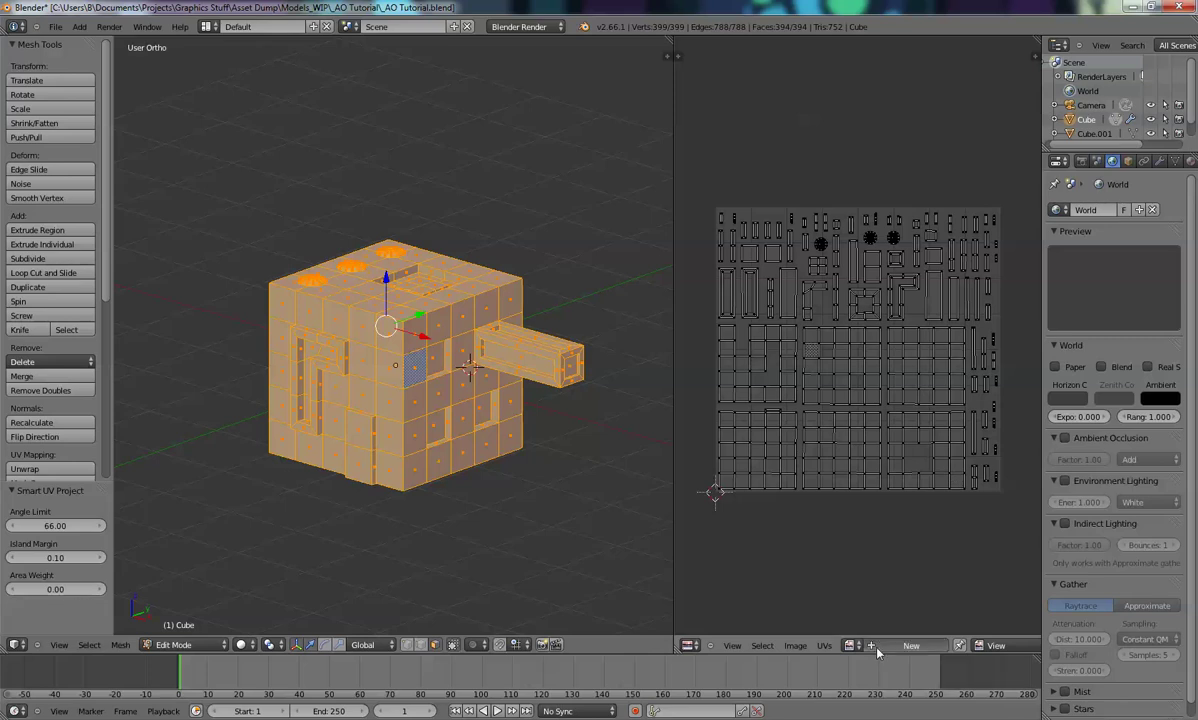
pyautogui.click(876, 647)
pyautogui.press('BackSpace')
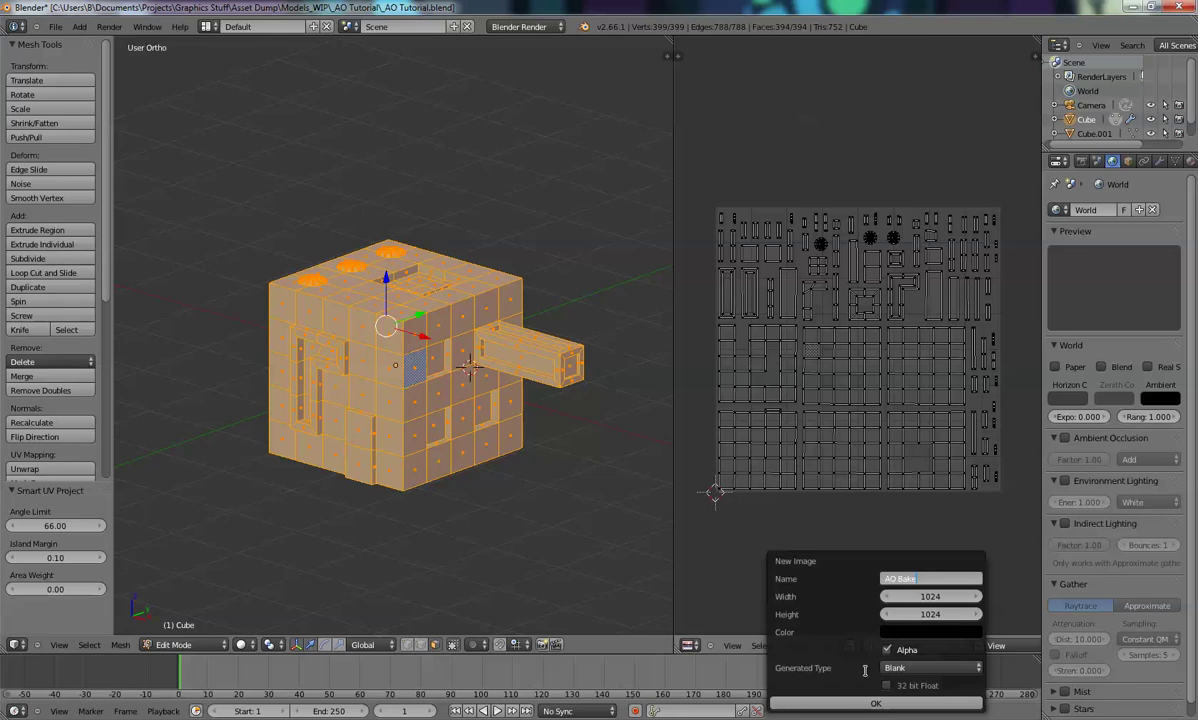
pyautogui.press('Return')
pyautogui.click(880, 651)
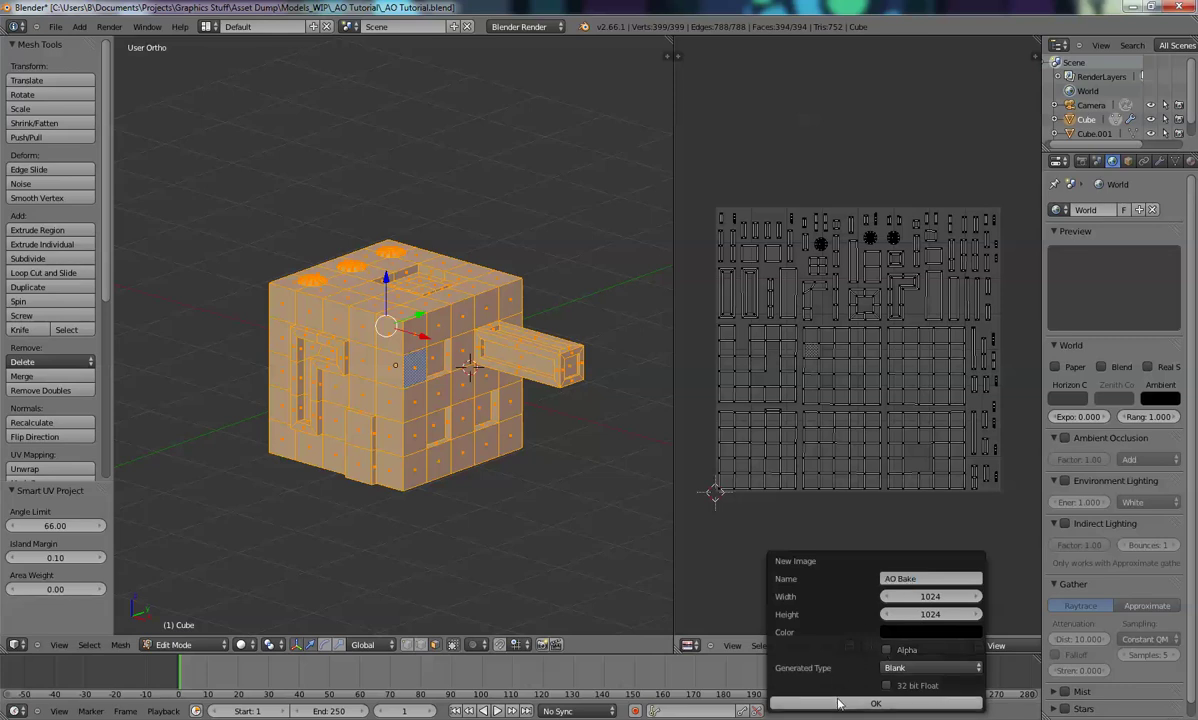
pyautogui.click(840, 705)
pyautogui.scroll(-5, 877, 372)
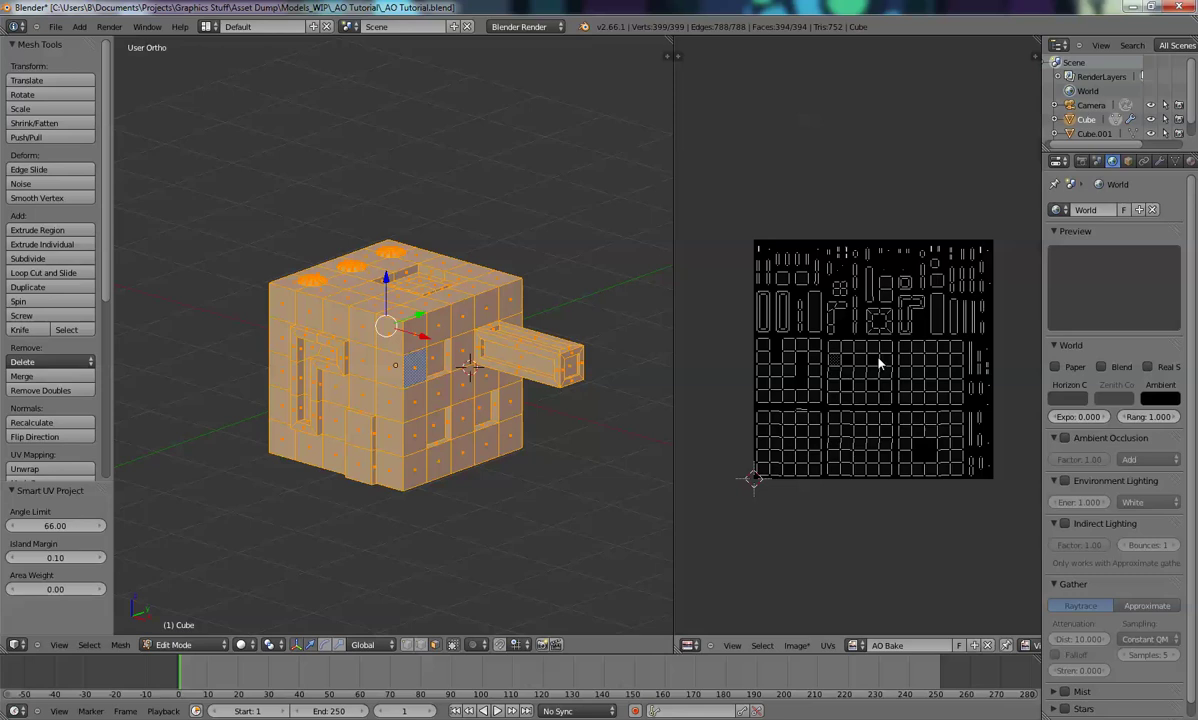
# Set the 3D view's shading to Texture and check the cube with the new image in Object Mode
pyautogui.scroll(3, 860, 399)
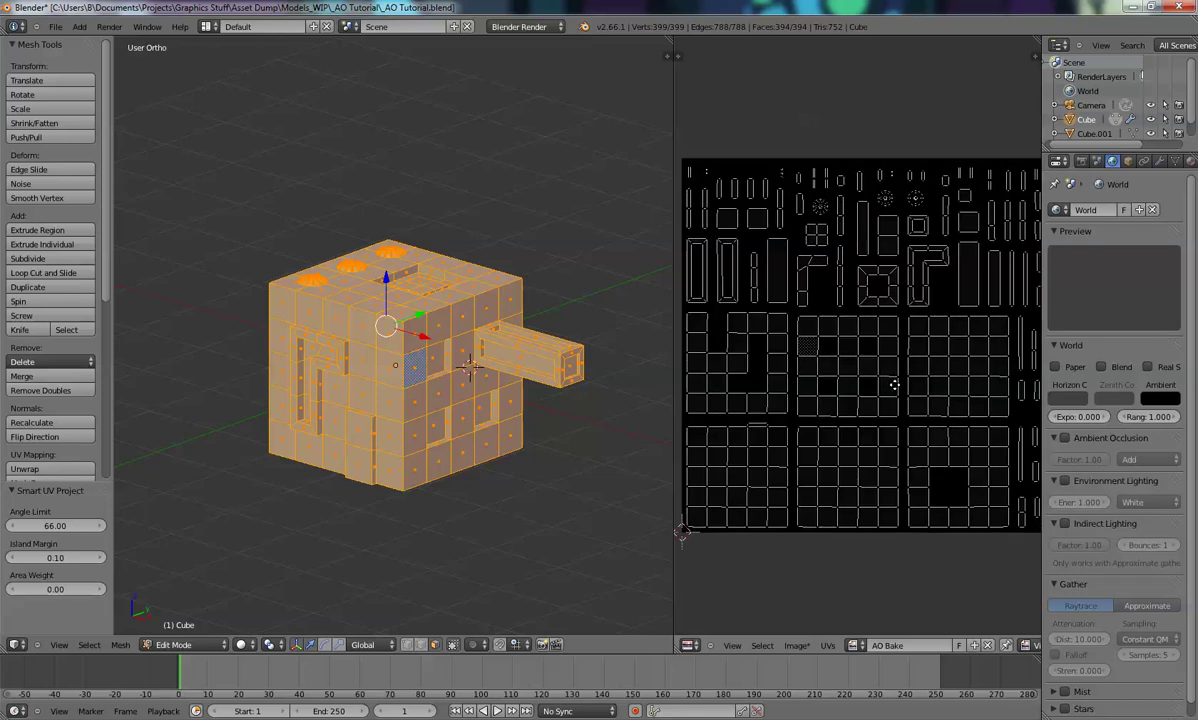
pyautogui.keyDown('shift'); pyautogui.moveTo(462, 433); pyautogui.dragTo(405, 456, button='middle'); pyautogui.keyUp('shift')
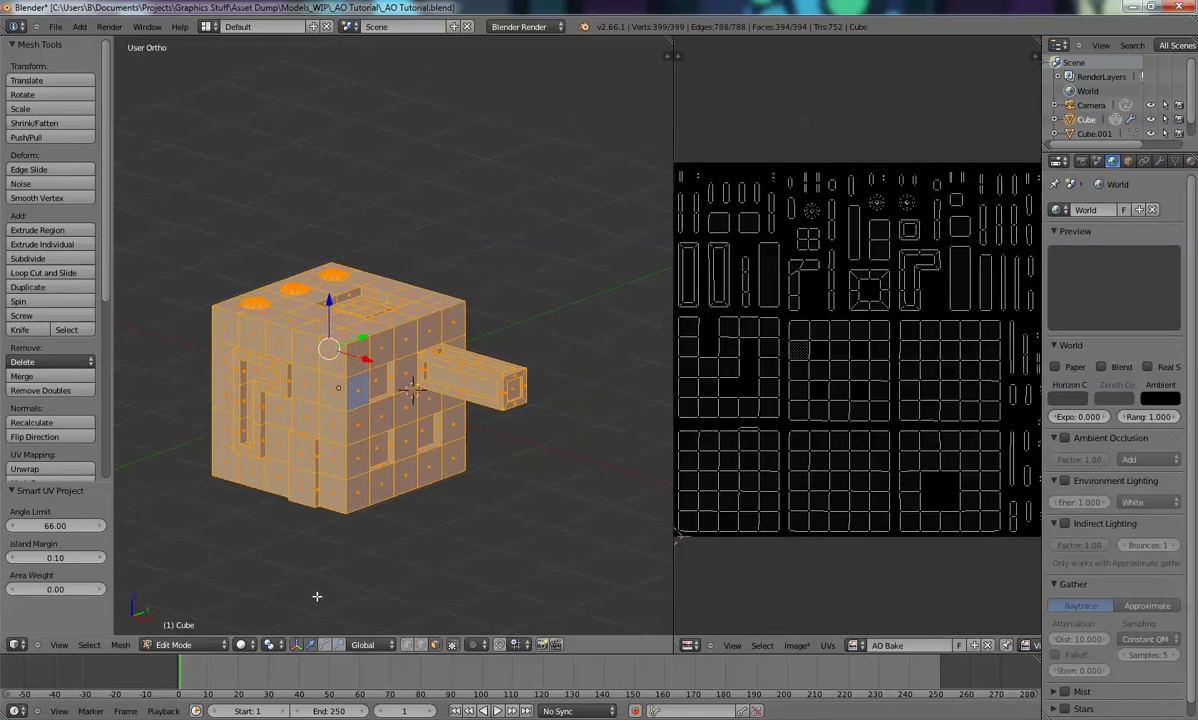
pyautogui.click(241, 644)
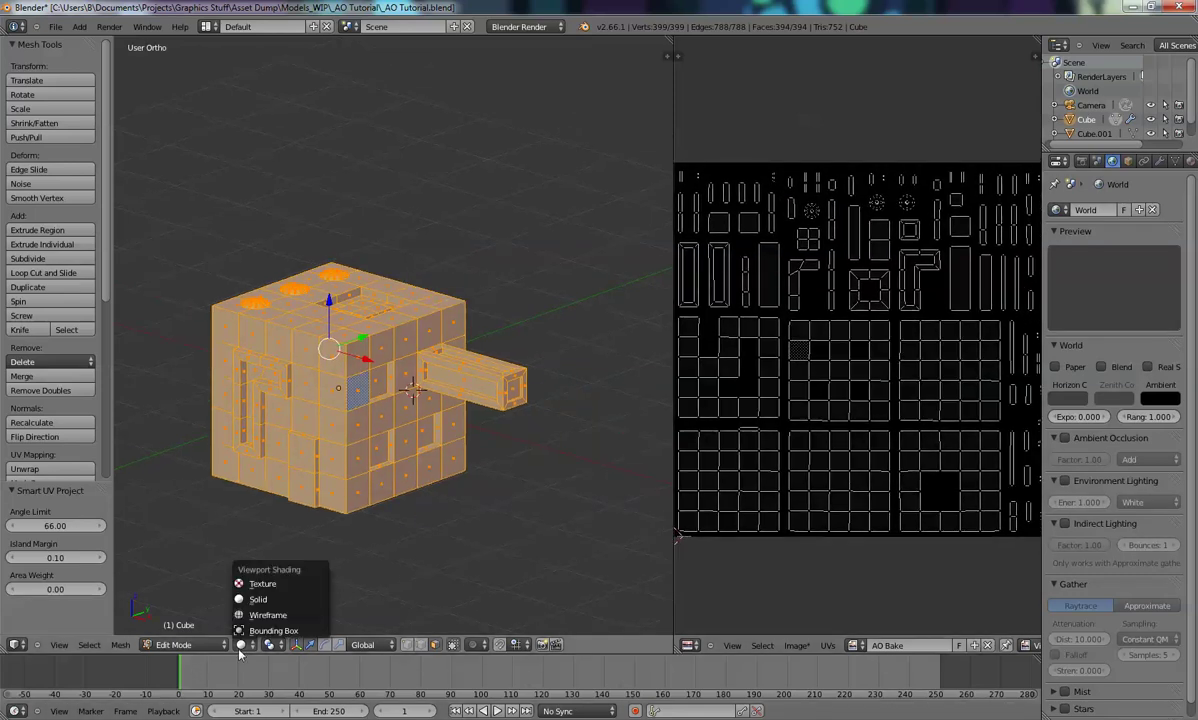
pyautogui.click(268, 584)
pyautogui.moveTo(331, 398); pyautogui.dragTo(425, 366, button='middle')
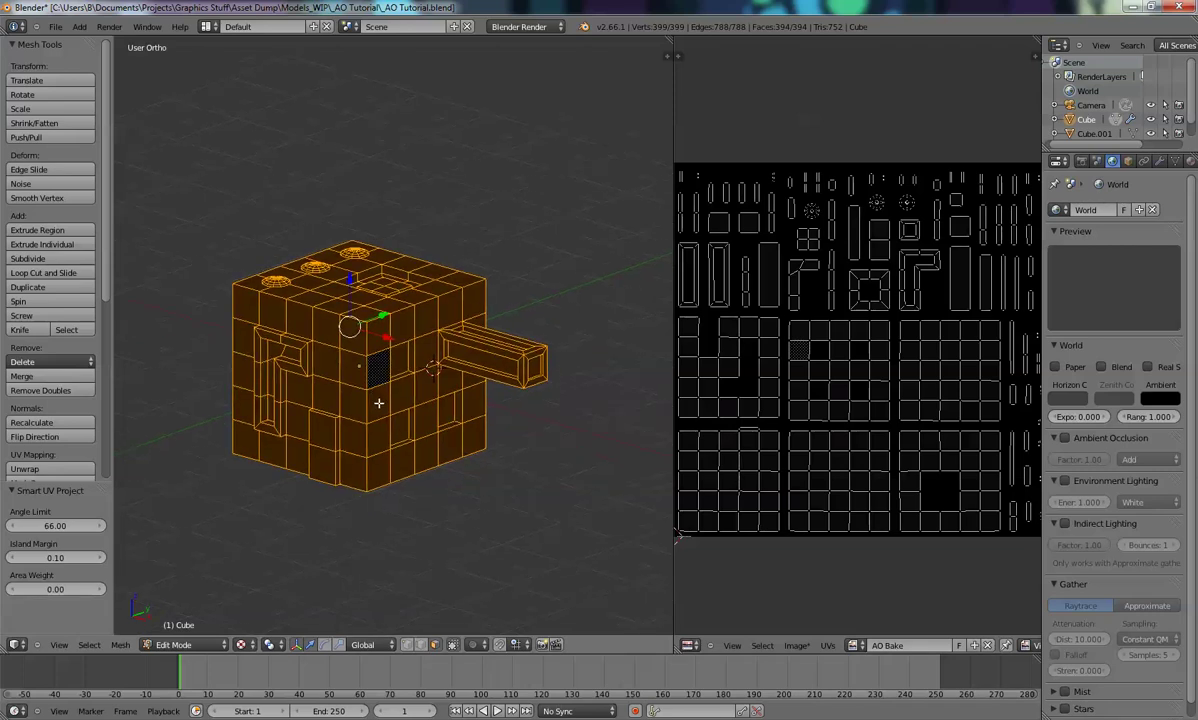
pyautogui.press('Tab')
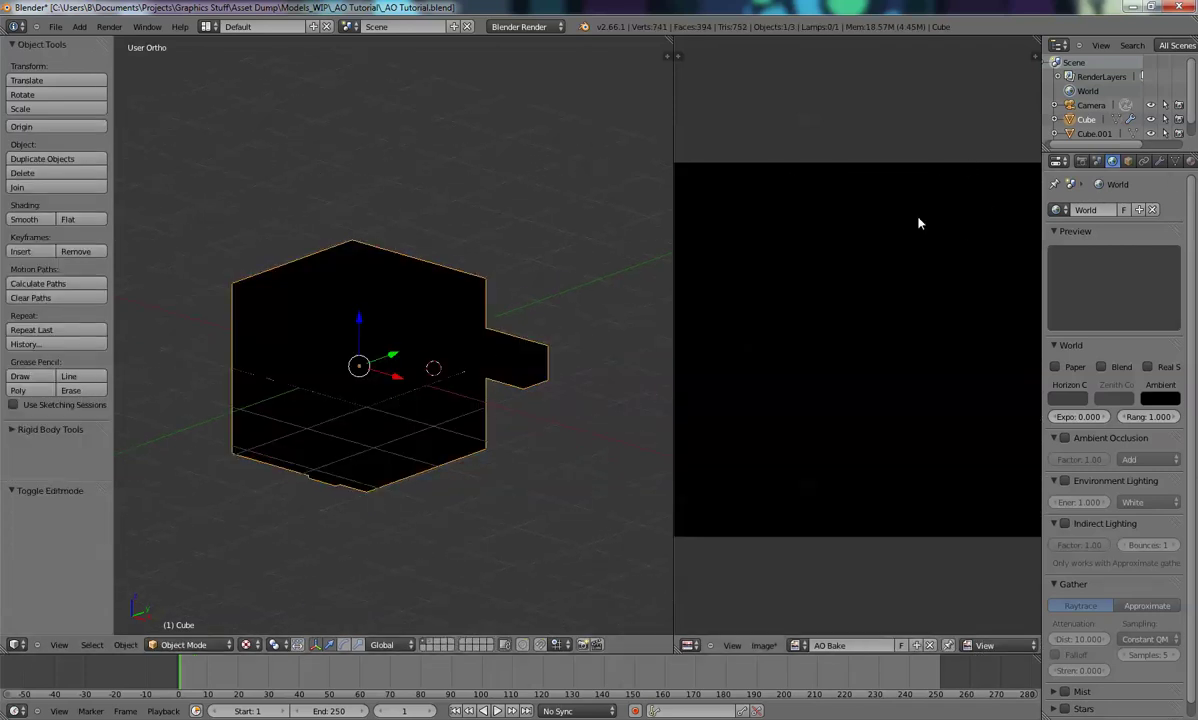
pyautogui.press('Tab')
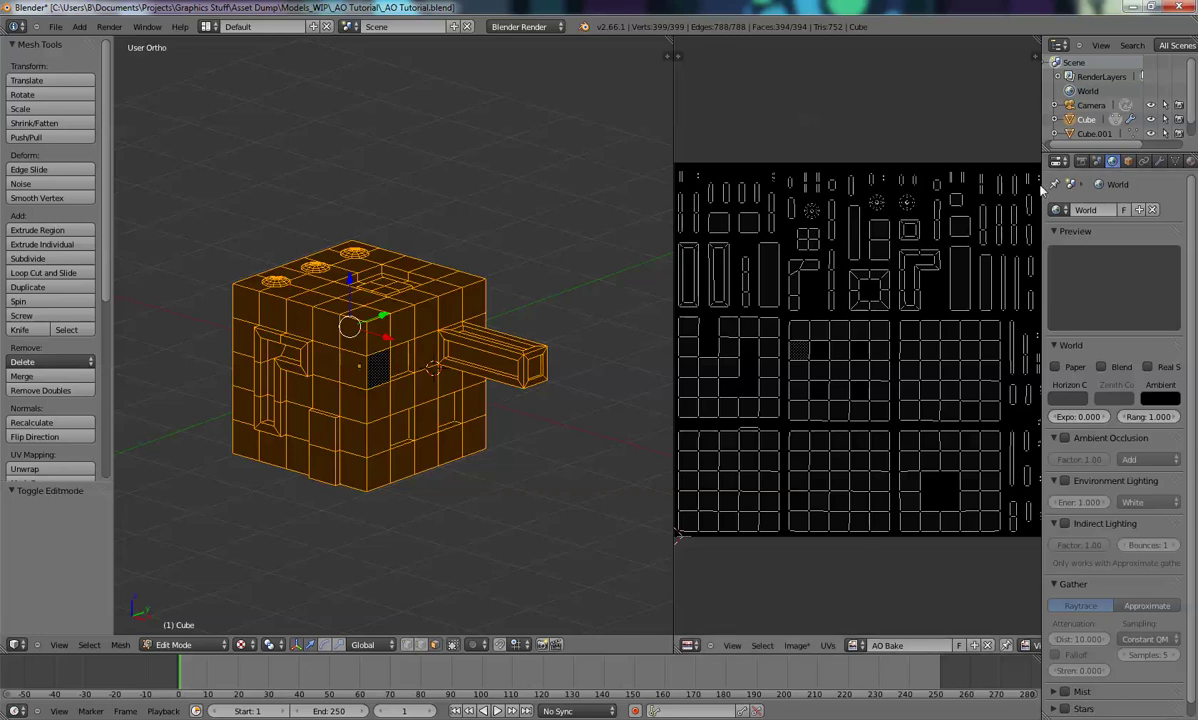
# Widen the properties editor, enable Ambient Occlusion for the world and choose its blend mode
pyautogui.moveTo(1041, 190); pyautogui.dragTo(997, 190)
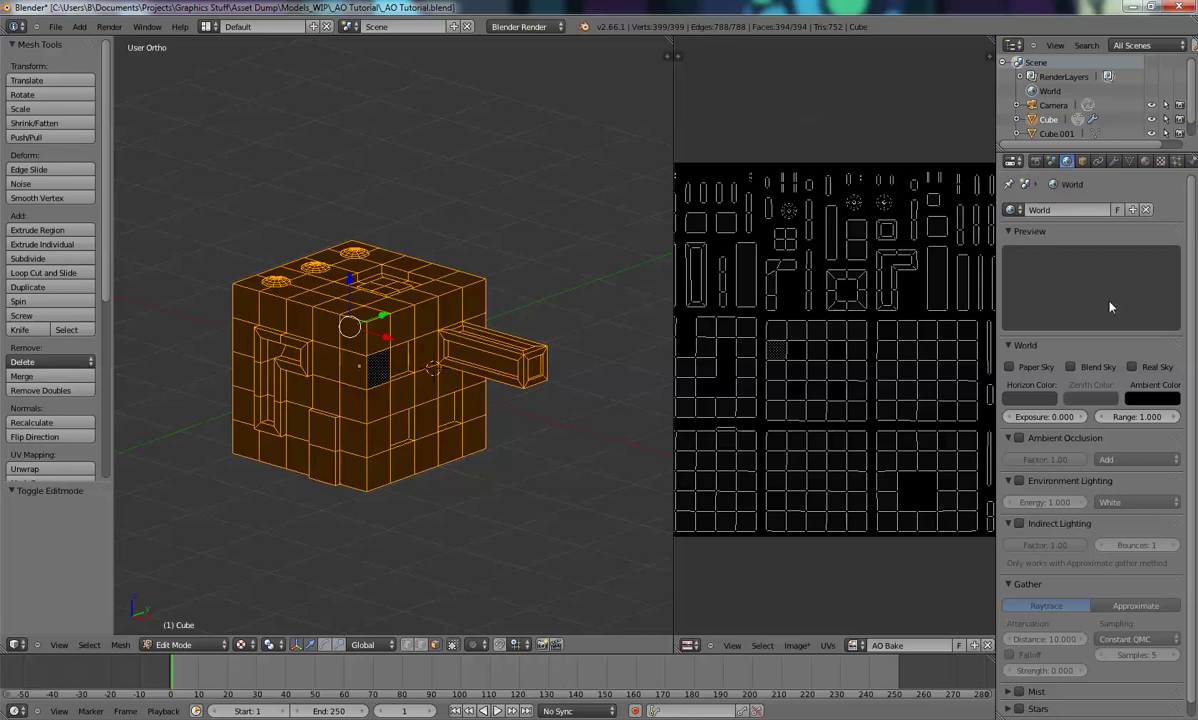
pyautogui.click(1019, 439)
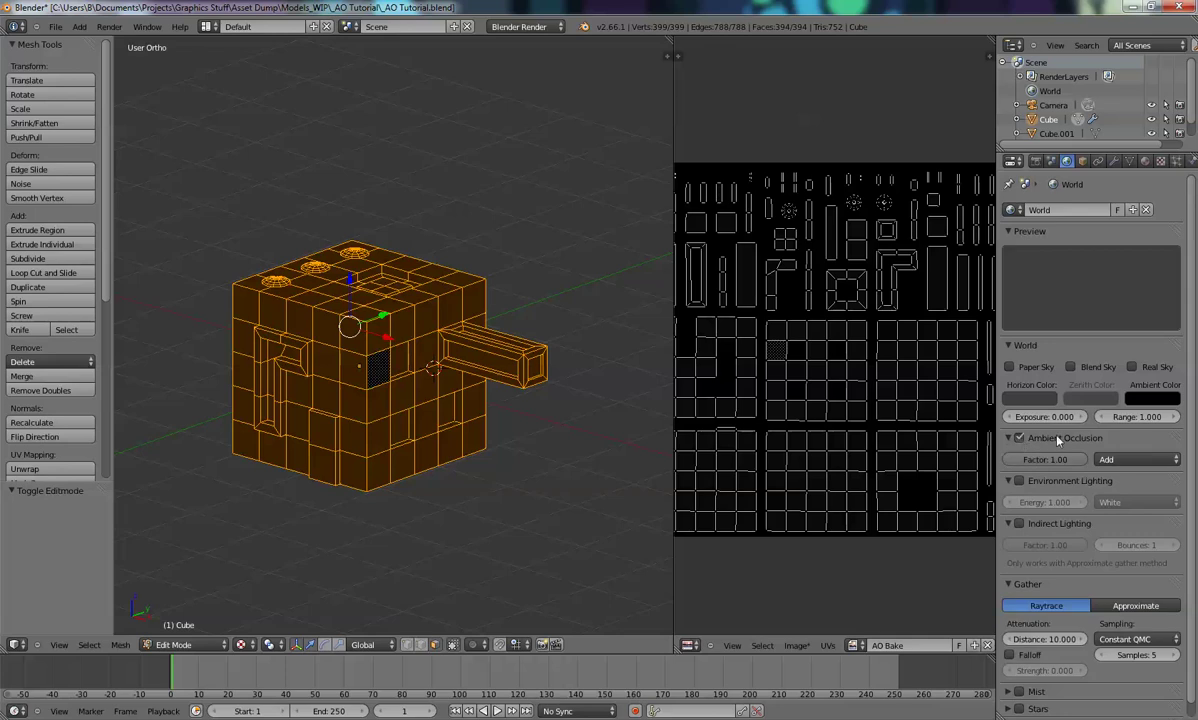
pyautogui.click(1112, 459)
pyautogui.click(1116, 446)
# Expand the Bake section of the render settings and set the bake mode to Ambient Occlusion
pyautogui.click(1036, 163)
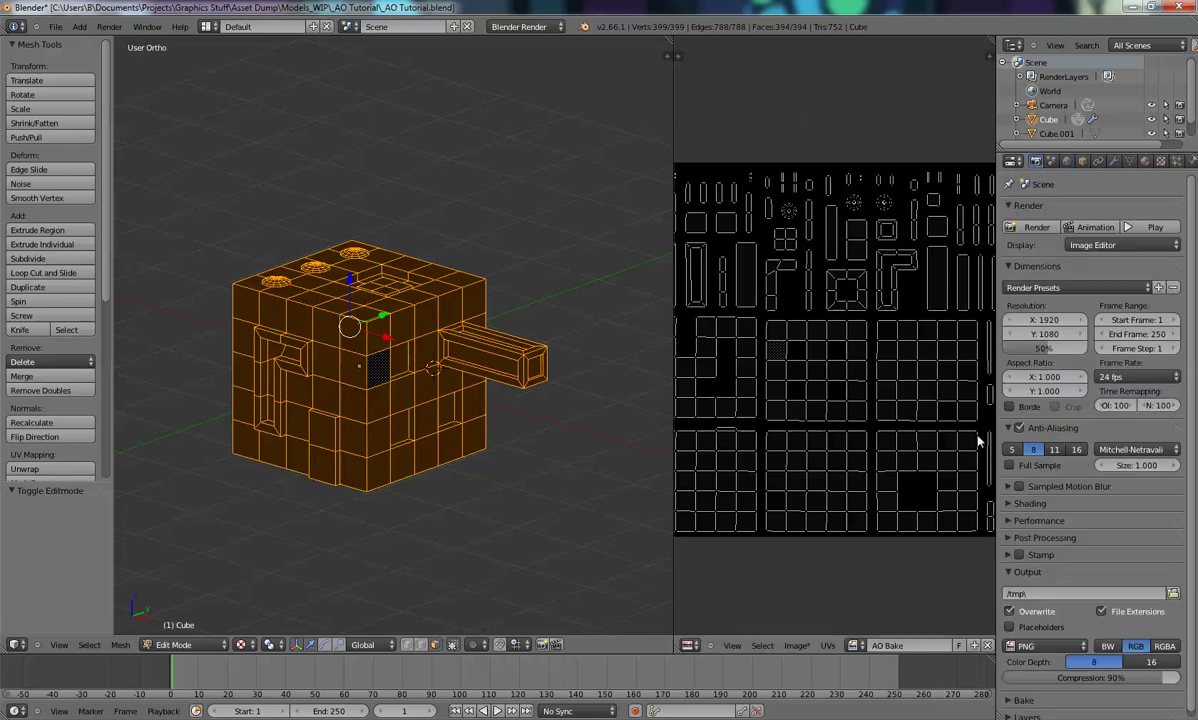
pyautogui.scroll(-2, 1054, 319)
pyautogui.scroll(2, 1066, 395)
pyautogui.scroll(-2, 1100, 428)
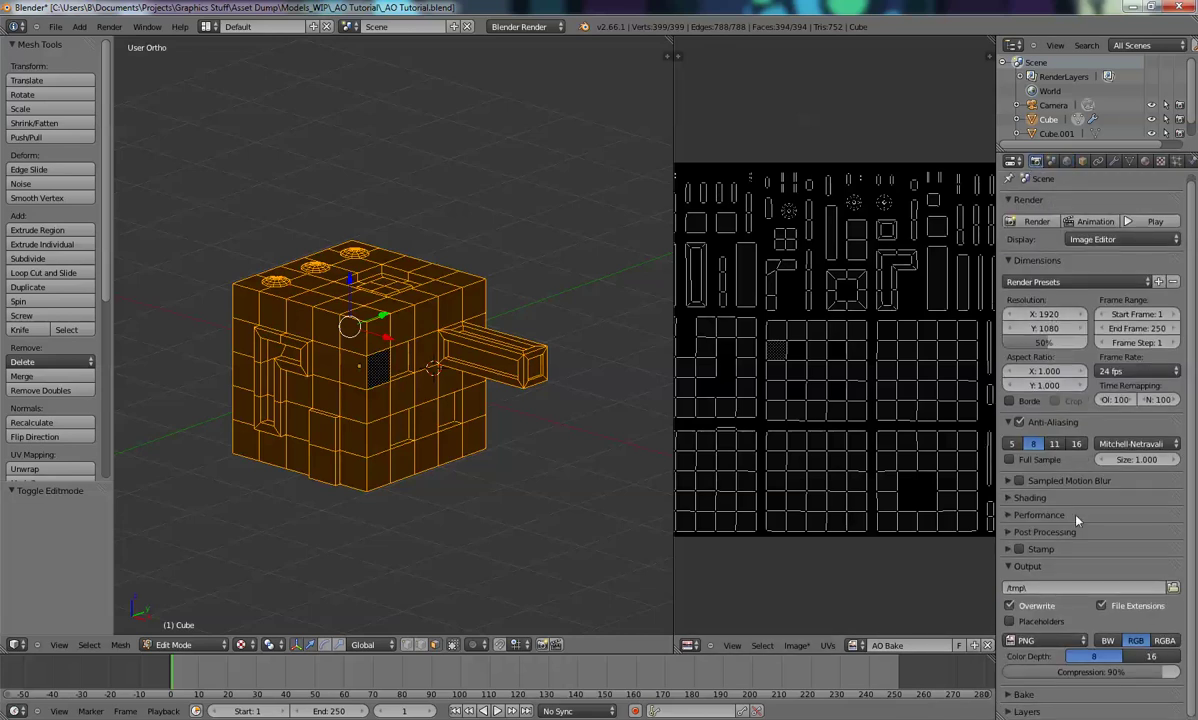
pyautogui.click(1020, 694)
pyautogui.scroll(-3, 1022, 600)
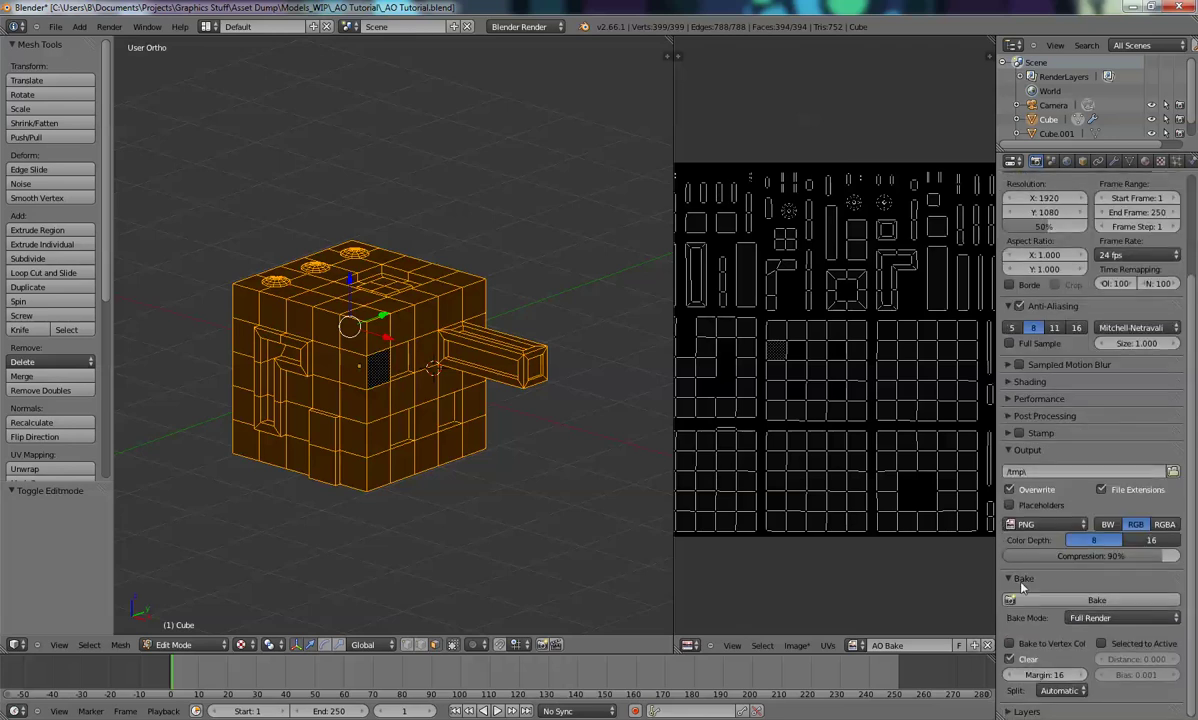
pyautogui.click(1074, 619)
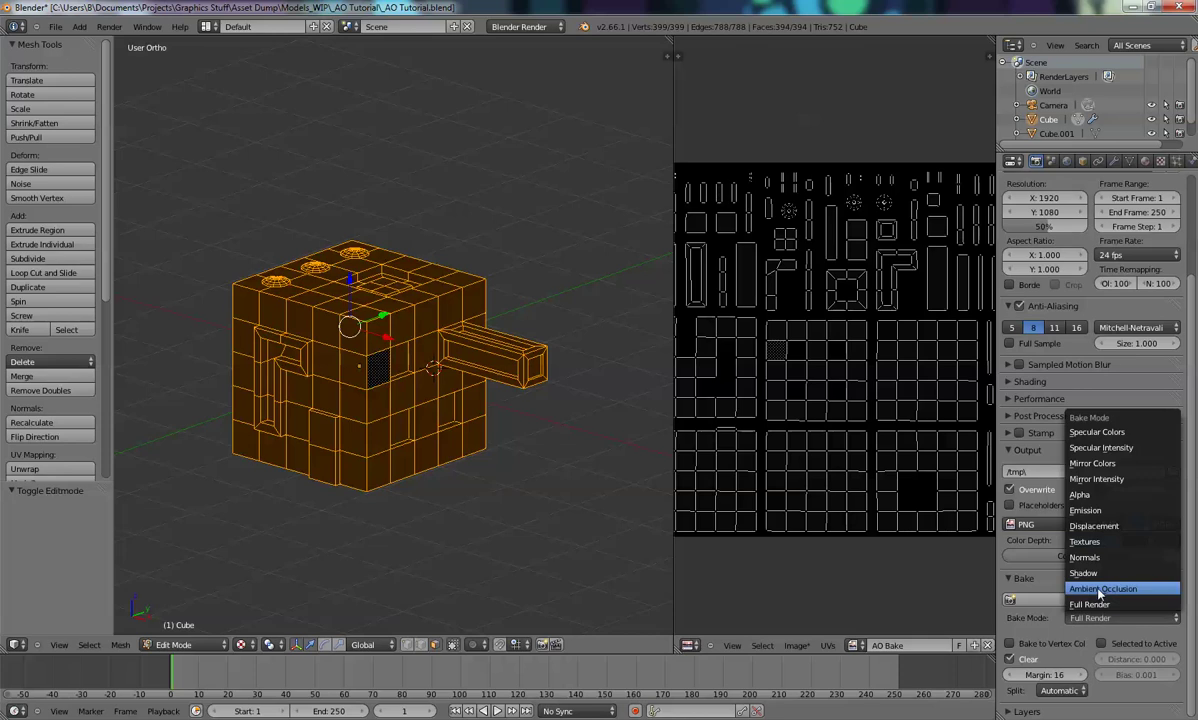
pyautogui.click(1103, 589)
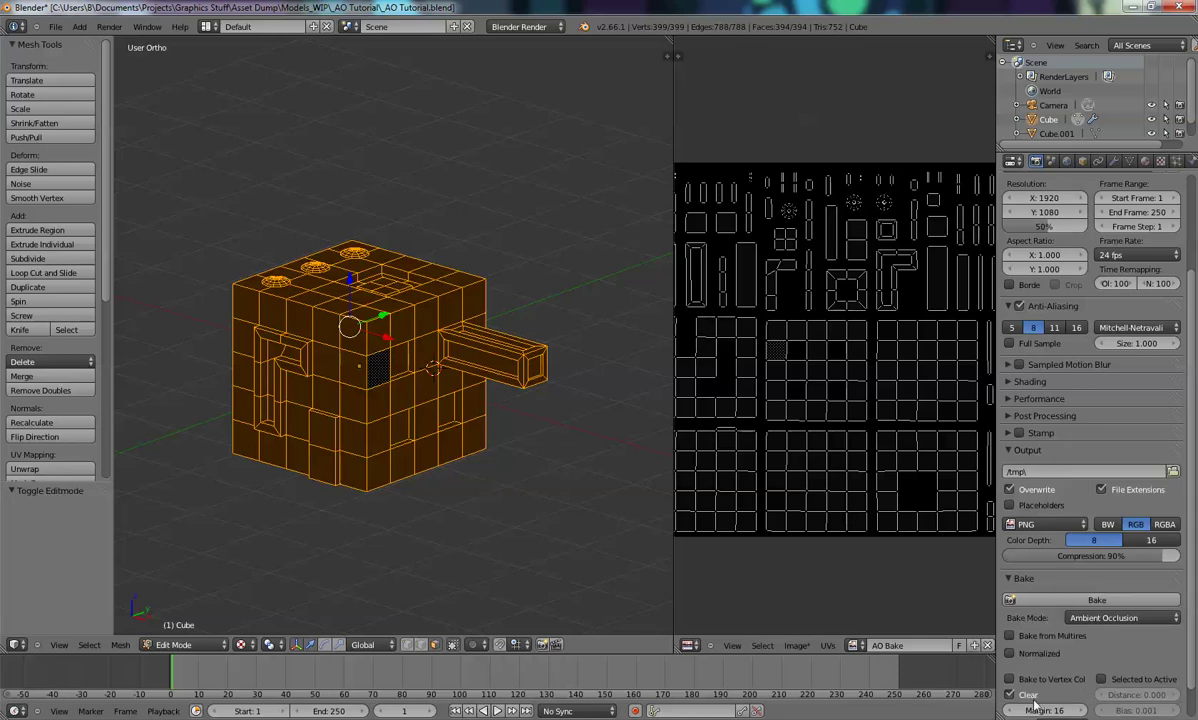
# Examine the gaps between the UV islands and set the bake margin to 4
pyautogui.scroll(-1, 1034, 650)
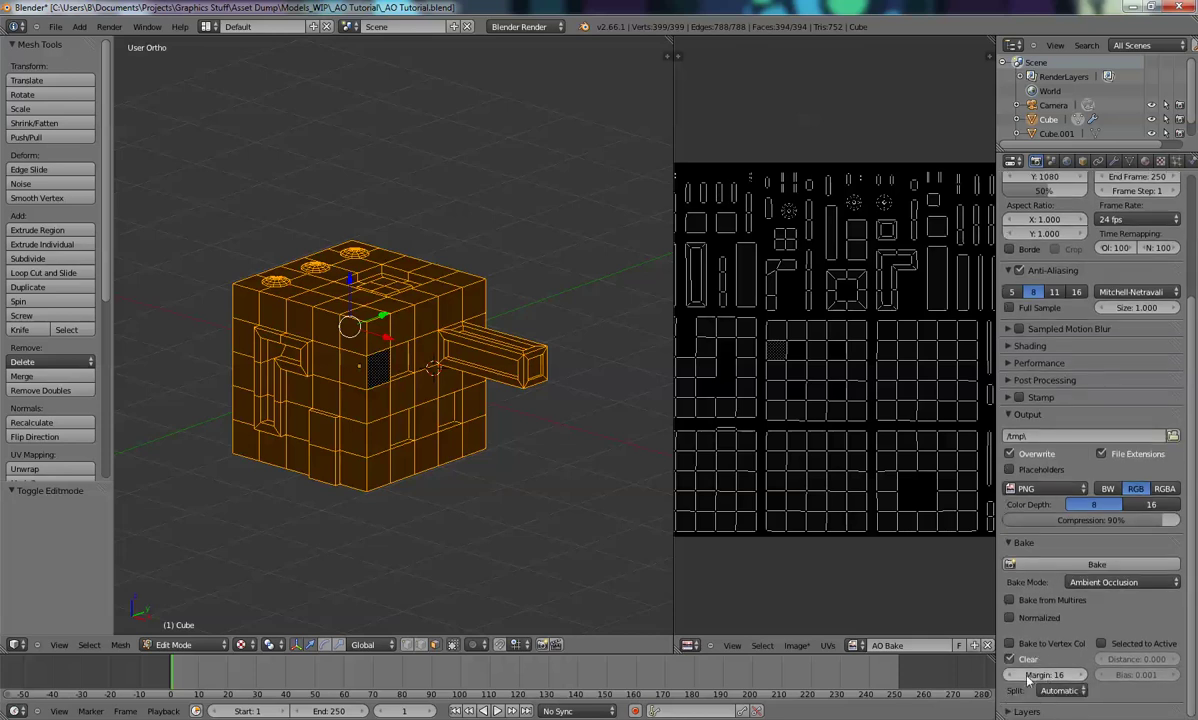
pyautogui.click(1036, 676)
pyautogui.click(1056, 655)
pyautogui.scroll(6, 757, 332)
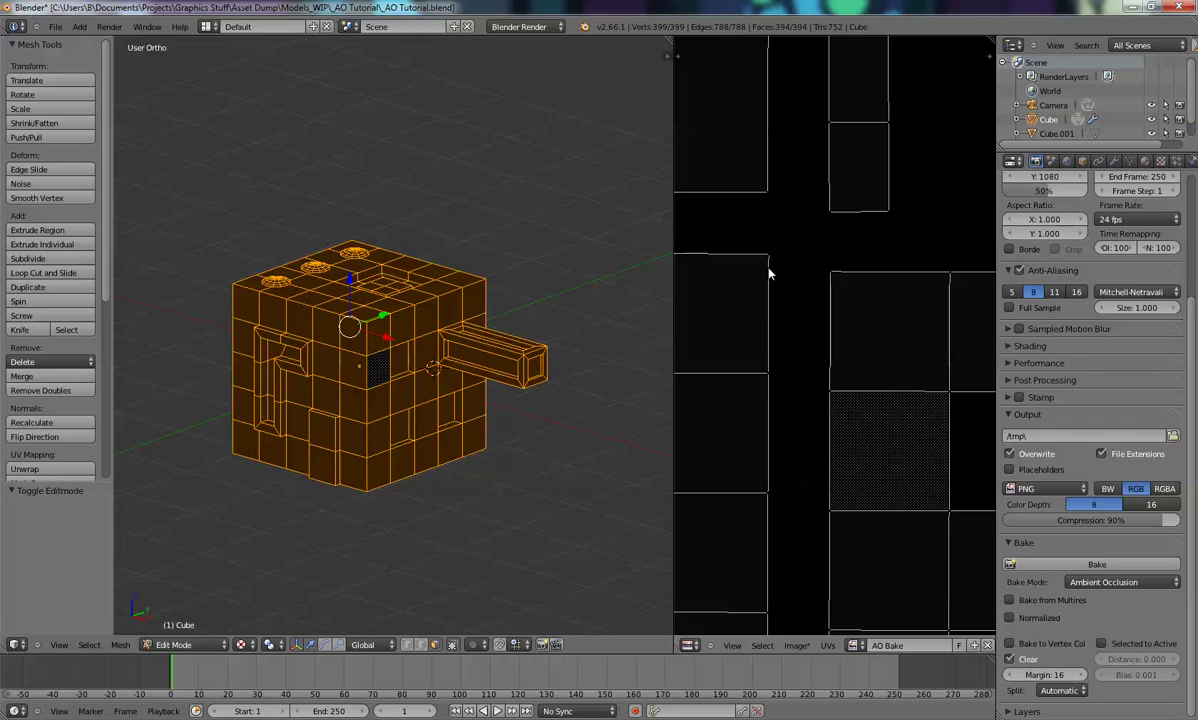
pyautogui.click(1045, 675)
pyautogui.write('4')
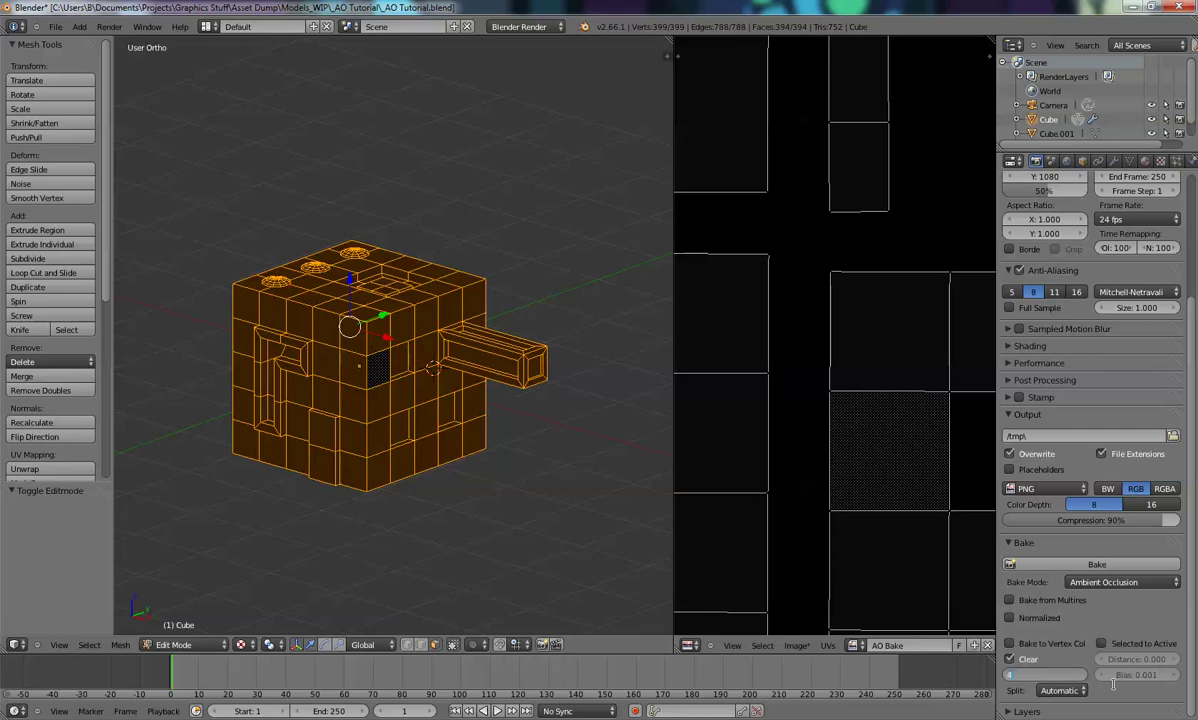
pyautogui.press('Return')
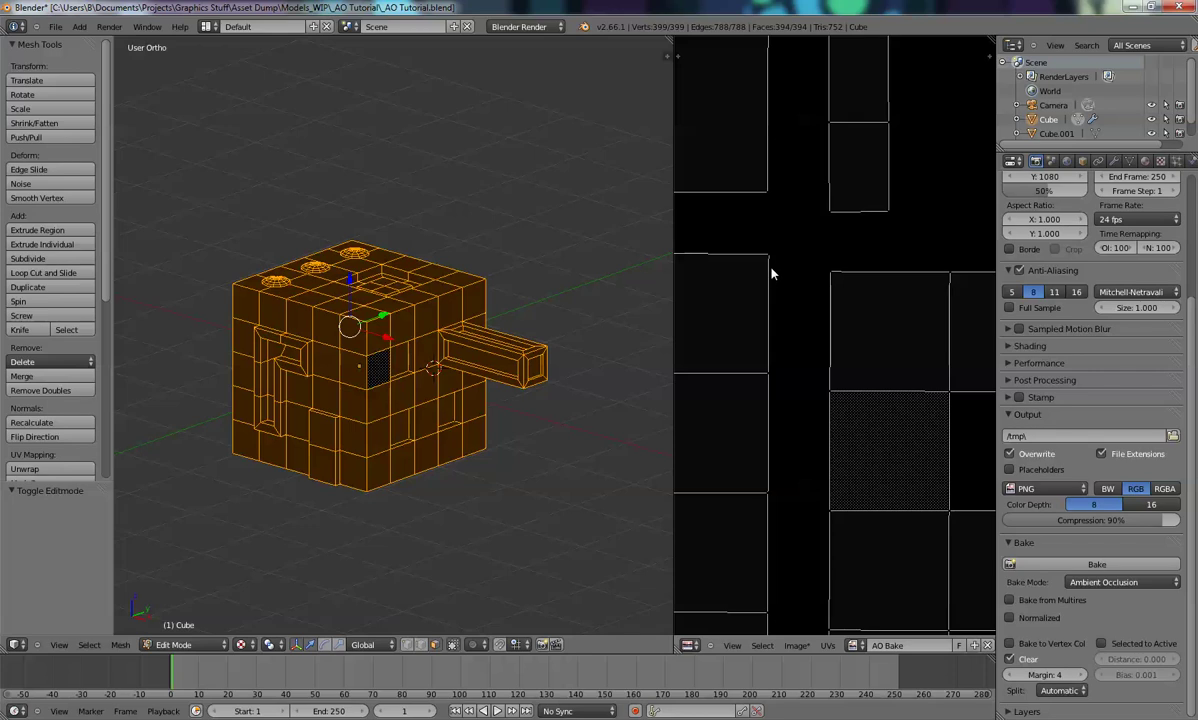
# Bake the cube's ambient occlusion to the AO Bake image
pyautogui.scroll(-6, 850, 193)
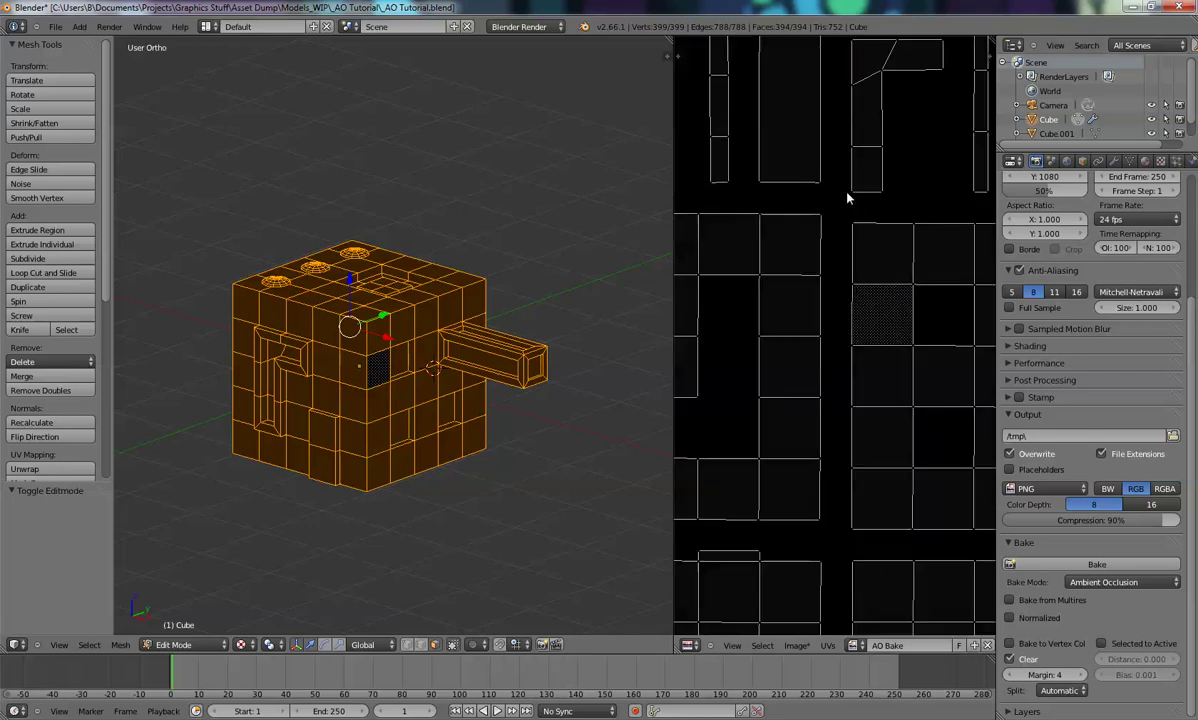
pyautogui.moveTo(815, 270); pyautogui.dragTo(781, 382, button='middle')
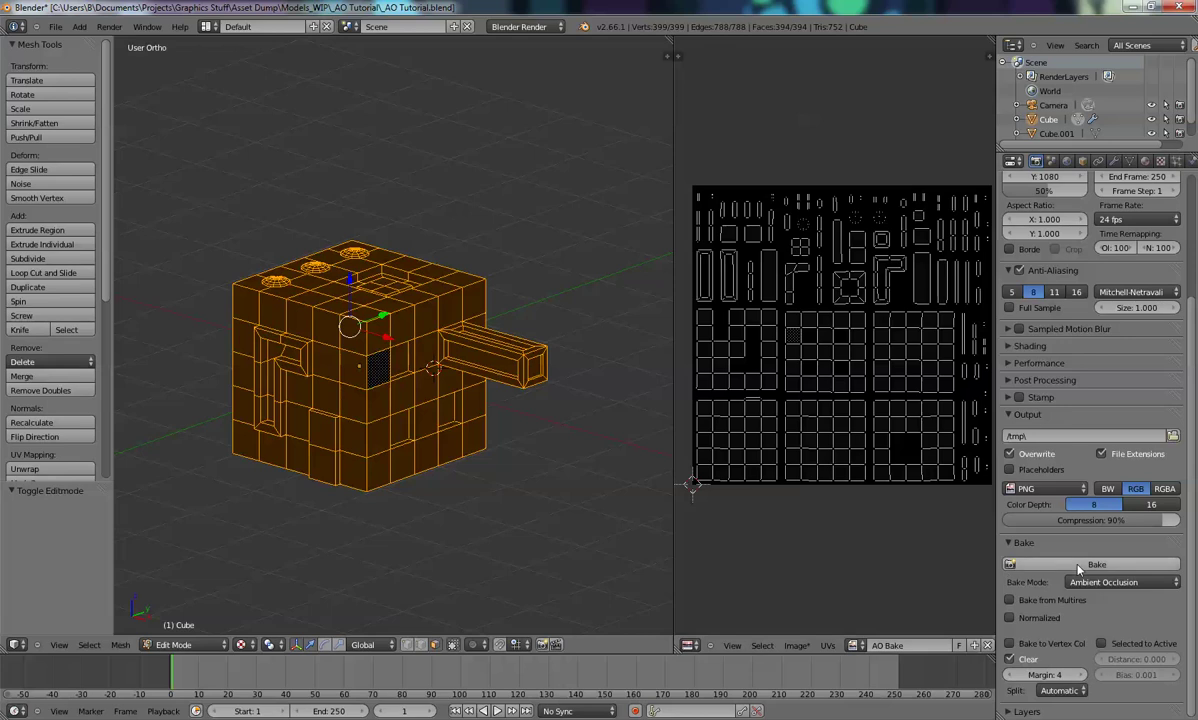
pyautogui.click(1052, 565)
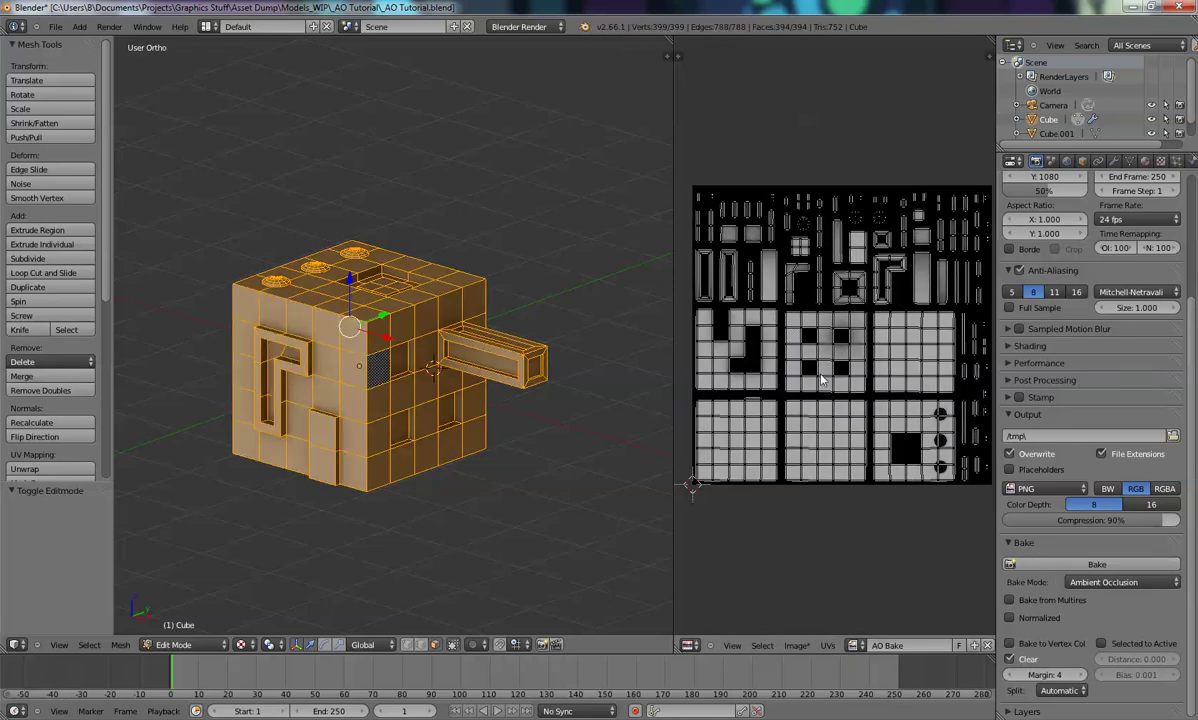
# Examine the baked ambient occlusion map, checking the margin around the UV islands and the shading on the smaller islands
pyautogui.scroll(3, 820, 378)
pyautogui.scroll(-3, 820, 378)
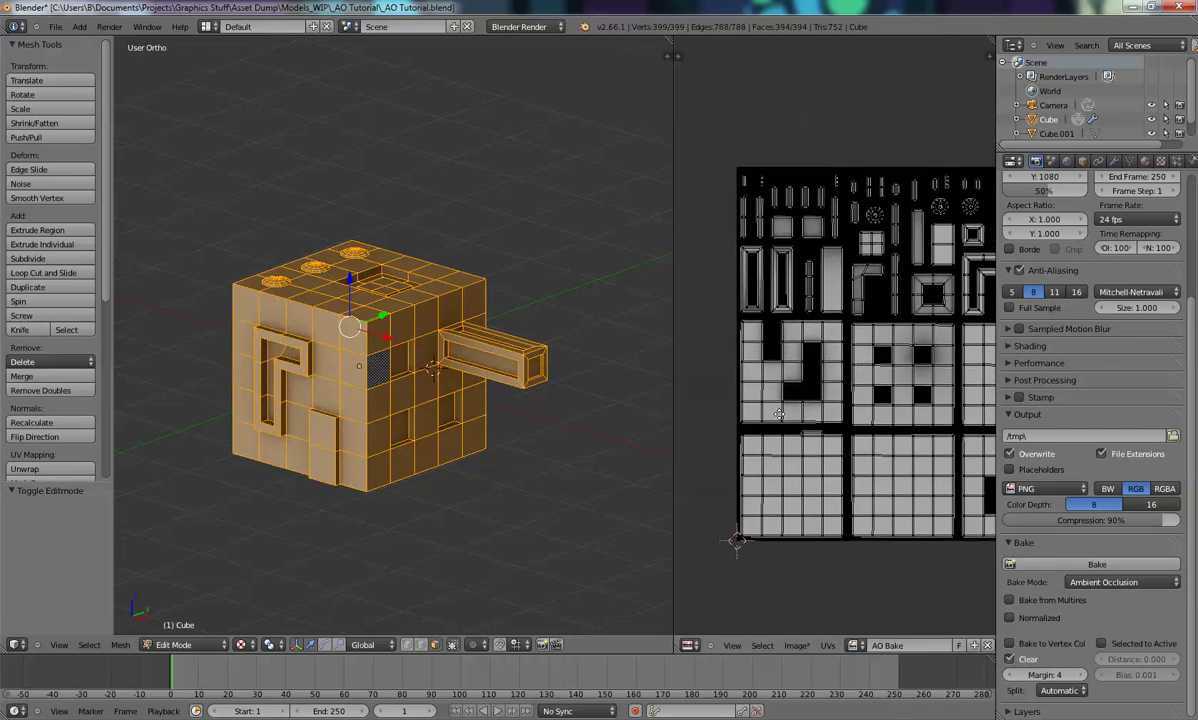
pyautogui.scroll(5, 815, 380)
pyautogui.scroll(4, 876, 328)
pyautogui.moveTo(836, 340); pyautogui.dragTo(802, 359, button='middle')
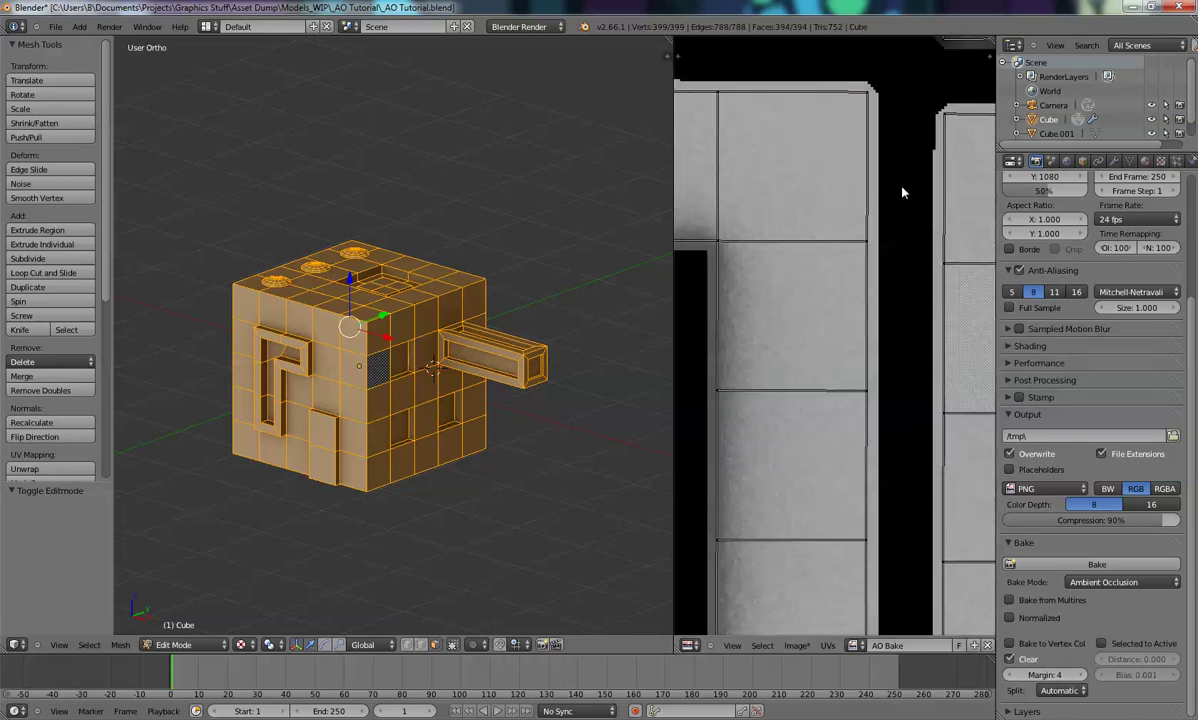
pyautogui.scroll(-3, 925, 145)
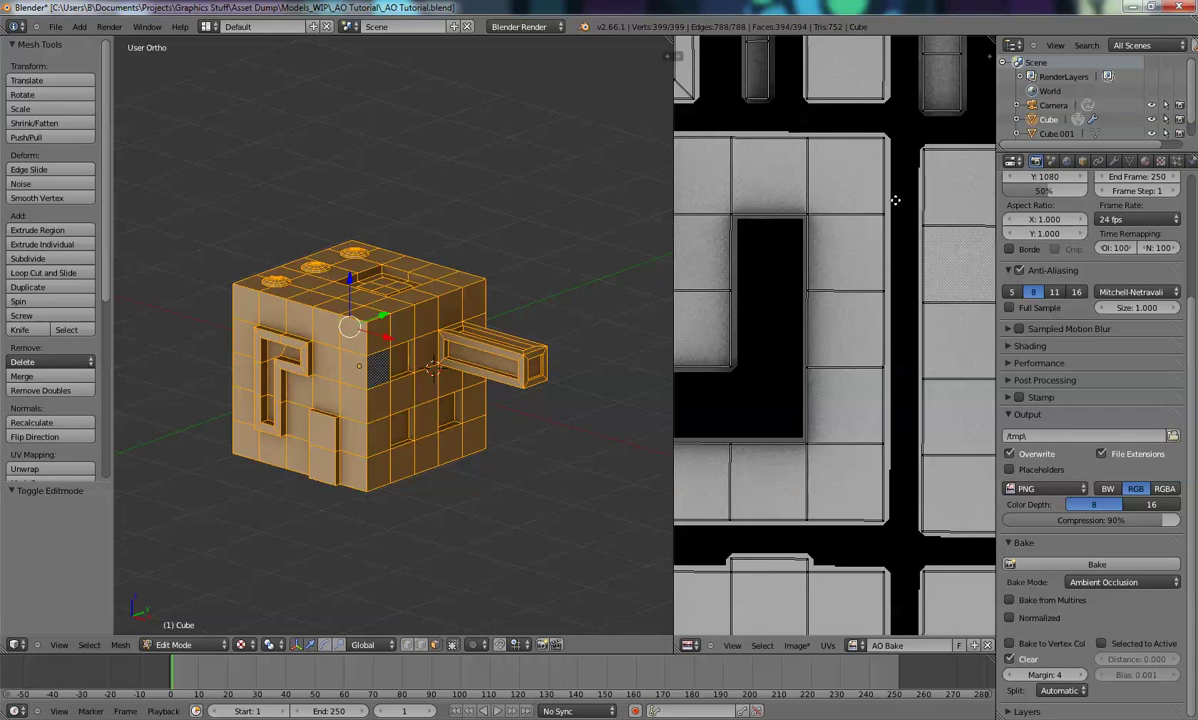
pyautogui.moveTo(900, 196); pyautogui.dragTo(890, 241, button='middle')
pyautogui.scroll(-8, 816, 235)
pyautogui.moveTo(931, 174); pyautogui.dragTo(810, 288, button='middle')
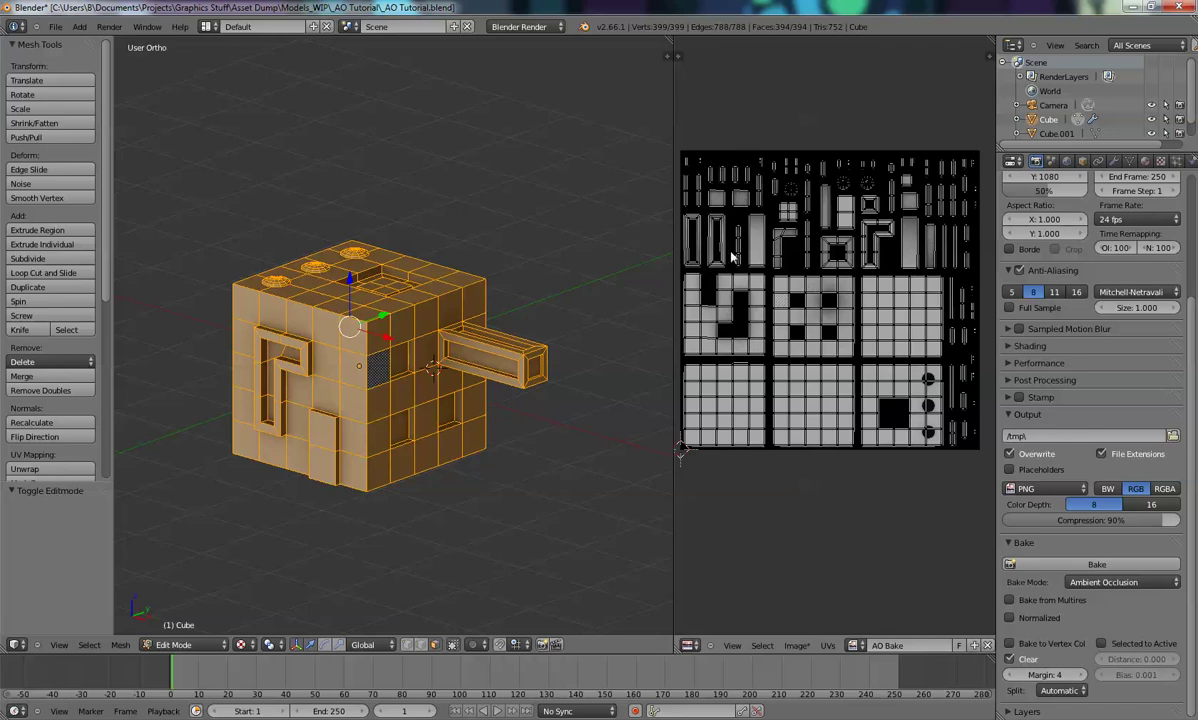
pyautogui.moveTo(800, 305); pyautogui.dragTo(802, 337, button='middle')
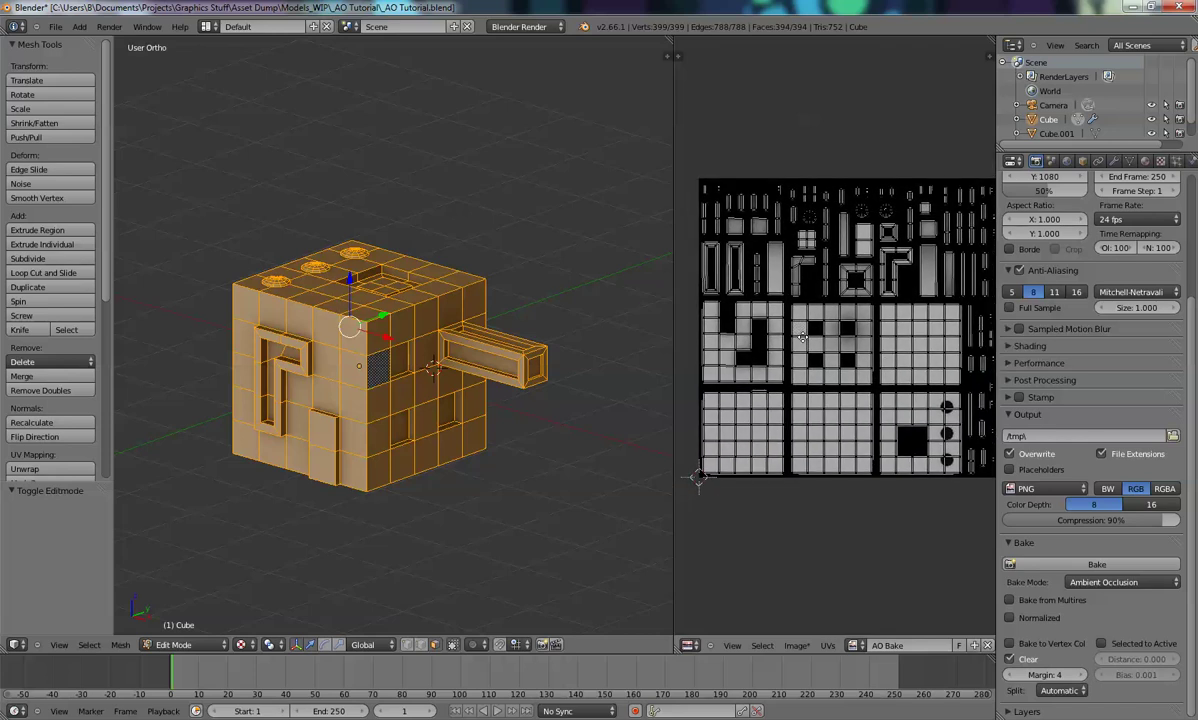
pyautogui.scroll(1, 784, 333)
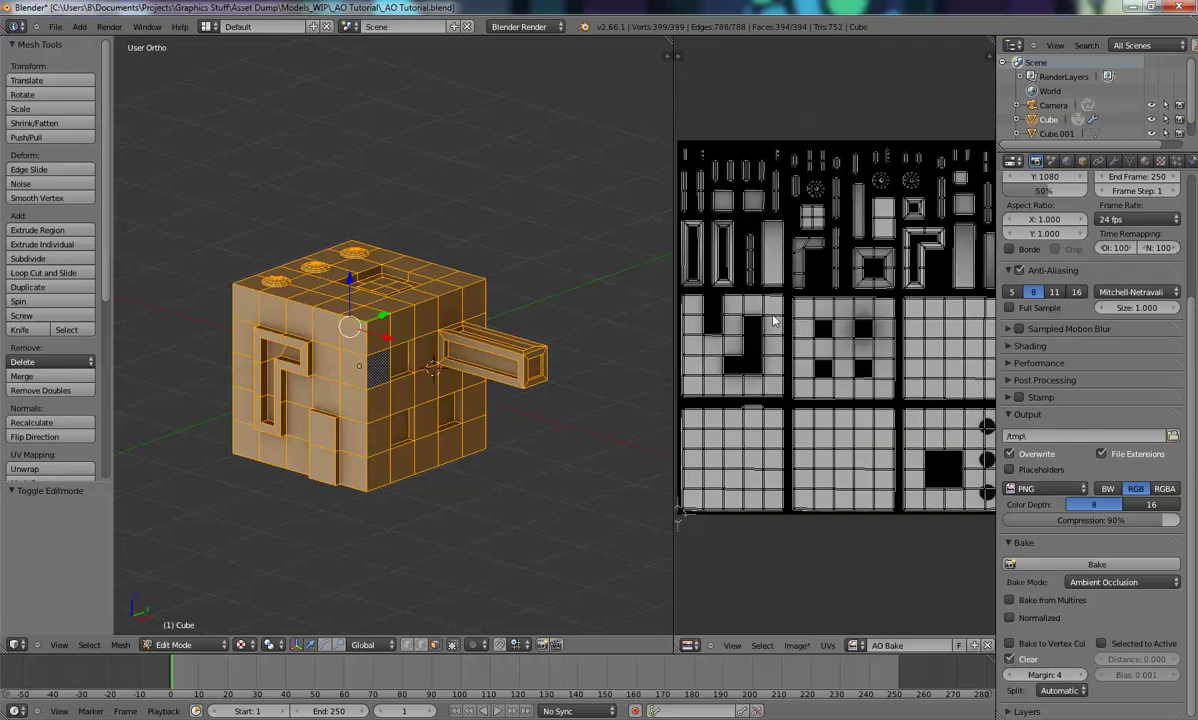
pyautogui.moveTo(748, 272); pyautogui.dragTo(770, 306, button='middle')
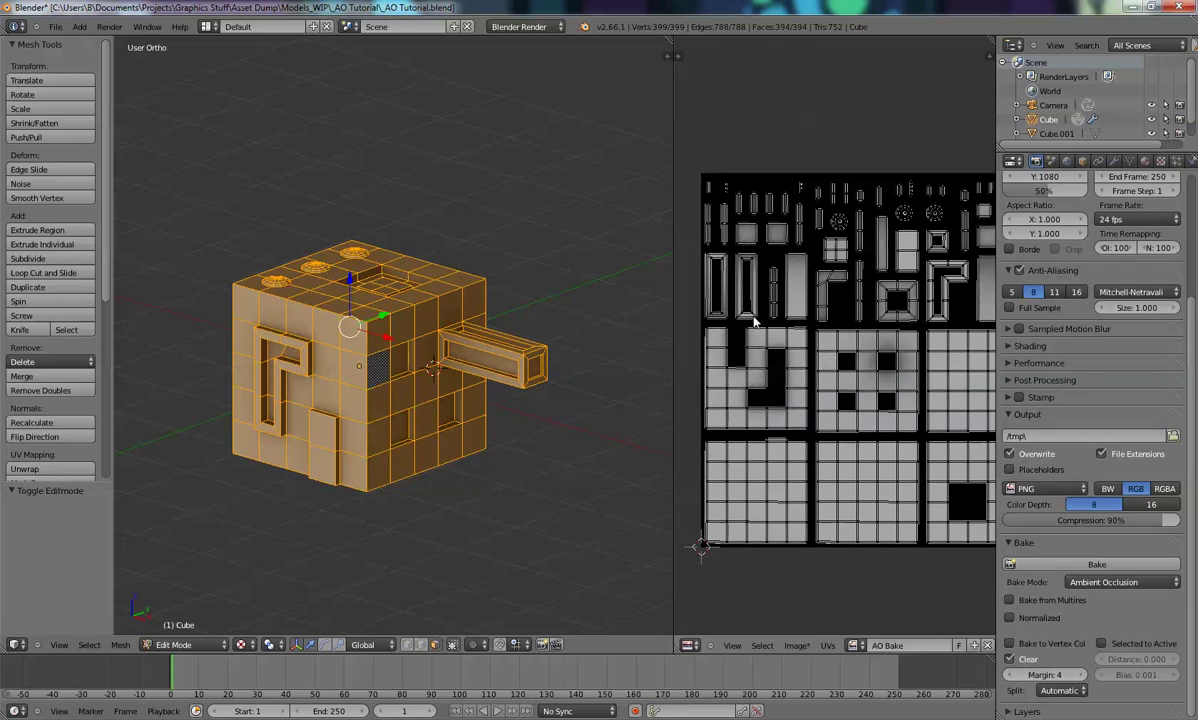
pyautogui.scroll(1, 775, 313)
pyautogui.scroll(1, 815, 270)
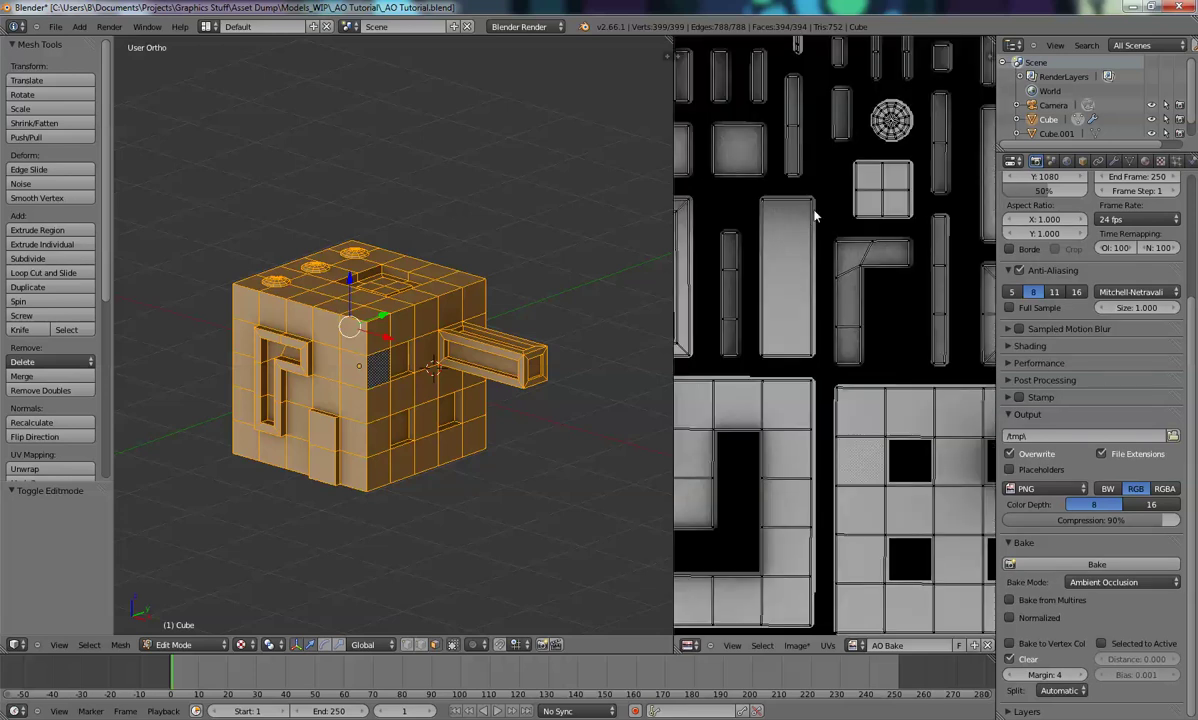
# Return the cube to Object Mode and inspect the baked shading on the protruding bar and recessed squares
pyautogui.scroll(2, 381, 347)
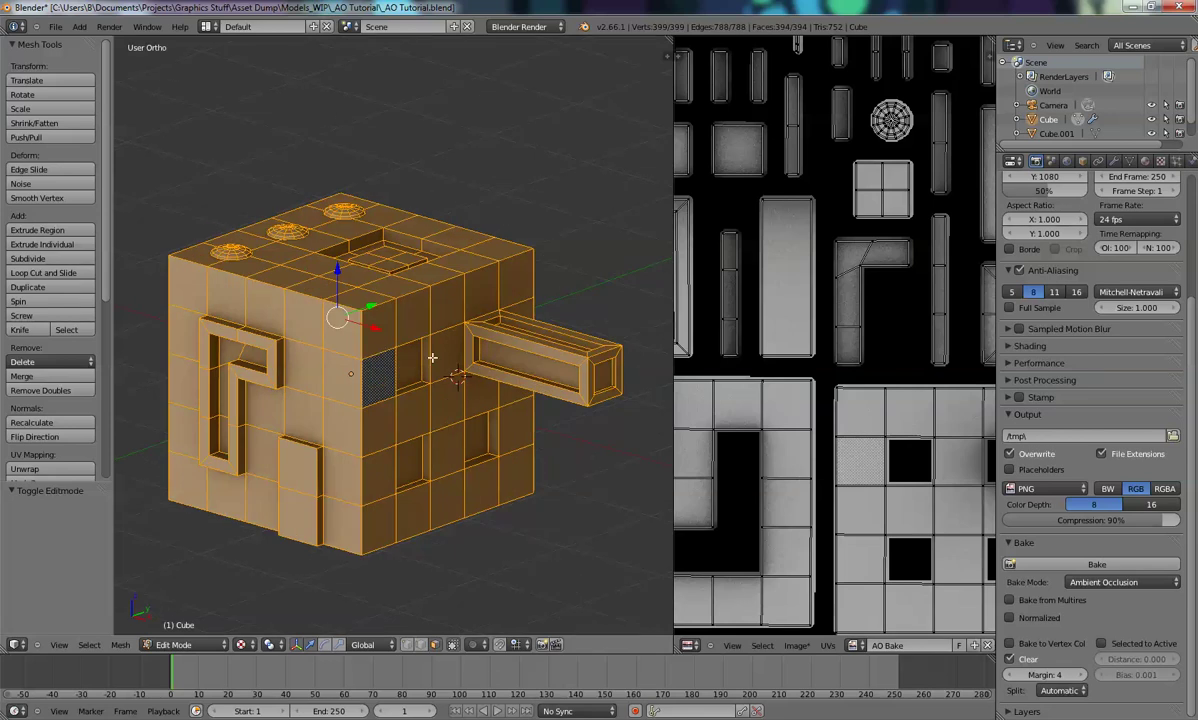
pyautogui.press('Tab')
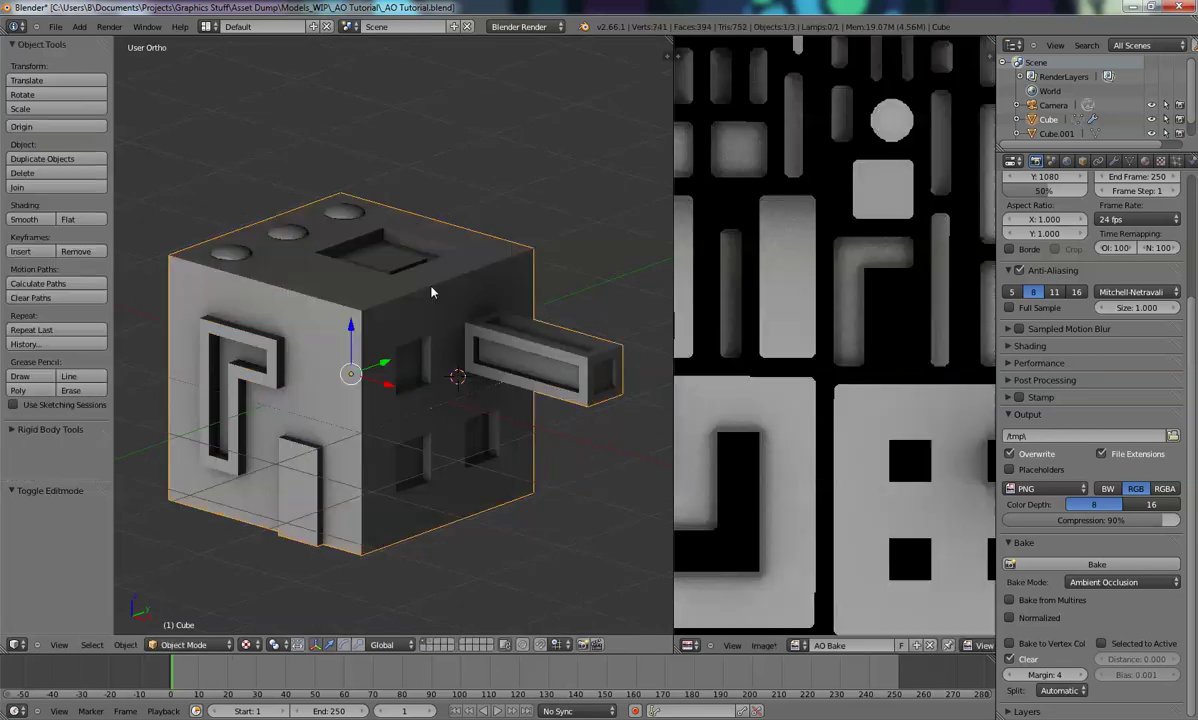
pyautogui.click(245, 644)
pyautogui.keyDown('shift'); pyautogui.moveTo(465, 367); pyautogui.dragTo(454, 316, button='middle'); pyautogui.keyUp('shift')
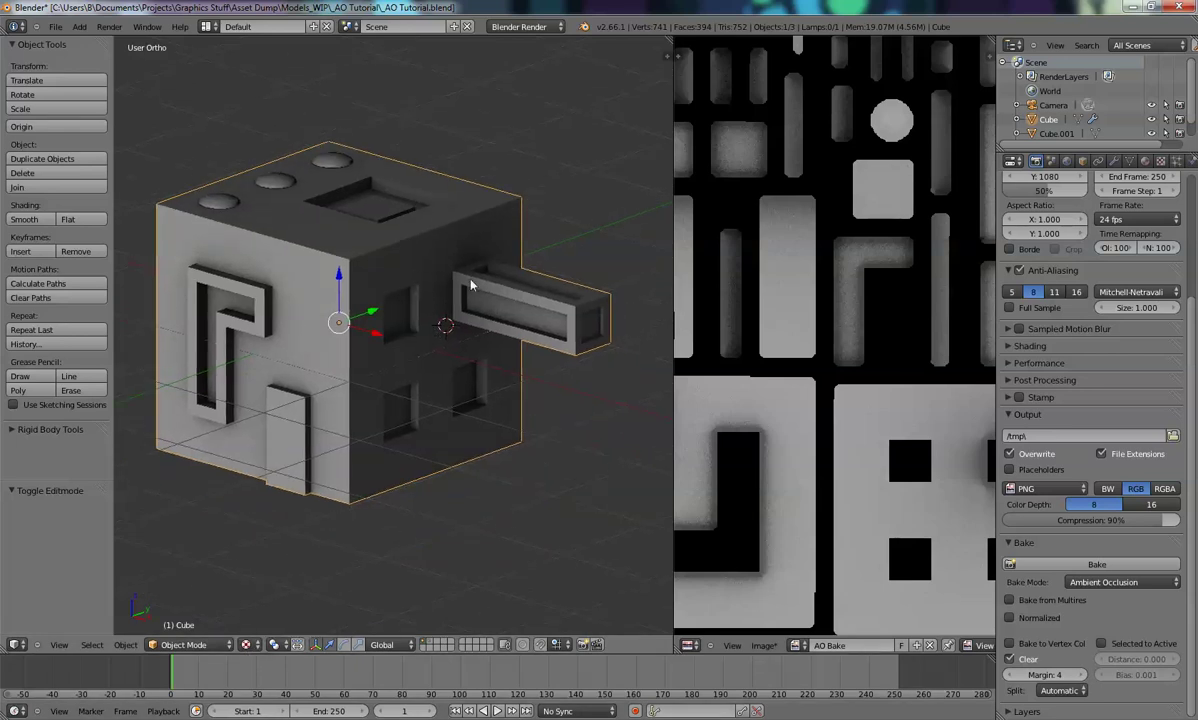
pyautogui.scroll(6, 520, 315)
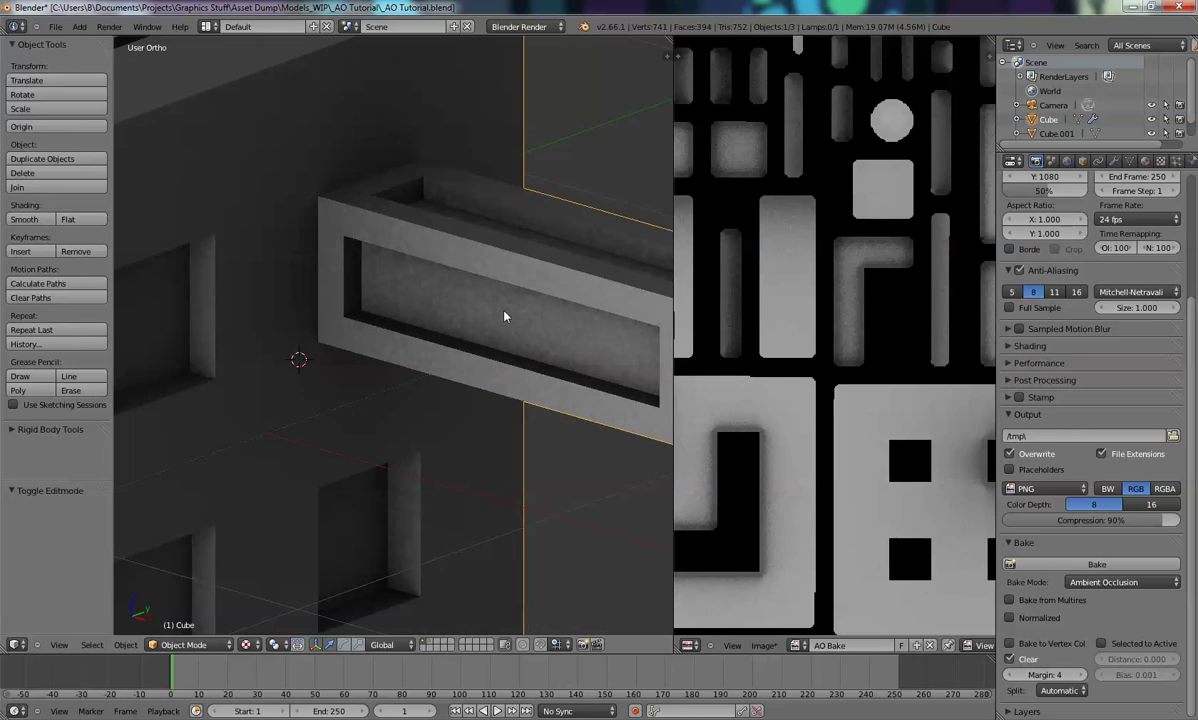
pyautogui.scroll(-3, 505, 314)
pyautogui.scroll(2, 1060, 213)
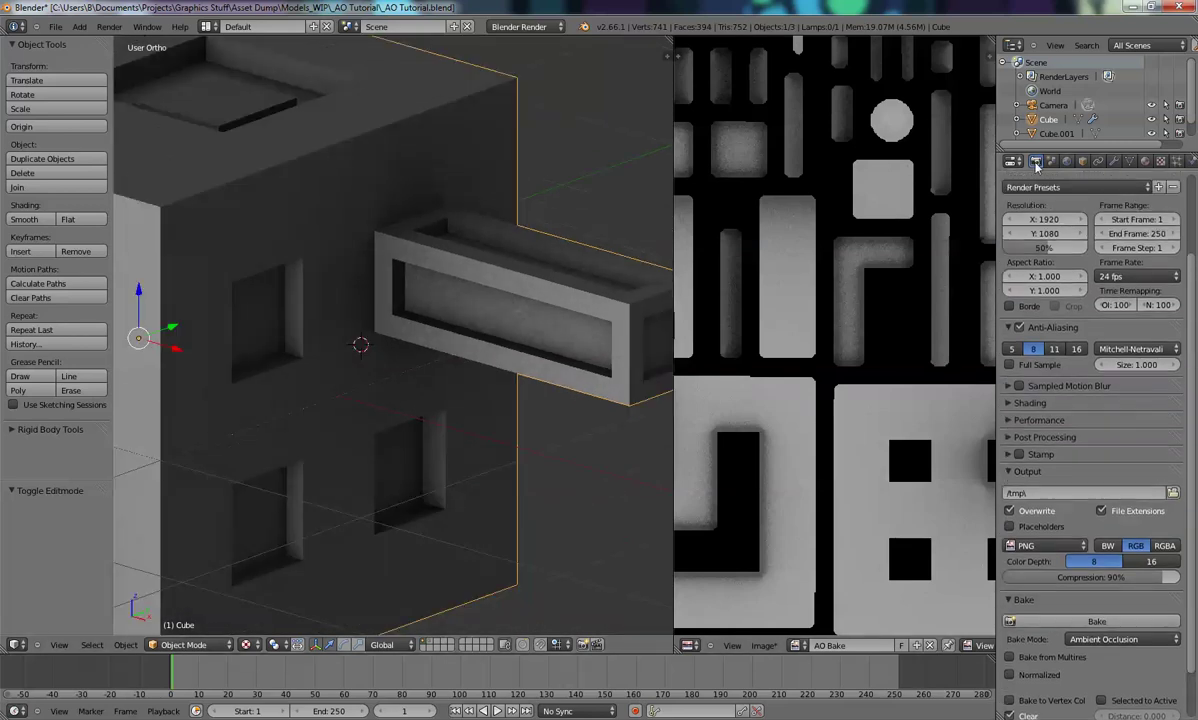
# Review the world's ambient occlusion settings, return to the render settings and inspect the baked shading around the cube's top recess
pyautogui.click(1067, 161)
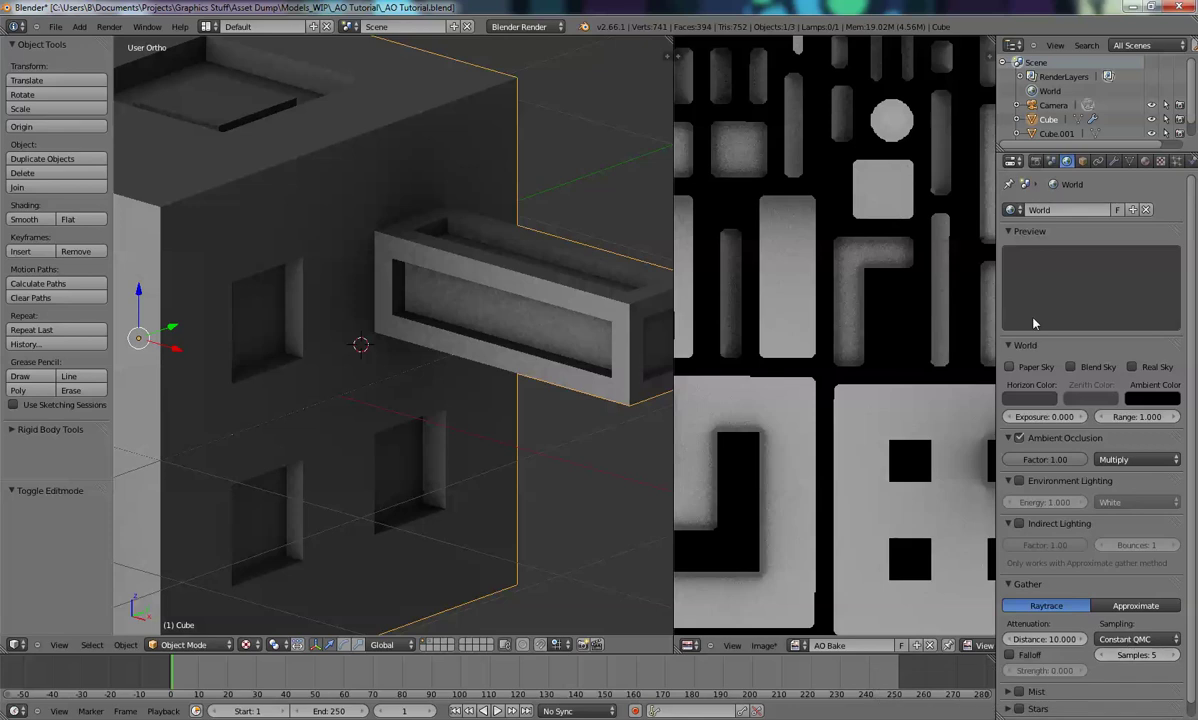
pyautogui.click(1036, 161)
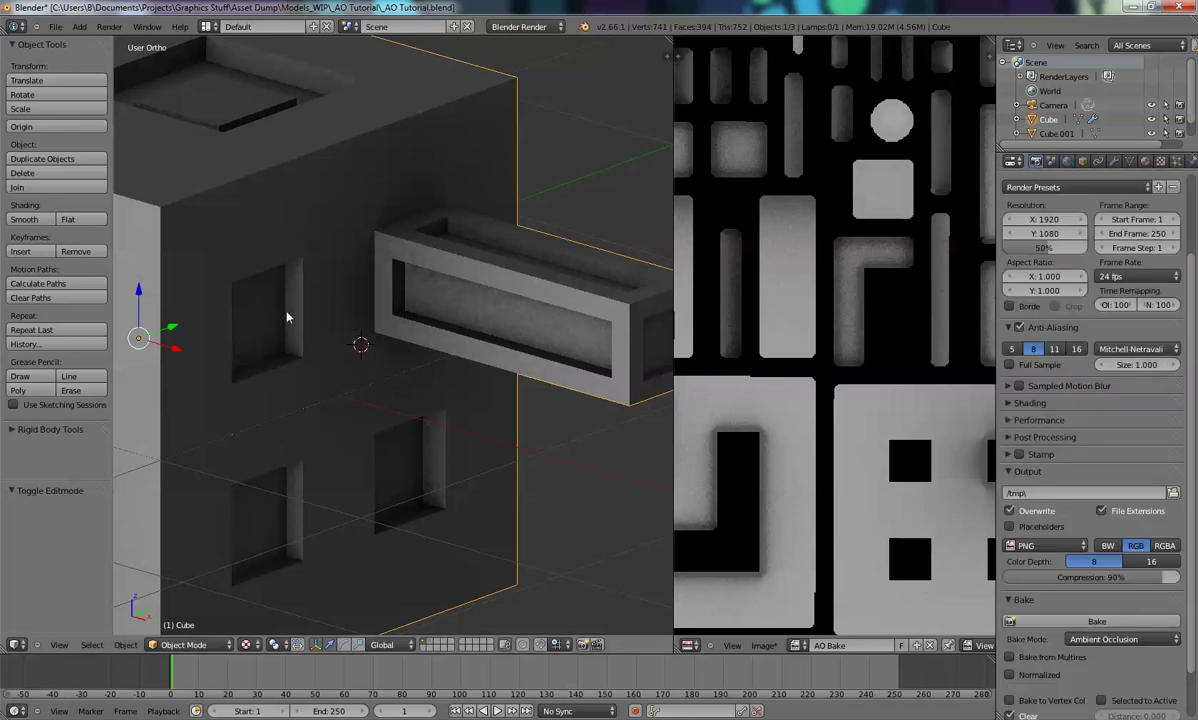
pyautogui.moveTo(339, 341); pyautogui.dragTo(558, 480, button='middle')
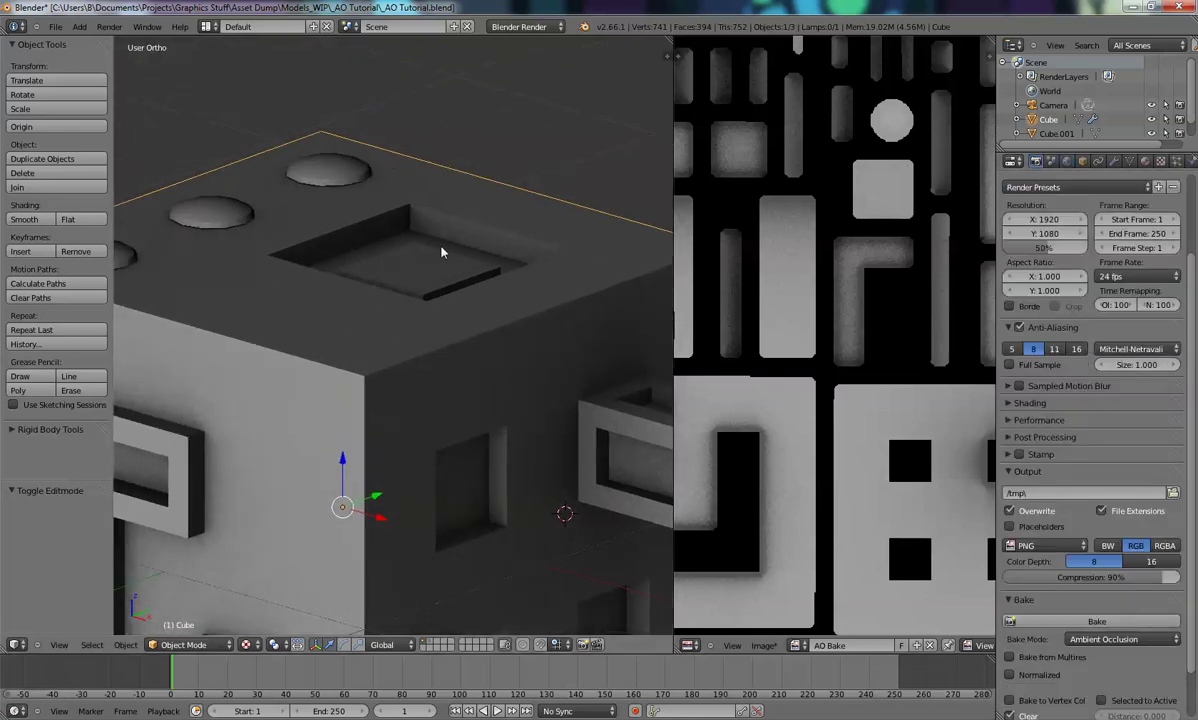
pyautogui.scroll(-4, 441, 375)
pyautogui.keyDown('shift'); pyautogui.moveTo(445, 466); pyautogui.dragTo(317, 384, button='middle'); pyautogui.keyUp('shift')
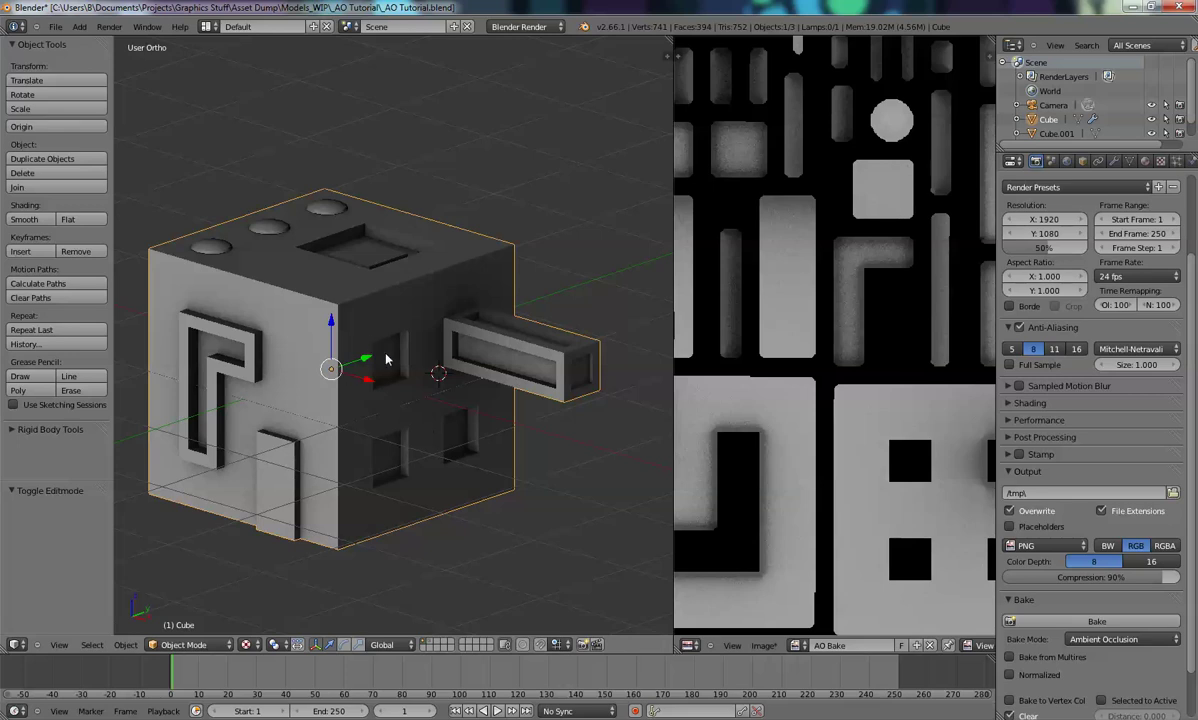
# Compare the cube in Solid viewport shading with the baked result in Texture shading, leaving Texture active
pyautogui.click(254, 647)
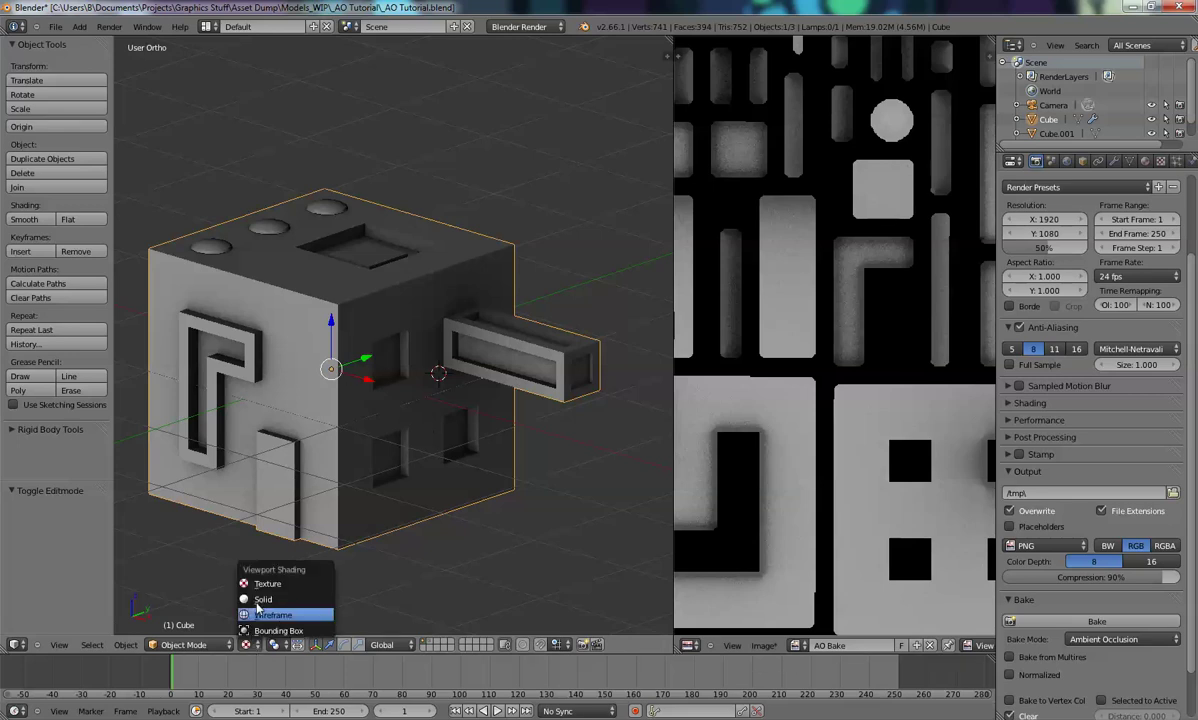
pyautogui.click(270, 588)
pyautogui.moveTo(428, 412); pyautogui.dragTo(432, 274, button='middle')
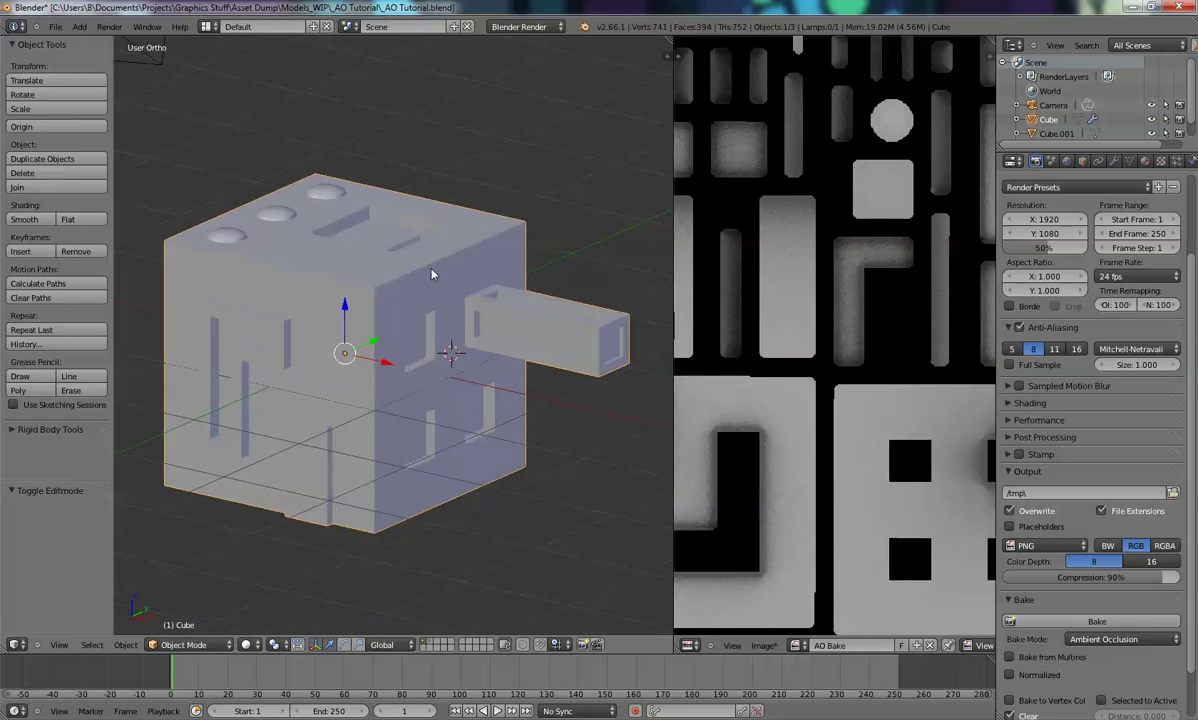
pyautogui.click(246, 645)
pyautogui.click(276, 592)
# Widen the image editor so the whole baked map fits beside the 3D view of the cube
pyautogui.scroll(-3, 749, 314)
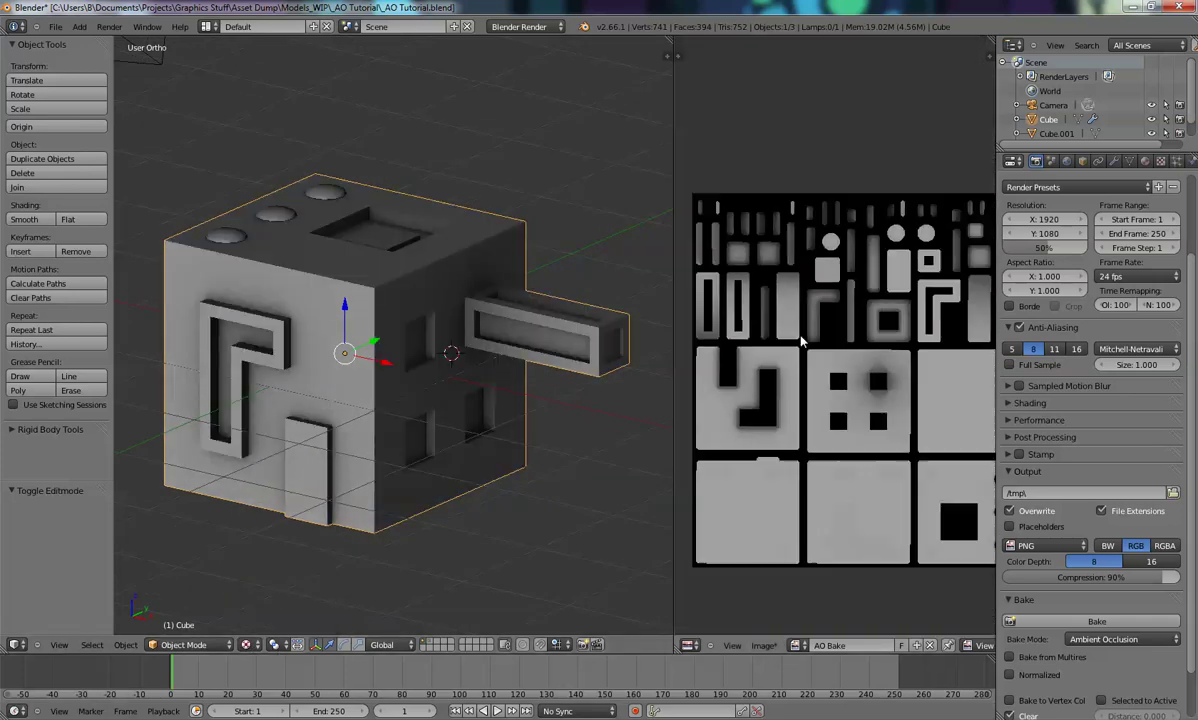
pyautogui.moveTo(674, 330); pyautogui.dragTo(618, 340)
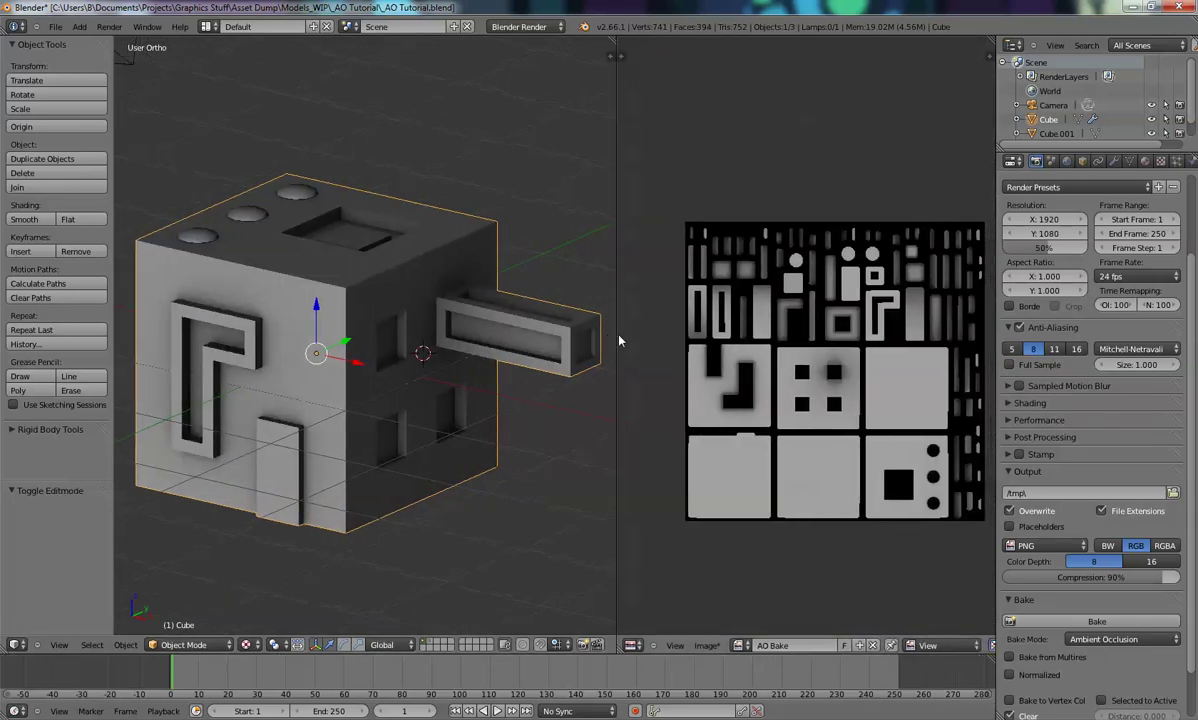
pyautogui.scroll(-3, 481, 374)
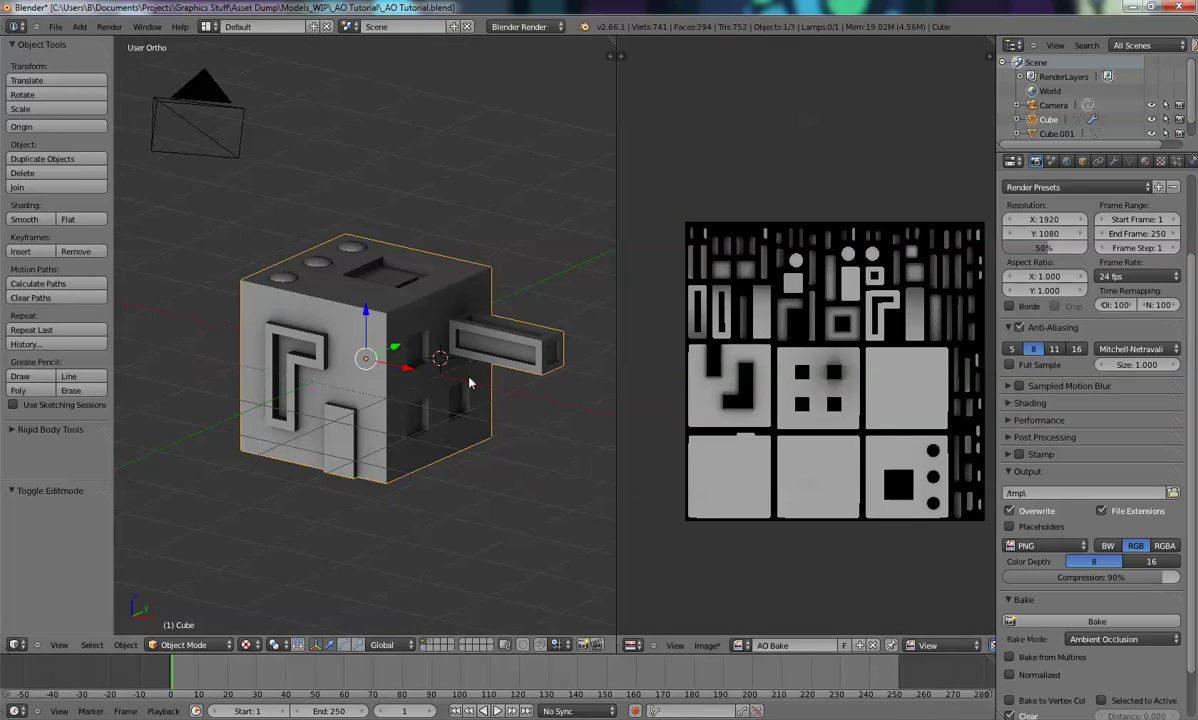
pyautogui.keyDown('shift'); pyautogui.moveTo(416, 384); pyautogui.dragTo(392, 406, button='middle'); pyautogui.keyUp('shift')
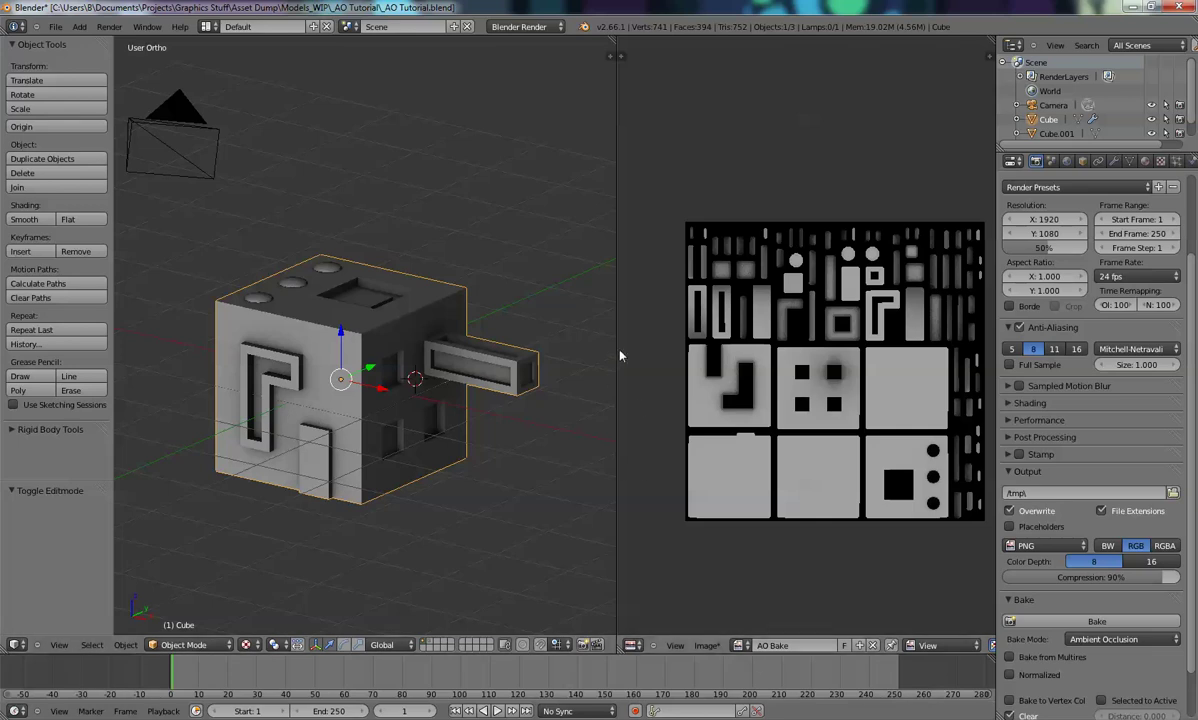
pyautogui.moveTo(615, 354); pyautogui.dragTo(634, 356)
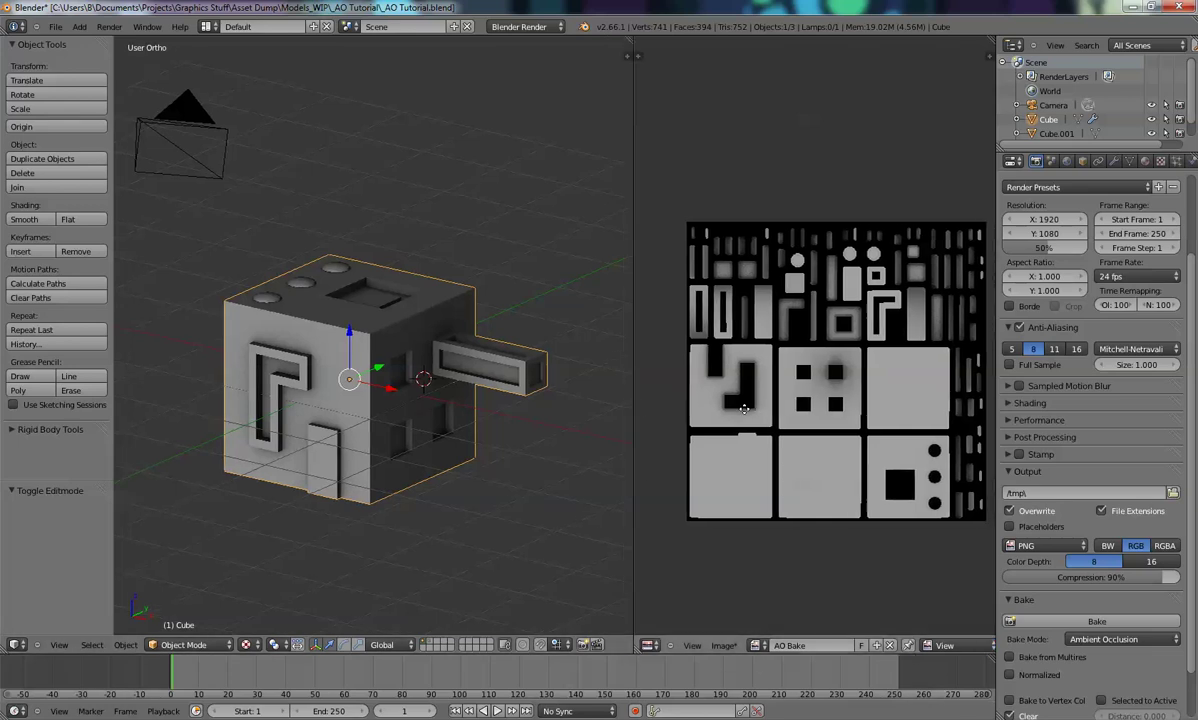
# Save the AO Bake image as an 8-bit RGB PNG in the Models_WIP\_AO Tutorial folder
pyautogui.click(729, 647)
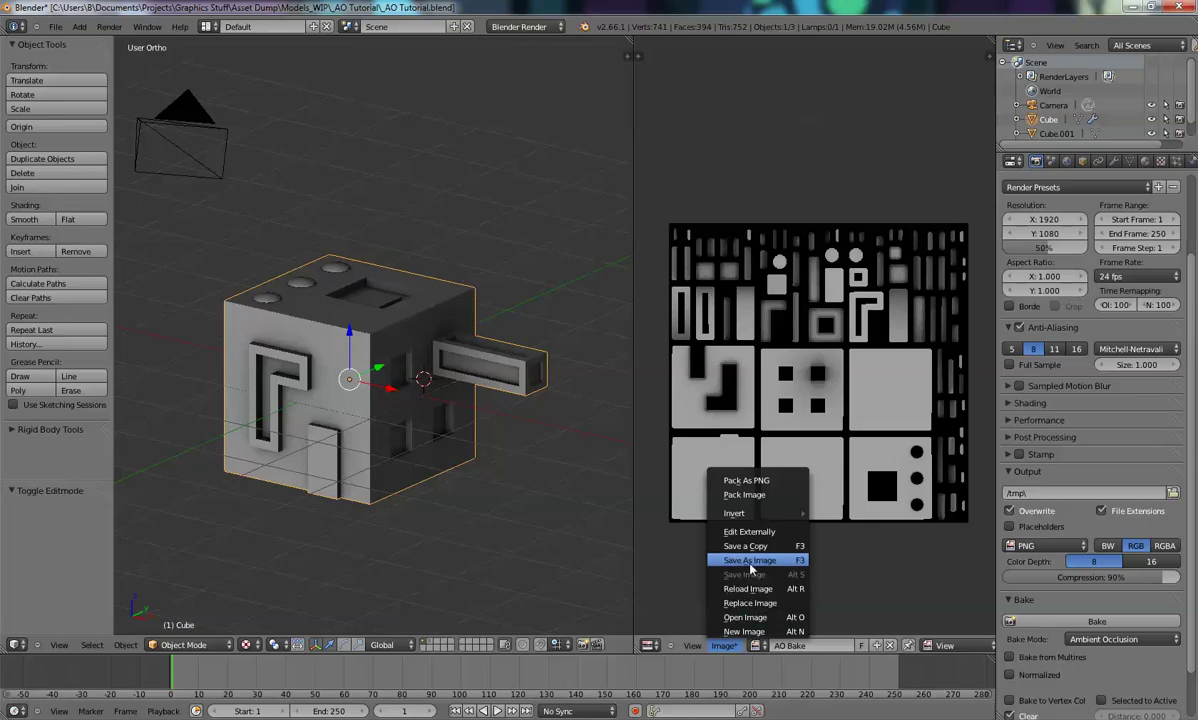
pyautogui.click(749, 560)
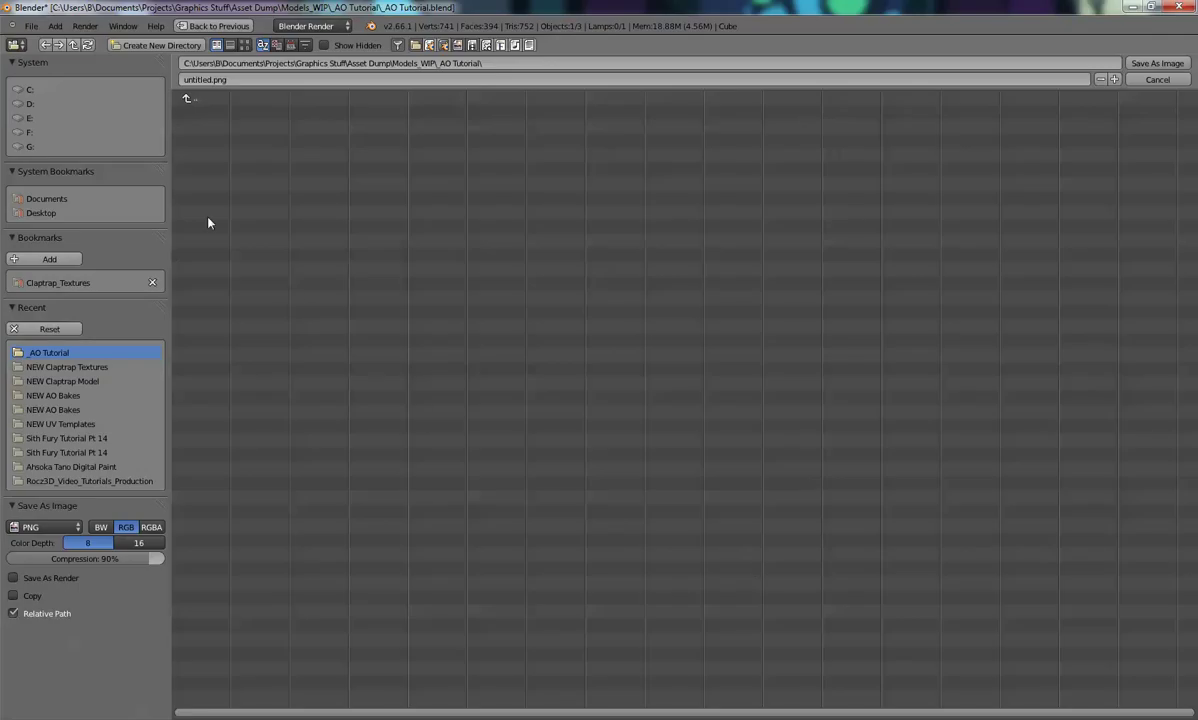
pyautogui.click(187, 98)
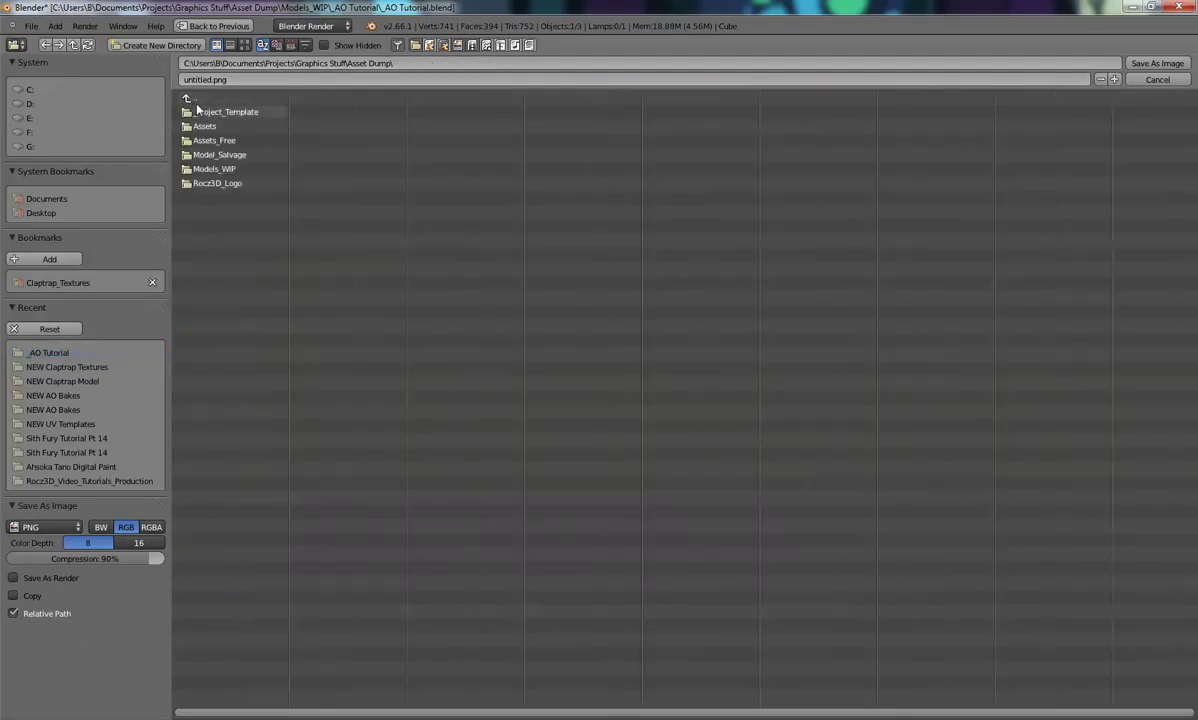
pyautogui.click(215, 169)
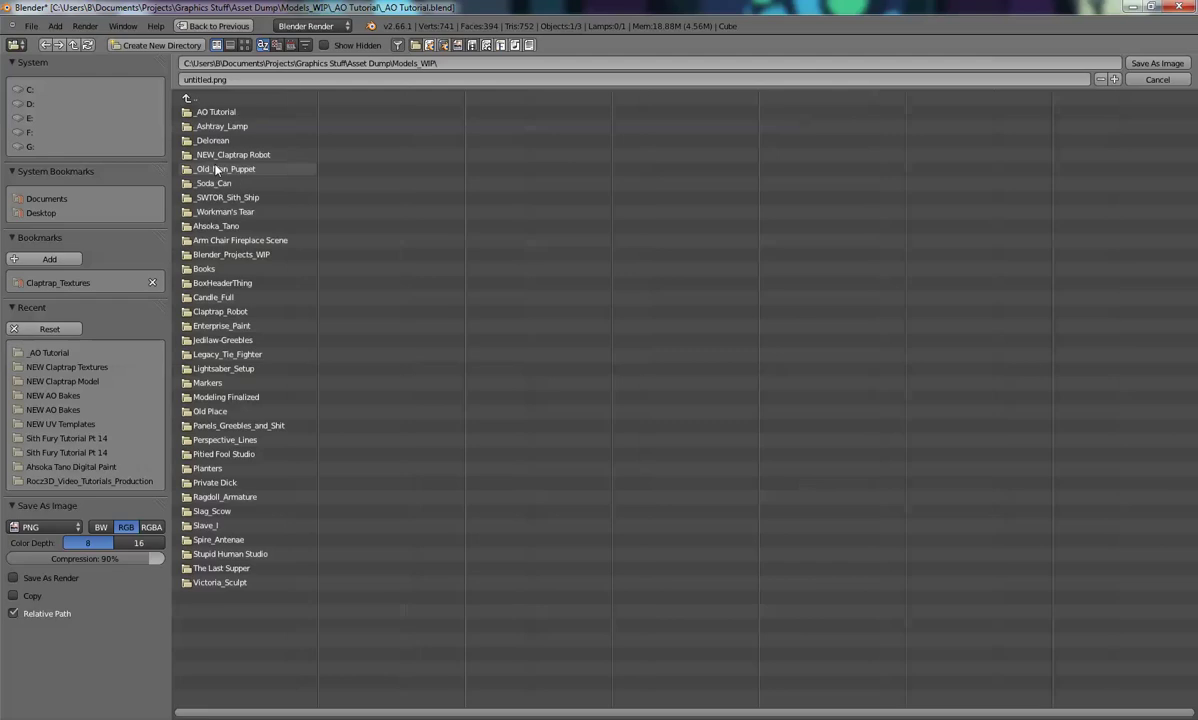
pyautogui.click(200, 108)
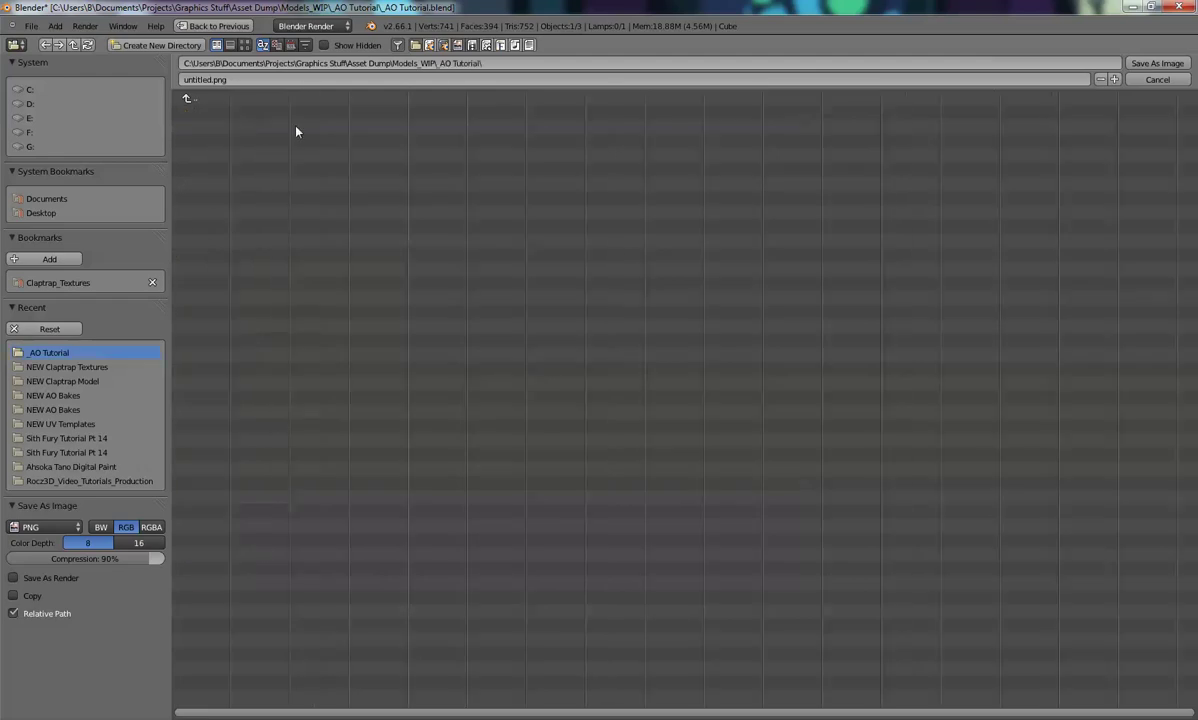
pyautogui.click(240, 79)
pyautogui.click(1135, 62)
pyautogui.click(1136, 62)
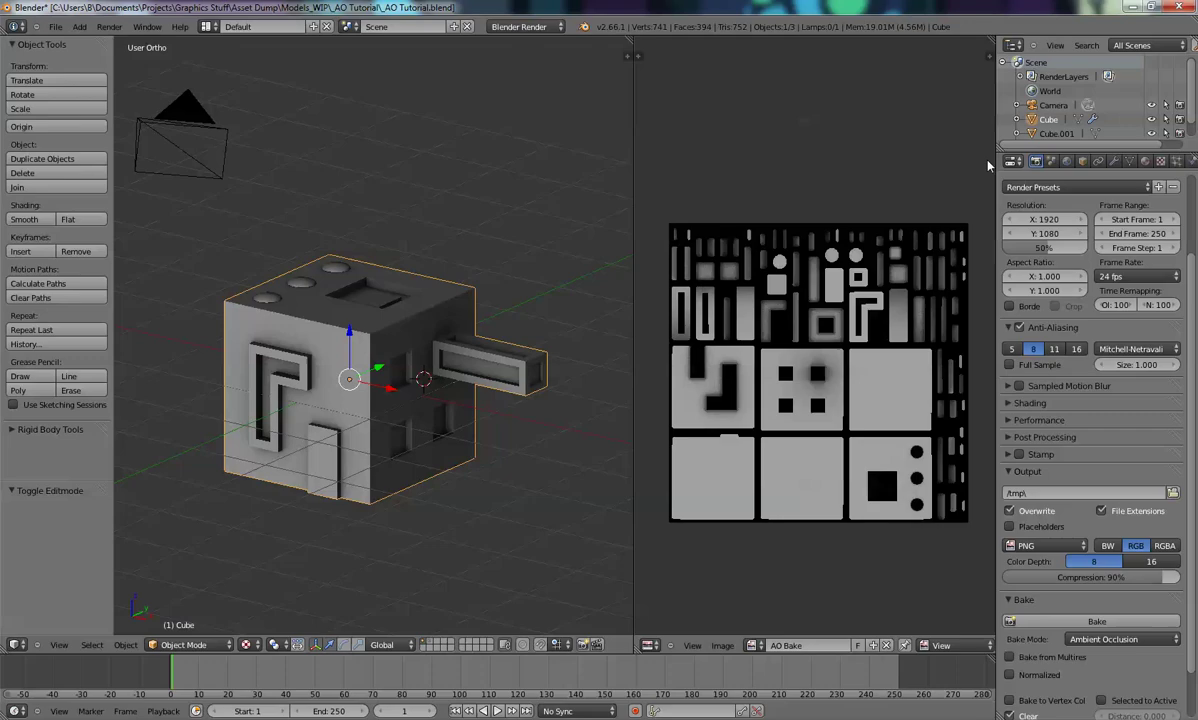
# Switch to the GNU Image Manipulation Program
pyautogui.moveTo(214, 718)
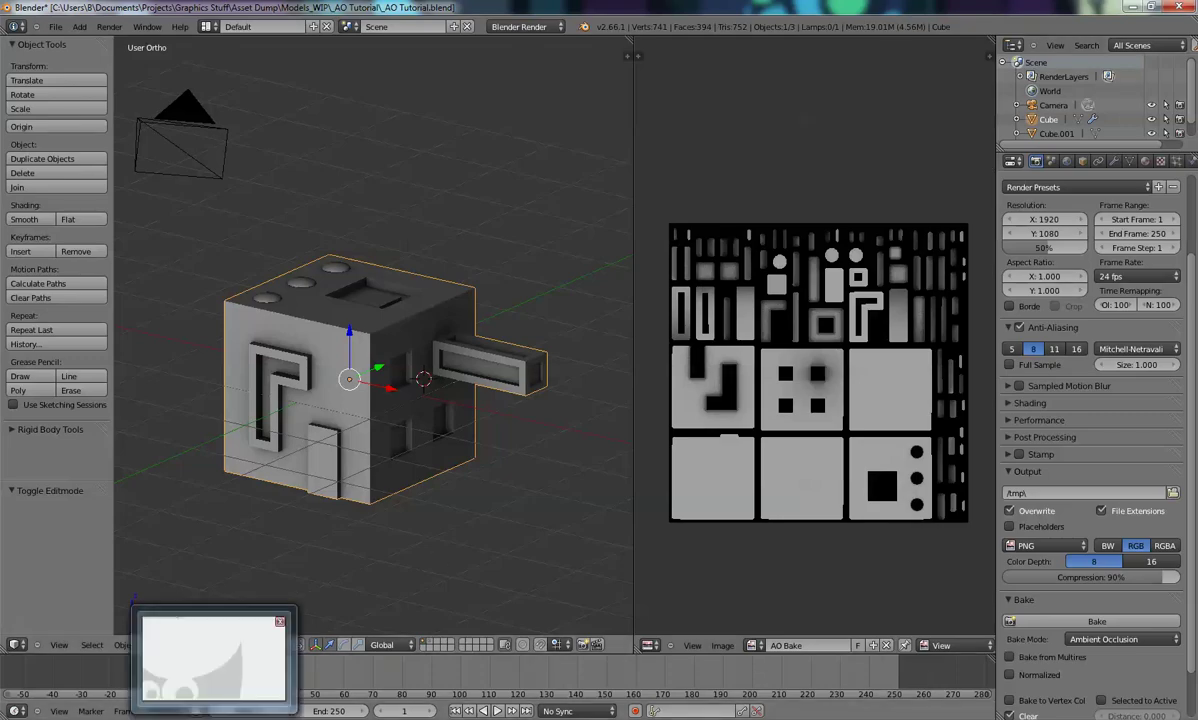
pyautogui.click(214, 718)
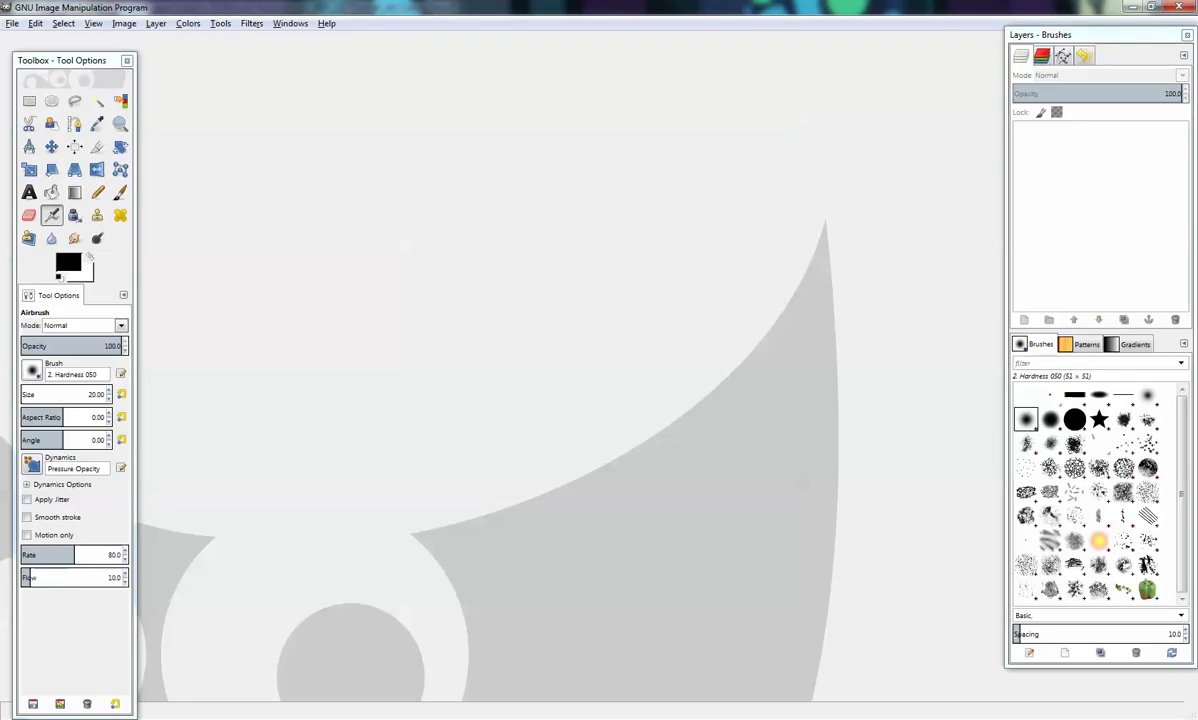
# Open the AOBake image from the _AO Tutorial folder as a new image in GIMP
pyautogui.click(118, 718)
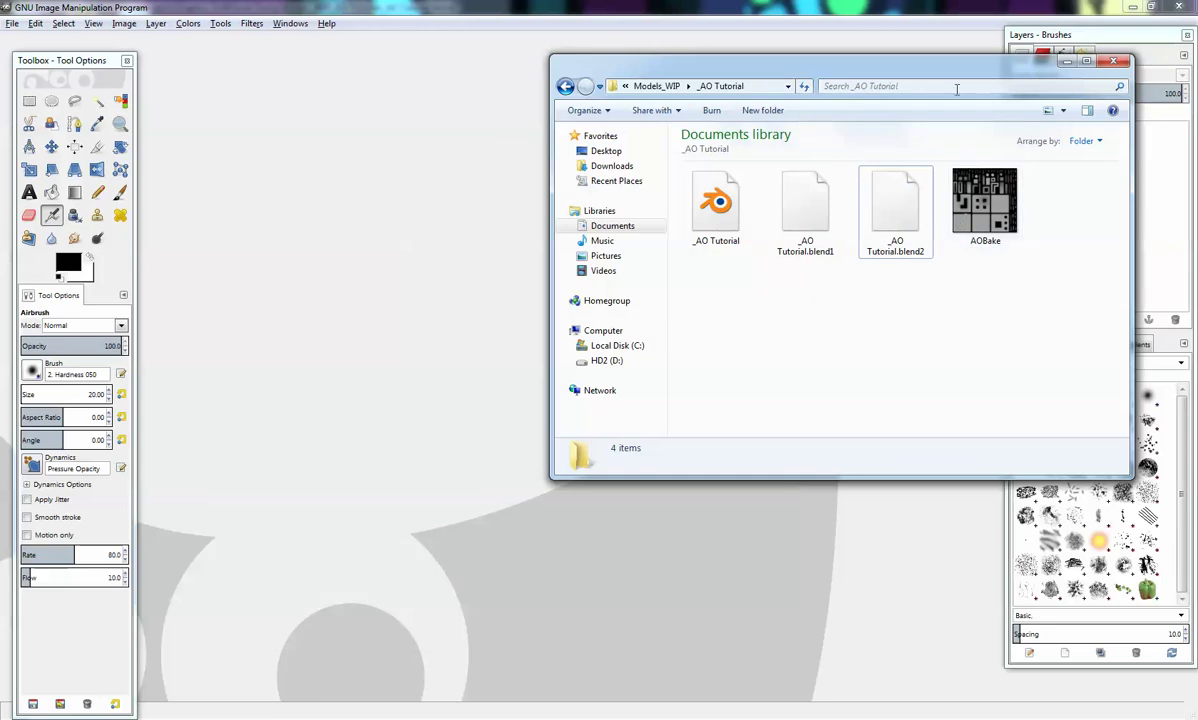
pyautogui.moveTo(955, 70); pyautogui.dragTo(982, 71)
pyautogui.moveTo(1008, 235); pyautogui.dragTo(440, 328)
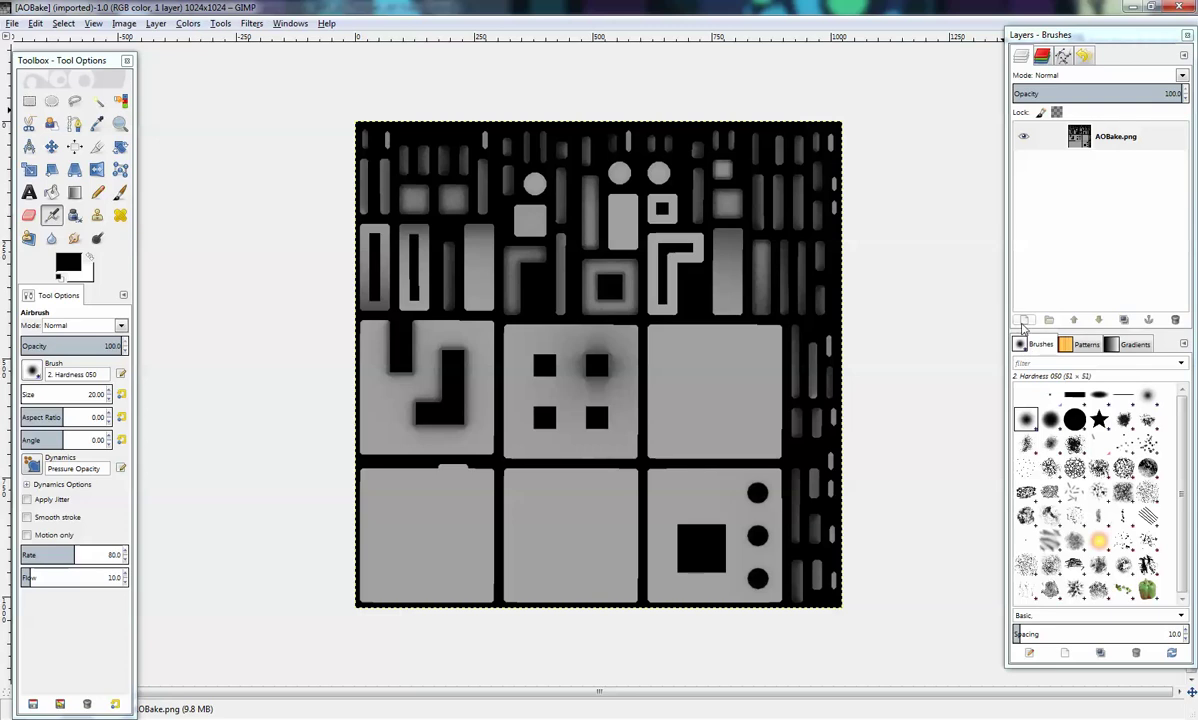
# Add a transparent 1024 x 1024 px layer and place it beneath the AOBake.png layer
pyautogui.click(1024, 319)
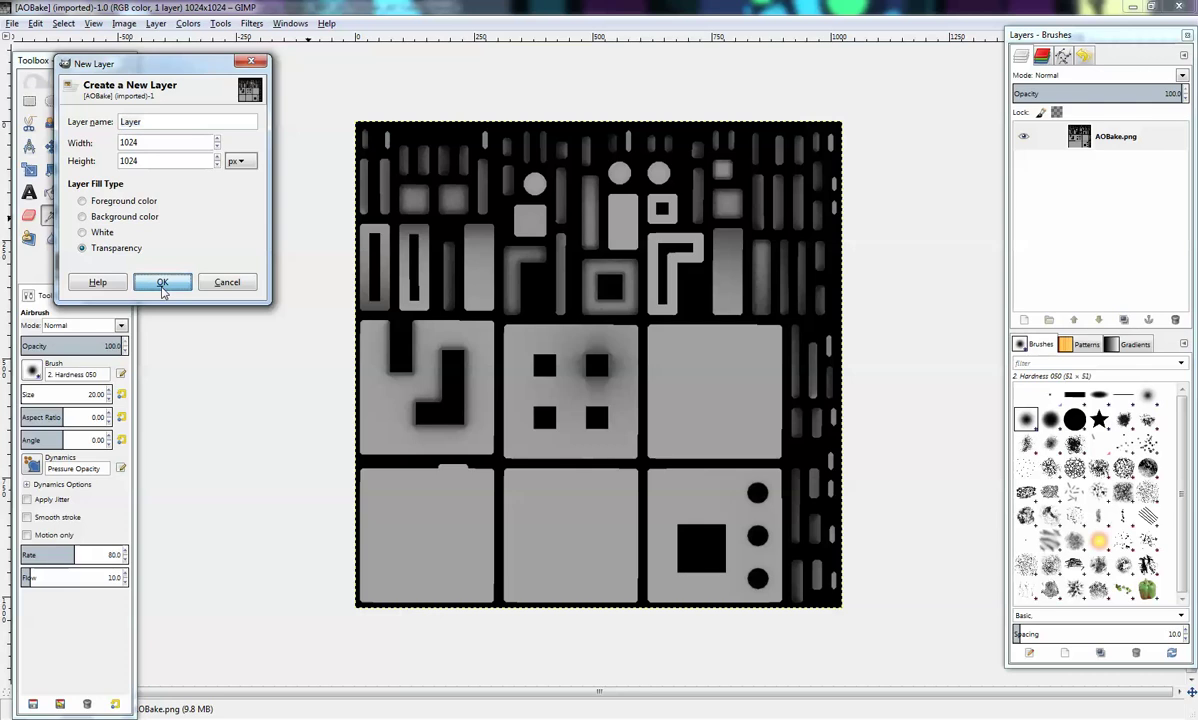
pyautogui.click(162, 283)
pyautogui.click(1098, 320)
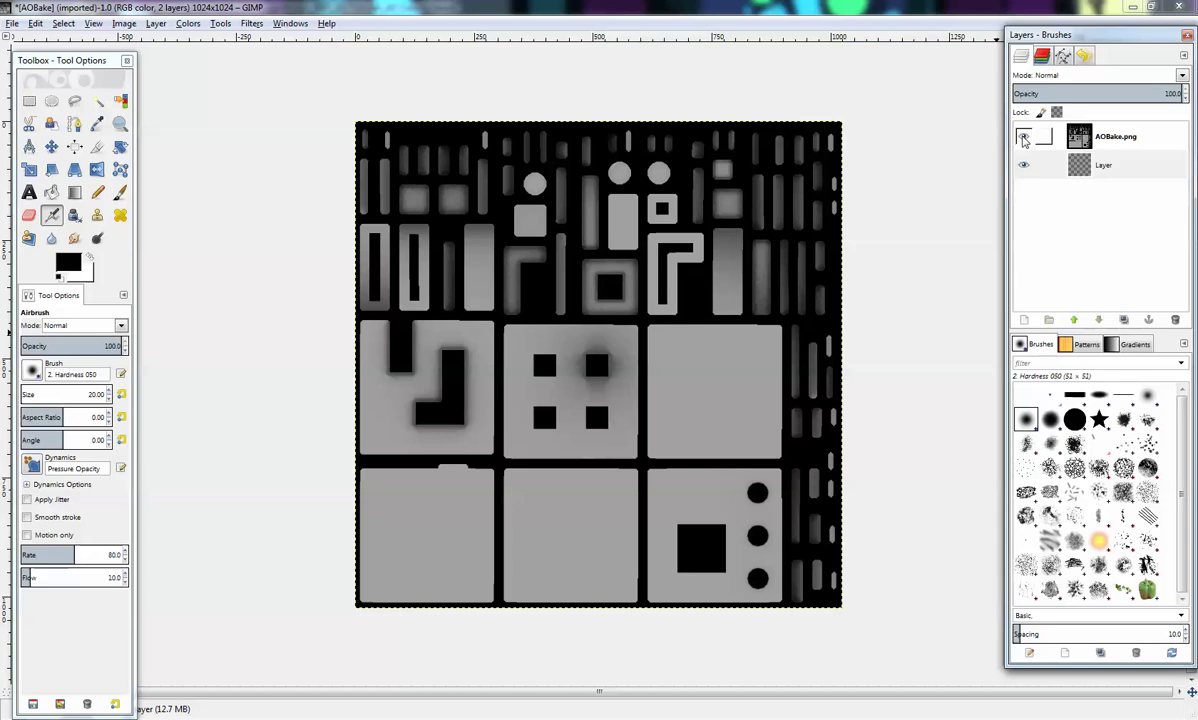
# Hide the AOBake.png layer and bucket-fill the new layer beneath it with a bright red foreground color
pyautogui.click(1023, 139)
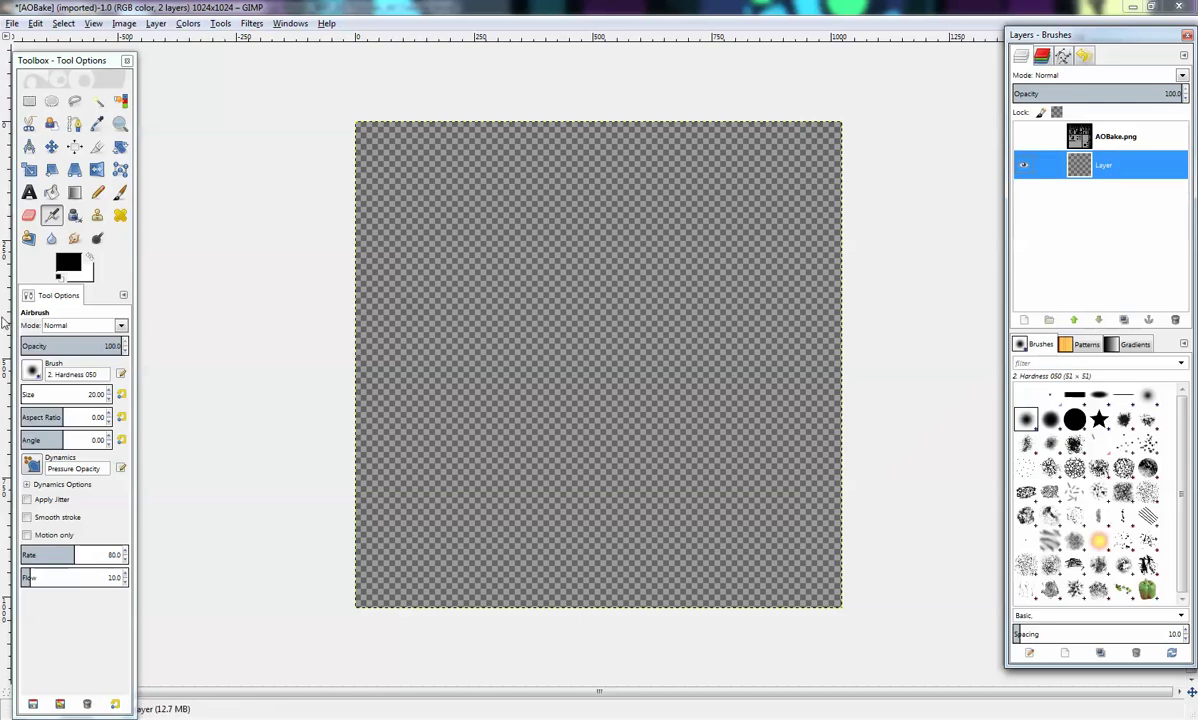
pyautogui.click(51, 192)
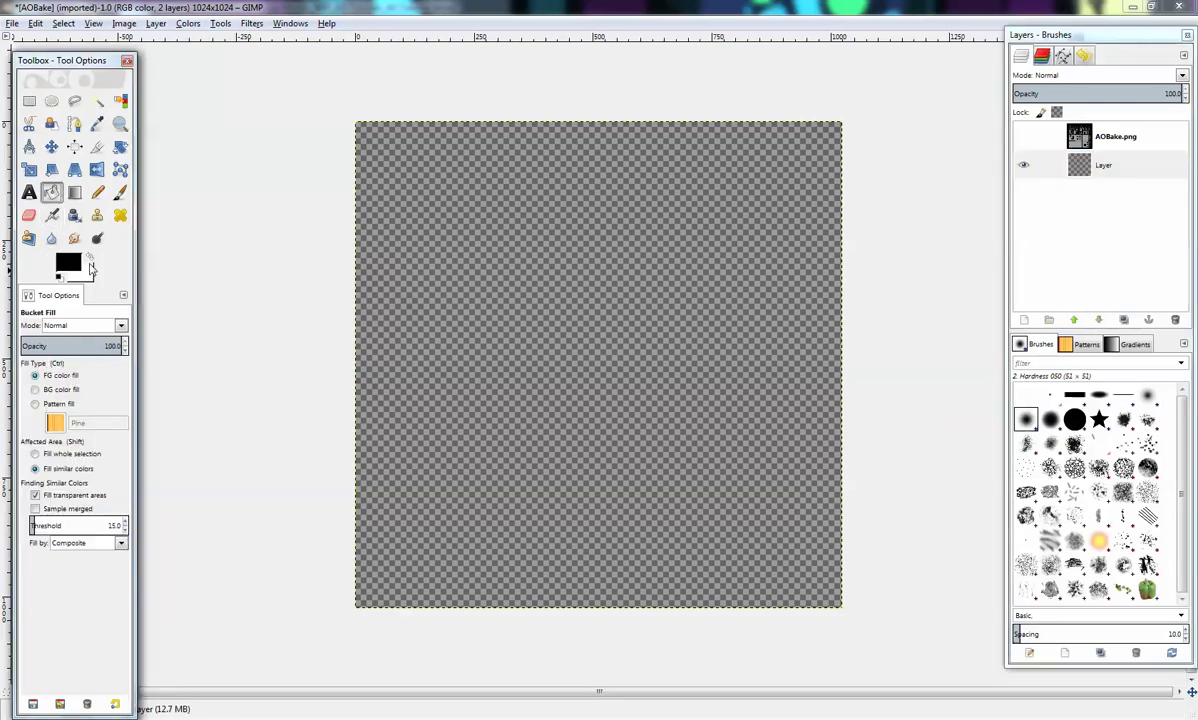
pyautogui.click(67, 265)
pyautogui.click(141, 300)
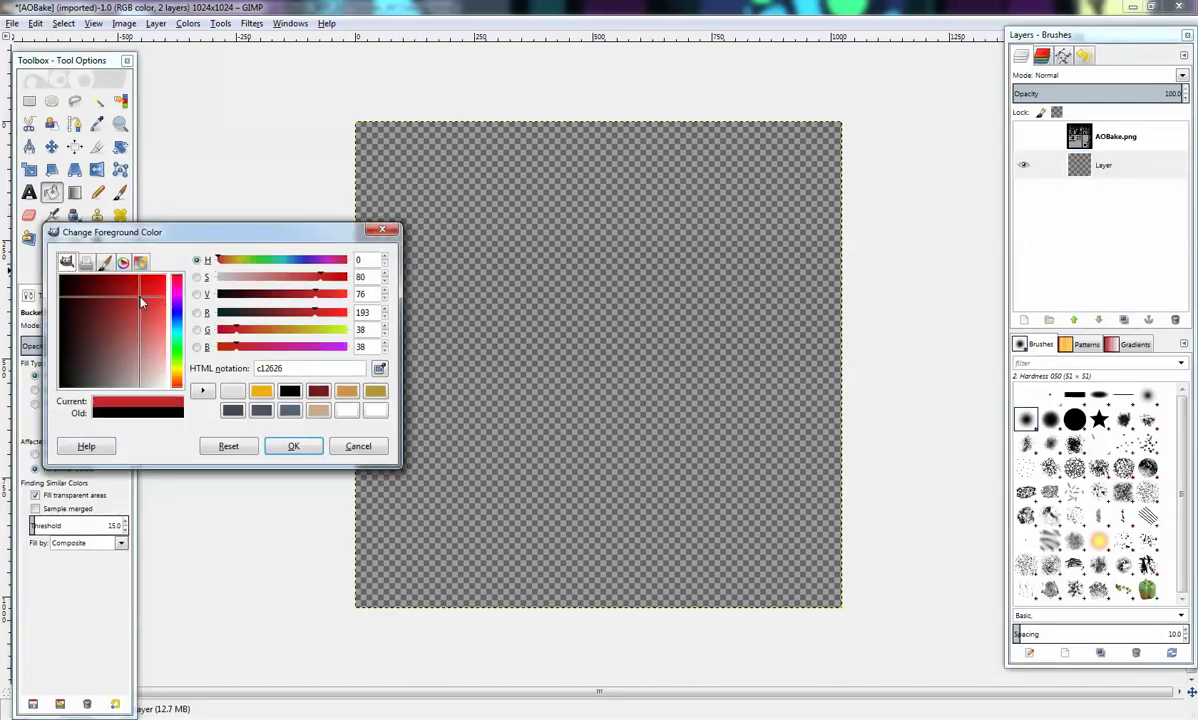
pyautogui.moveTo(141, 300); pyautogui.dragTo(158, 302)
pyautogui.click(293, 446)
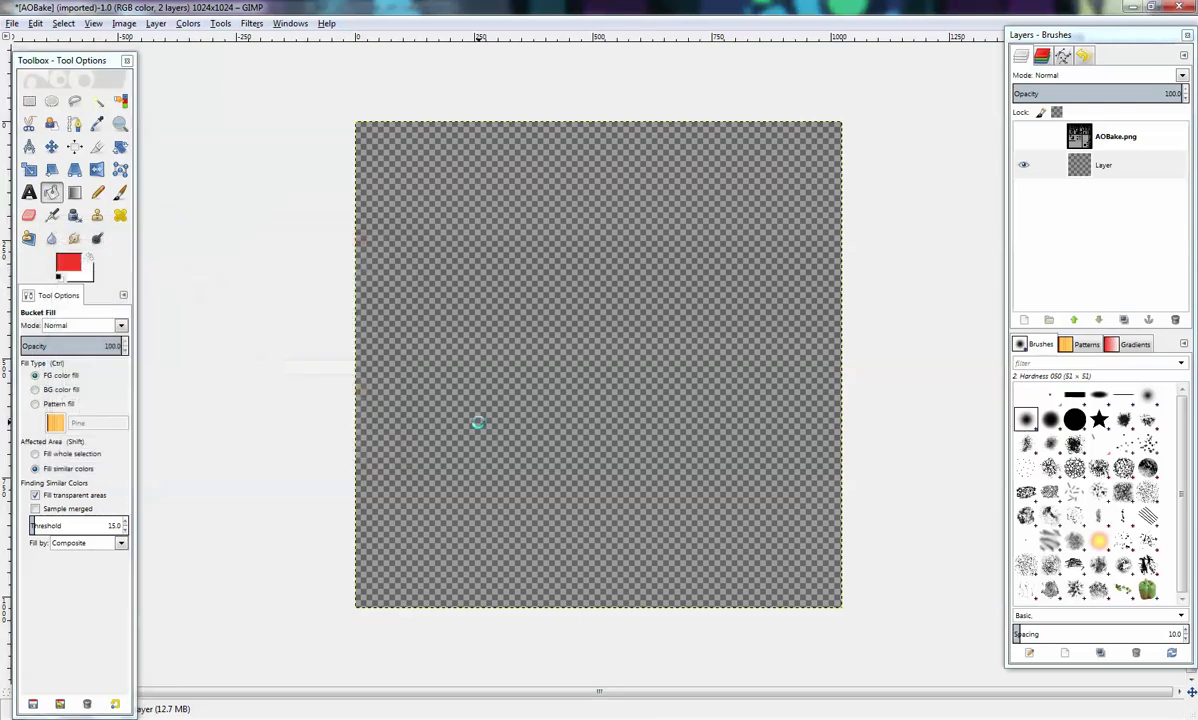
pyautogui.click(480, 427)
# Show the AOBake.png layer again and set its blend mode to Multiply over the red layer
pyautogui.click(1028, 138)
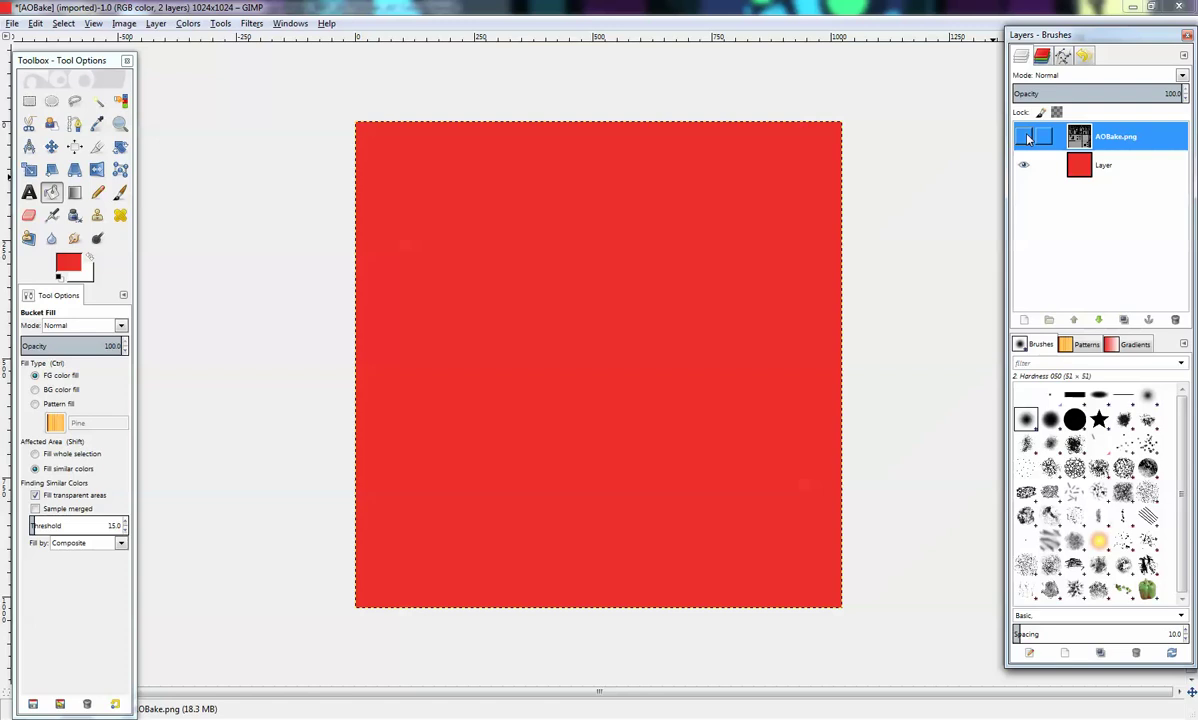
pyautogui.click(1025, 138)
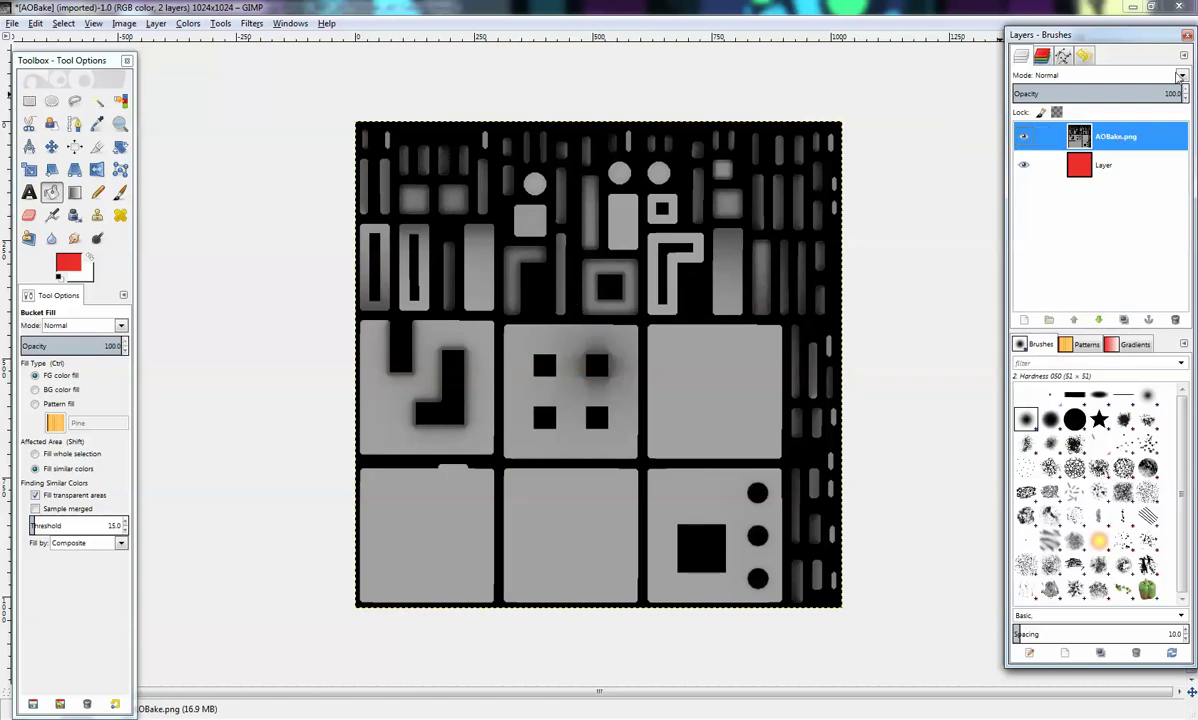
pyautogui.click(1112, 77)
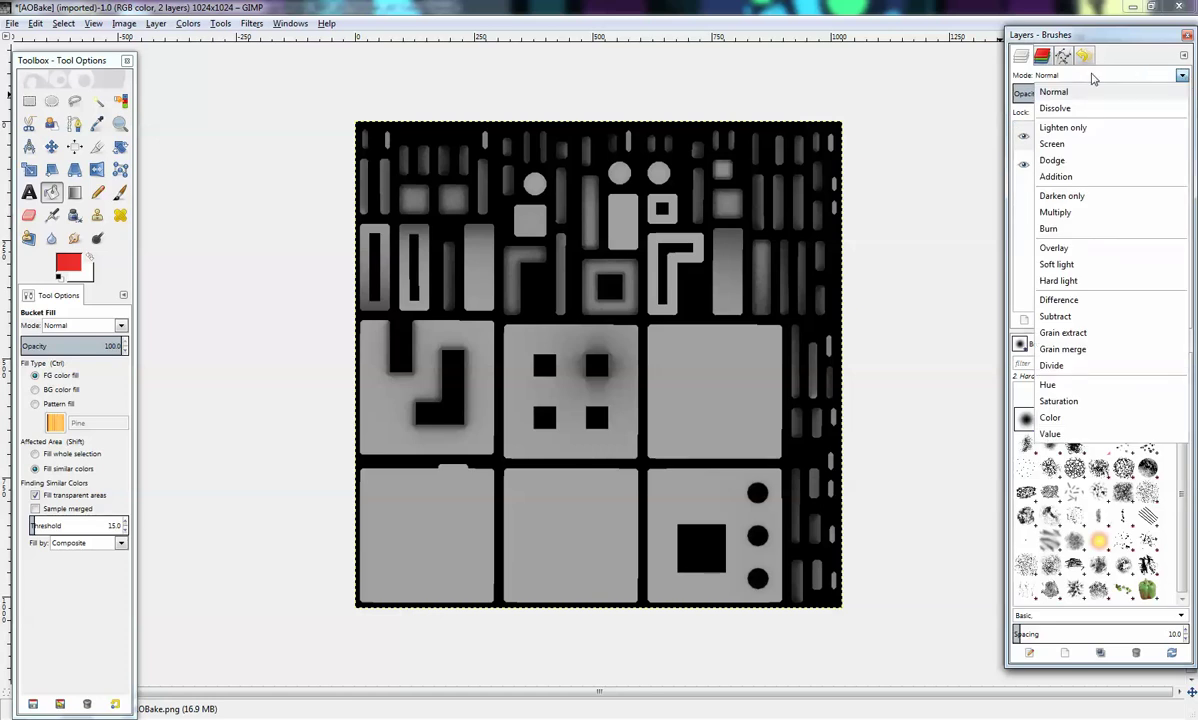
pyautogui.click(1055, 213)
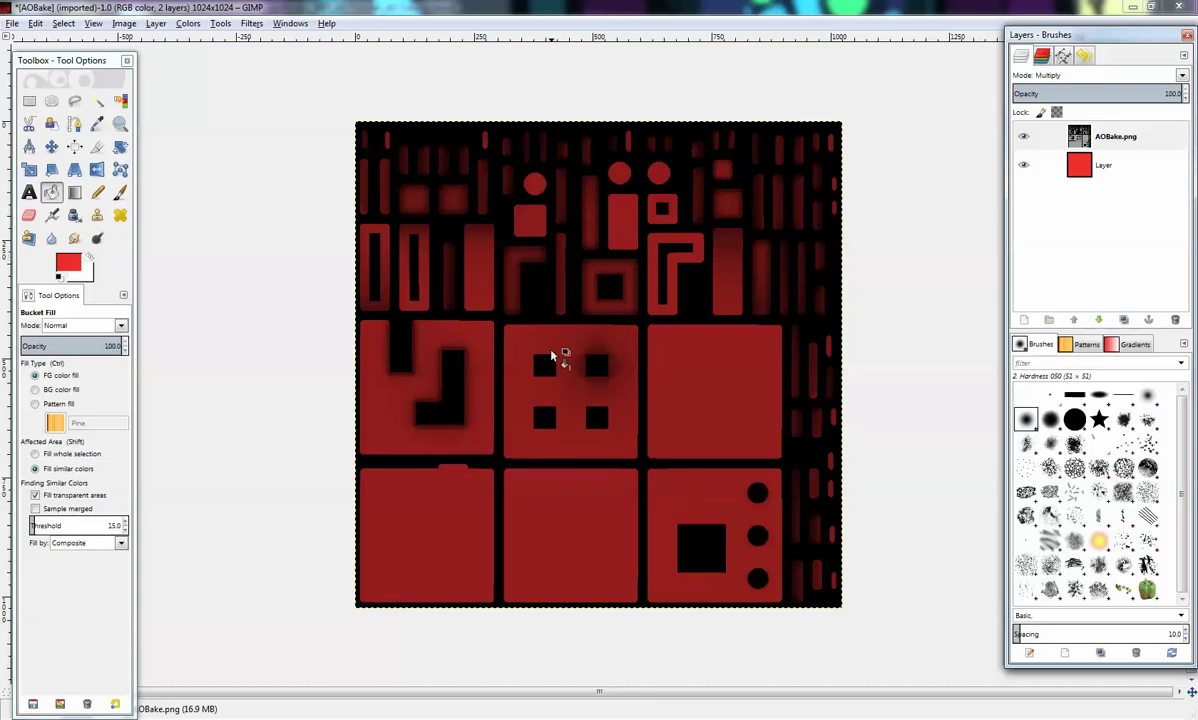
# Export the multiplied image as AOColorTest.png in the _AO Tutorial folder with the default PNG options
pyautogui.click(13, 23)
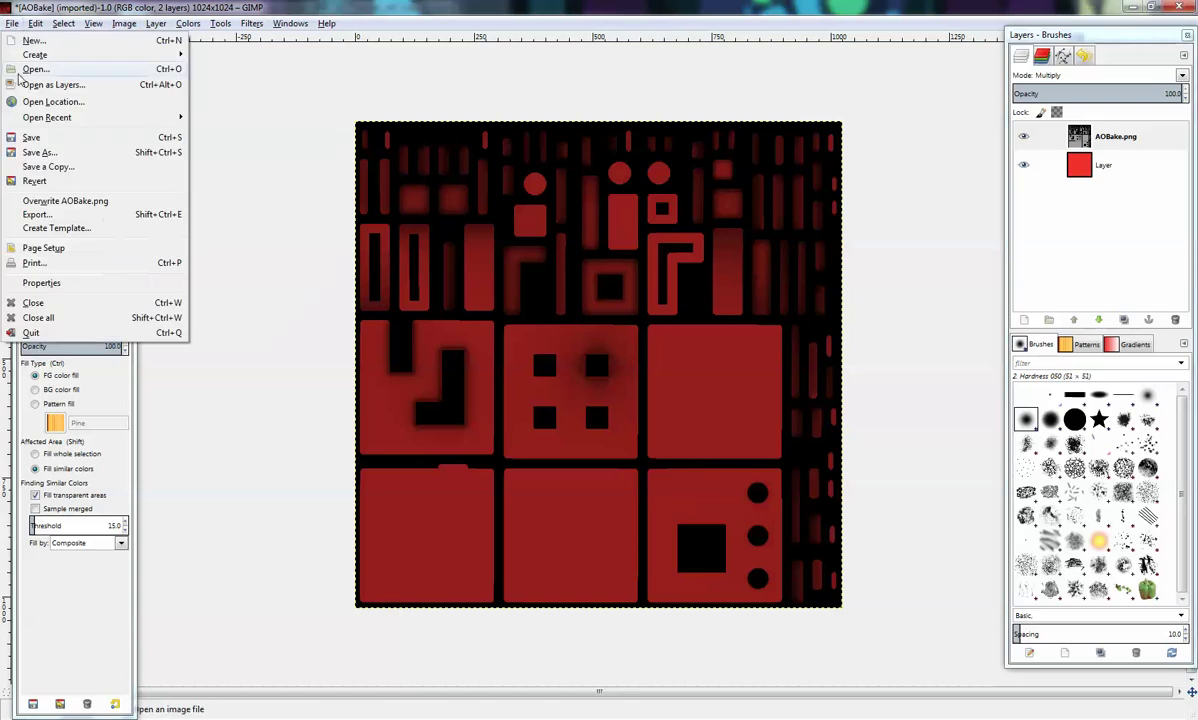
pyautogui.click(38, 212)
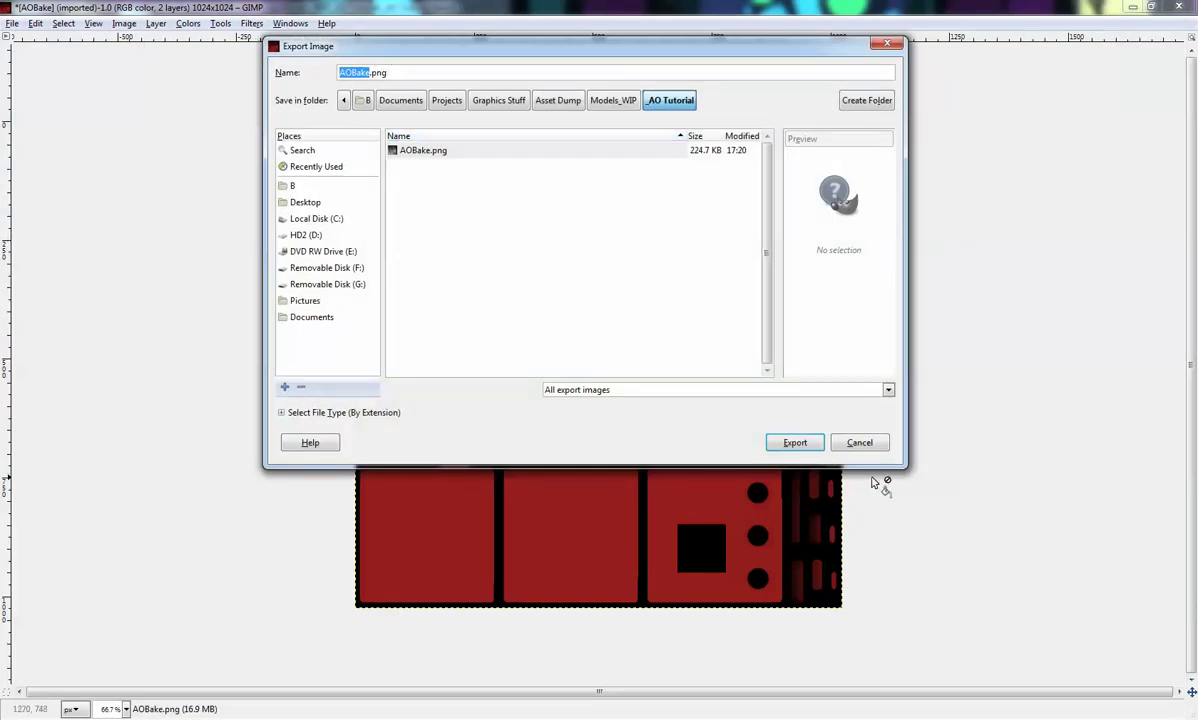
pyautogui.click(396, 73)
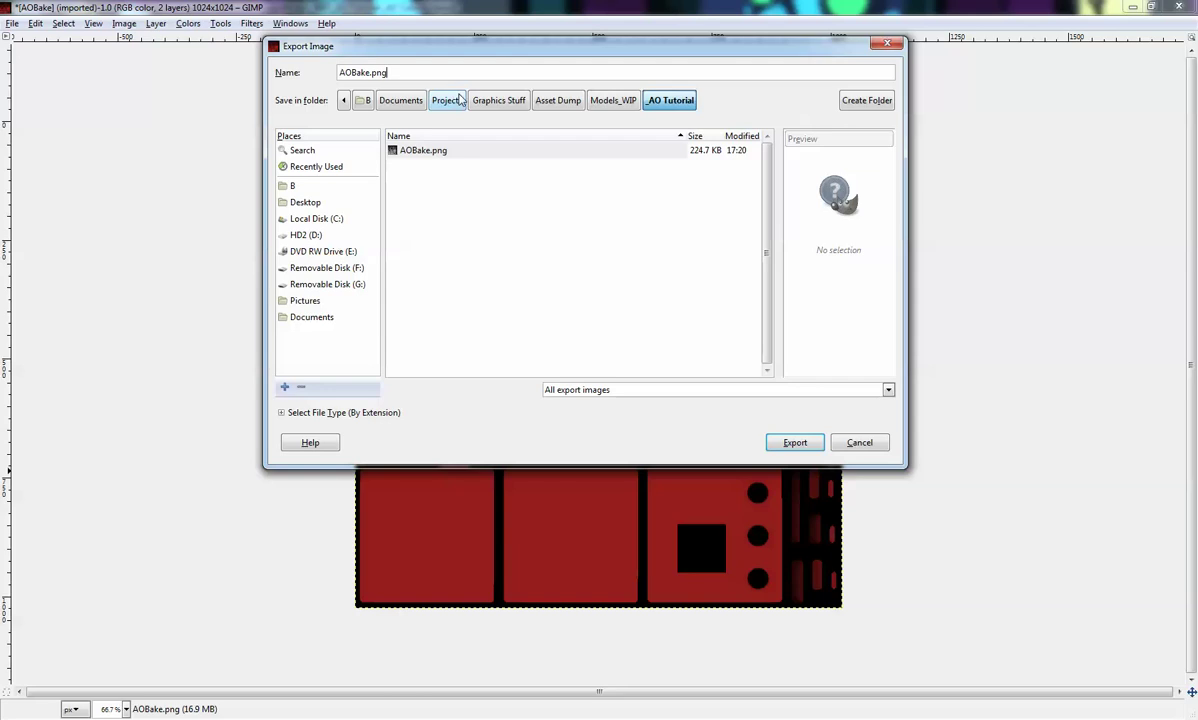
pyautogui.press('BackSpace')
pyautogui.press('BackSpace')
pyautogui.press('BackSpace')
pyautogui.press('BackSpace')
pyautogui.write('Color')
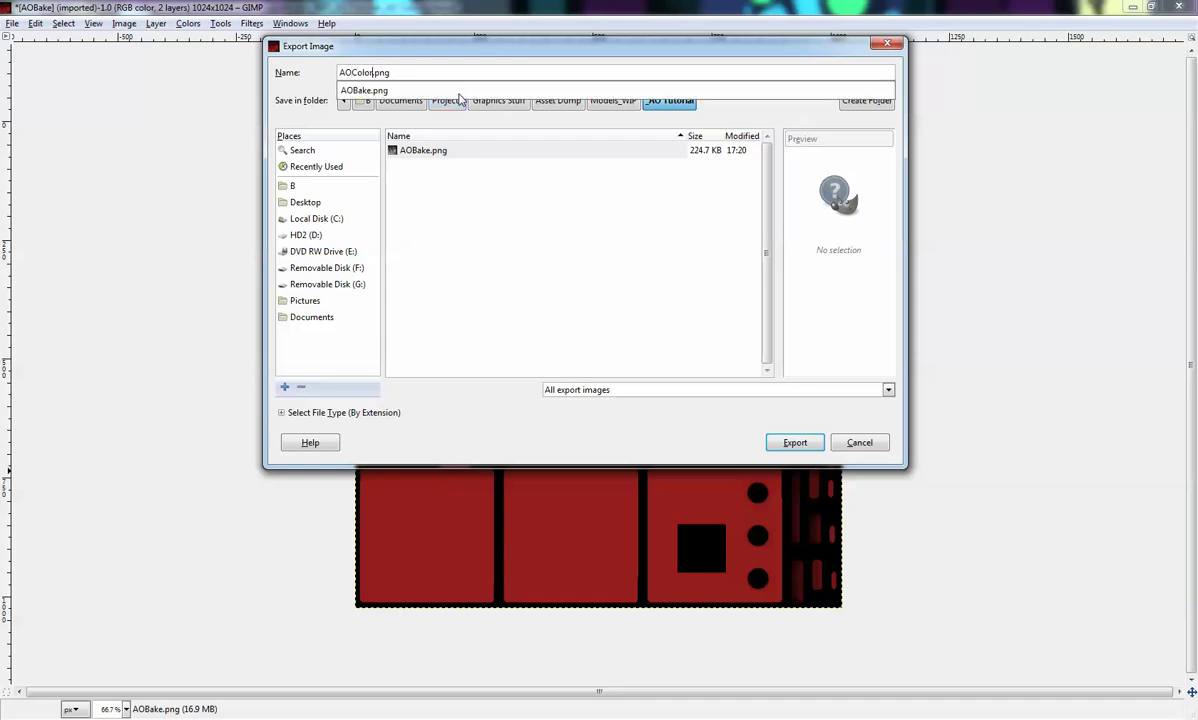
pyautogui.write('Test')
pyautogui.press('Return')
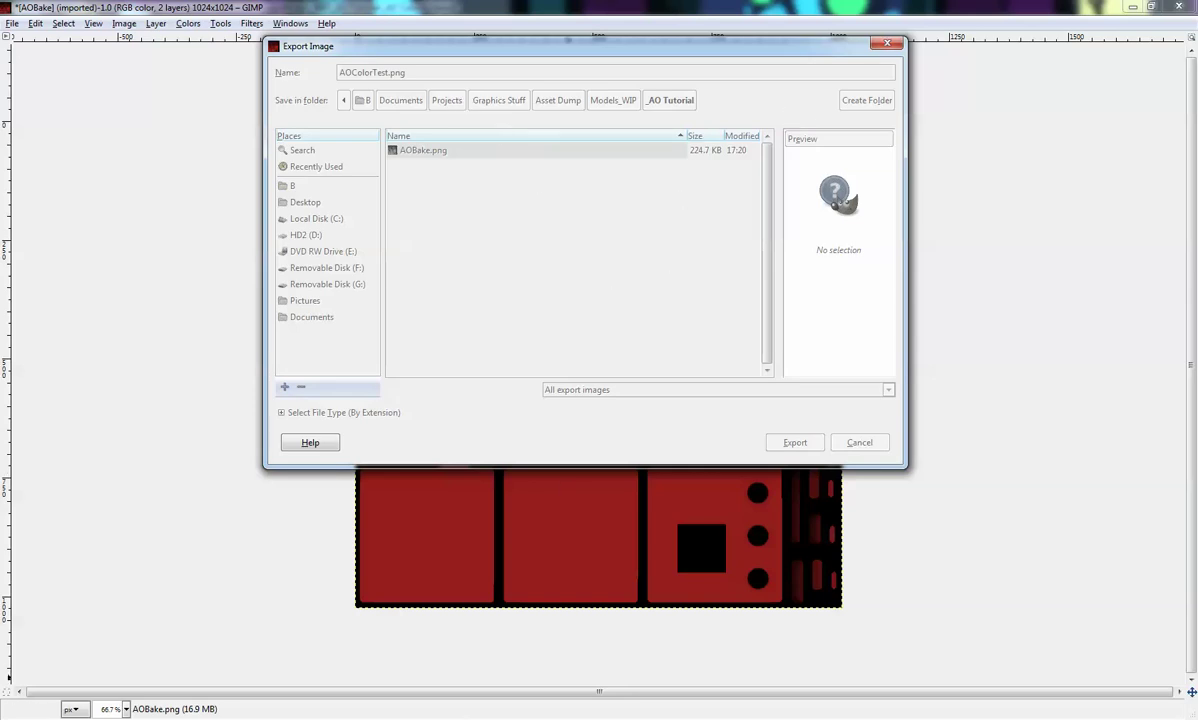
pyautogui.click(602, 501)
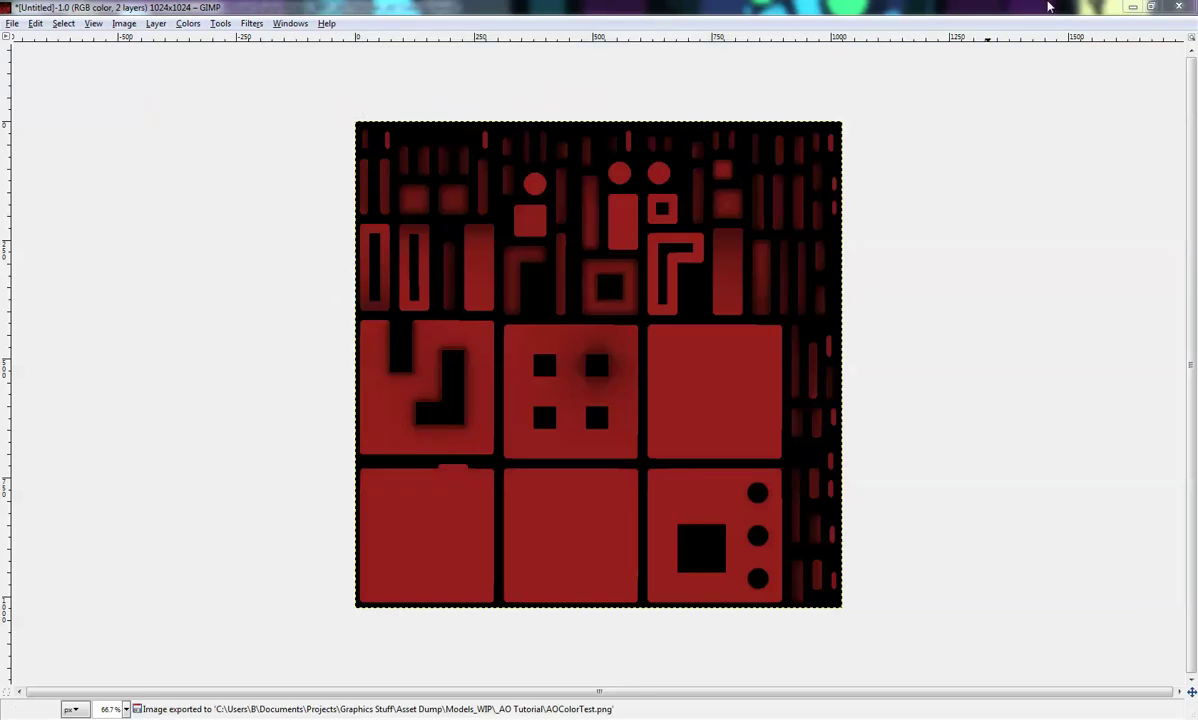
# Bring back the docks, hide the AOBake.png layer and select the red layer
pyautogui.press('Tab')
pyautogui.click(1023, 138)
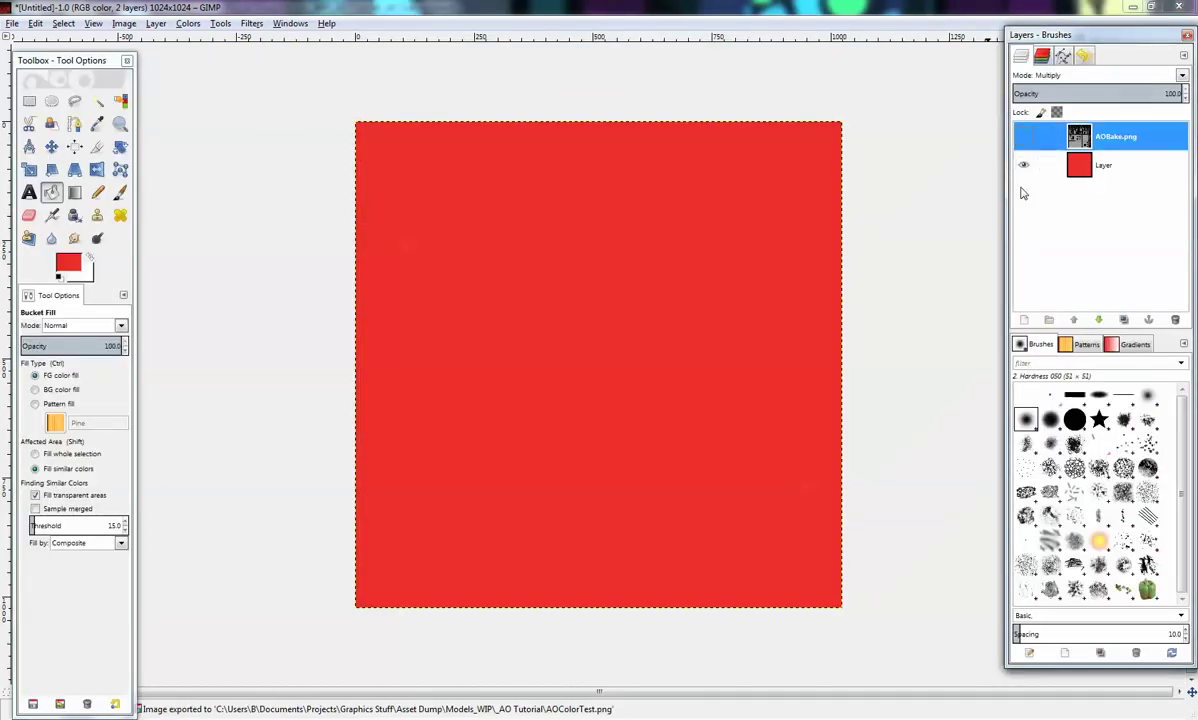
pyautogui.click(1107, 170)
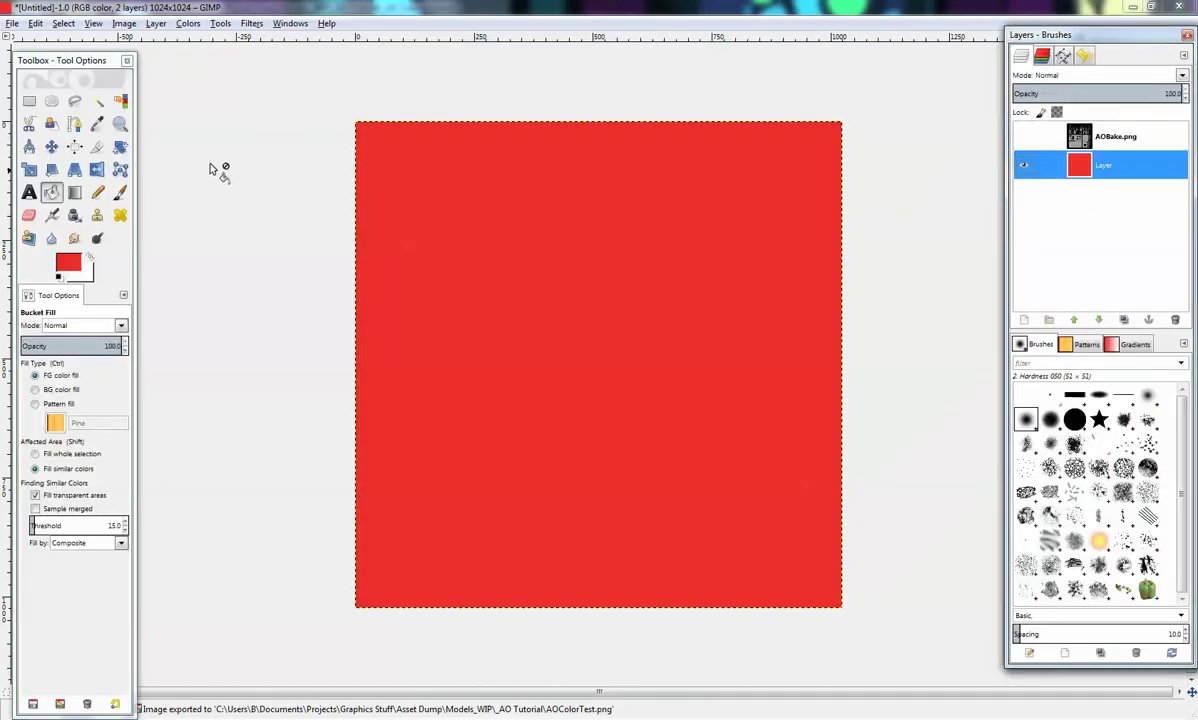
# Export the plain red image as FlatColorTest.png in the _AO Tutorial folder with the default PNG options
pyautogui.click(12, 23)
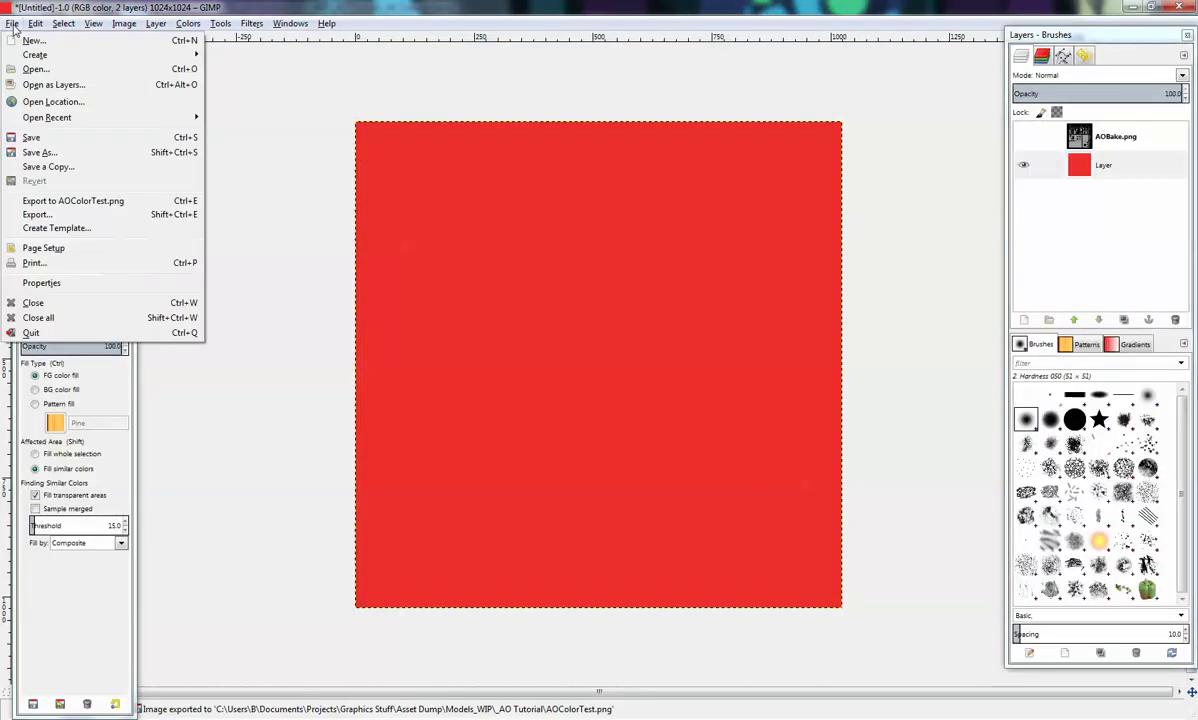
pyautogui.click(45, 214)
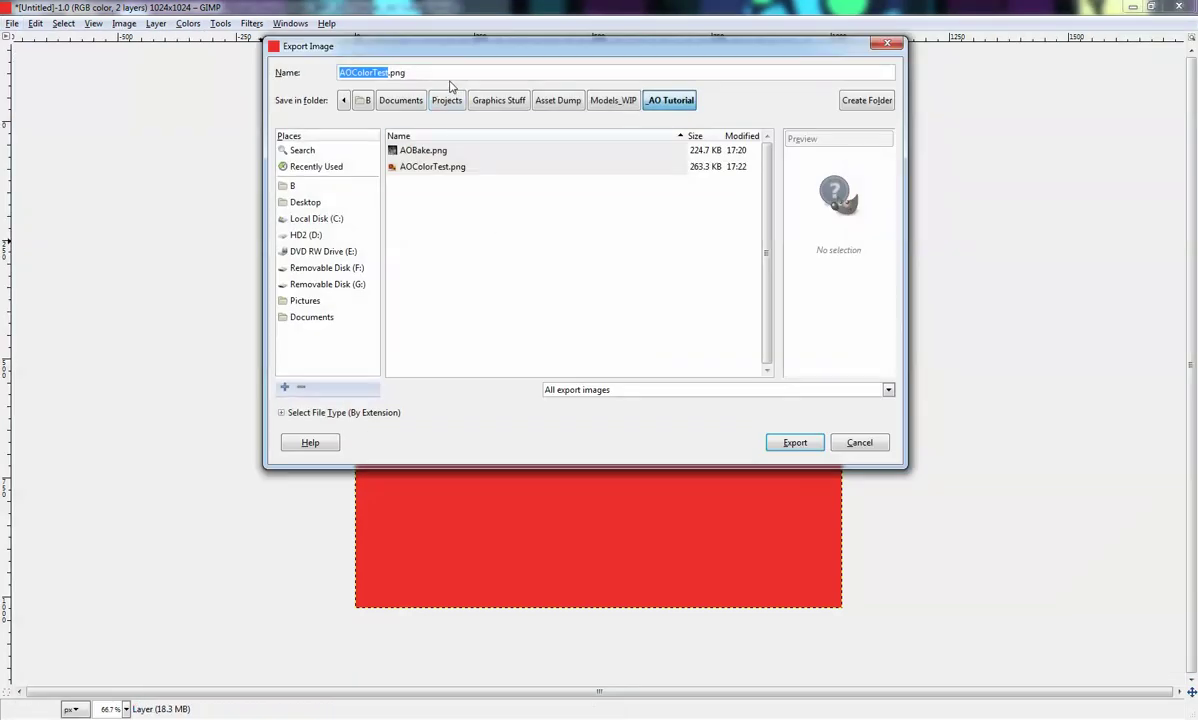
pyautogui.press('Right')
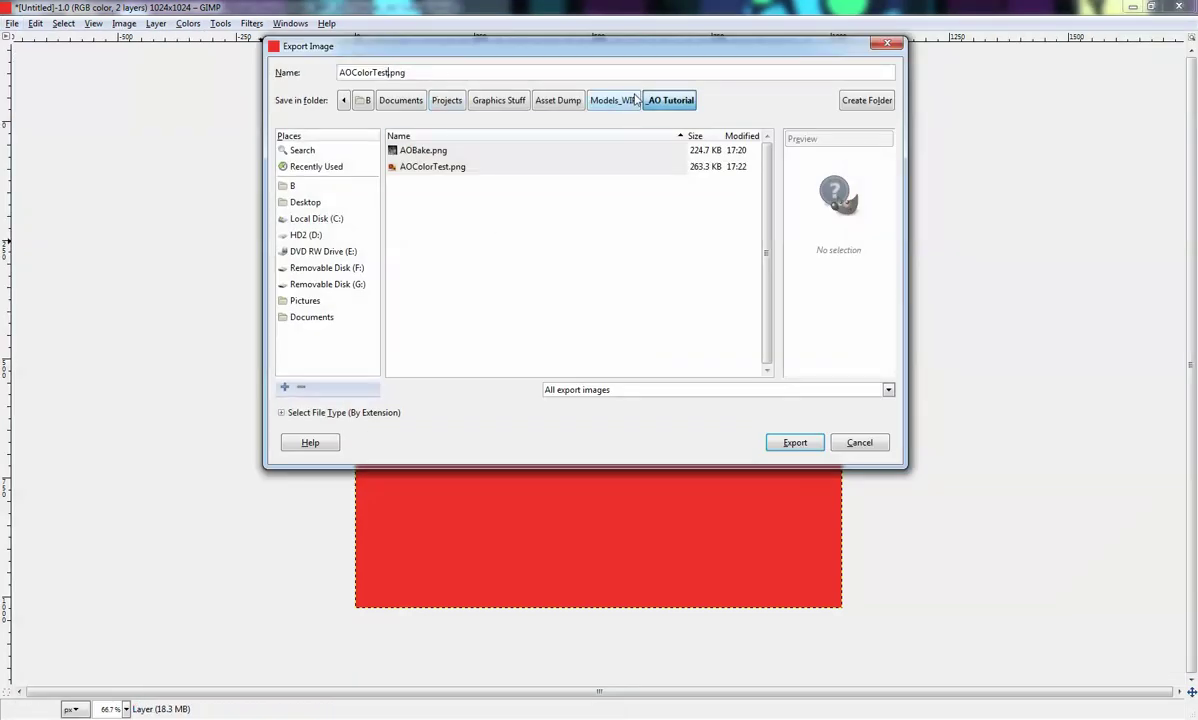
pyautogui.press('BackSpace')
pyautogui.press('BackSpace')
pyautogui.write('est')
pyautogui.press('Left')
pyautogui.press('Left')
pyautogui.press('BackSpace')
pyautogui.press('BackSpace')
pyautogui.write('Flat')
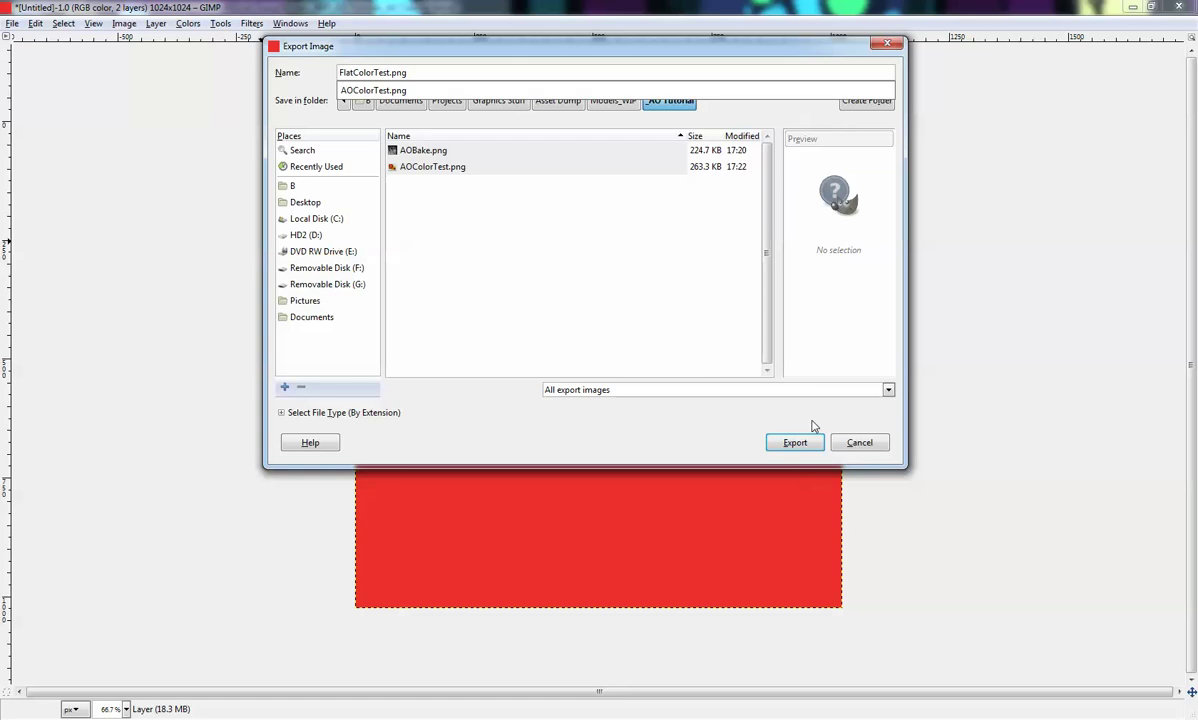
pyautogui.click(796, 444)
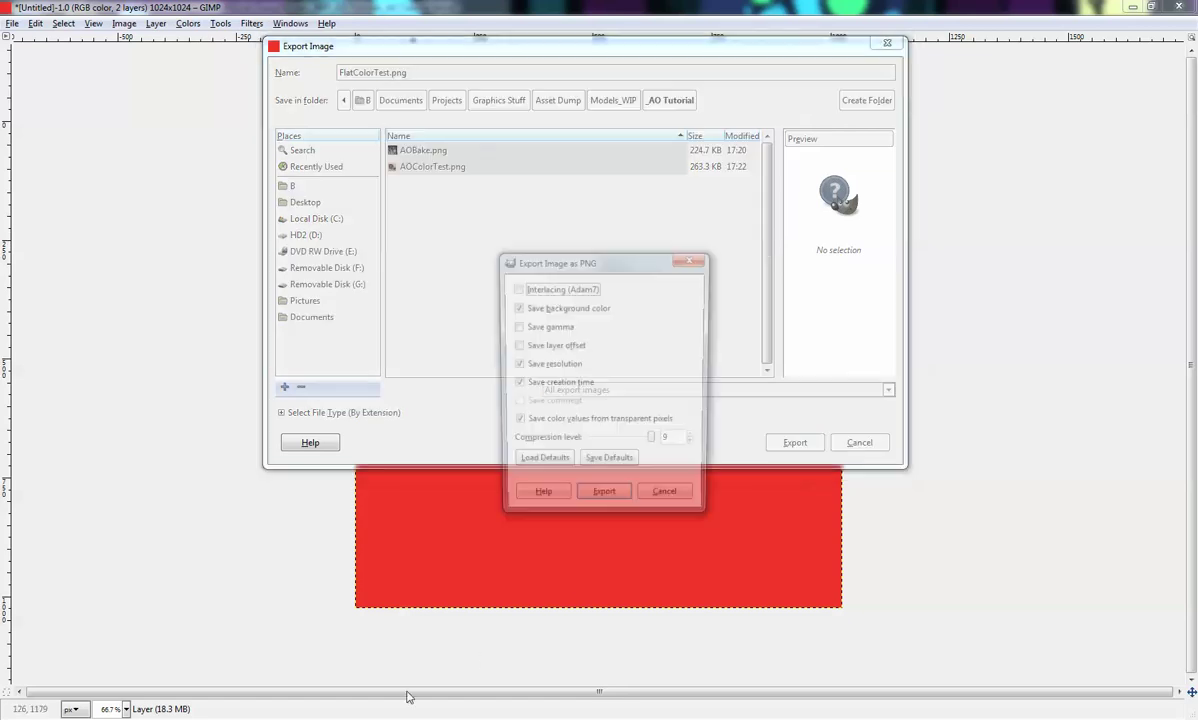
pyautogui.click(604, 501)
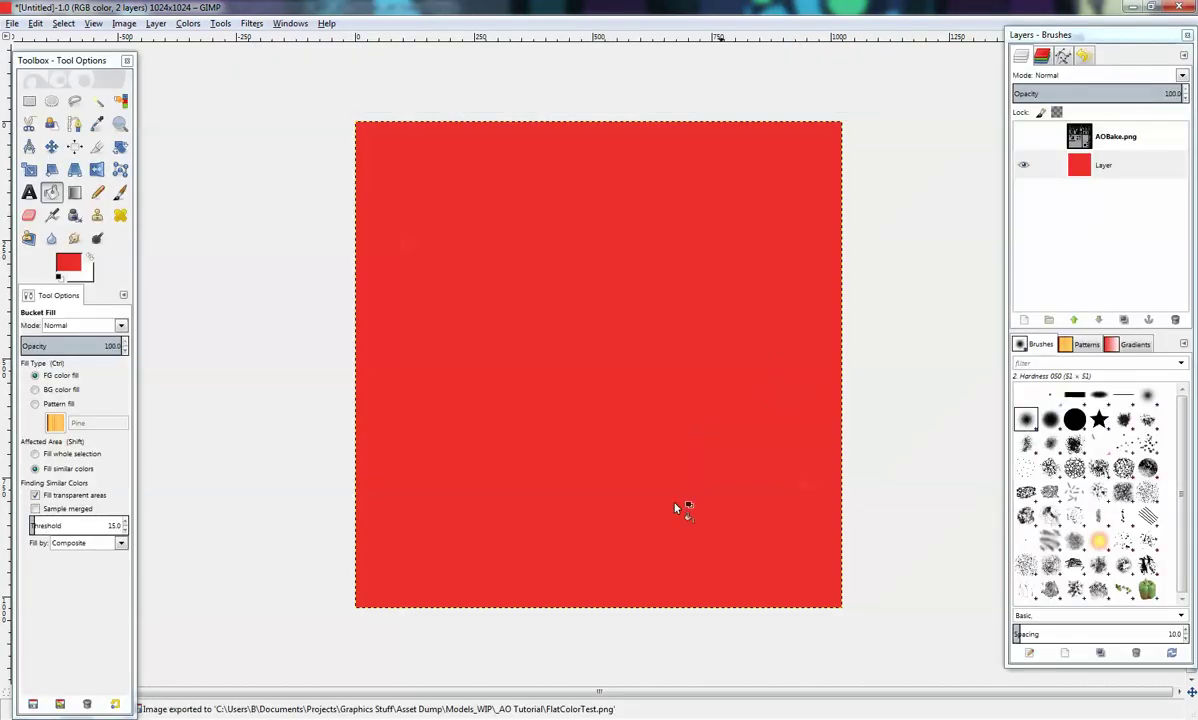
# Switch to Blender and widen the 3D view of the cube over the image editor
pyautogui.click(357, 718)
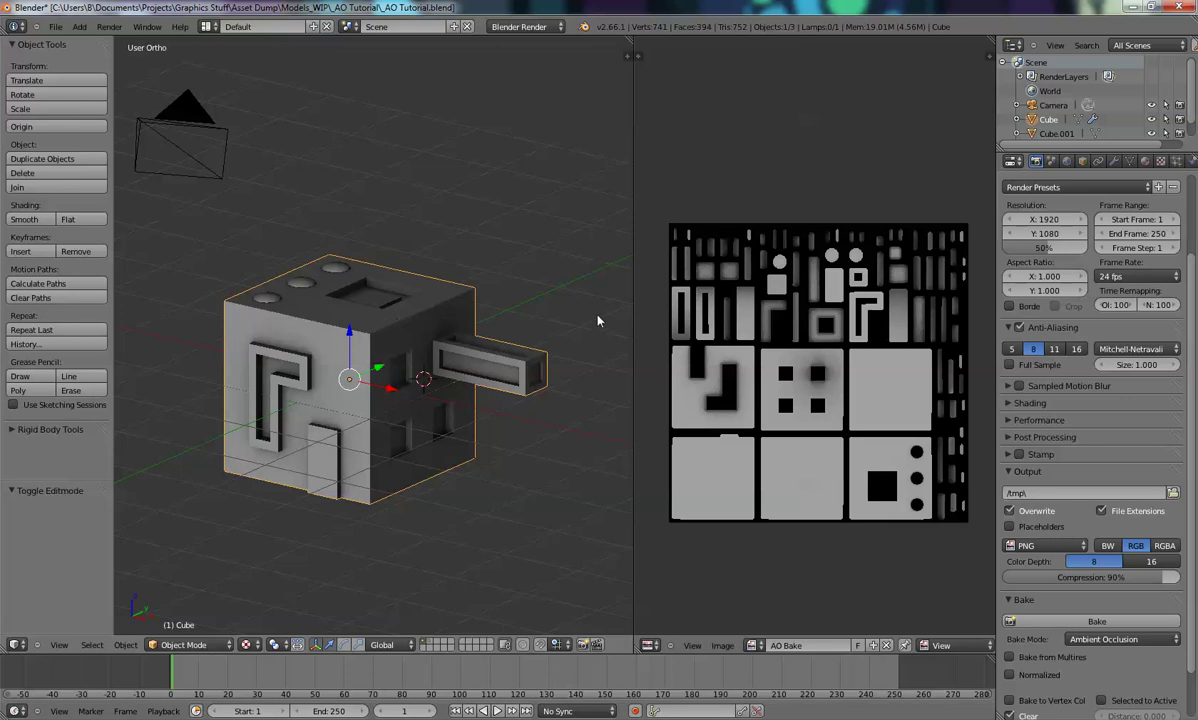
pyautogui.moveTo(632, 320); pyautogui.dragTo(890, 320)
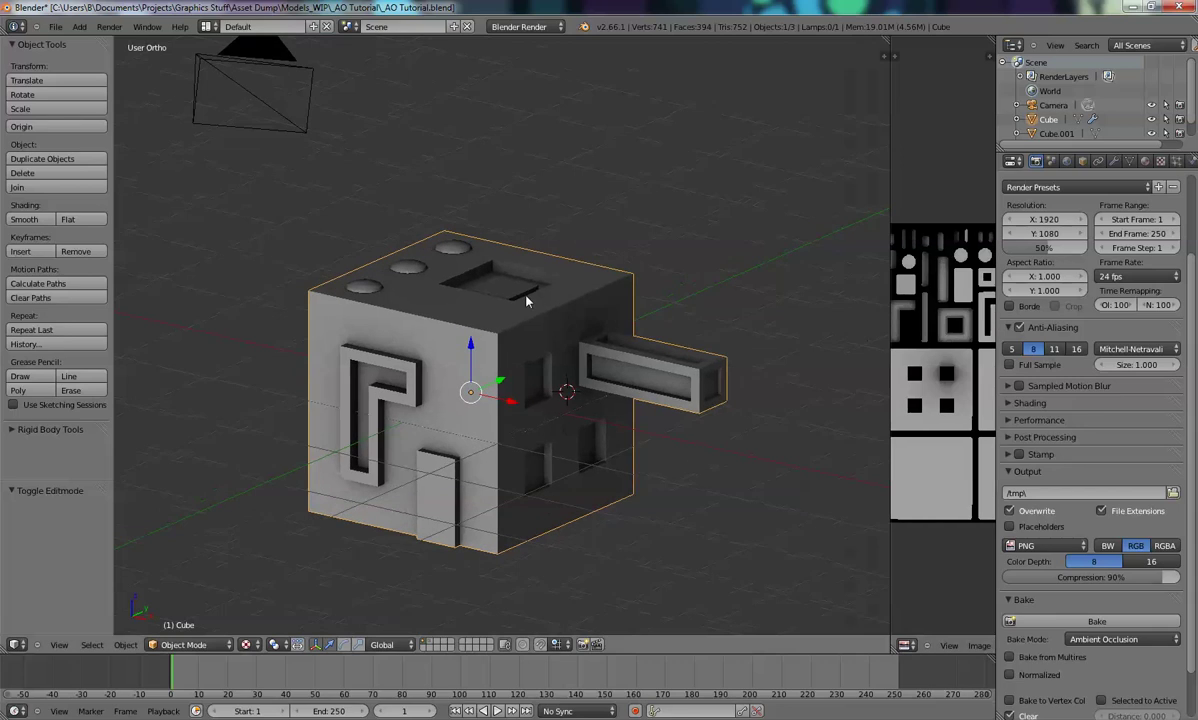
# Remove the cube's existing material and give it a new material named AOColor
pyautogui.click(1145, 161)
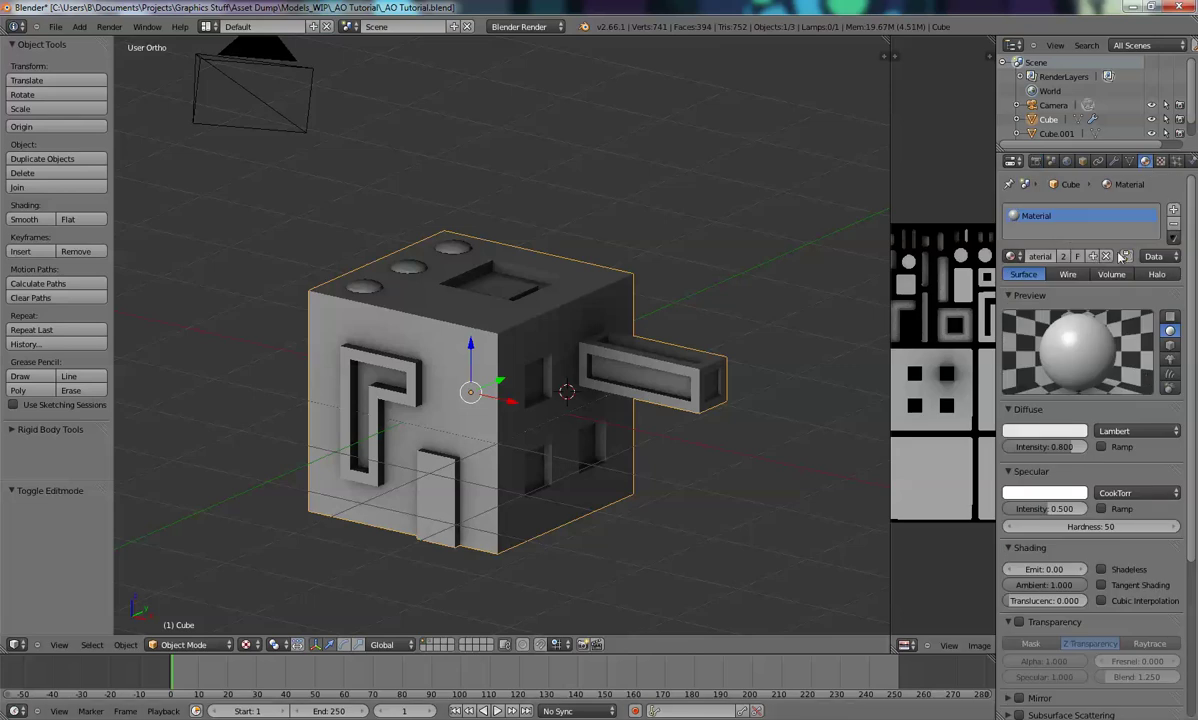
pyautogui.click(1175, 224)
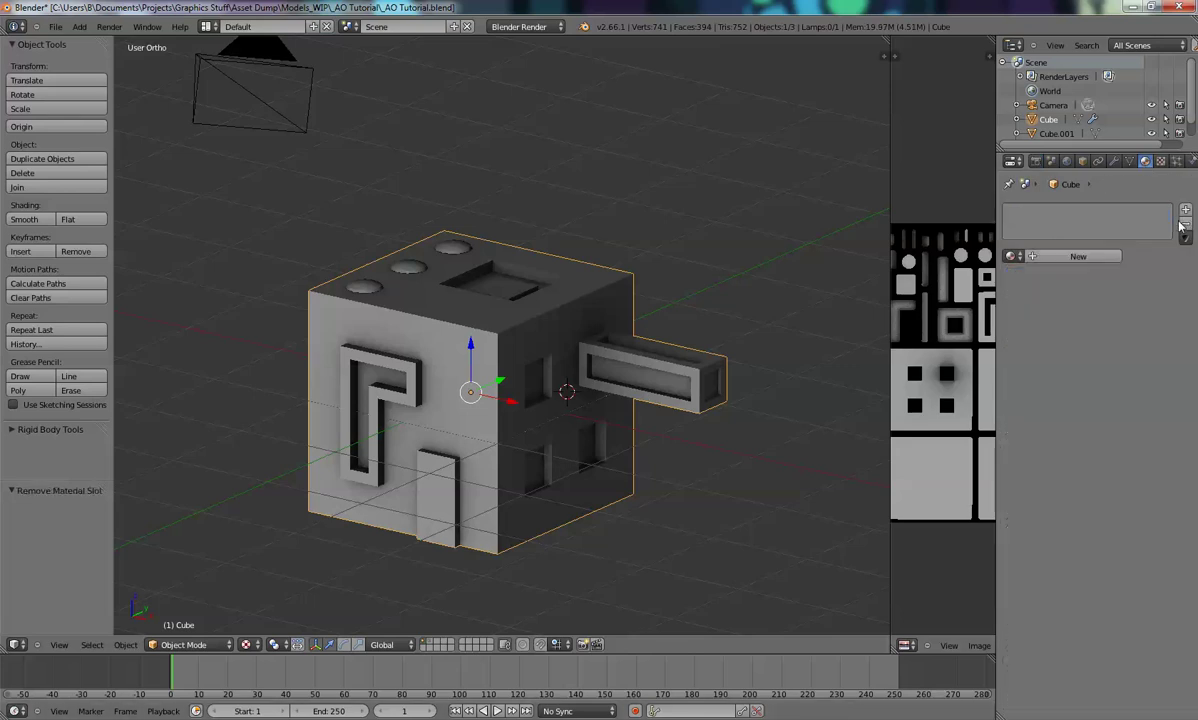
pyautogui.click(1074, 258)
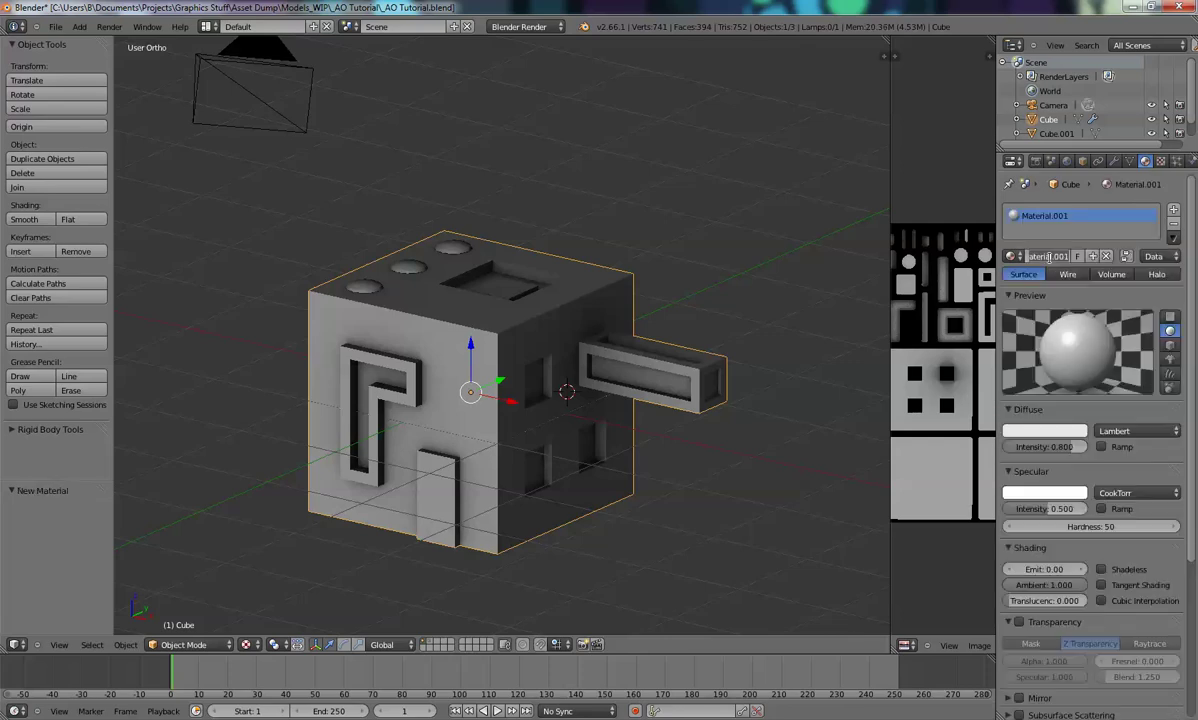
pyautogui.write('AOColor')
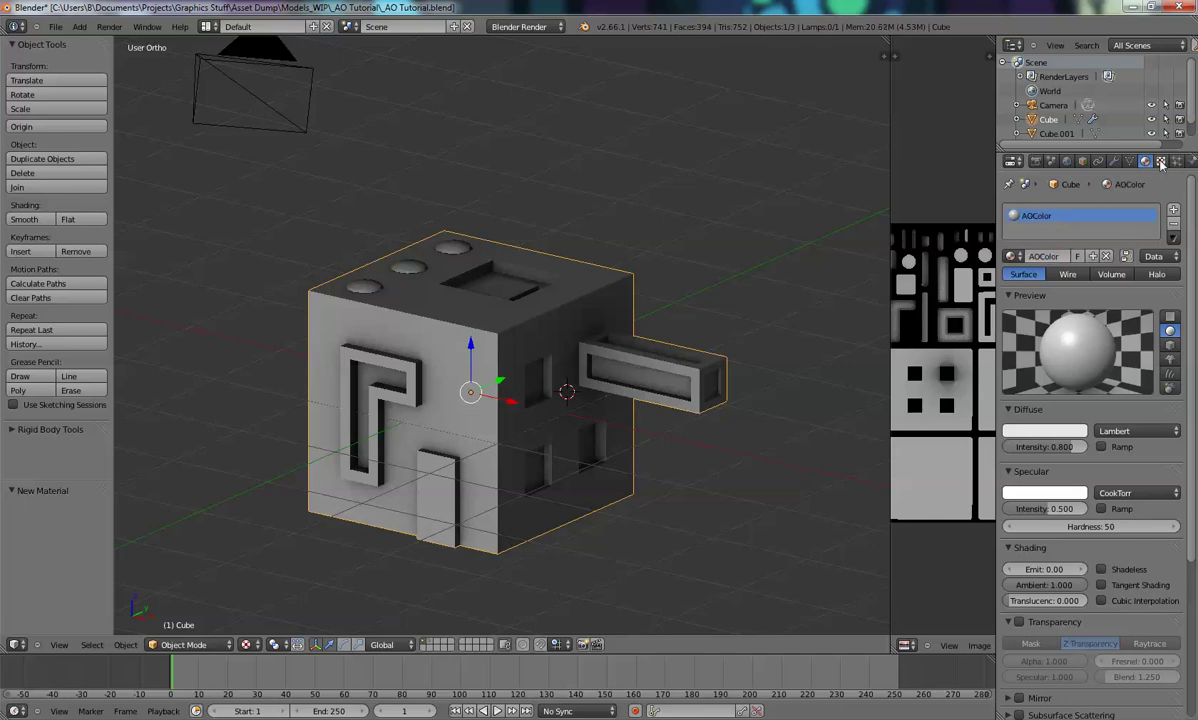
# Add a new Image or Movie texture to the AOColor material and load AOColorTest.png into it
pyautogui.click(1162, 161)
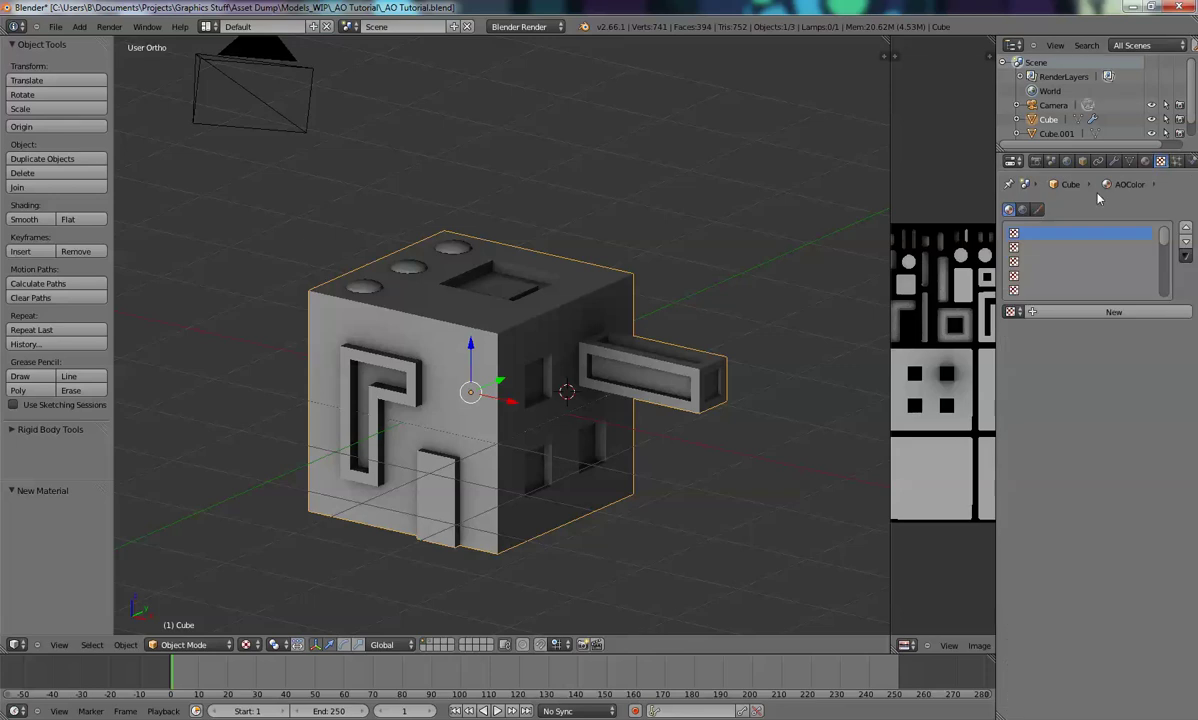
pyautogui.click(1068, 313)
pyautogui.click(1070, 328)
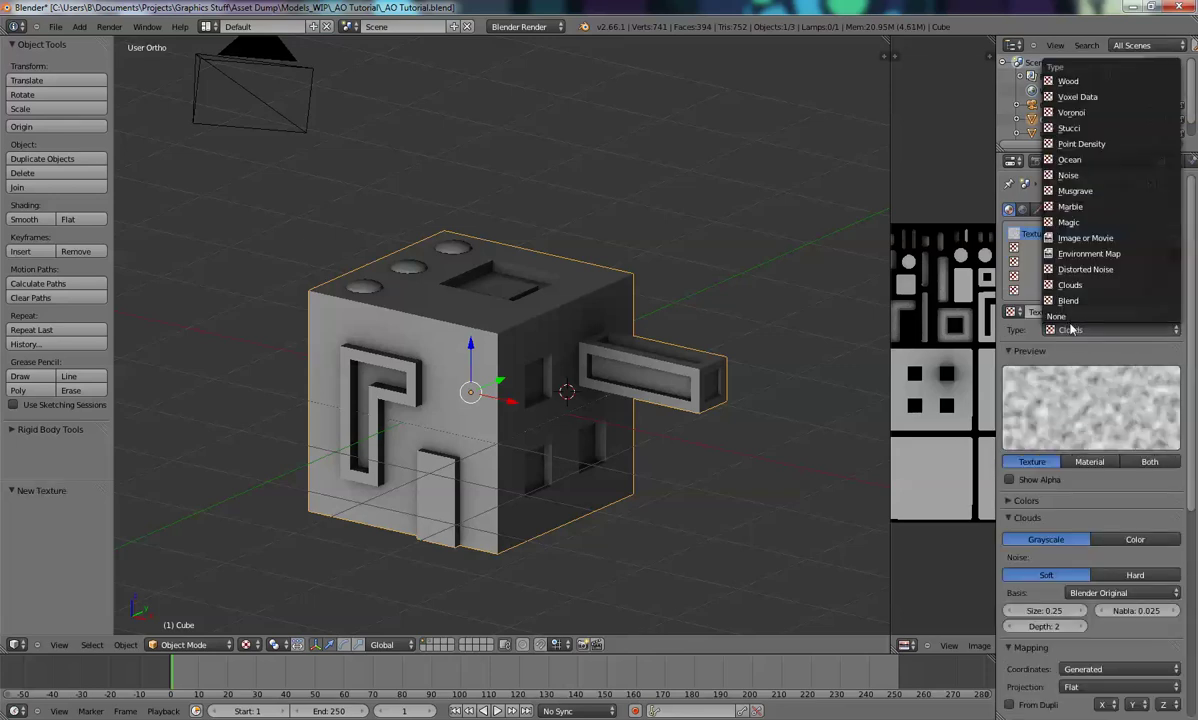
pyautogui.click(1065, 329)
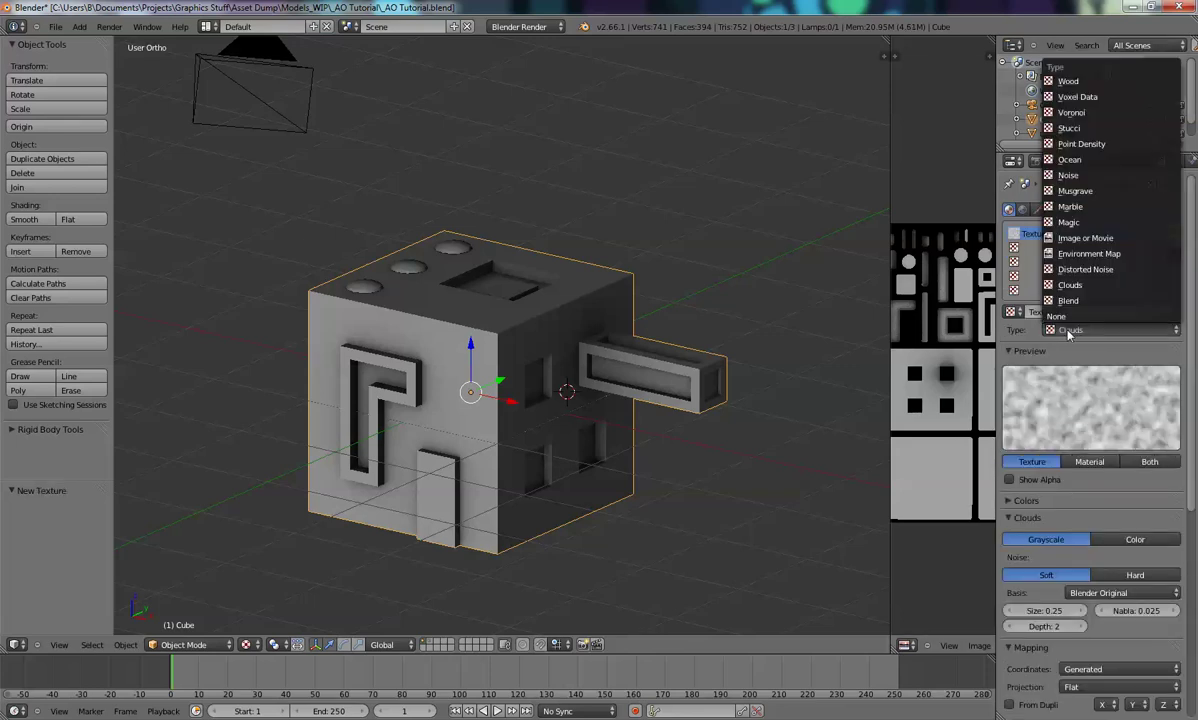
pyautogui.click(1085, 238)
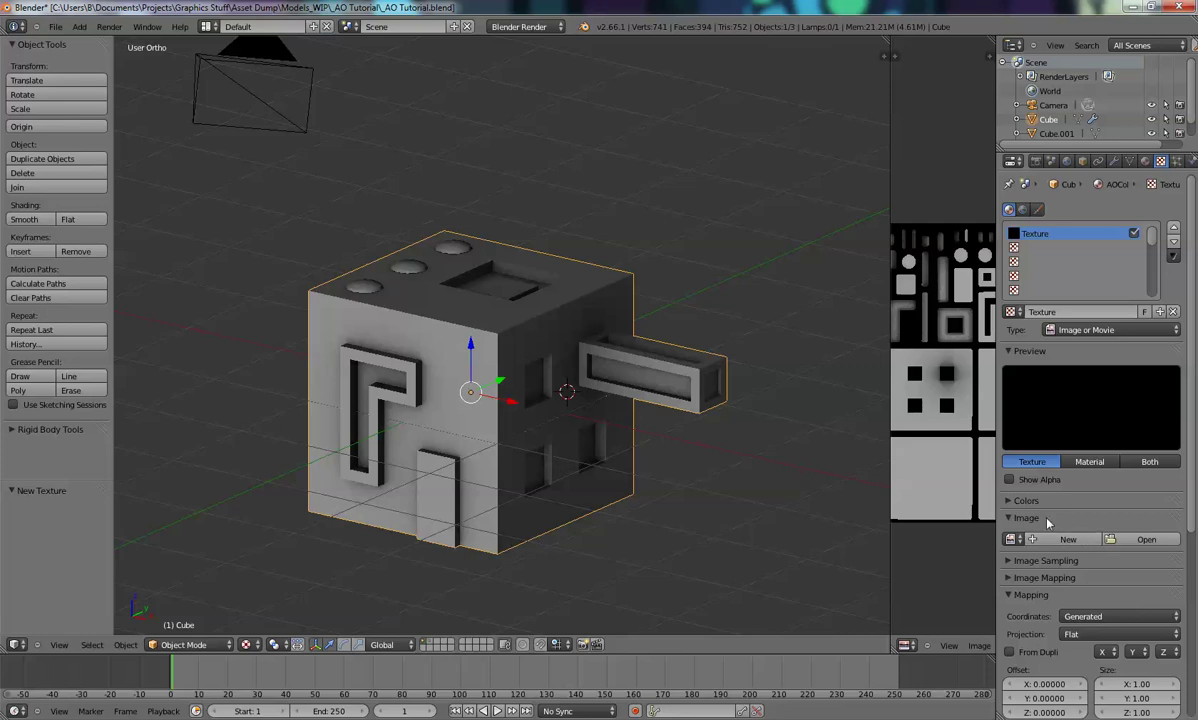
pyautogui.click(1143, 540)
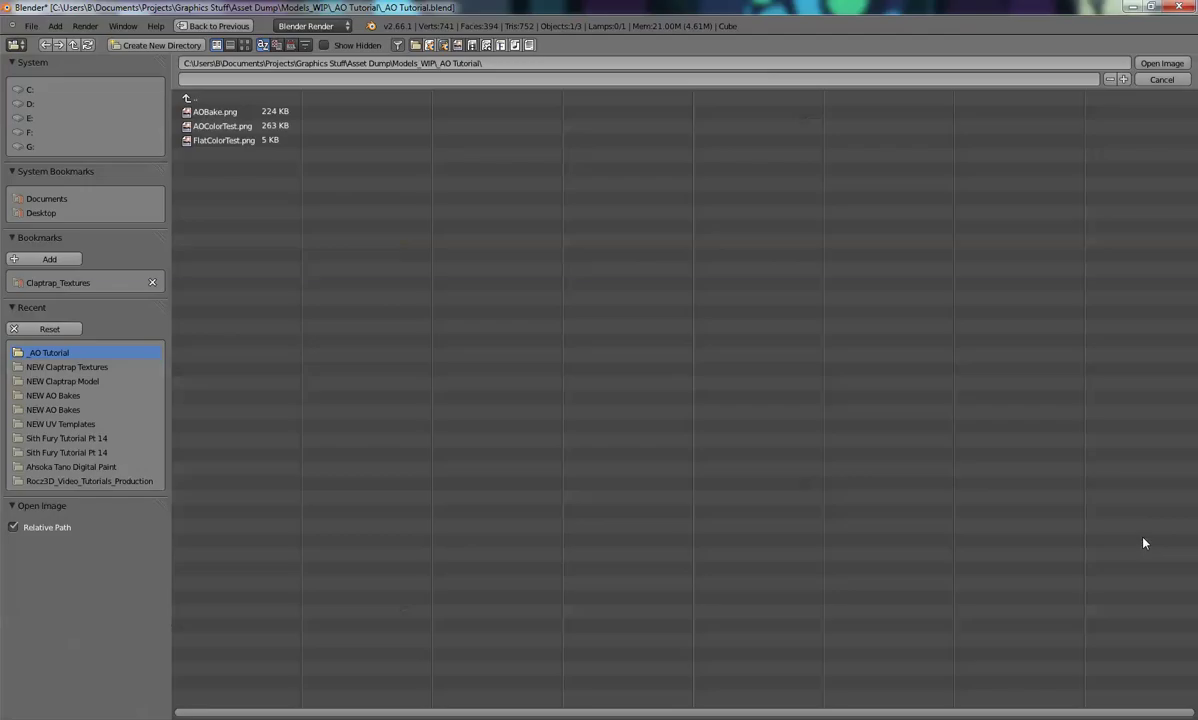
pyautogui.click(210, 125)
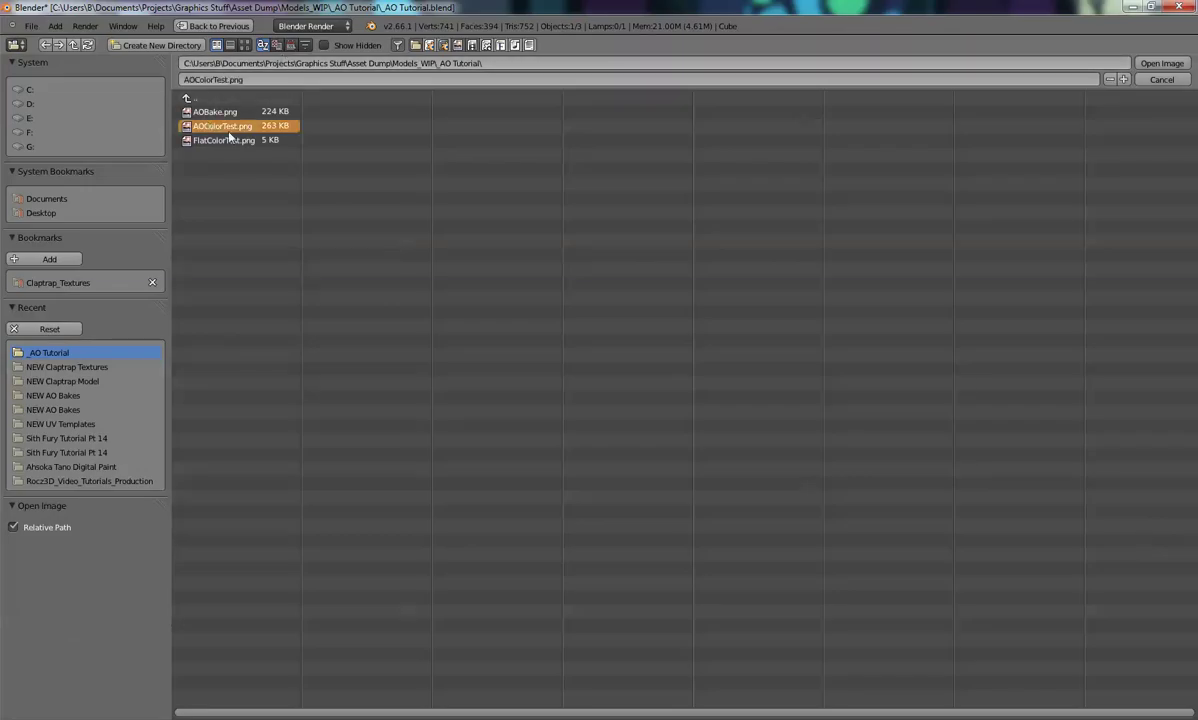
pyautogui.click(1161, 64)
# Set the mapping coordinates of the AOColorTest.png texture to UV
pyautogui.scroll(-3, 1110, 481)
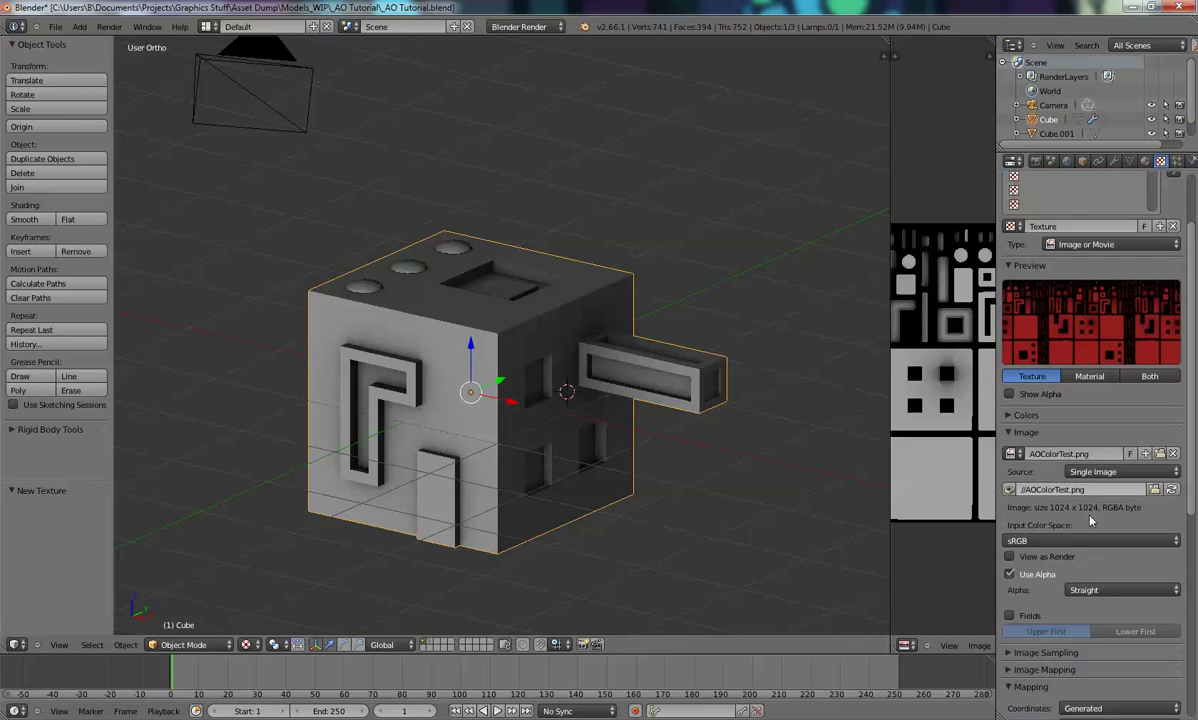
pyautogui.scroll(-4, 1110, 481)
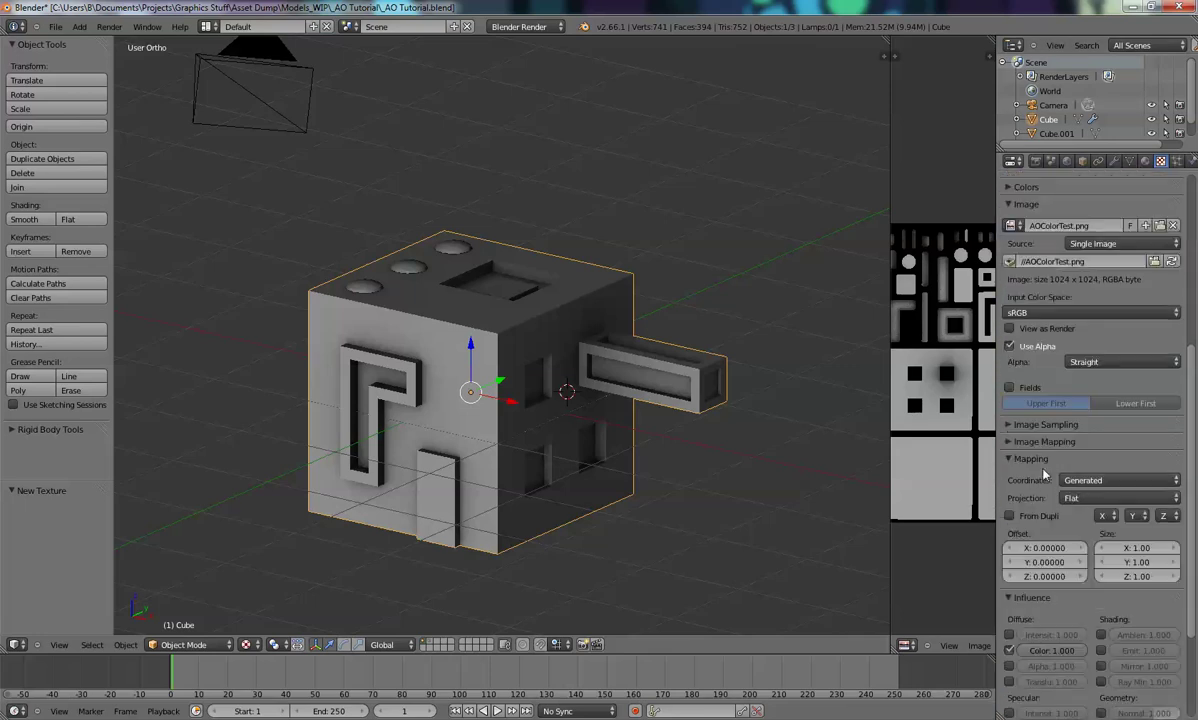
pyautogui.click(1099, 481)
pyautogui.click(1075, 419)
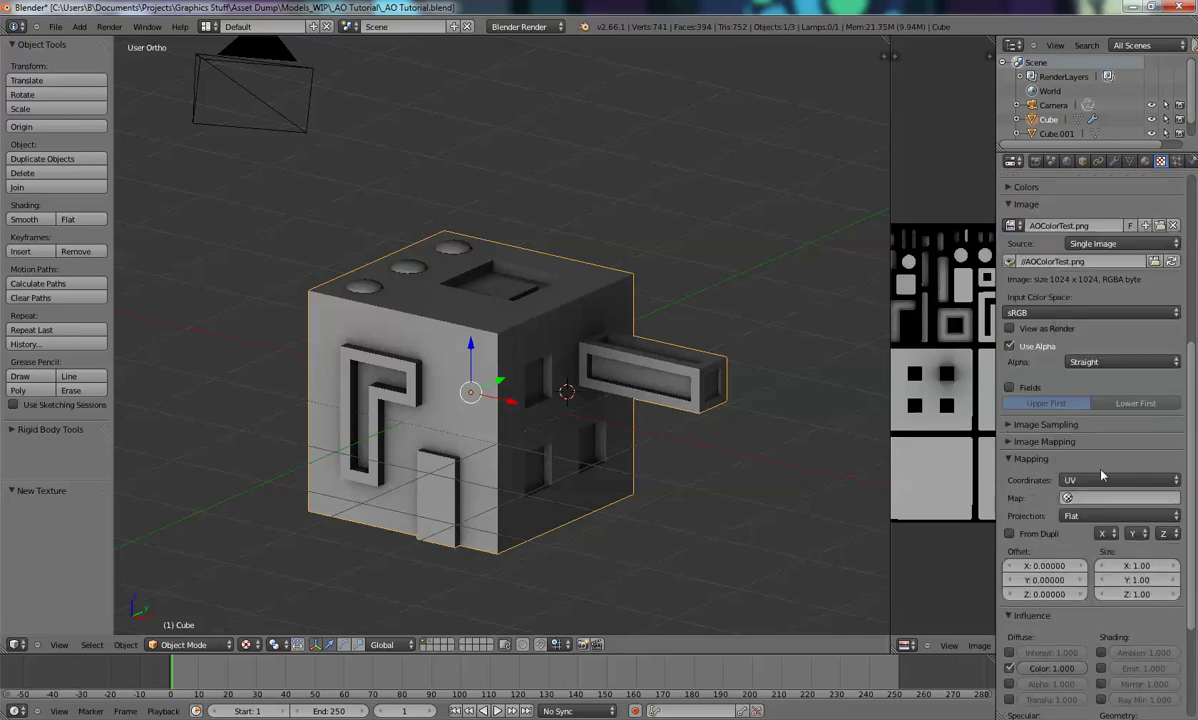
pyautogui.scroll(5, 1092, 485)
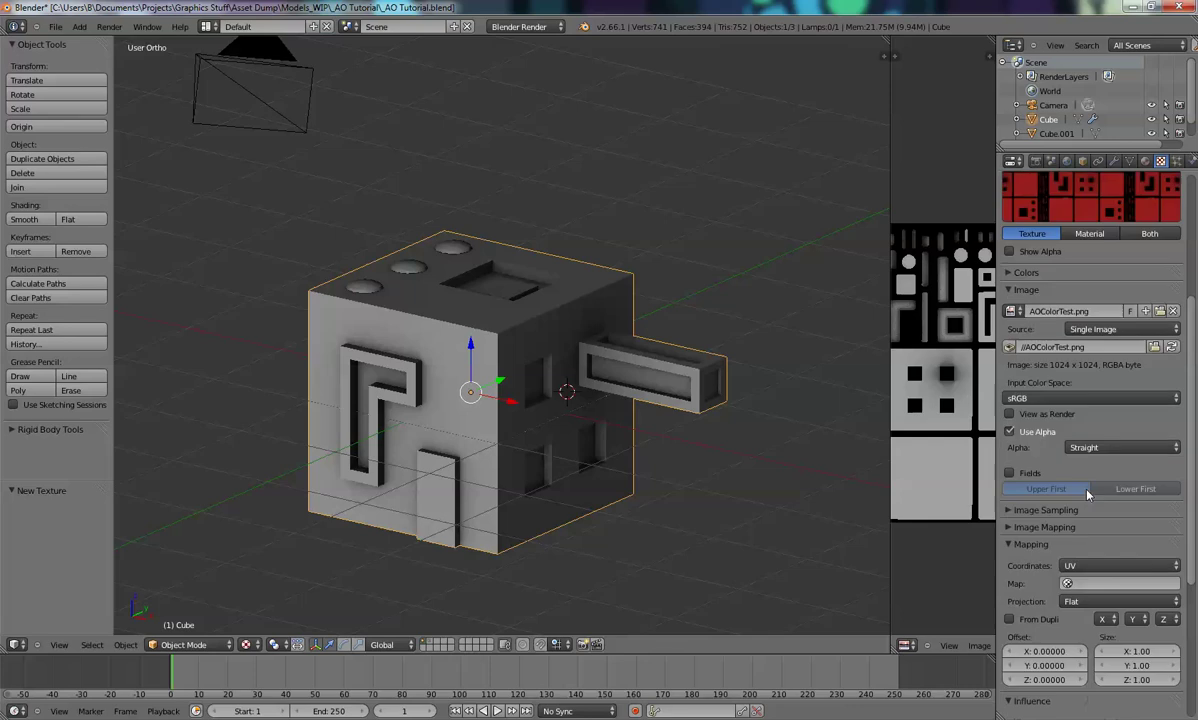
pyautogui.scroll(1, 1085, 480)
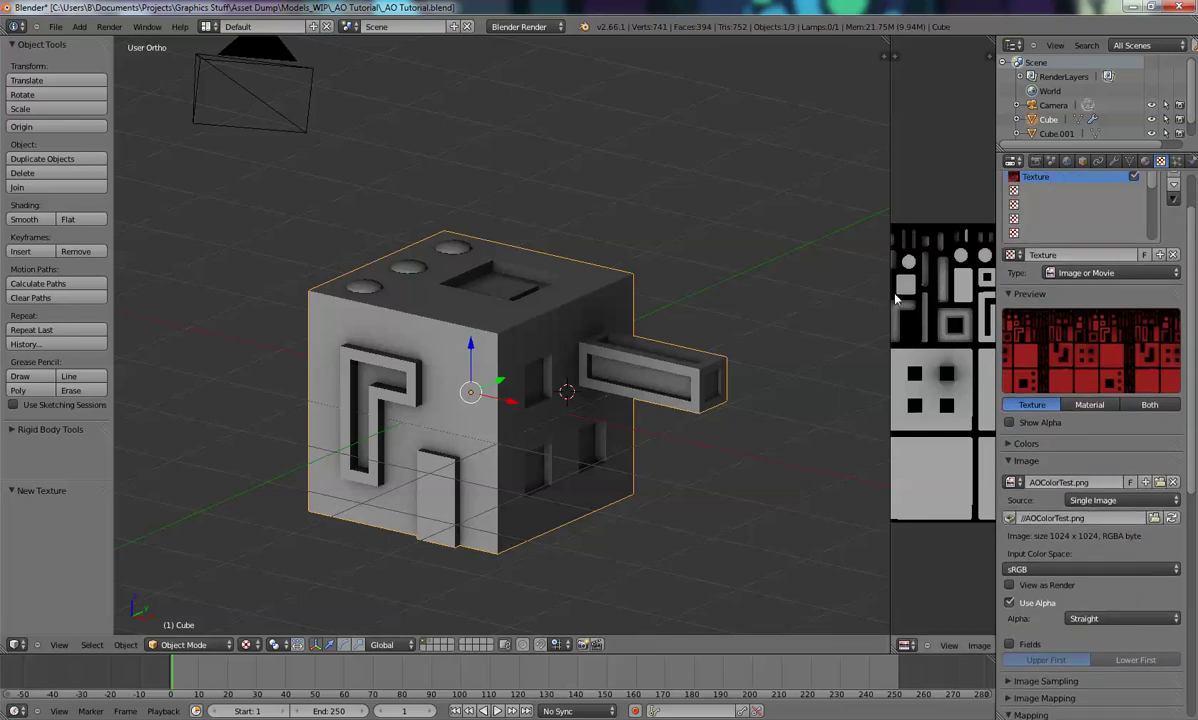
# Widen the image editor and assign AOColorTest.png to all of the cube's UV-mapped faces in Edit Mode, returning to Object Mode
pyautogui.moveTo(890, 285); pyautogui.dragTo(697, 318)
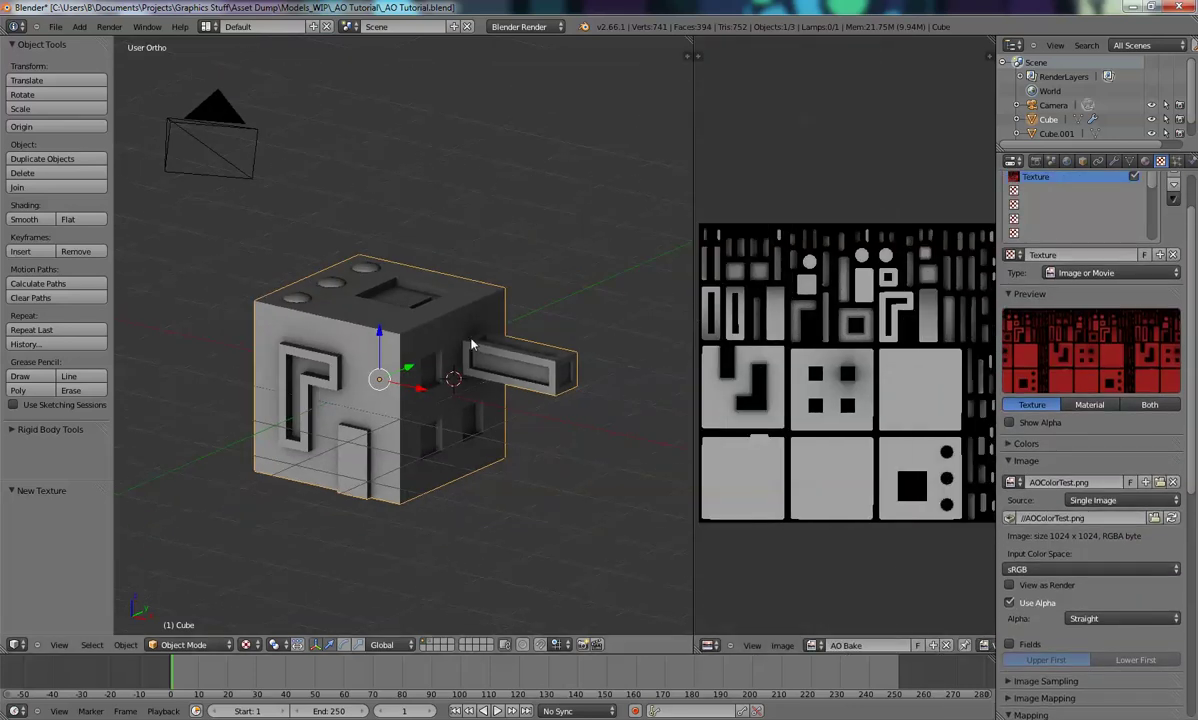
pyautogui.click(811, 646)
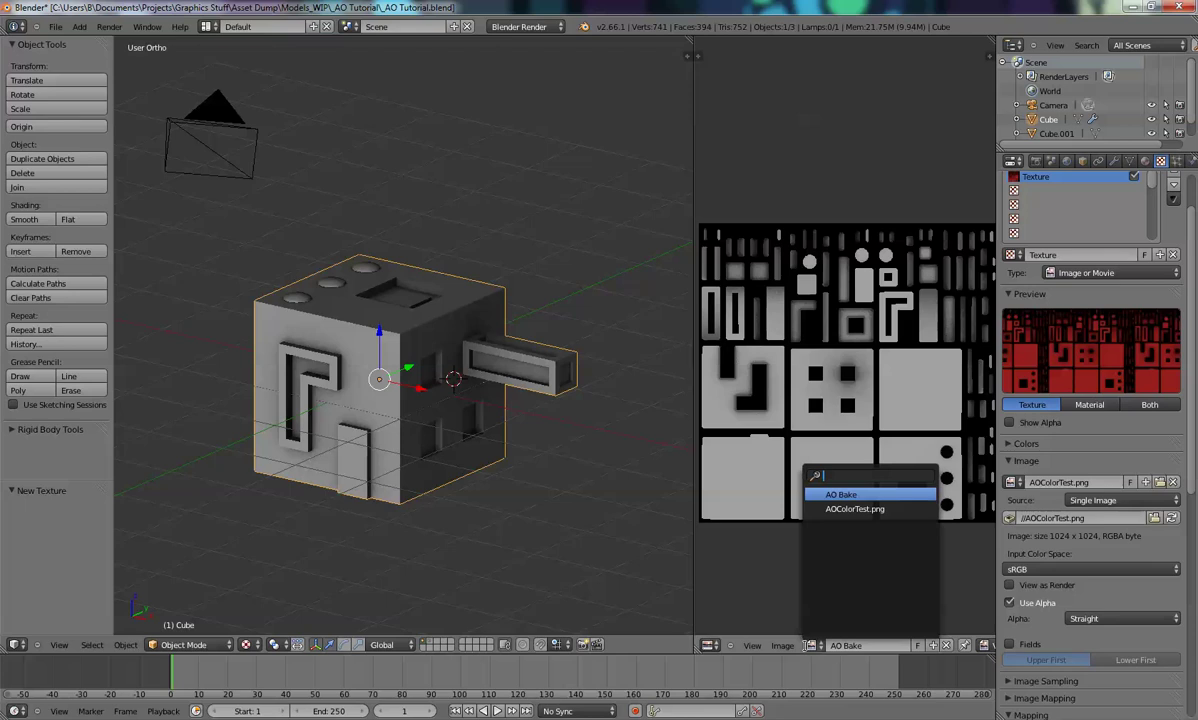
pyautogui.click(852, 509)
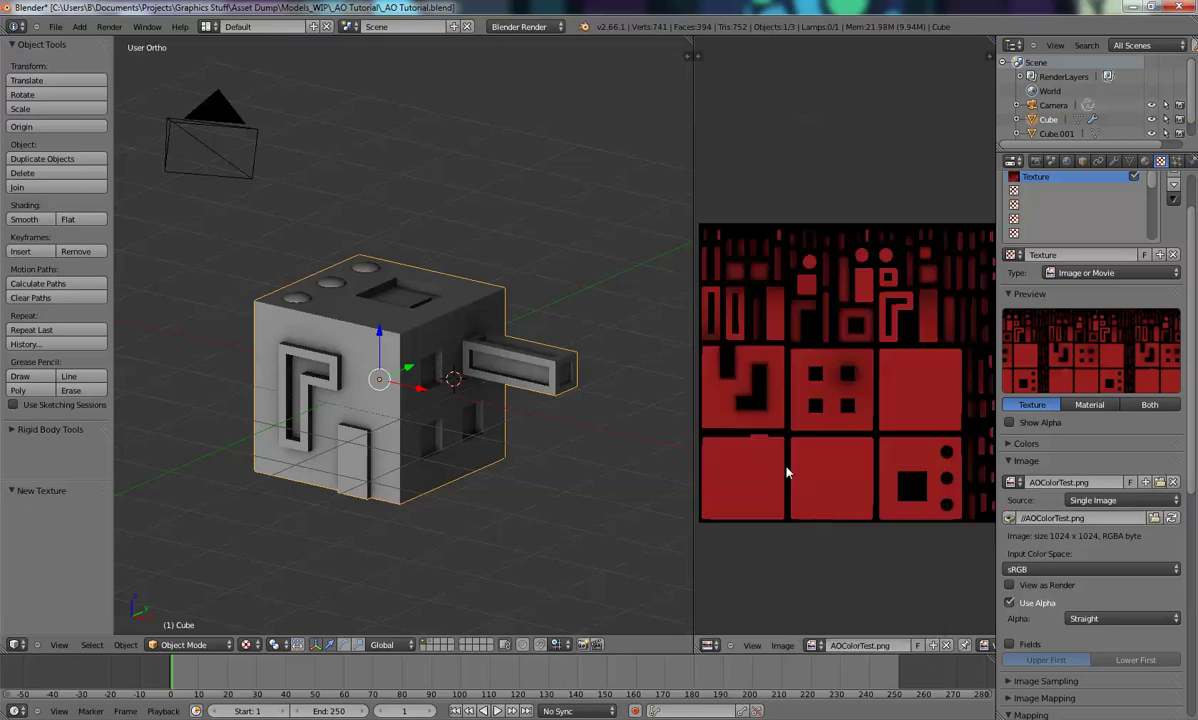
pyautogui.press('Tab')
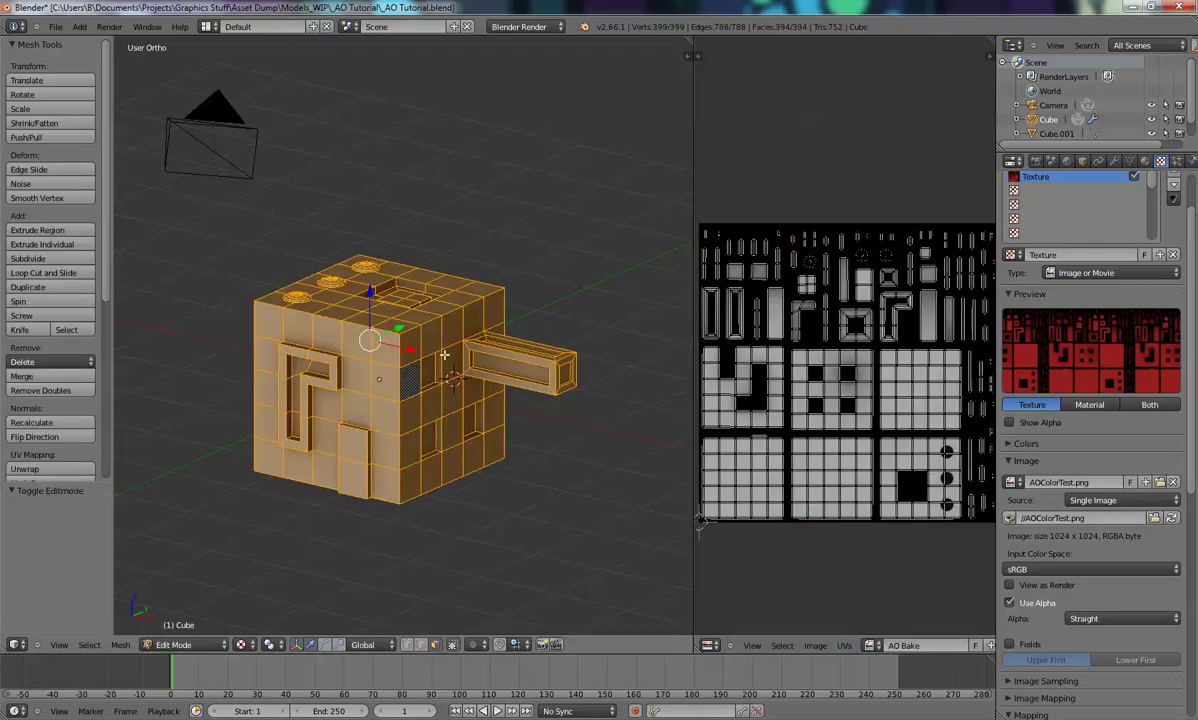
pyautogui.click(869, 645)
pyautogui.click(905, 509)
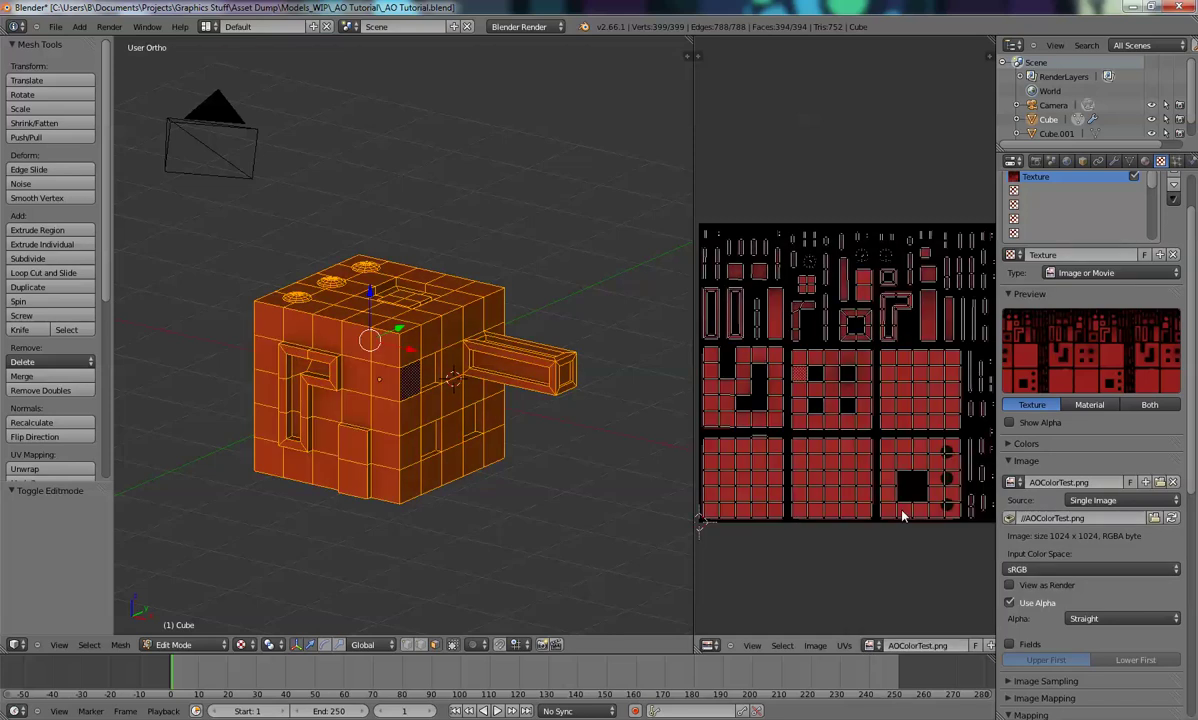
pyautogui.press('Tab')
pyautogui.scroll(3, 485, 343)
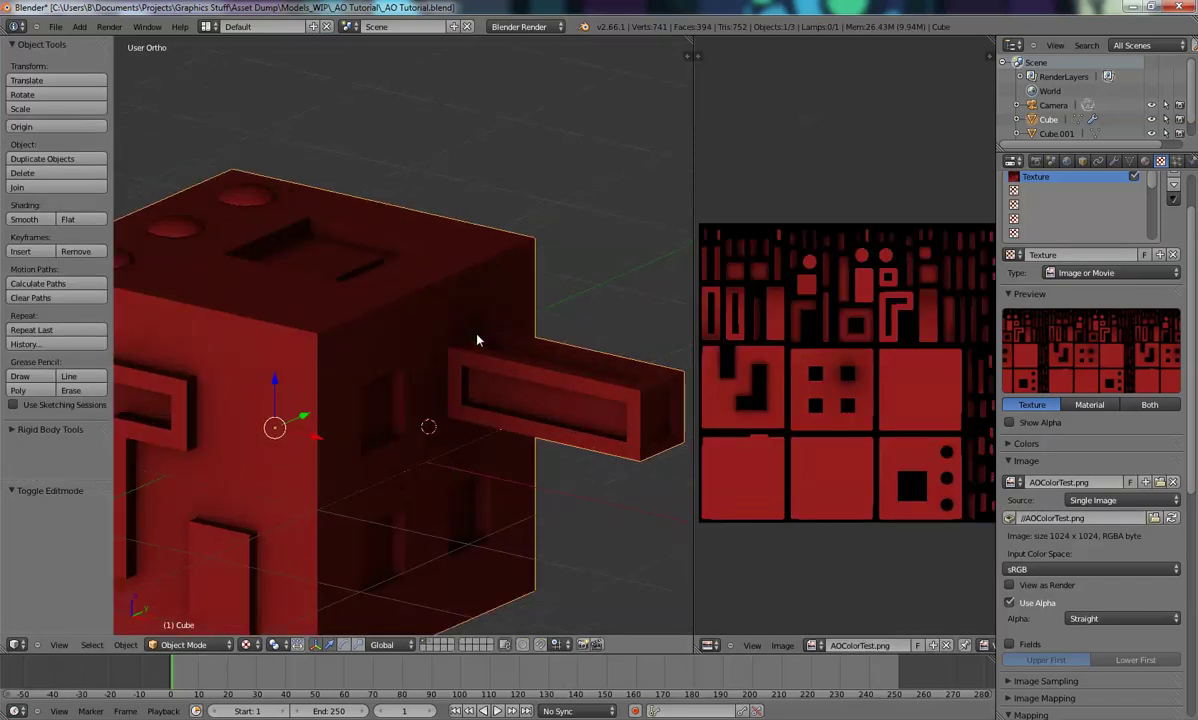
pyautogui.scroll(-3, 395, 347)
pyautogui.keyDown('shift'); pyautogui.moveTo(366, 401); pyautogui.dragTo(382, 382, button='middle'); pyautogui.keyUp('shift')
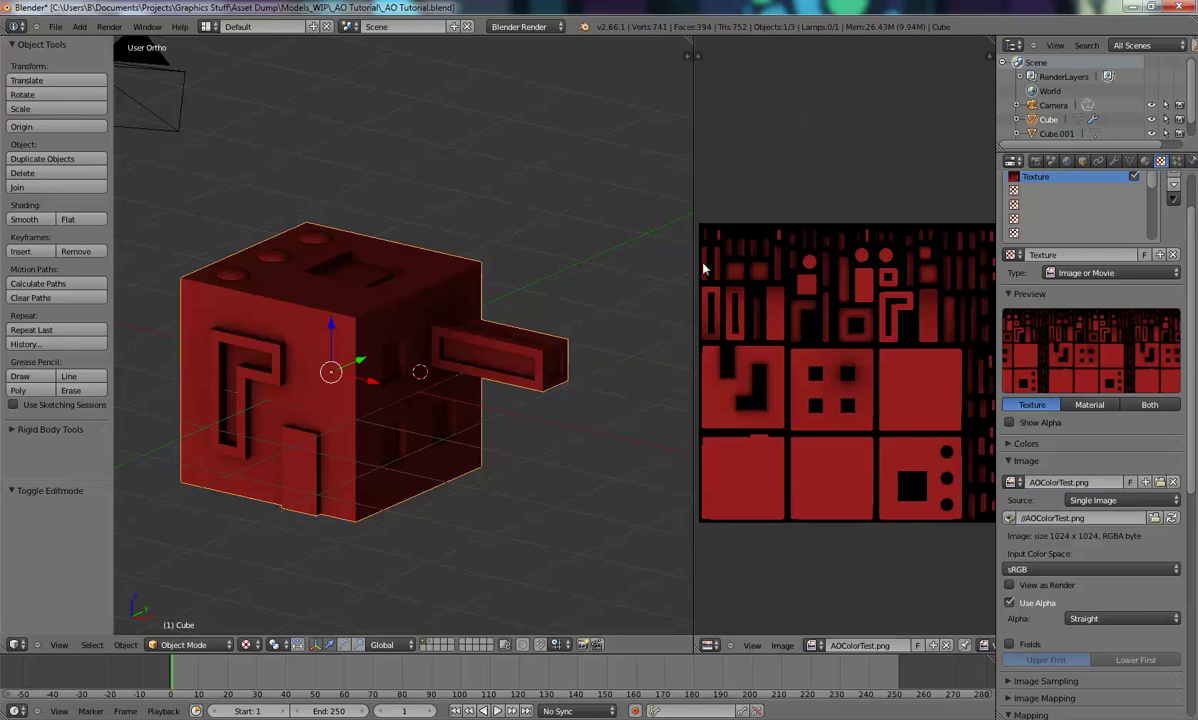
# Duplicate the red textured cube and move the copy about 3.28 units along the X axis
pyautogui.scroll(-3, 492, 368)
pyautogui.keyDown('shift'); pyautogui.moveTo(500, 388); pyautogui.dragTo(410, 357, button='middle'); pyautogui.keyUp('shift')
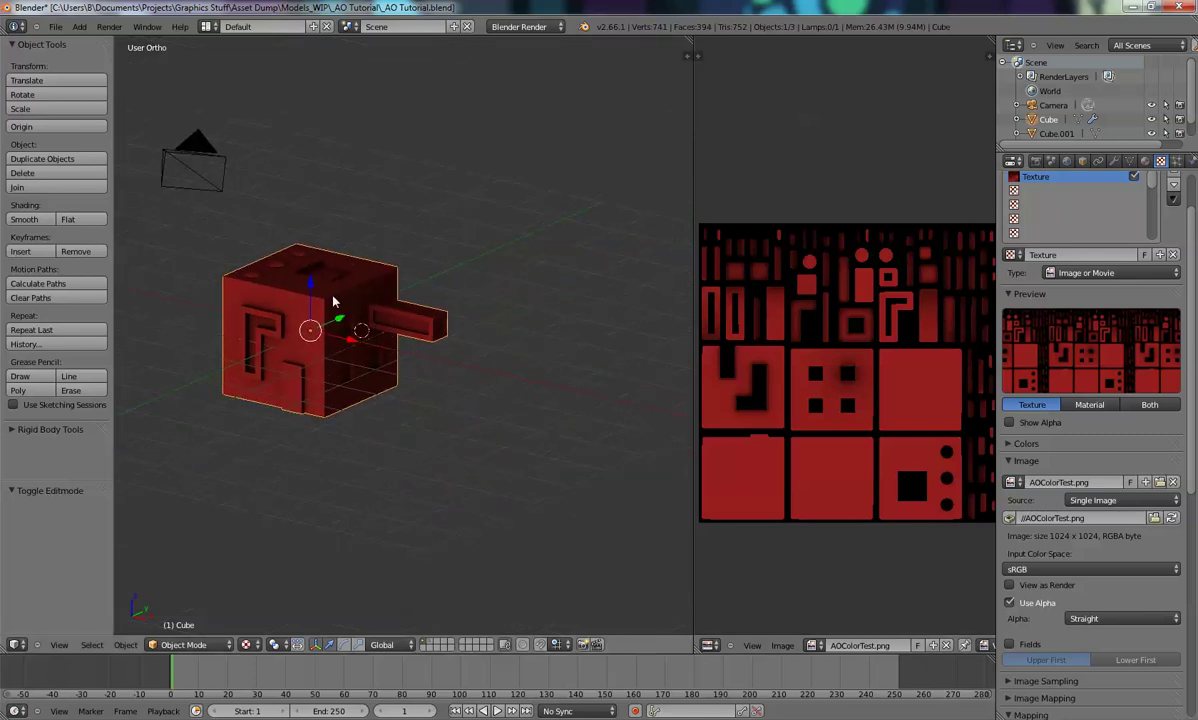
pyautogui.hotkey('shift', 'd')
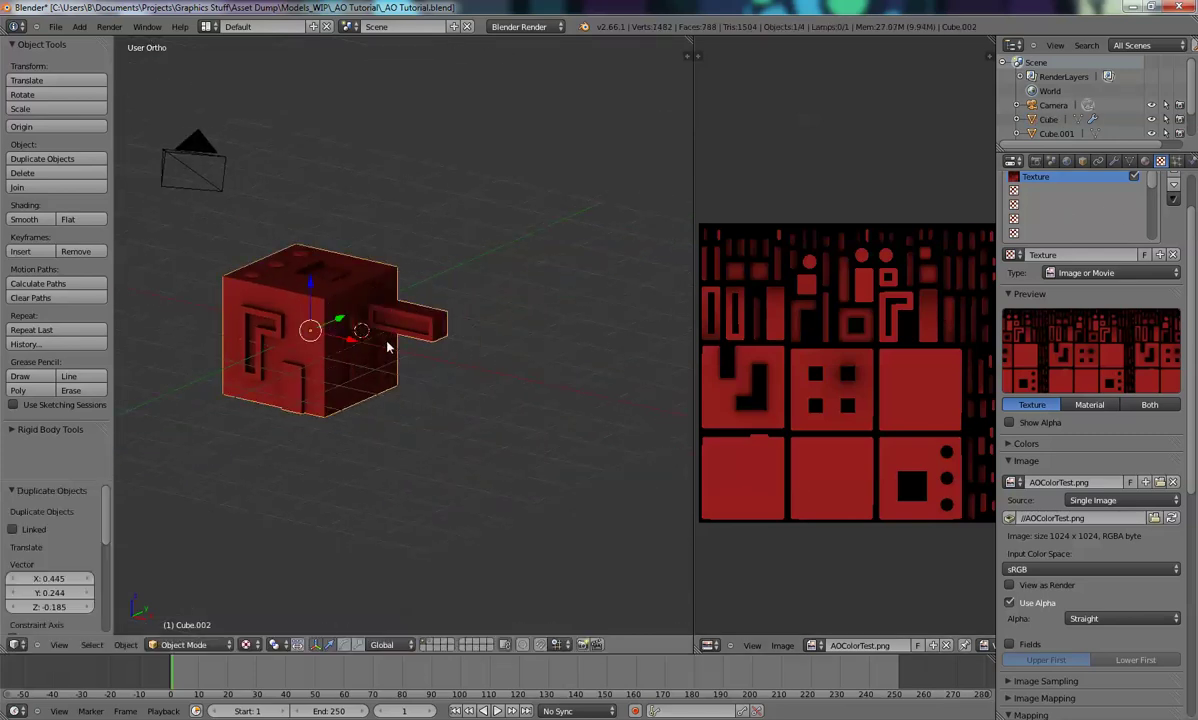
pyautogui.click(525, 419)
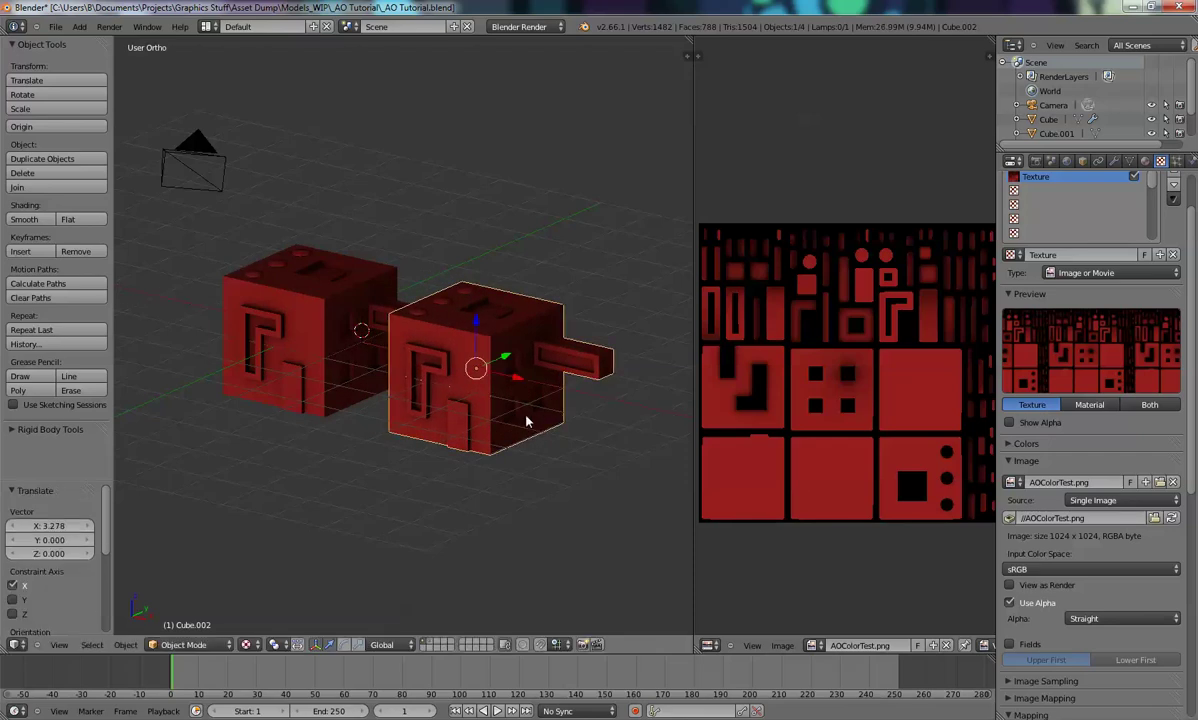
# Switch to the camera view and move the duplicate about 0.77 units farther along X, keeping it inside the frame
pyautogui.press('KP_0')
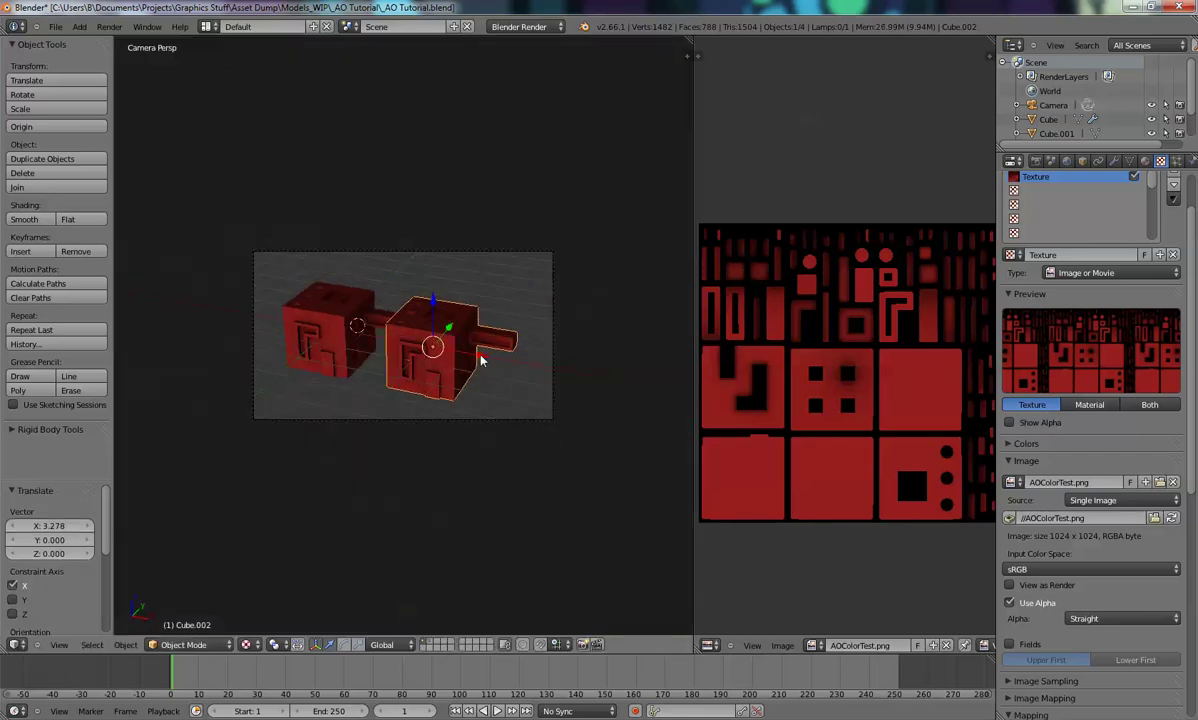
pyautogui.press('g')
pyautogui.press('x')
pyautogui.click(512, 370)
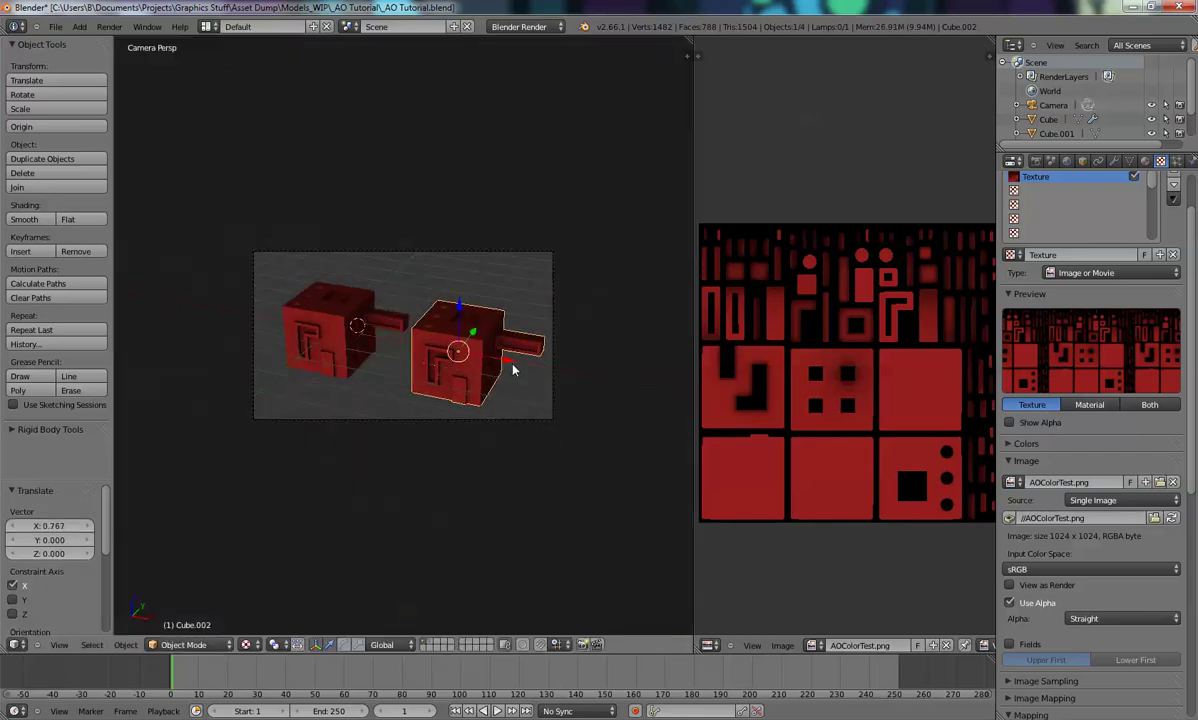
# Remove the AOColor material and its slot from the duplicate cube and give it a new material named Flat Color
pyautogui.click(1145, 160)
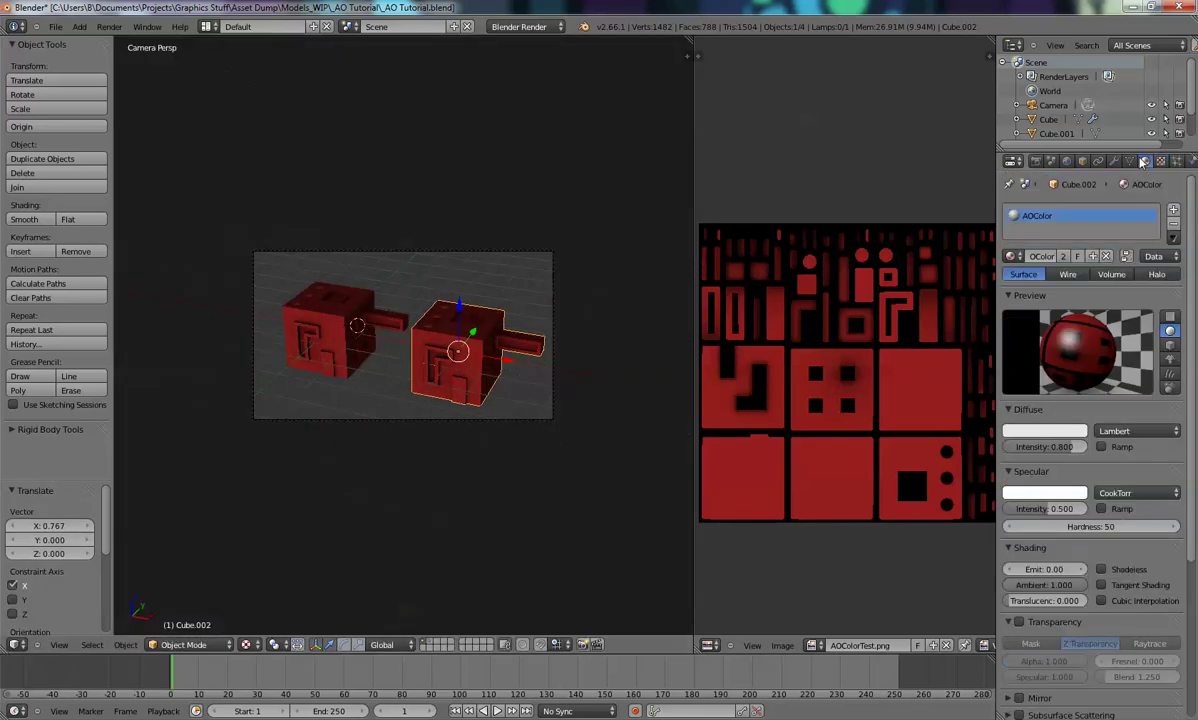
pyautogui.click(1106, 256)
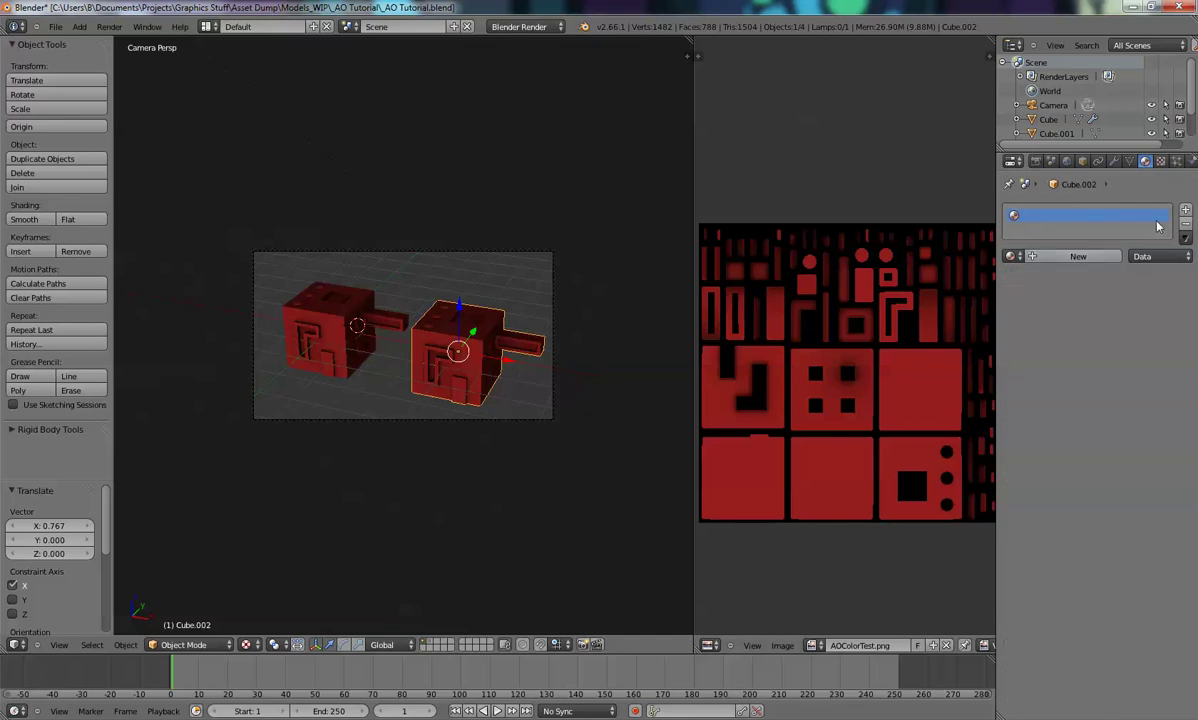
pyautogui.click(1185, 223)
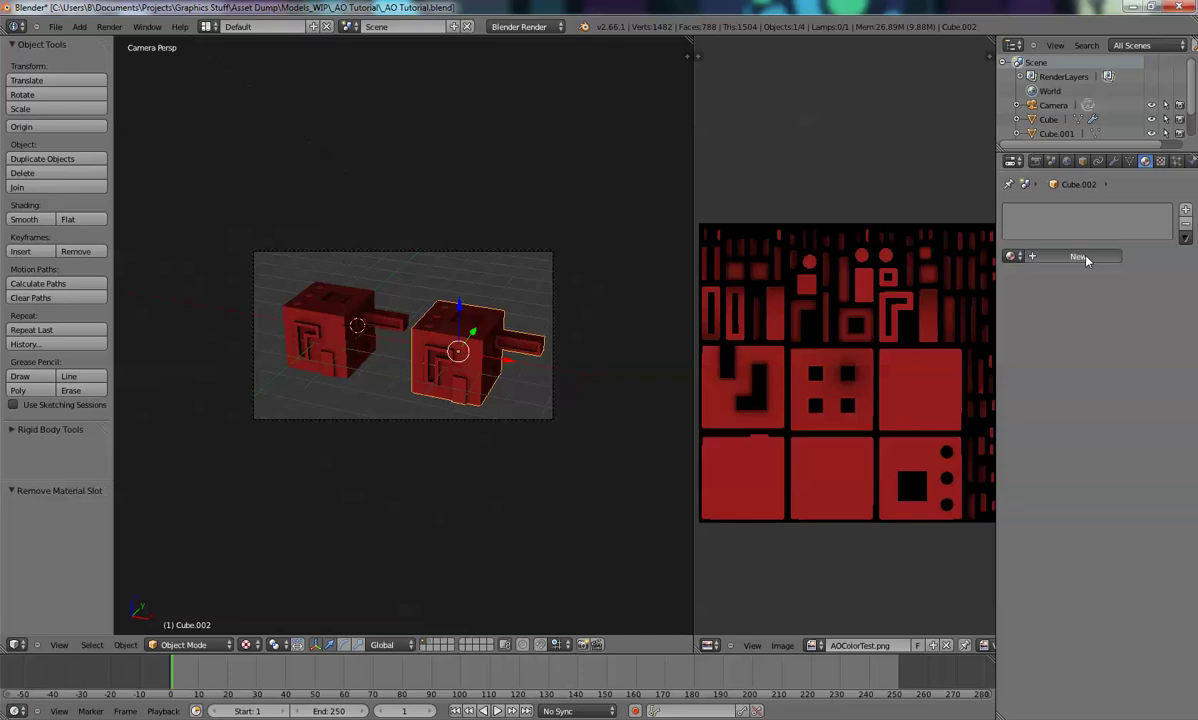
pyautogui.click(1060, 257)
pyautogui.press('BackSpace')
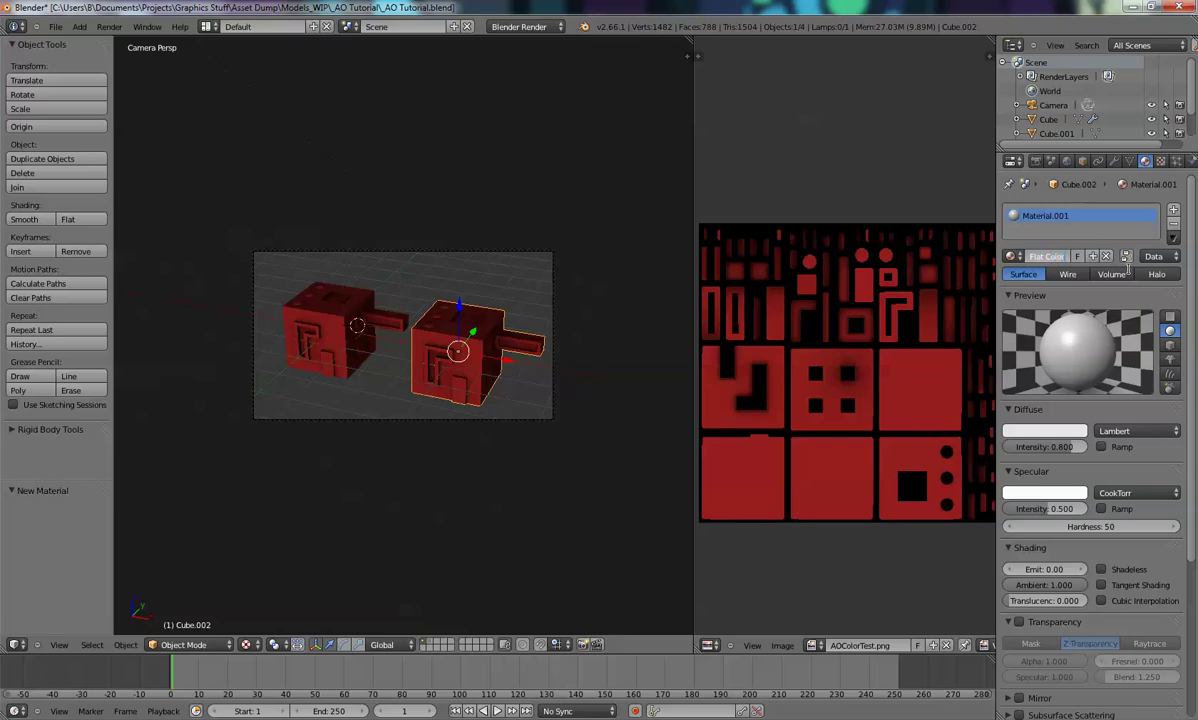
pyautogui.press('Return')
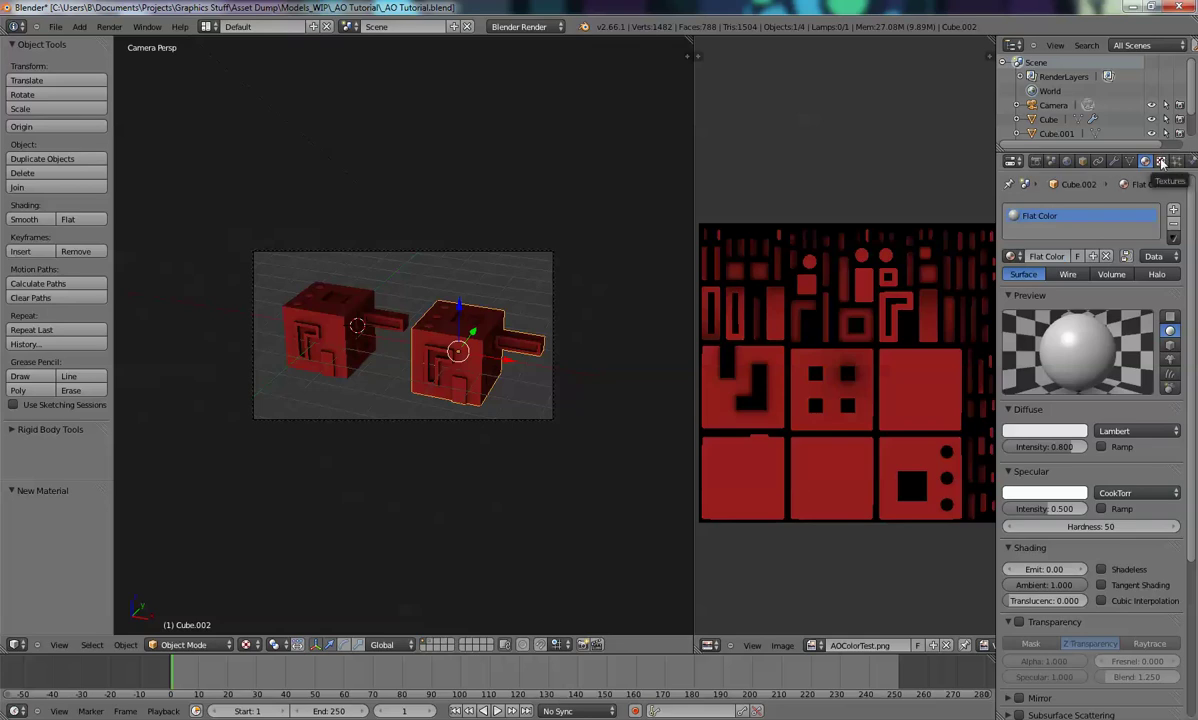
# Add a new Image or Movie texture to the Flat Color material and load FlatColorTest.png into it
pyautogui.click(1161, 162)
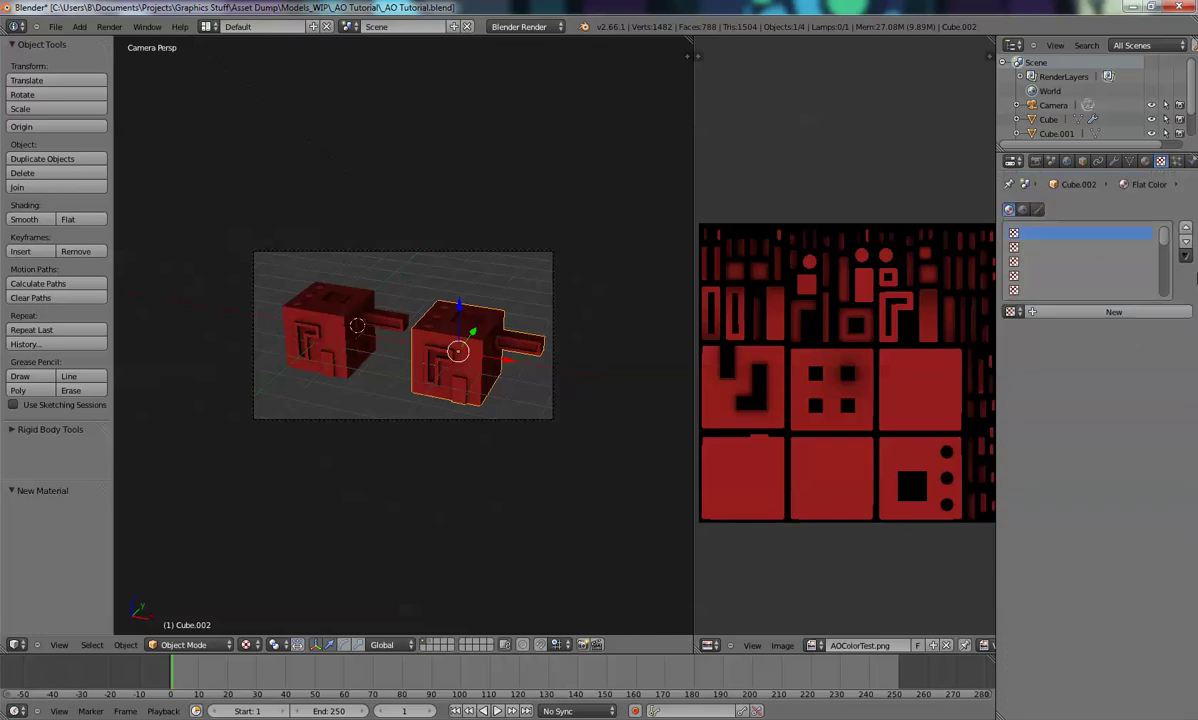
pyautogui.click(1145, 162)
pyautogui.click(1161, 162)
pyautogui.click(1067, 313)
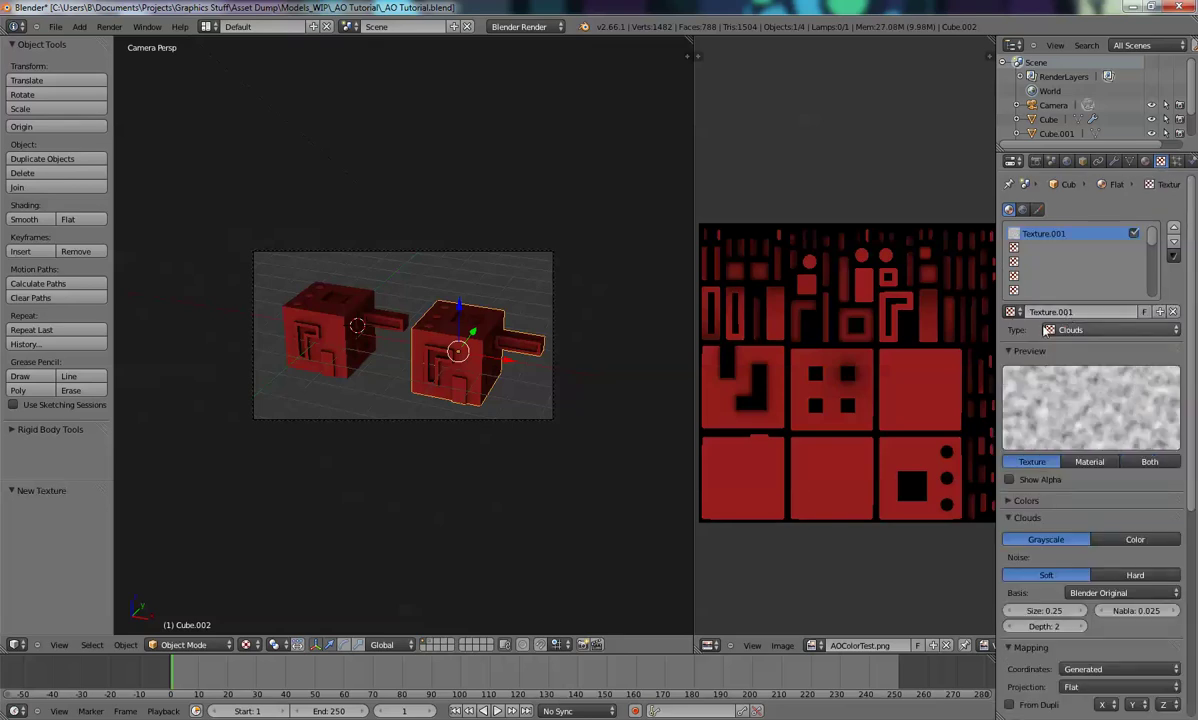
pyautogui.click(1093, 333)
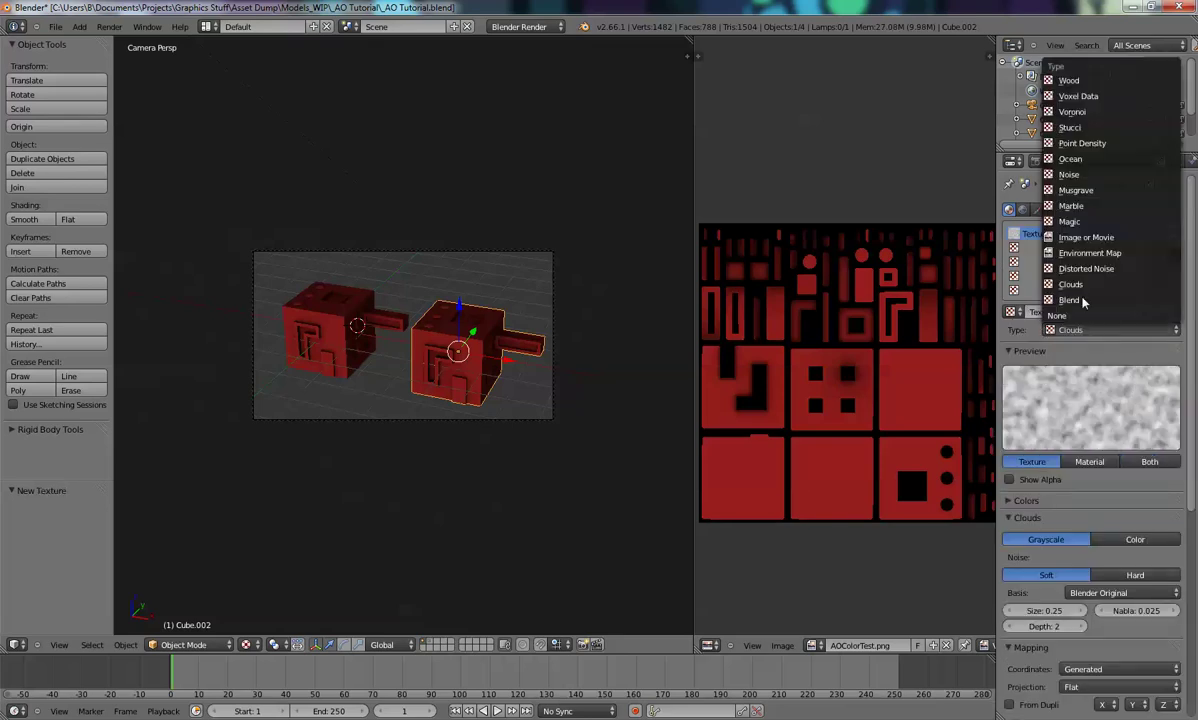
pyautogui.click(1064, 236)
pyautogui.click(1146, 539)
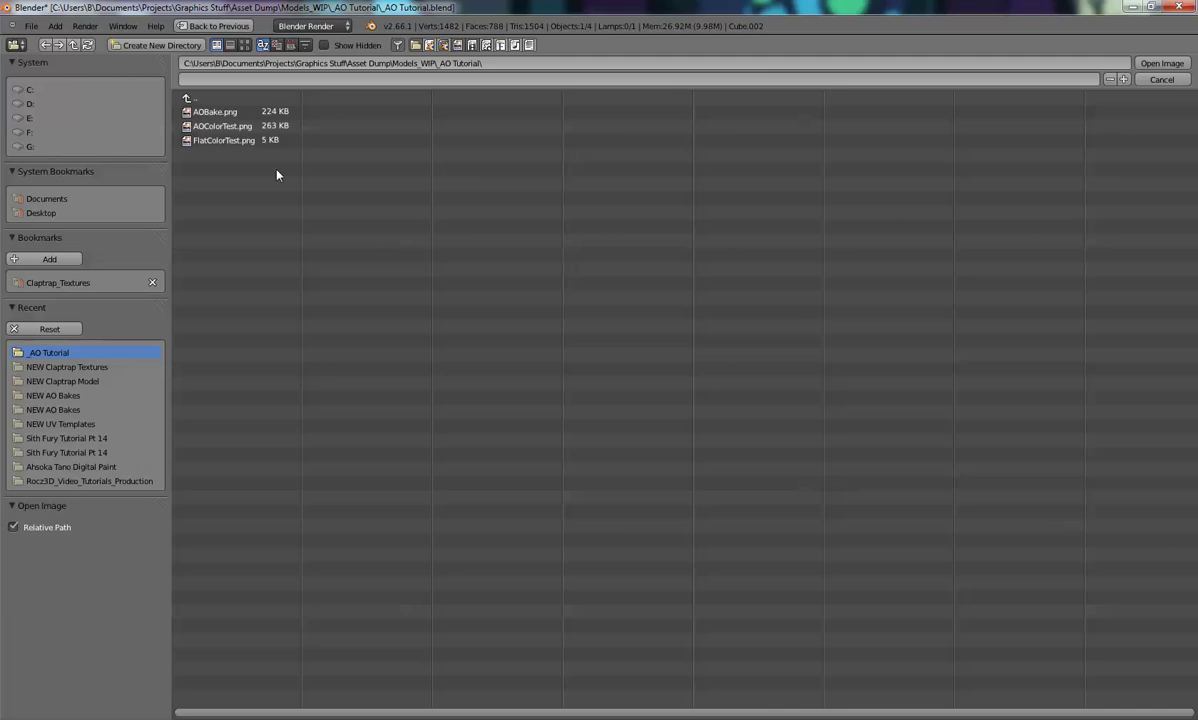
pyautogui.click(214, 140)
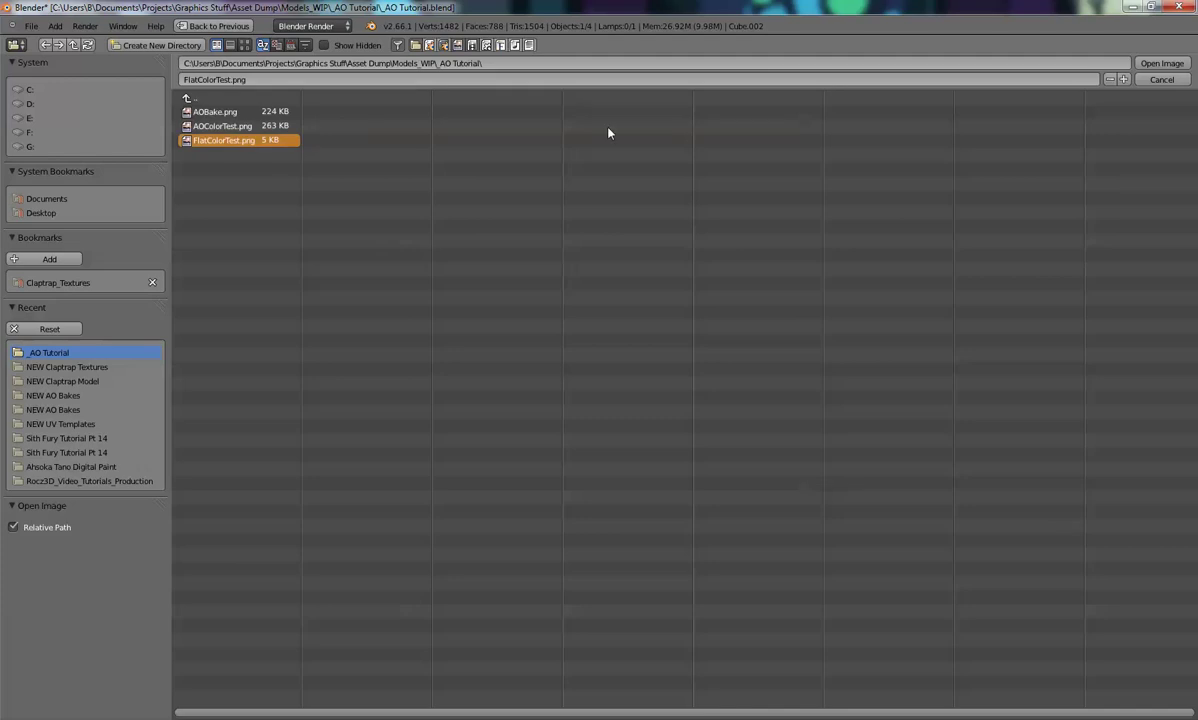
pyautogui.click(1160, 63)
# Set the mapping coordinates of the FlatColorTest.png texture to UV
pyautogui.scroll(-7, 1067, 438)
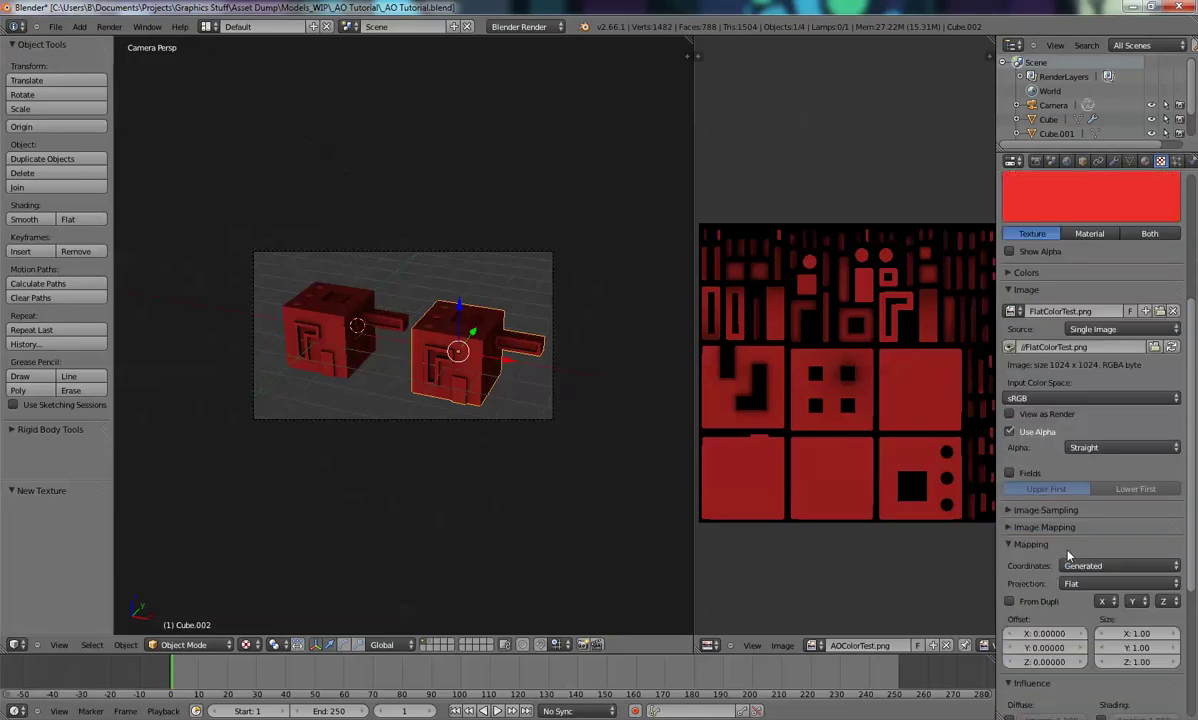
pyautogui.click(1100, 509)
pyautogui.click(1071, 448)
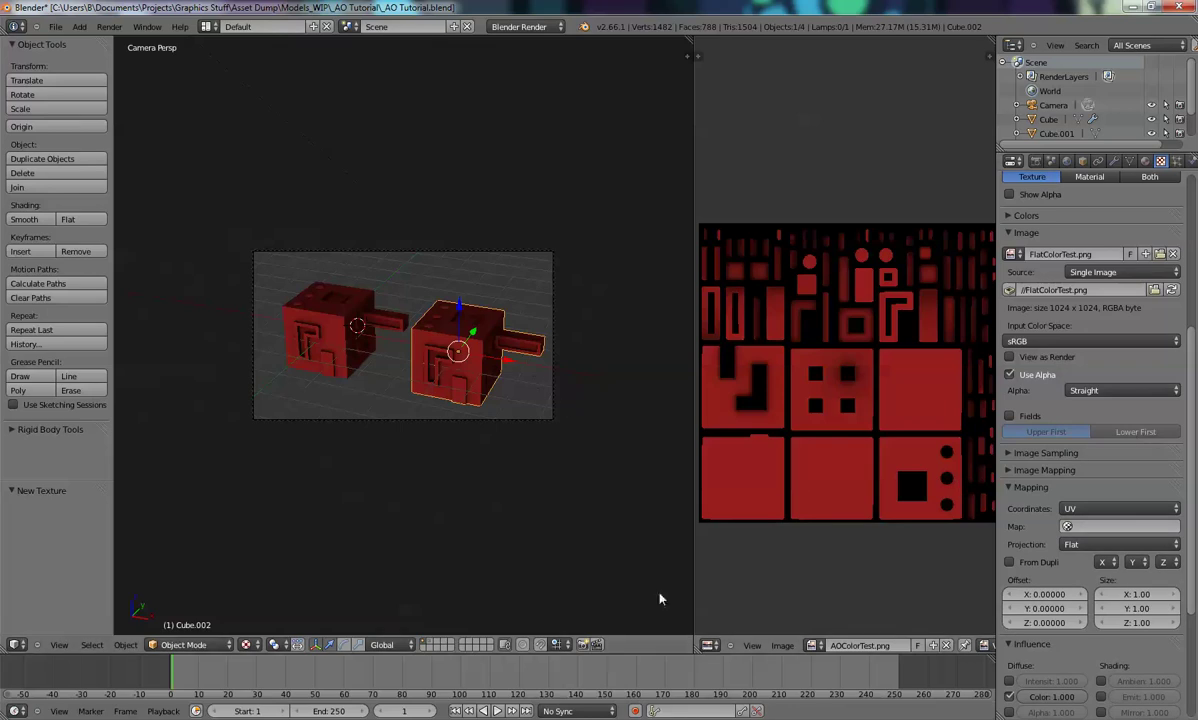
# Assign FlatColorTest.png to all UV faces of the duplicate cube in Edit Mode and return to Object Mode
pyautogui.keyDown('shift'); pyautogui.moveTo(449, 382); pyautogui.dragTo(424, 352, button='middle'); pyautogui.keyUp('shift')
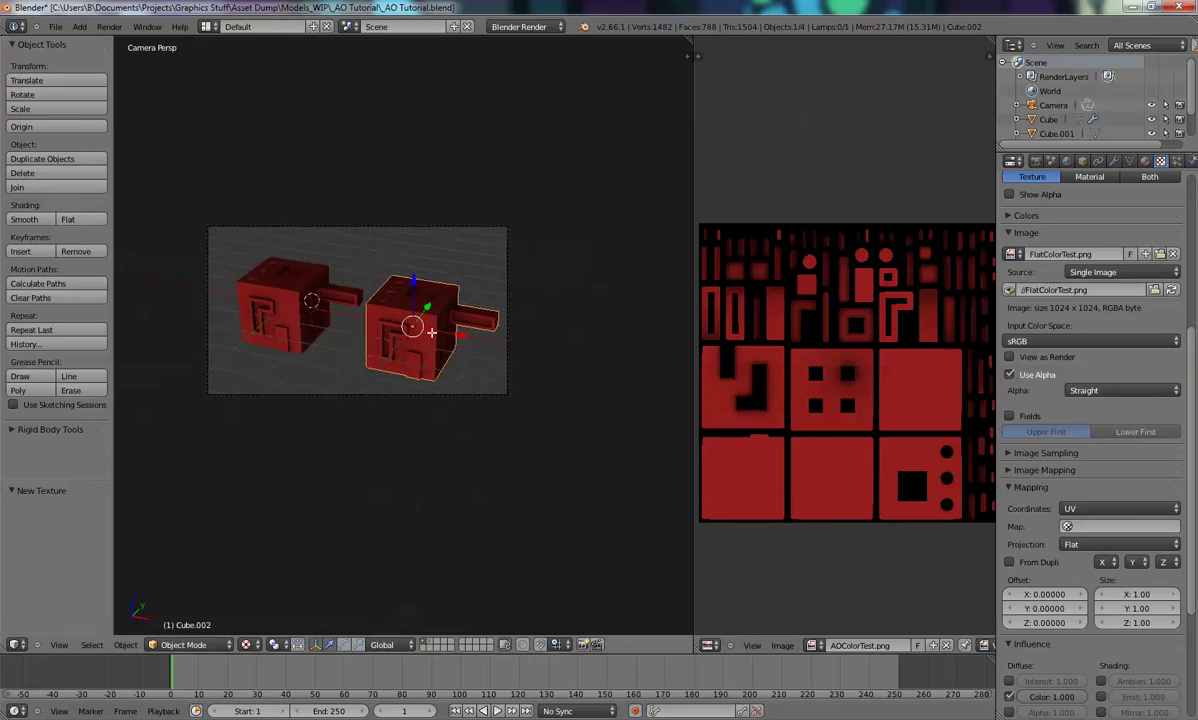
pyautogui.press('Tab')
pyautogui.click(869, 645)
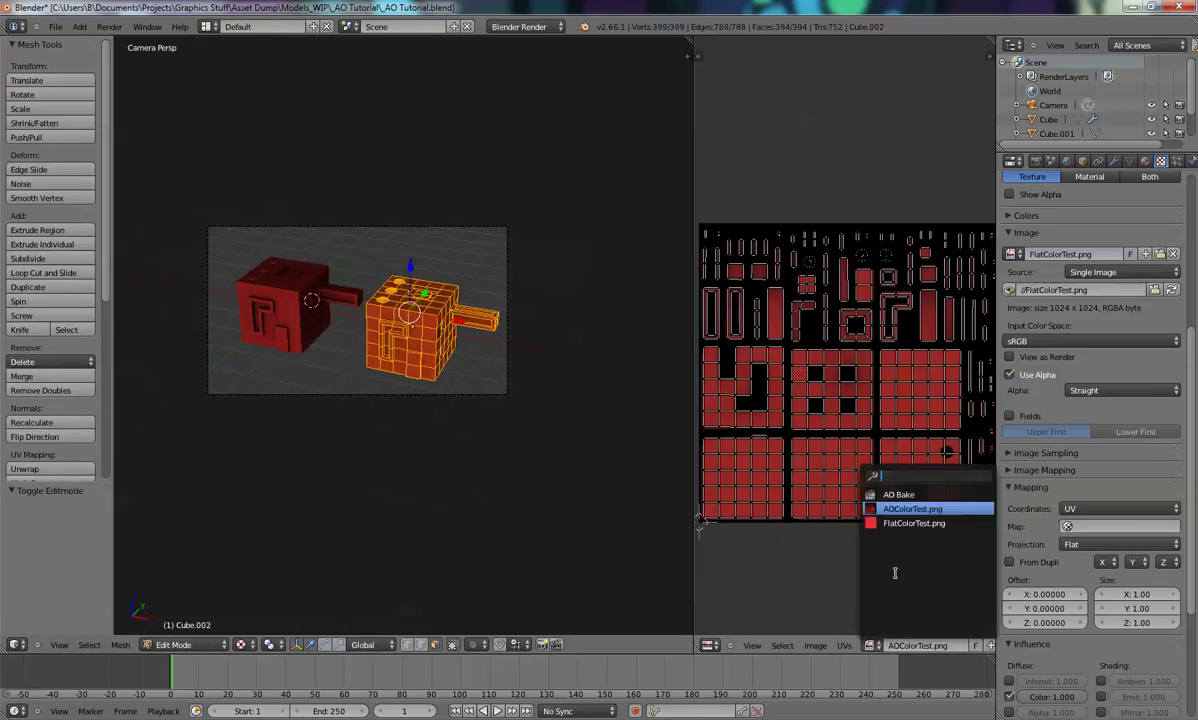
pyautogui.click(893, 525)
pyautogui.press('Tab')
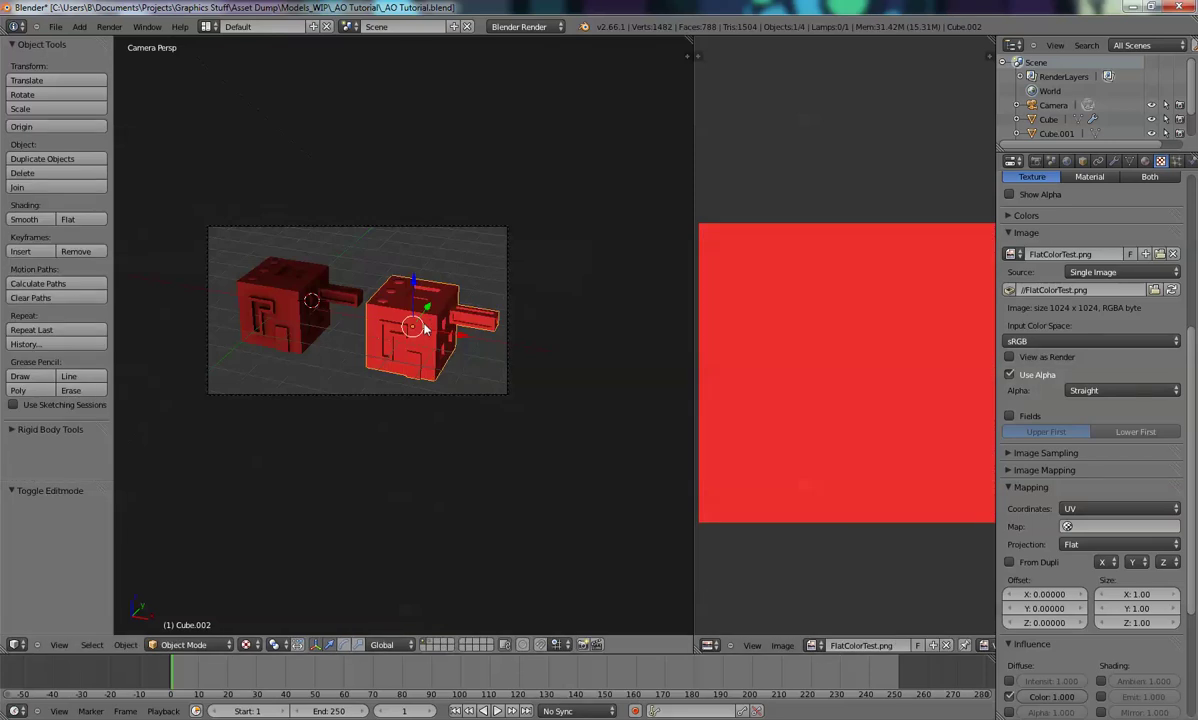
# Delete the lamp from the scene, keeping both textured cubes in the camera view
pyautogui.scroll(4, 424, 325)
pyautogui.scroll(-1, 399, 305)
pyautogui.keyDown('shift'); pyautogui.moveTo(398, 340); pyautogui.dragTo(455, 384, button='middle'); pyautogui.keyUp('shift')
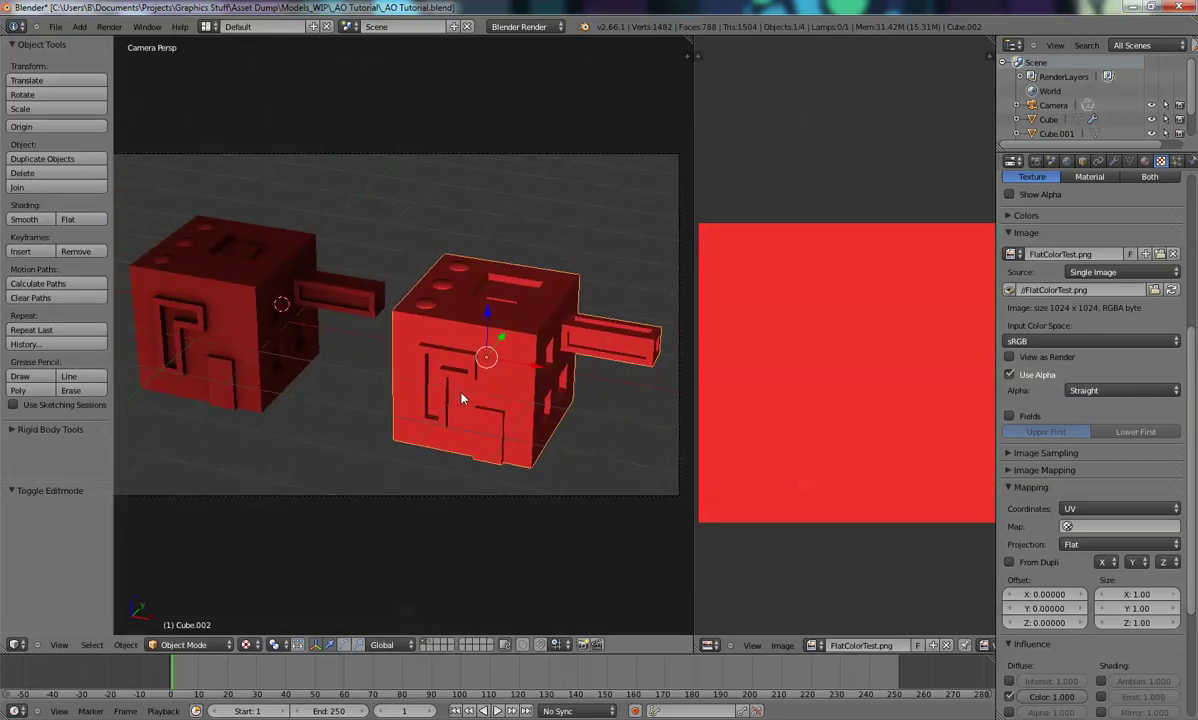
pyautogui.press('KP_0')
pyautogui.scroll(2, 443, 355)
pyautogui.press('KP_0')
pyautogui.scroll(-4, 250, 310)
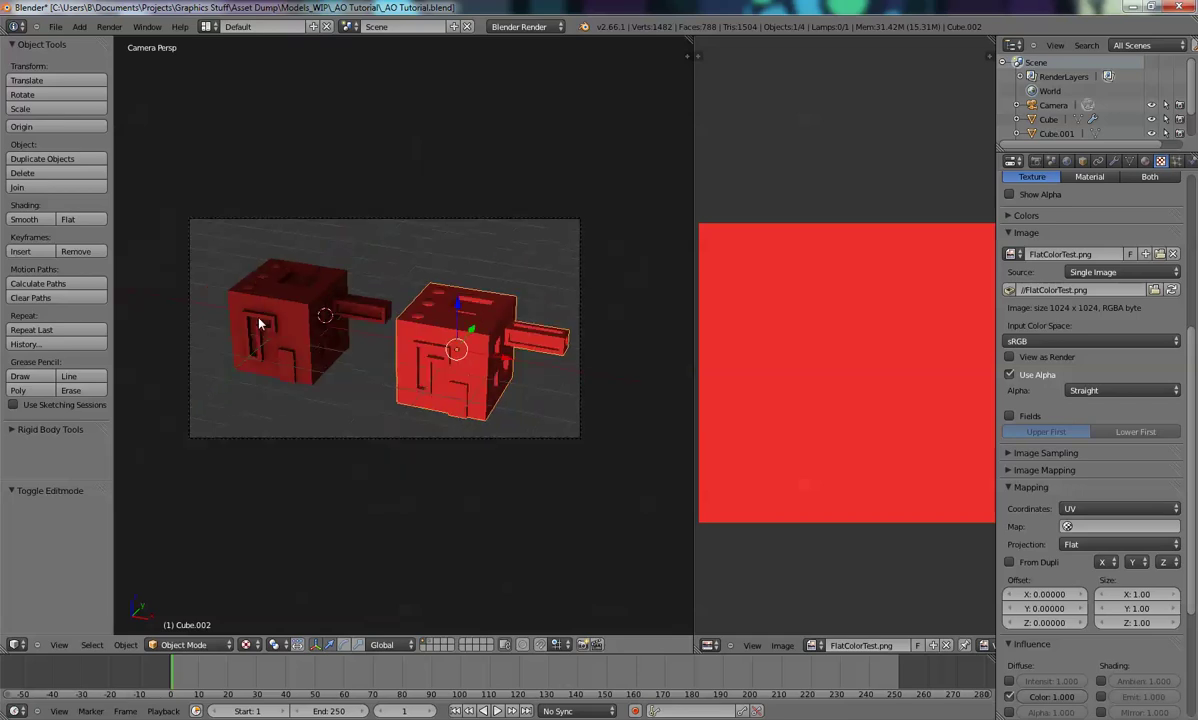
pyautogui.rightClick(283, 136)
pyautogui.press('x')
pyautogui.click(283, 136)
# Compare the AO-textured cube with the flat red one without the lamp, and undo the lamp deletion
pyautogui.scroll(4, 298, 333)
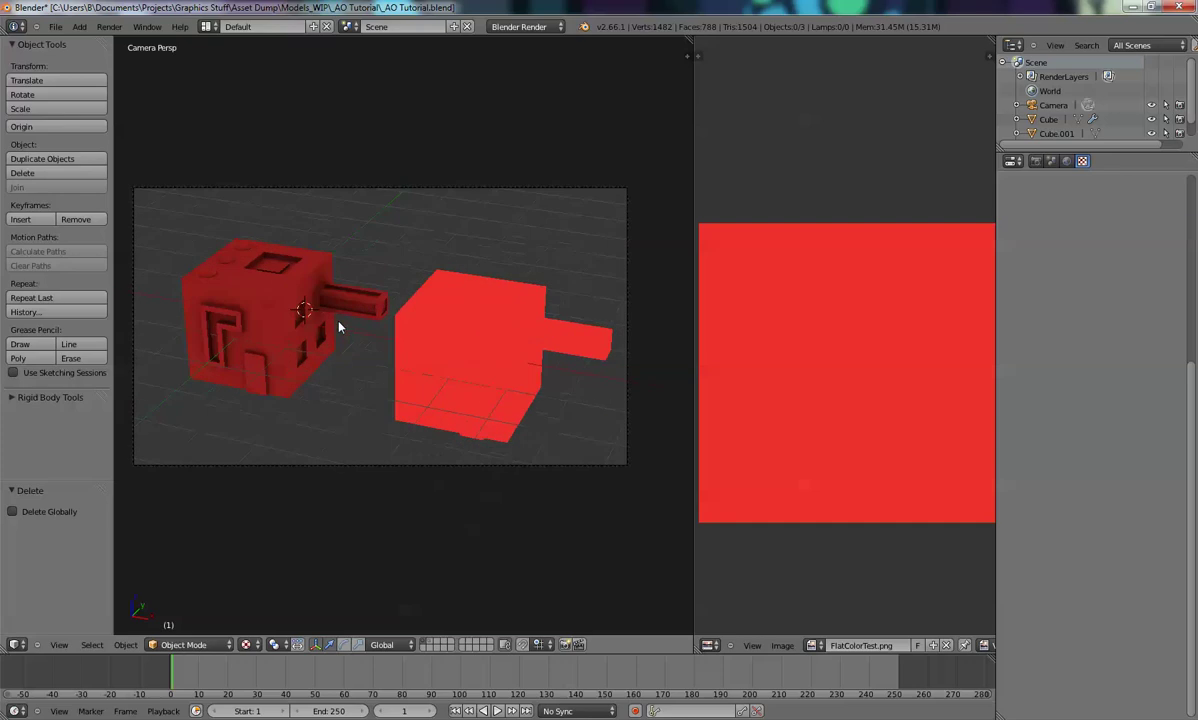
pyautogui.keyDown('shift'); pyautogui.moveTo(377, 349); pyautogui.dragTo(390, 351, button='middle'); pyautogui.keyUp('shift')
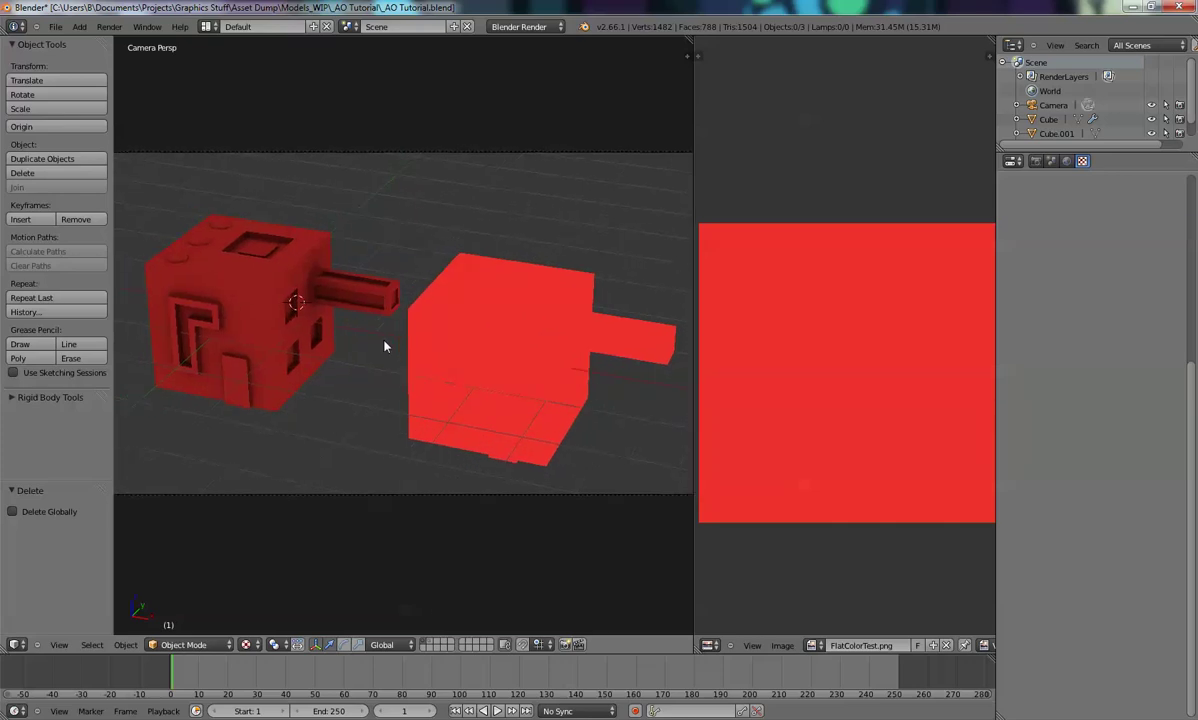
pyautogui.scroll(2, 195, 334)
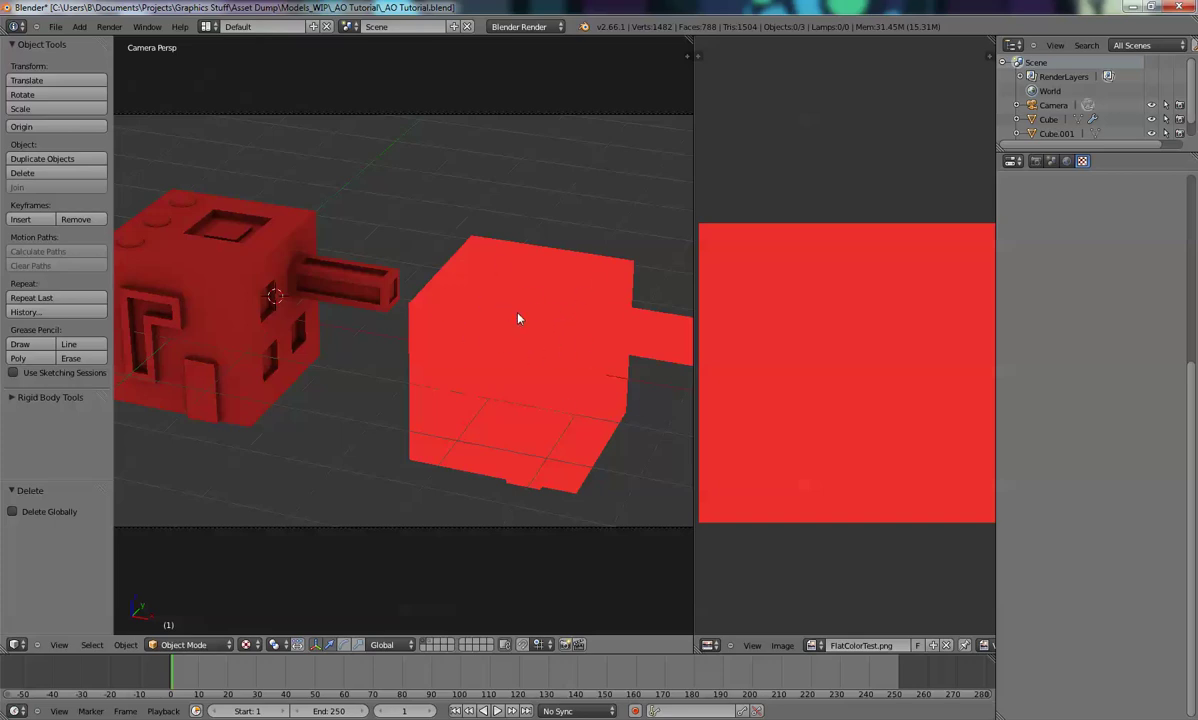
pyautogui.keyDown('shift'); pyautogui.moveTo(313, 287); pyautogui.dragTo(433, 303, button='middle'); pyautogui.keyUp('shift')
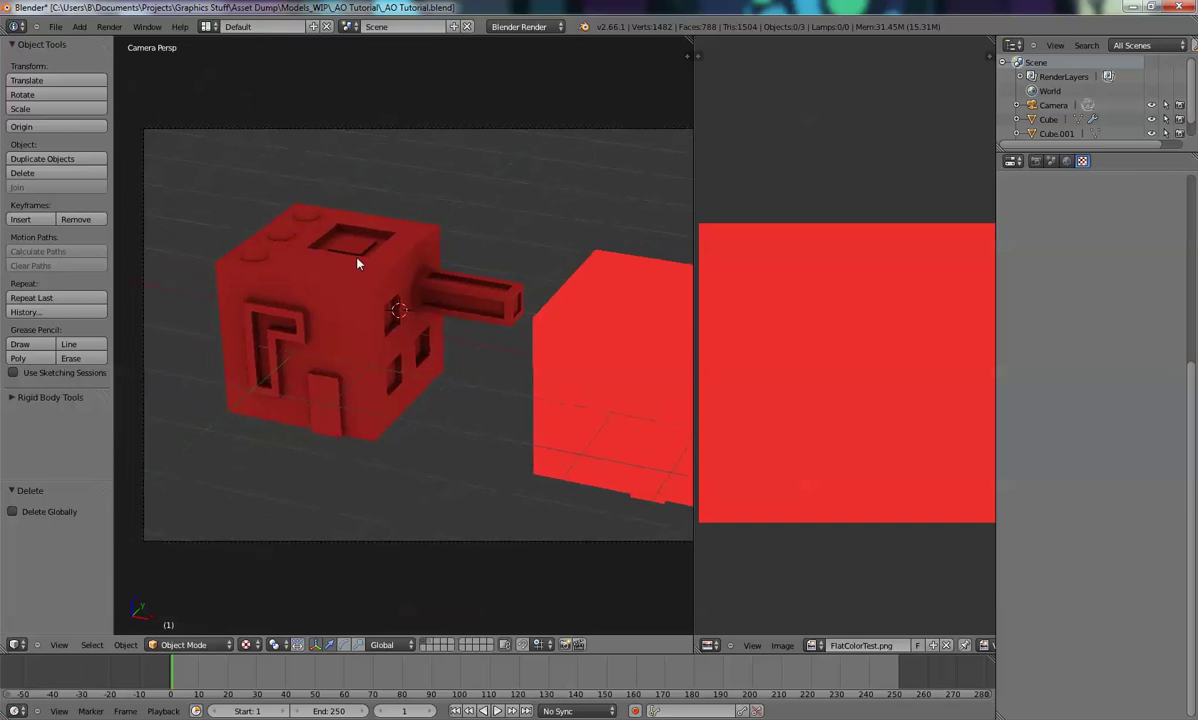
pyautogui.scroll(2, 345, 256)
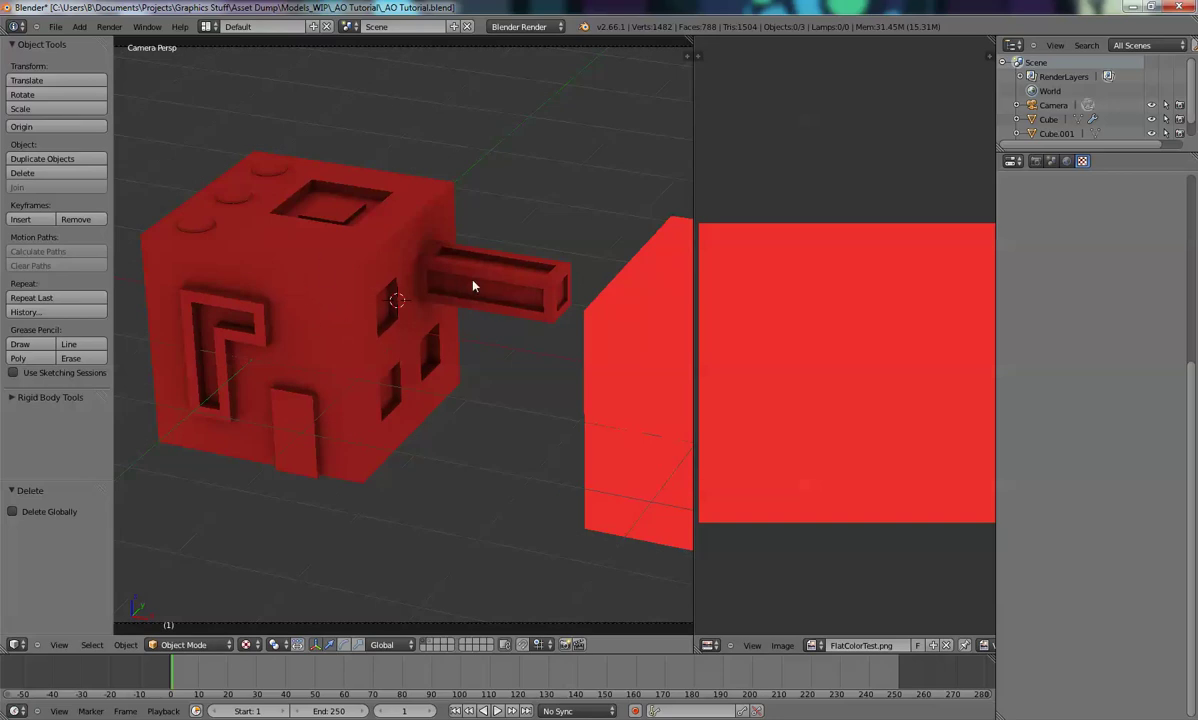
pyautogui.scroll(-5, 270, 320)
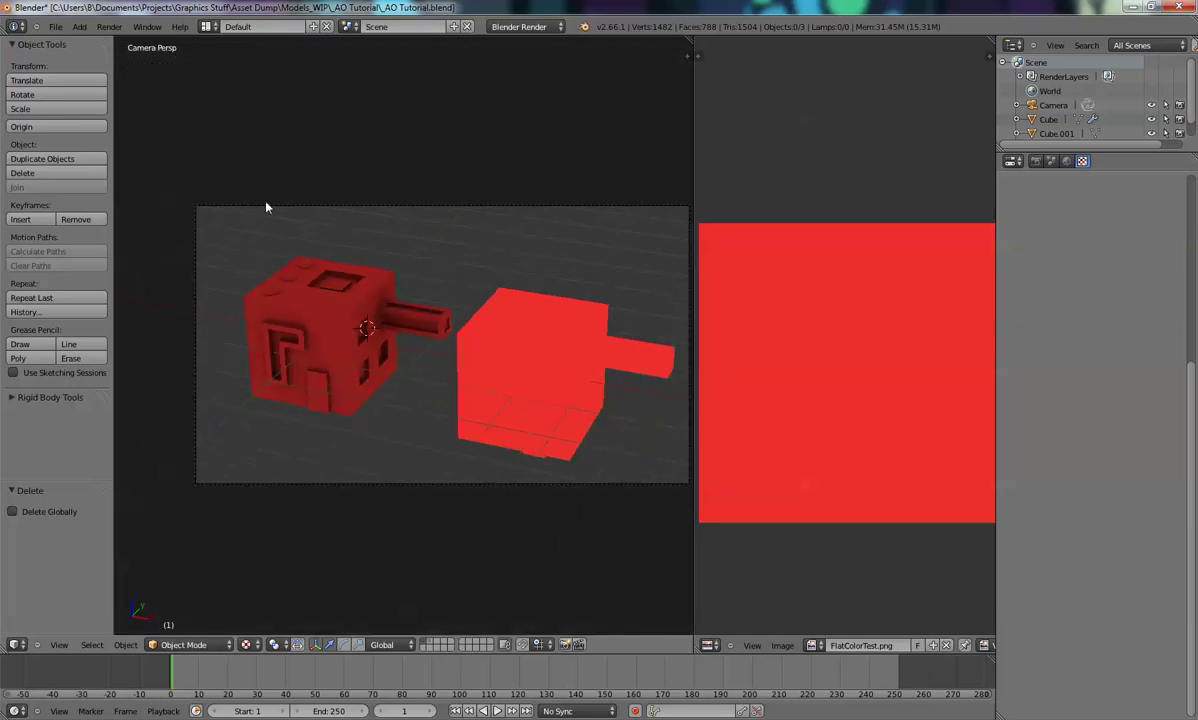
pyautogui.hotkey('ctrl', 'z')
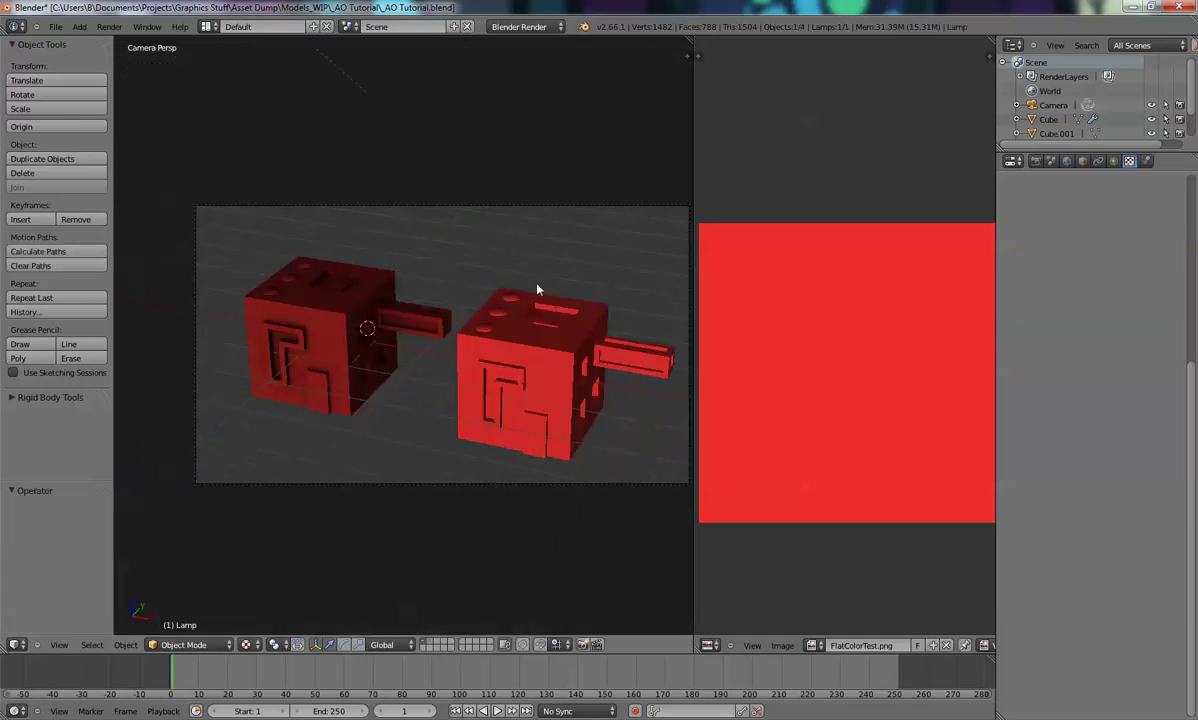
# Compare the two cubes under the lamp's lighting and delete the flat red duplicate
pyautogui.scroll(3, 260, 303)
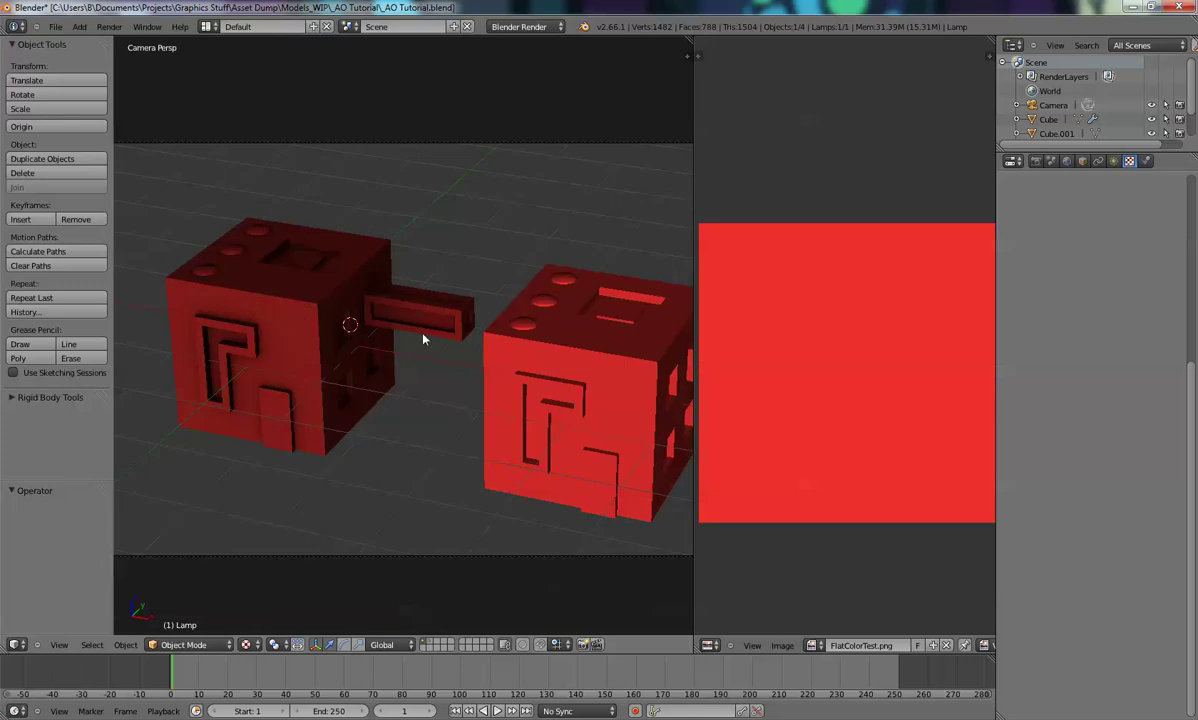
pyautogui.scroll(4, 400, 326)
pyautogui.scroll(-3, 397, 318)
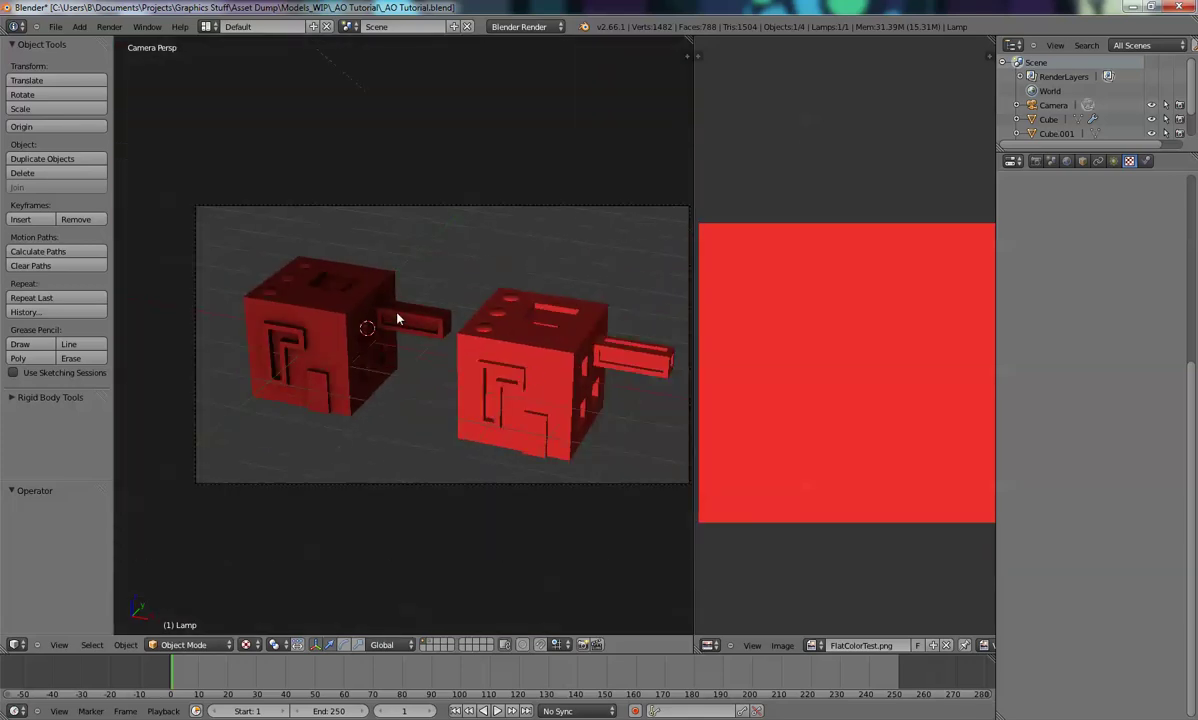
pyautogui.scroll(3, 312, 327)
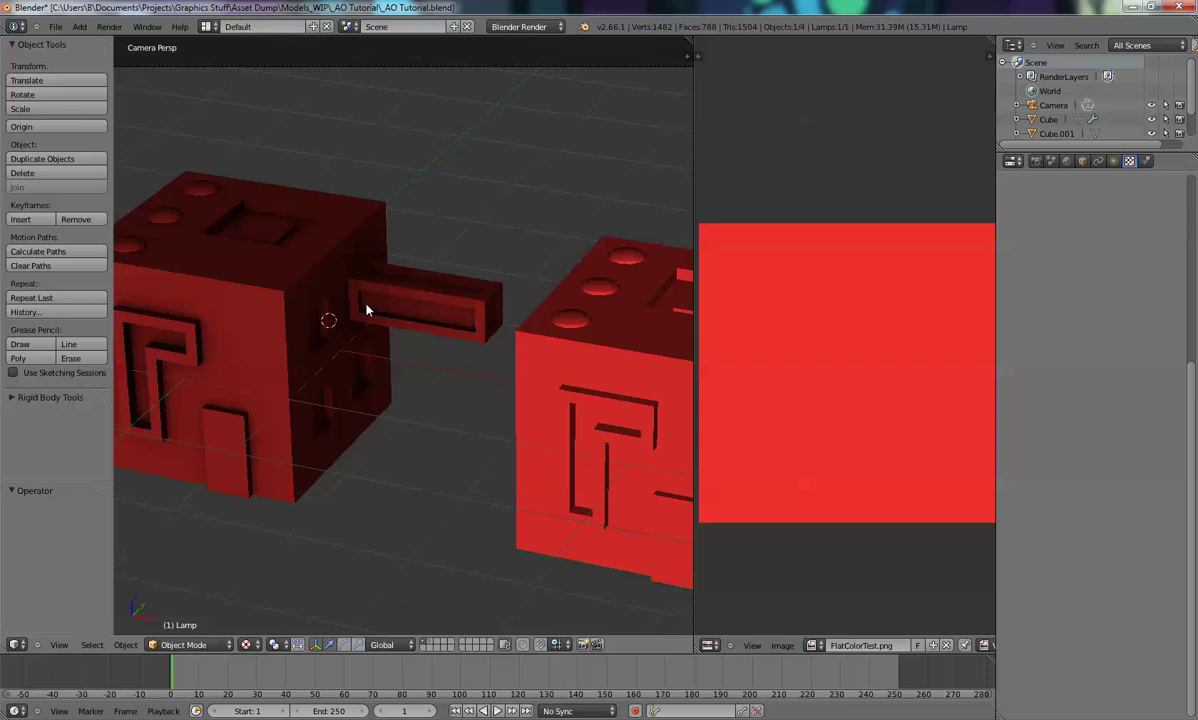
pyautogui.scroll(1, 366, 307)
pyautogui.keyDown('shift'); pyautogui.moveTo(316, 307); pyautogui.dragTo(230, 267, button='middle'); pyautogui.keyUp('shift')
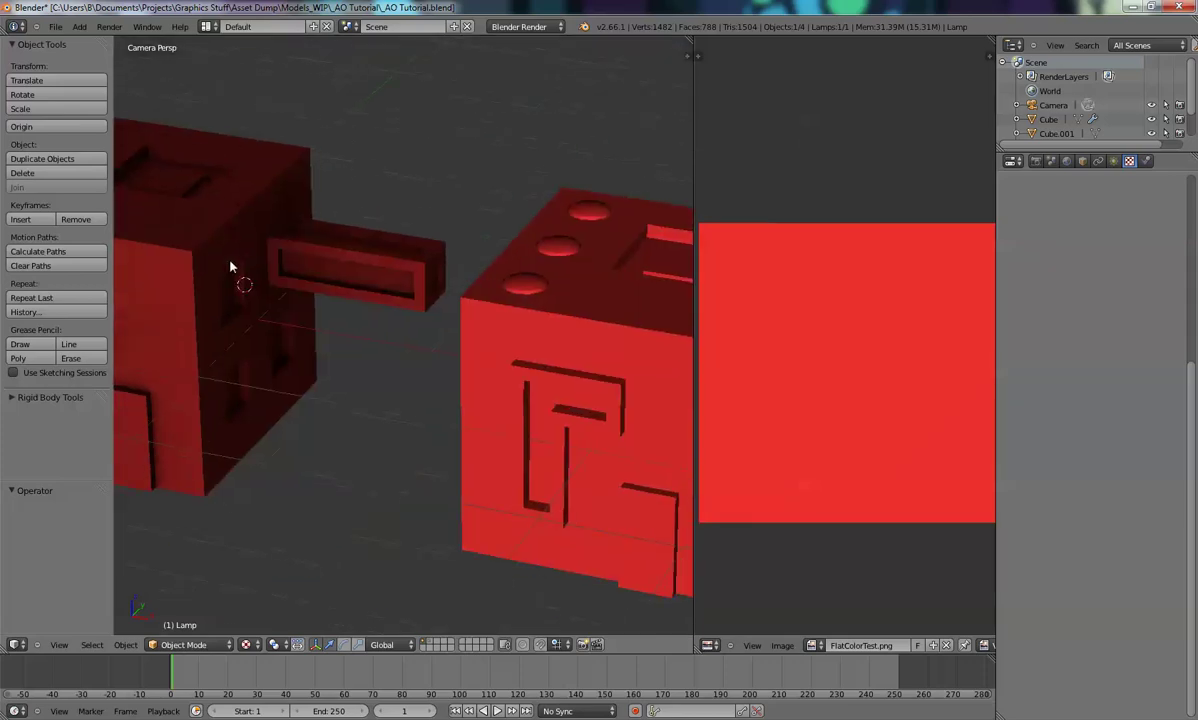
pyautogui.rightClick(566, 318)
pyautogui.press('x')
pyautogui.click(570, 324)
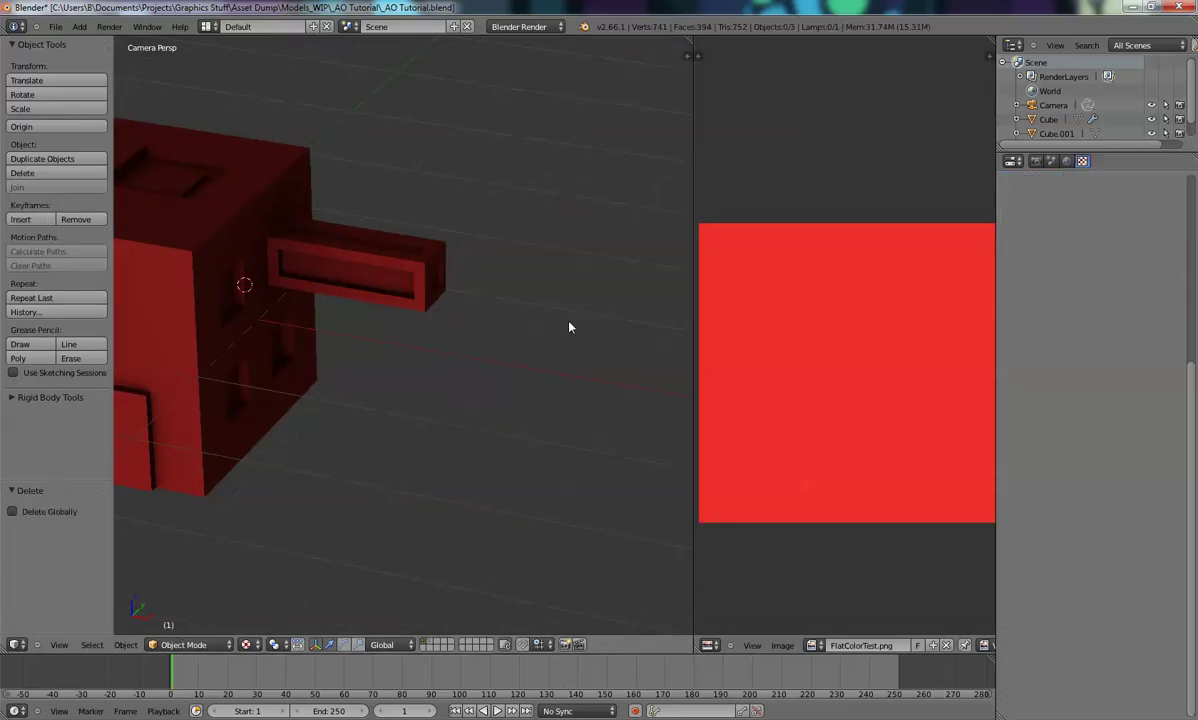
# Display AOColorTest.png in the image editor and open the remaining cube in Edit Mode
pyautogui.moveTo(382, 302); pyautogui.dragTo(548, 334, button='middle')
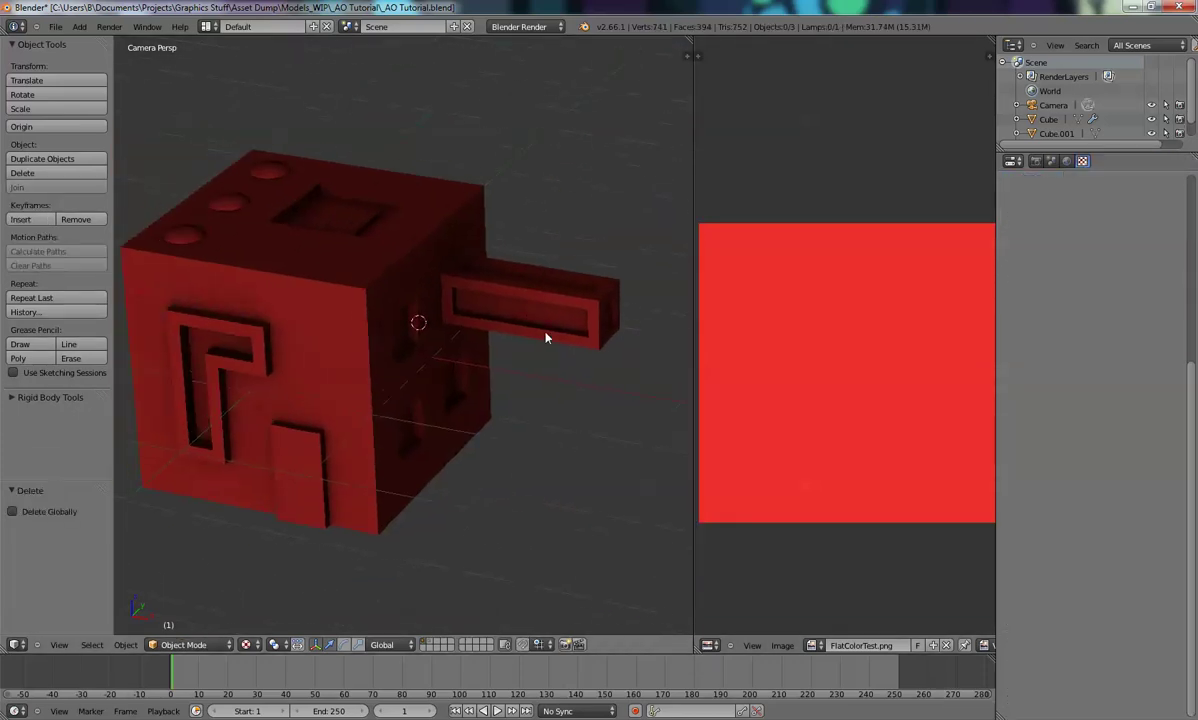
pyautogui.click(814, 645)
pyautogui.click(845, 505)
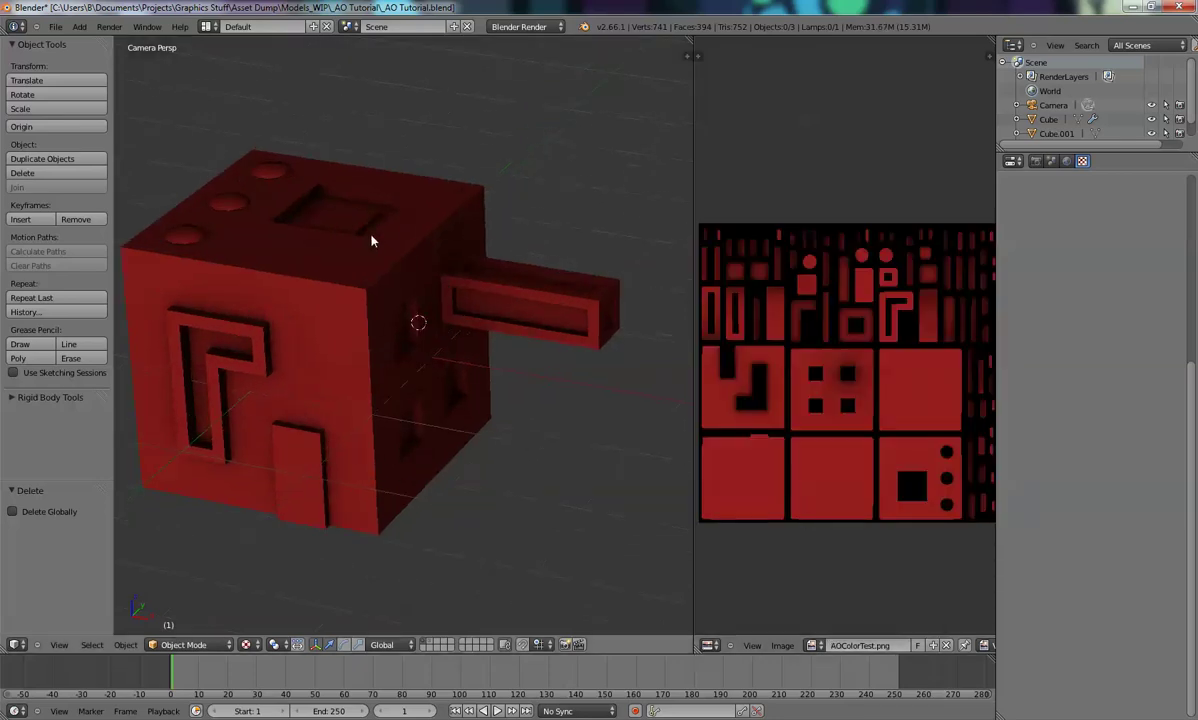
pyautogui.rightClick(355, 288)
pyautogui.press('Tab')
pyautogui.moveTo(330, 282); pyautogui.dragTo(538, 321, button='middle')
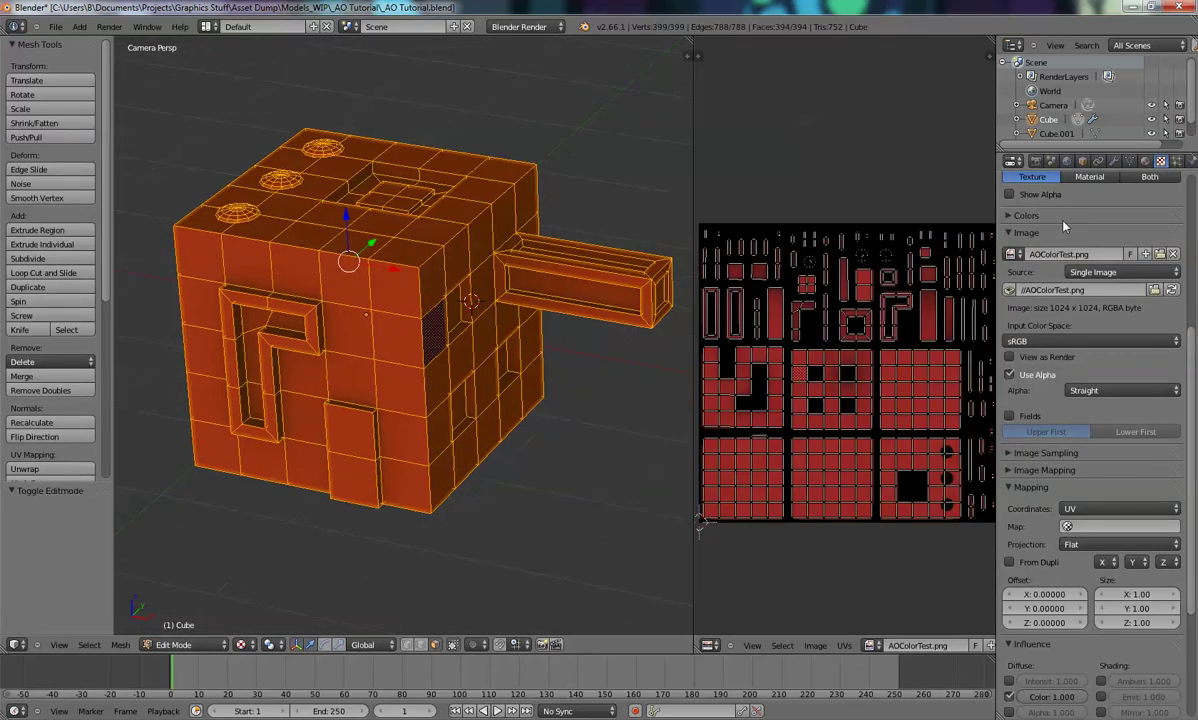
# Set the world's ambient occlusion factor to 5.00 and bake the cube's ambient occlusion onto AOColorTest.png
pyautogui.scroll(-4, 521, 377)
pyautogui.moveTo(521, 380); pyautogui.dragTo(490, 417, button='middle')
pyautogui.press('KP_Decimal')
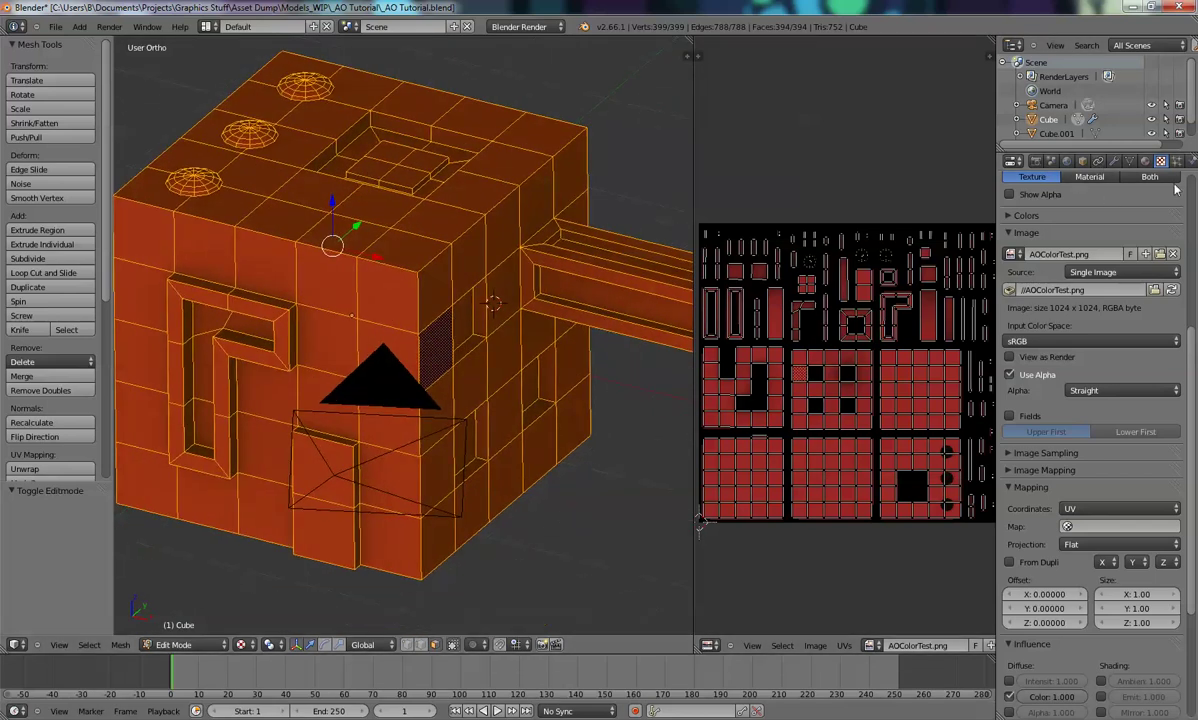
pyautogui.scroll(6, 1083, 188)
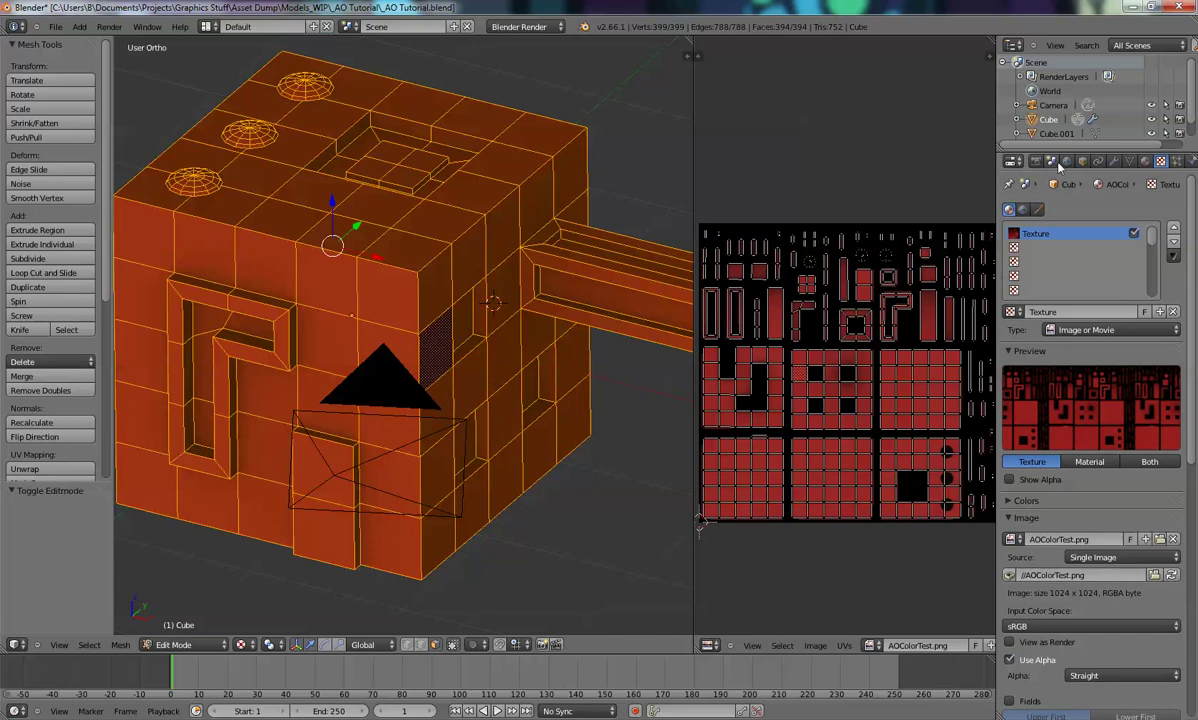
pyautogui.click(1065, 162)
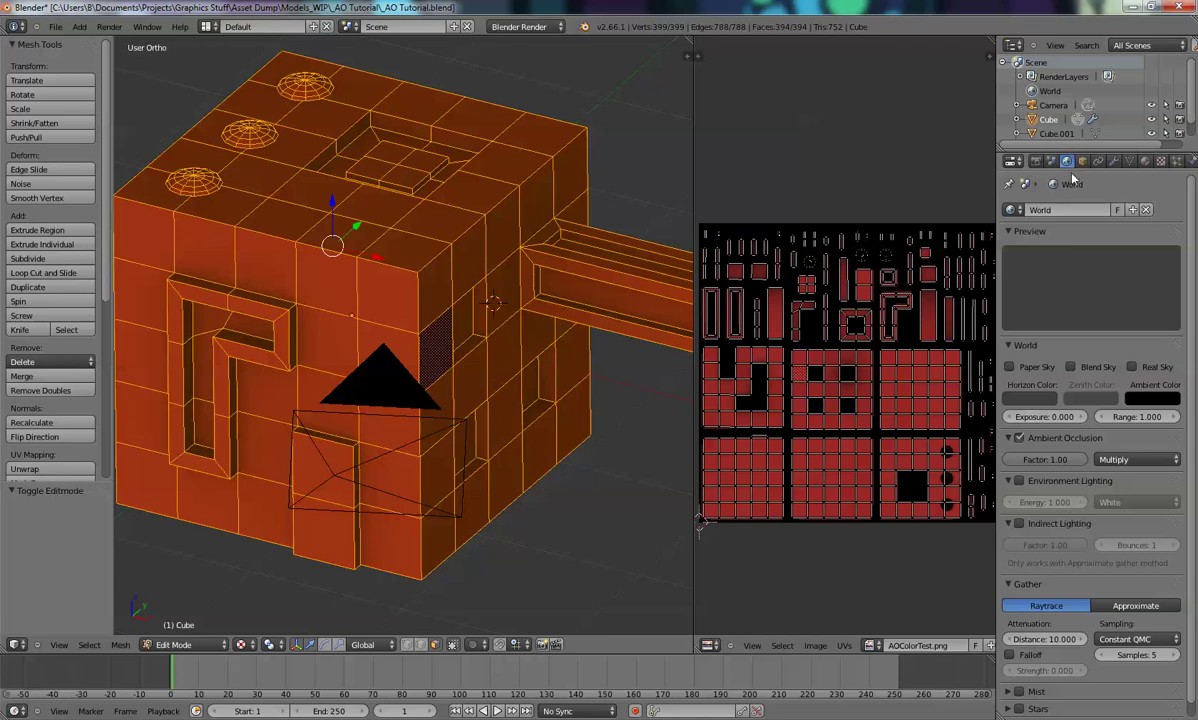
pyautogui.click(1038, 462)
pyautogui.click(1036, 161)
pyautogui.click(1045, 565)
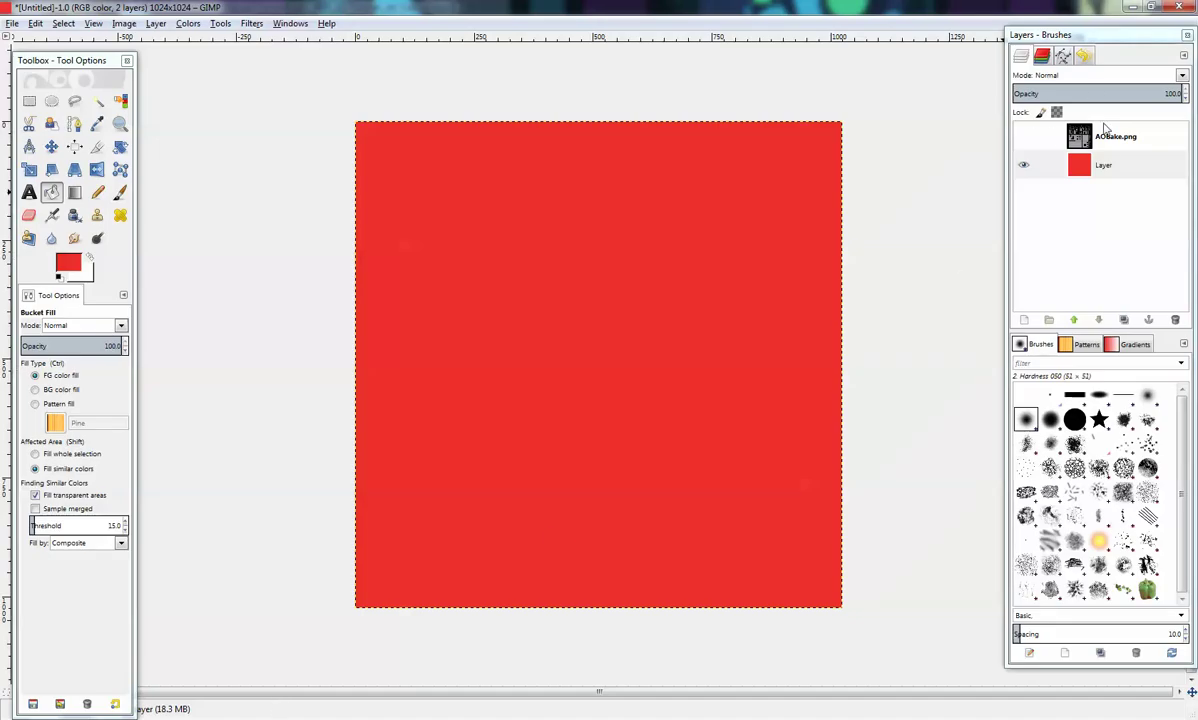
# In GIMP, make the AOBake.png layer visible and set its blending mode to Normal
pyautogui.click(1087, 140)
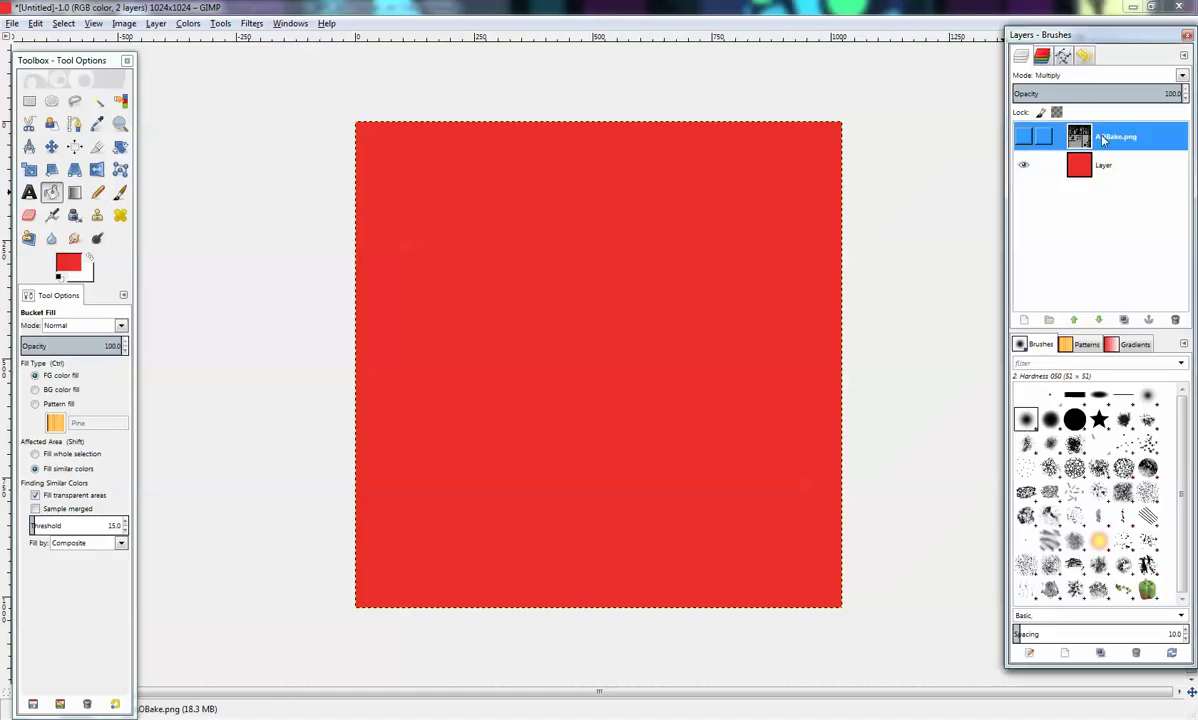
pyautogui.click(1023, 136)
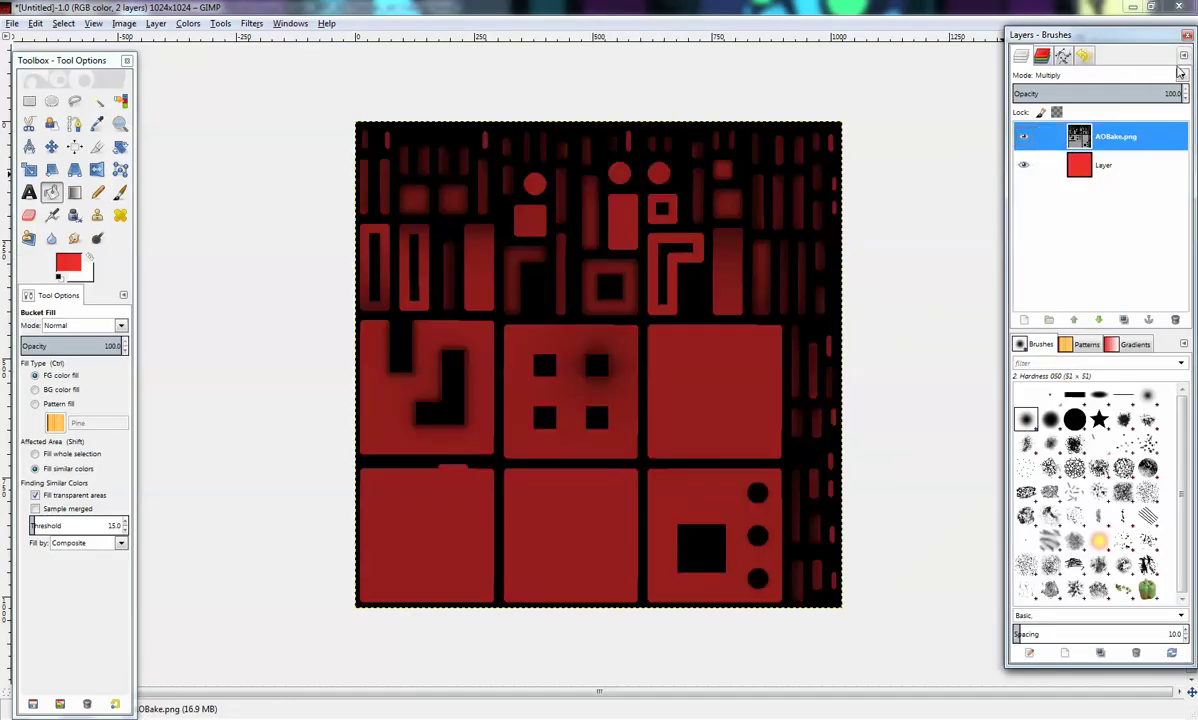
pyautogui.click(1180, 75)
pyautogui.click(1152, 91)
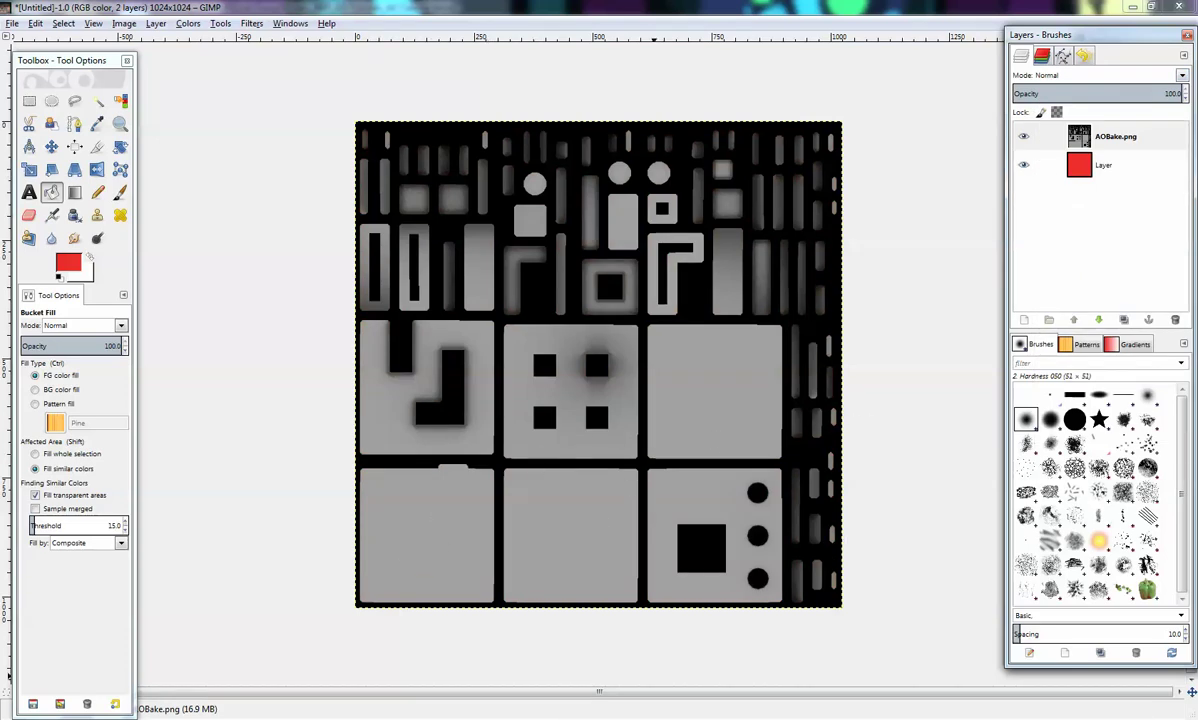
# Switch back to Blender and enable the world's environment lighting with an energy of 2.000
pyautogui.hotkey('alt', 'Tab')
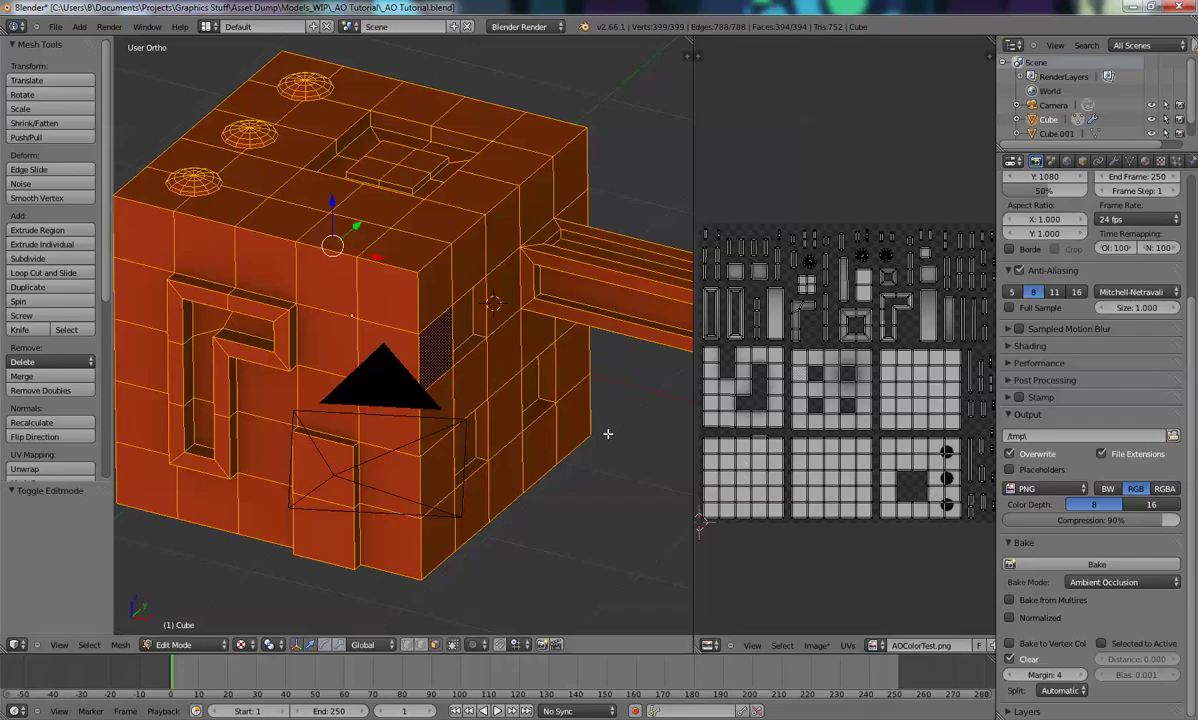
pyautogui.press('Tab')
pyautogui.press('Tab')
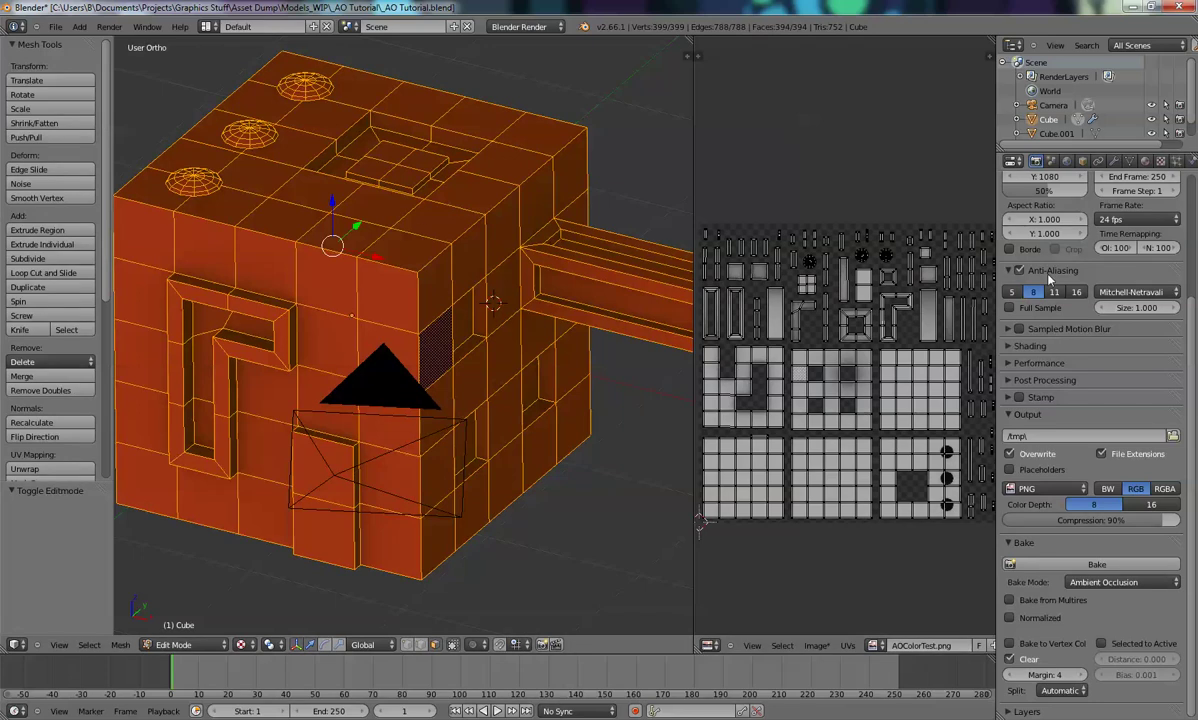
pyautogui.click(1066, 161)
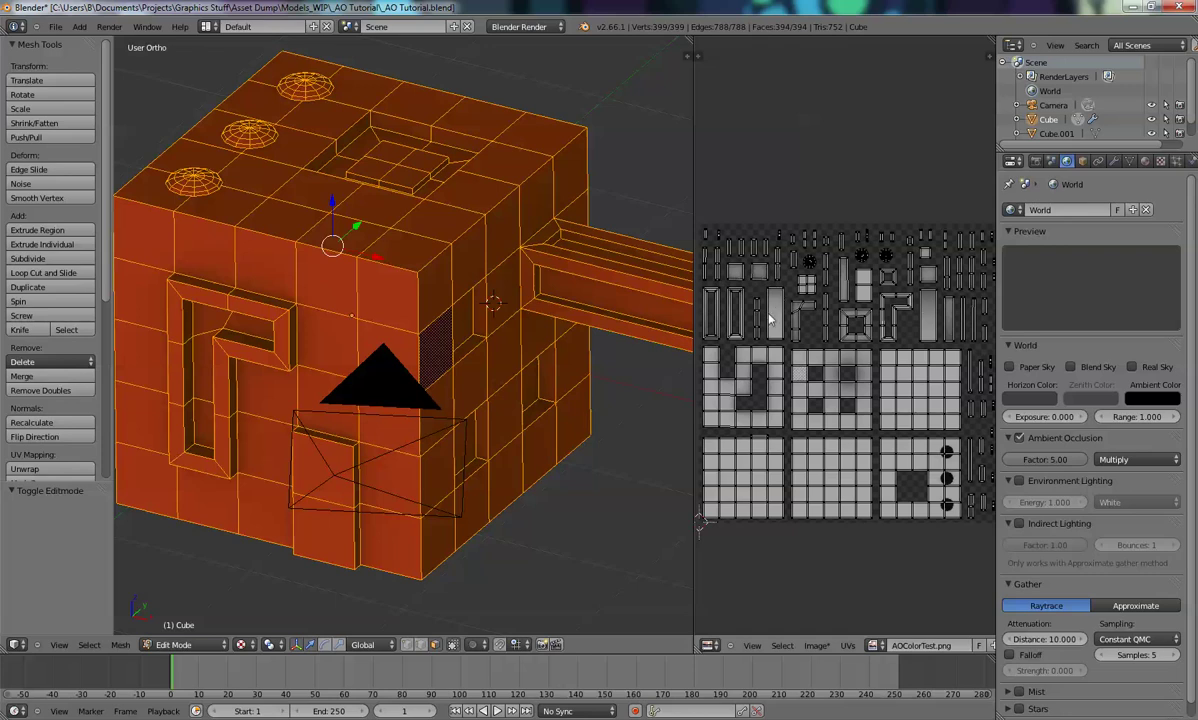
pyautogui.click(1017, 481)
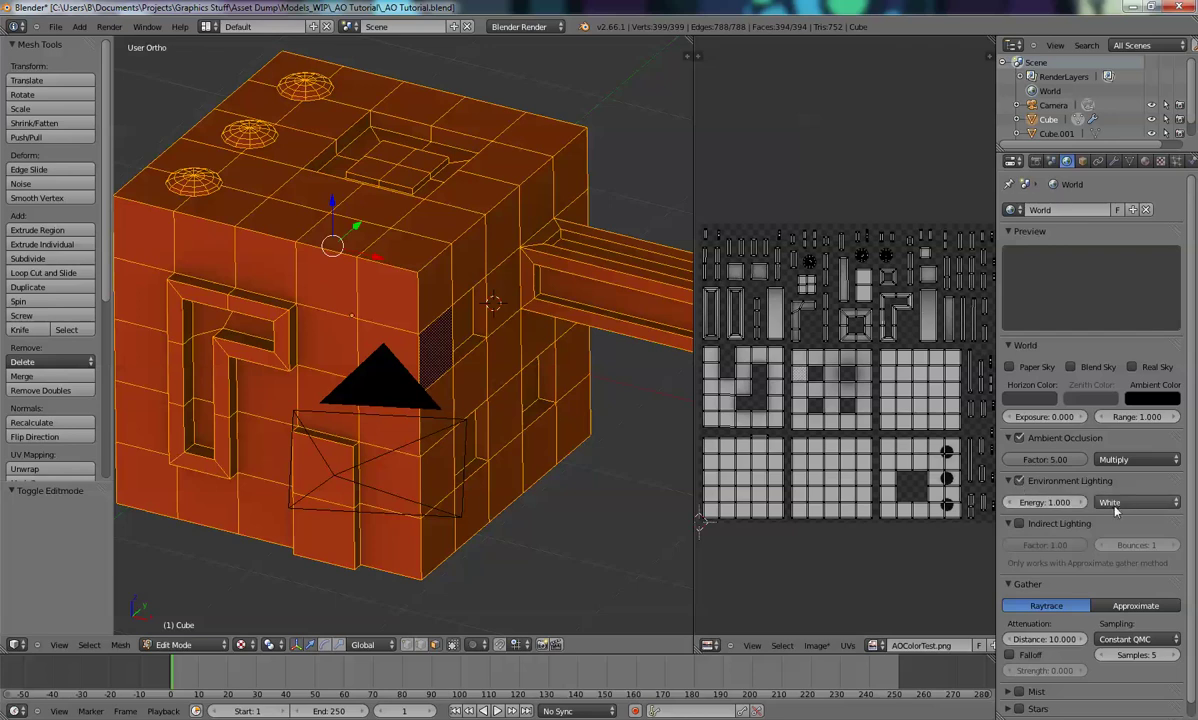
pyautogui.click(1045, 503)
pyautogui.write('2')
pyautogui.press('Return')
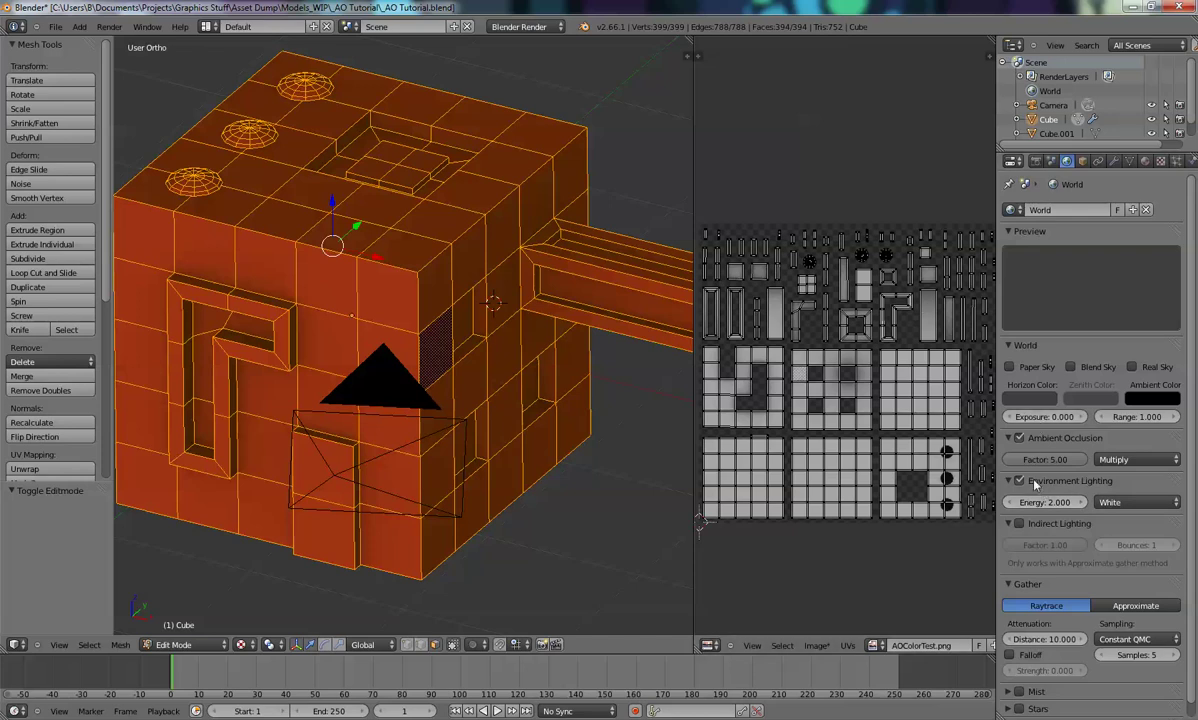
# Bake the ambient occlusion again and inspect the baked UV islands up close
pyautogui.click(1036, 161)
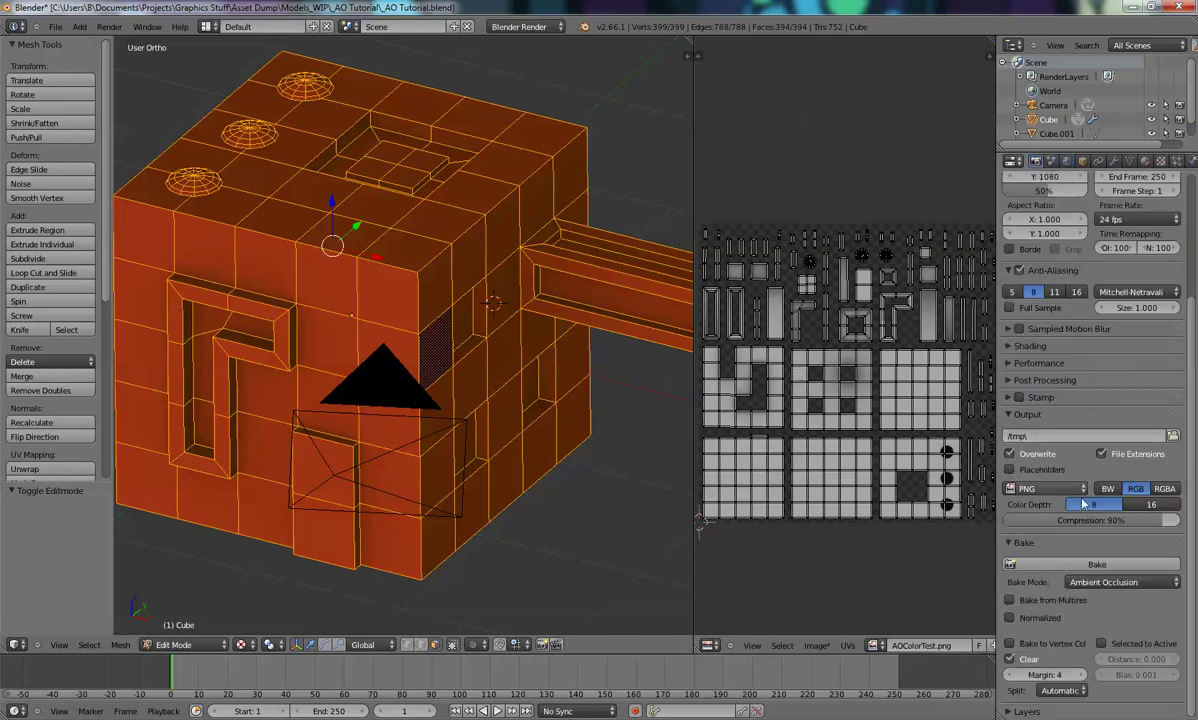
pyautogui.click(1097, 564)
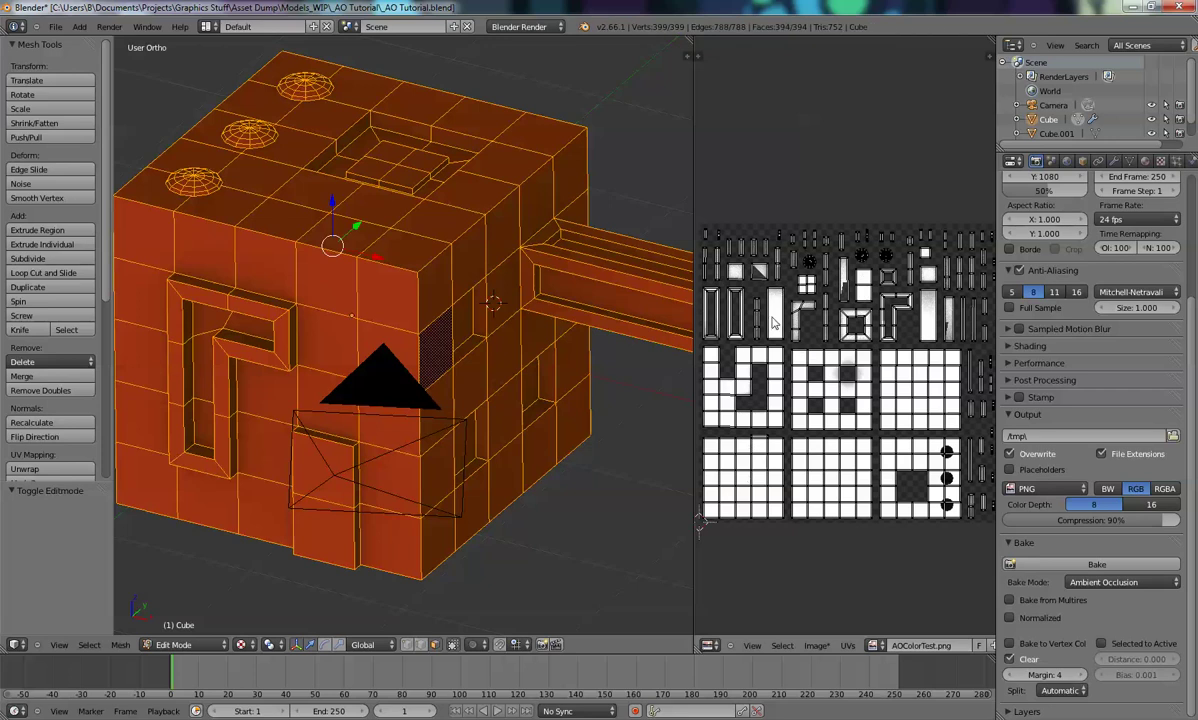
pyautogui.scroll(6, 779, 305)
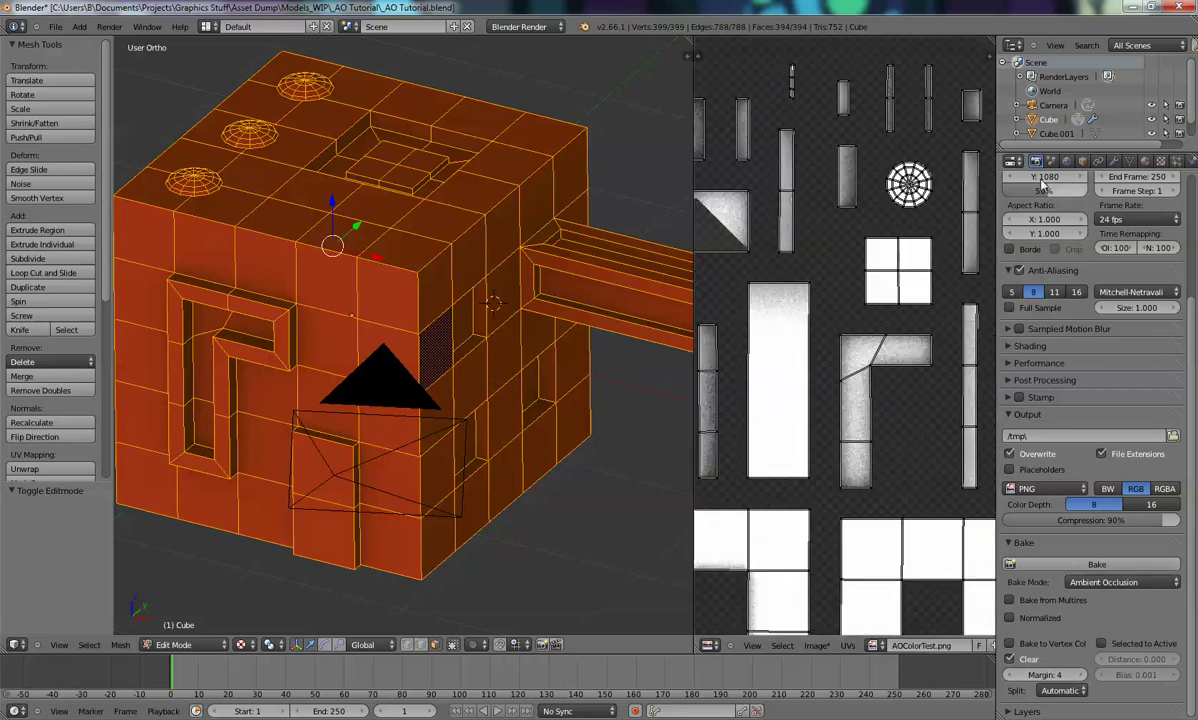
# Disable the world's environment lighting and bake the cube's ambient occlusion again
pyautogui.click(1066, 161)
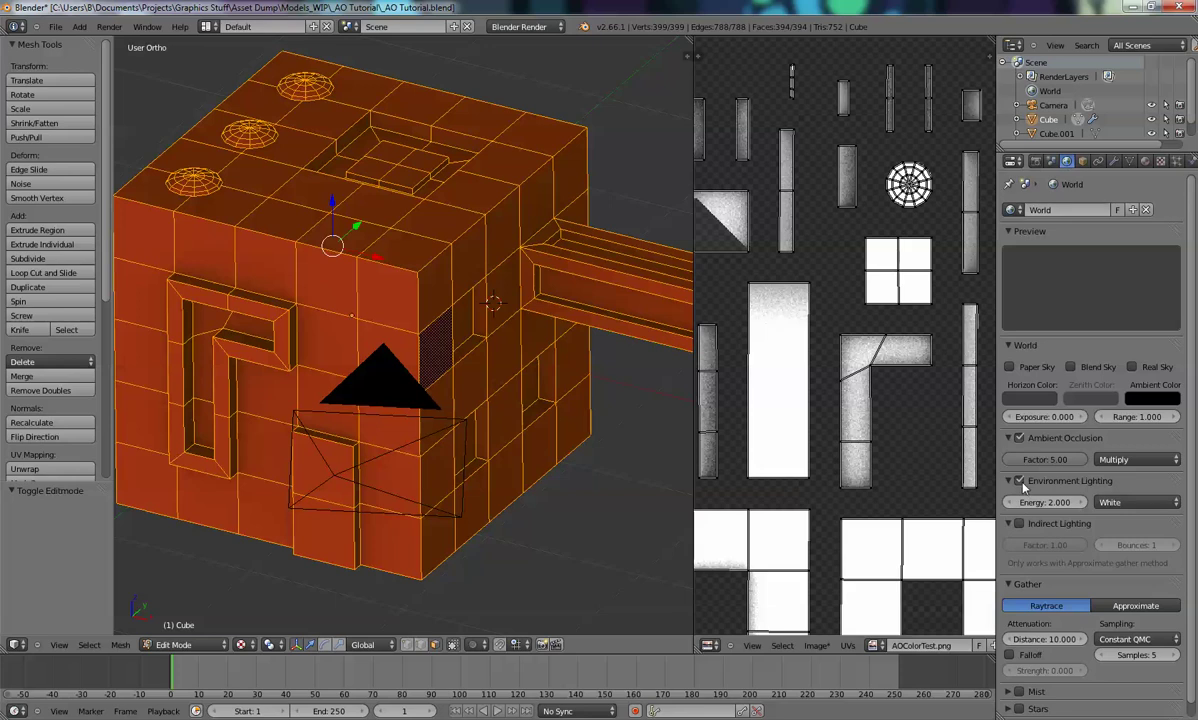
pyautogui.click(1019, 482)
pyautogui.click(1019, 482)
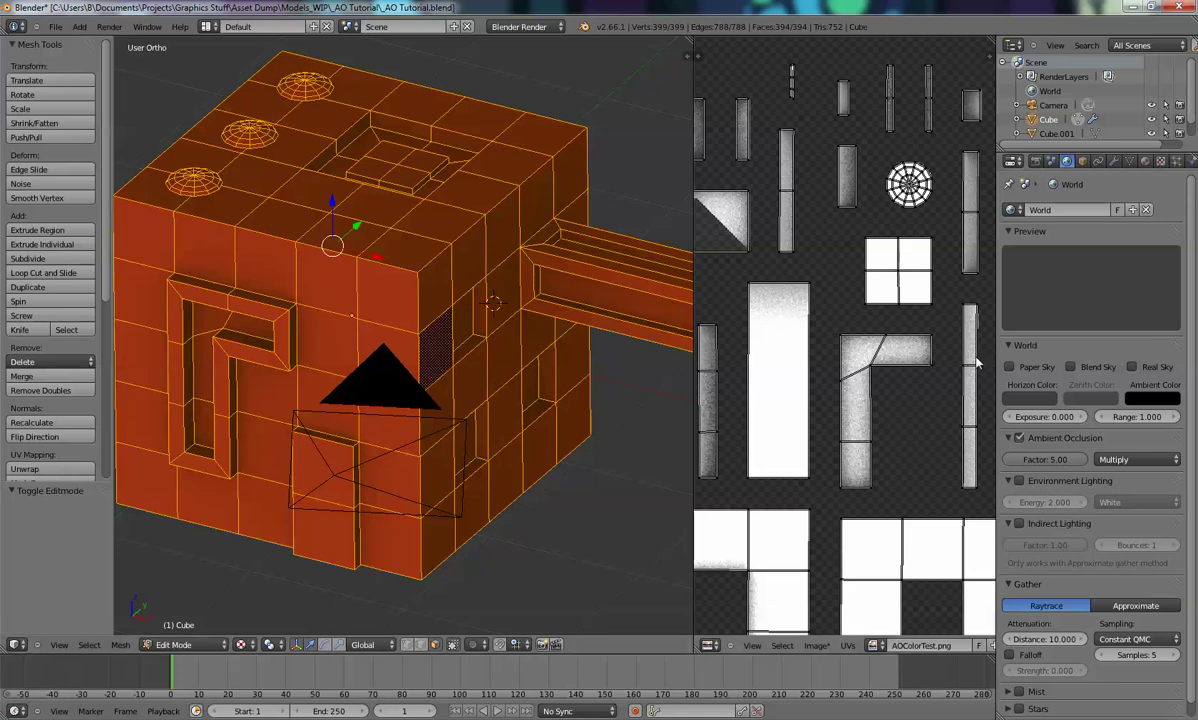
pyautogui.click(1035, 161)
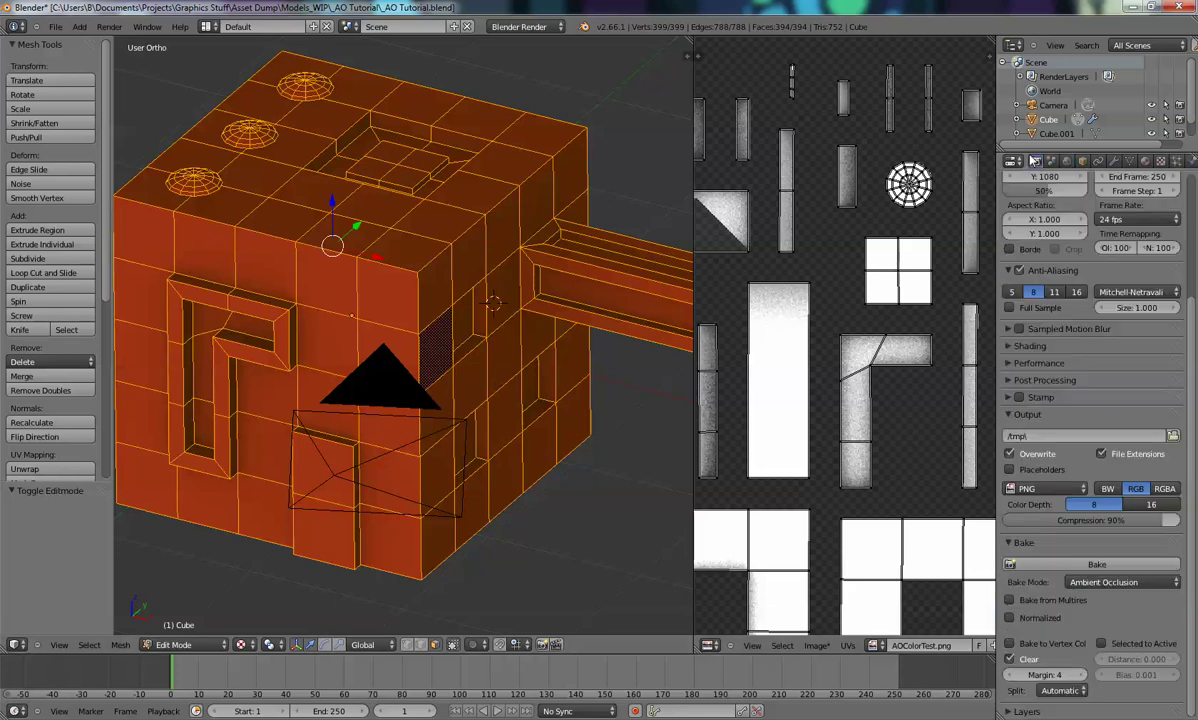
pyautogui.click(1097, 564)
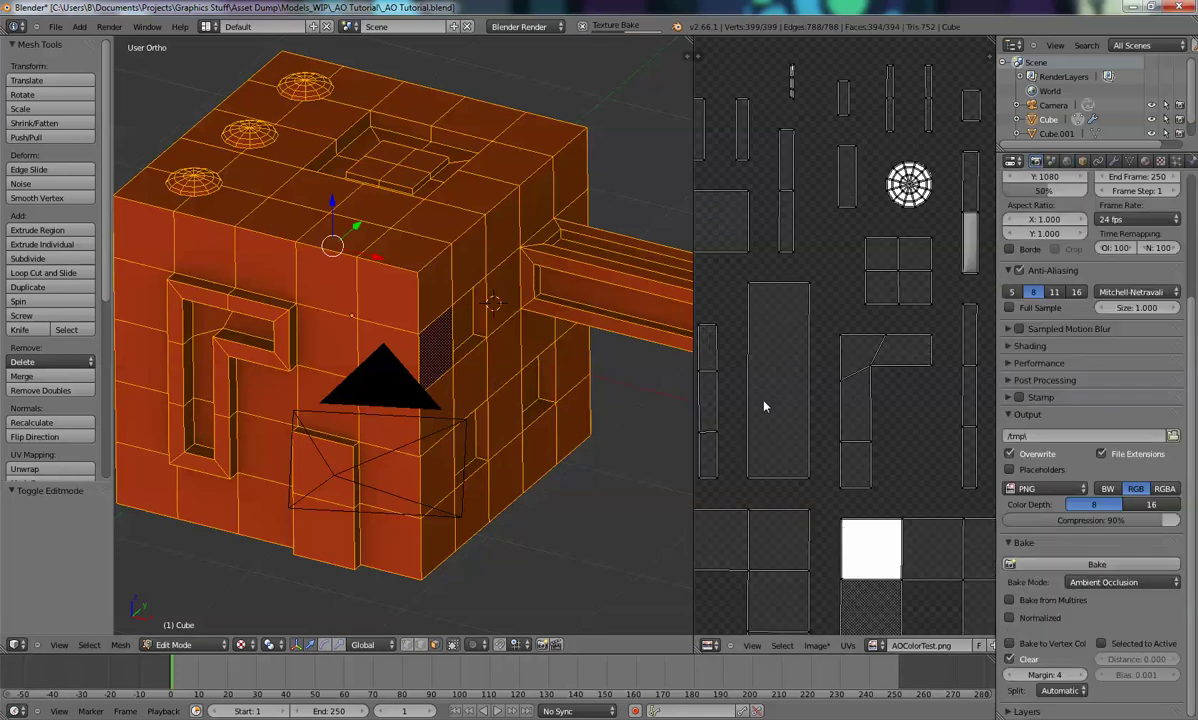
pyautogui.scroll(-3, 800, 318)
pyautogui.scroll(-1, 800, 318)
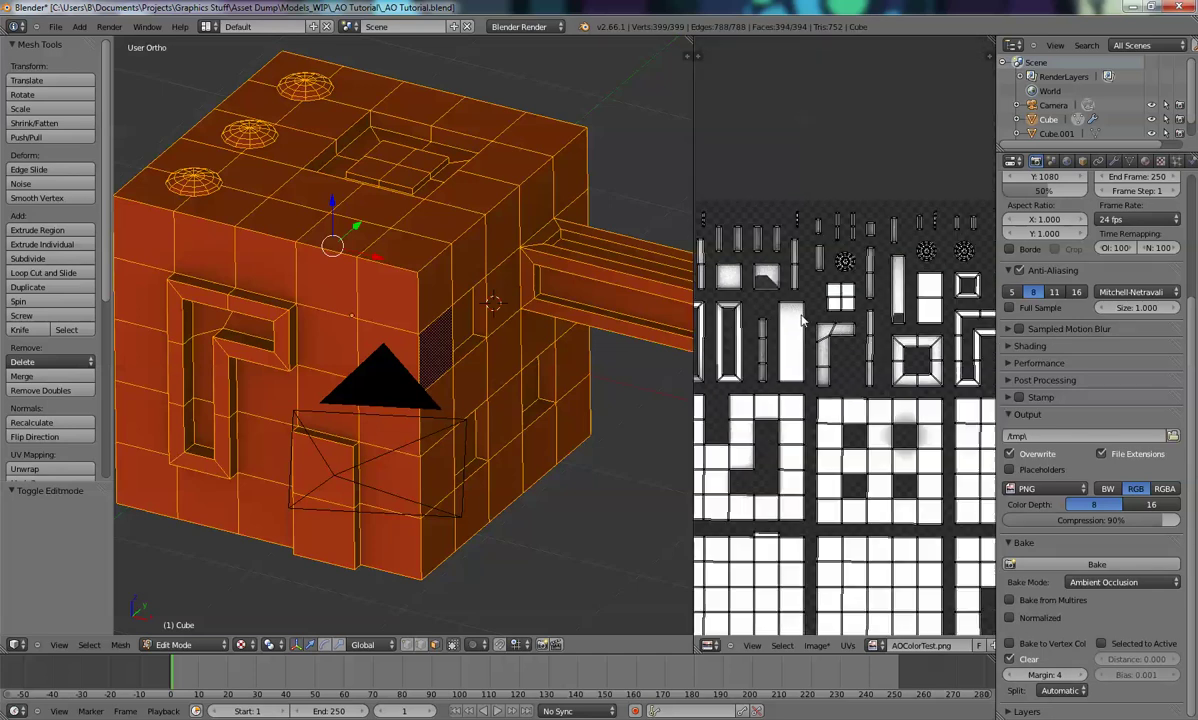
# Set the world's ambient occlusion factor to 1.5 and its blend mode to Add
pyautogui.click(1076, 161)
pyautogui.click(1067, 161)
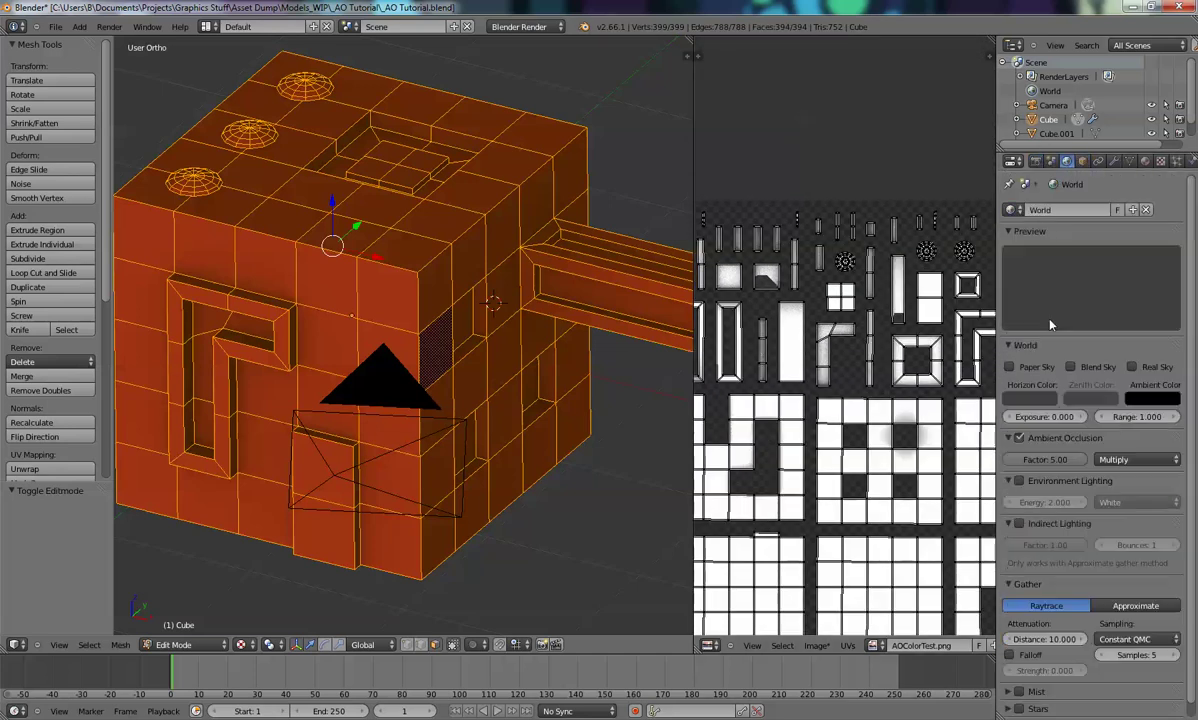
pyautogui.click(1047, 460)
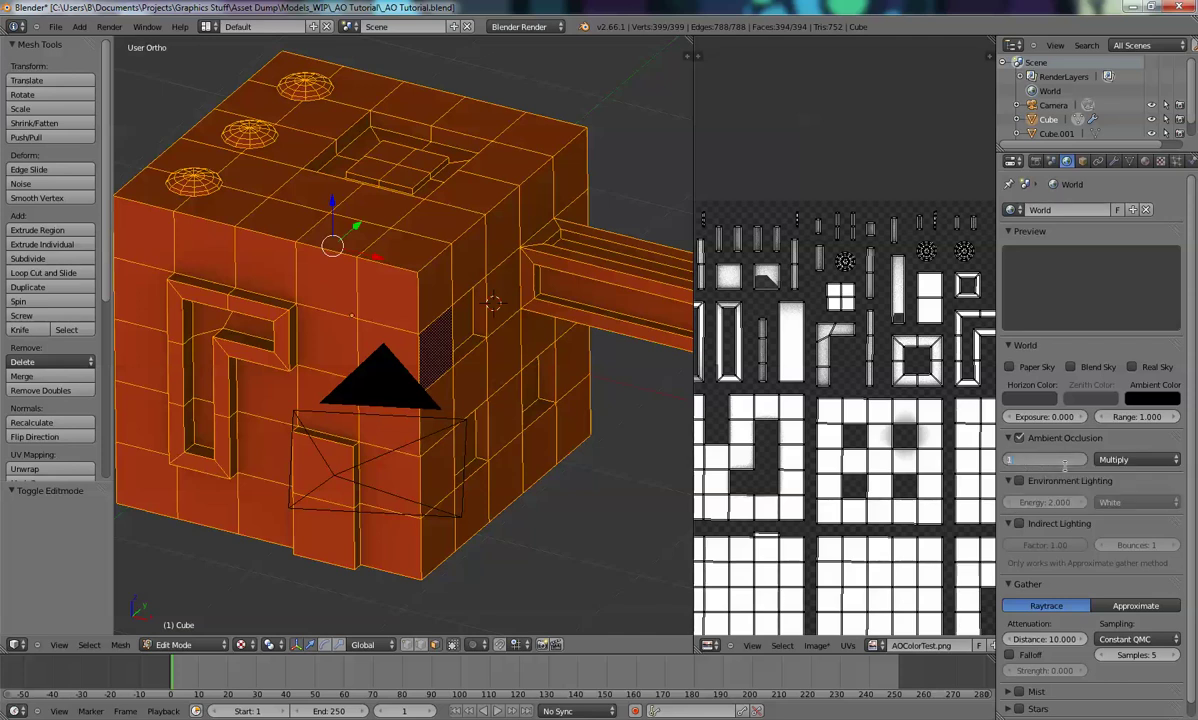
pyautogui.write('1.5')
pyautogui.press('Return')
pyautogui.click(1133, 462)
pyautogui.click(1119, 457)
# Rebake the ambient occlusion with the Add mode and inspect the L-shaped UV island up close
pyautogui.click(1035, 161)
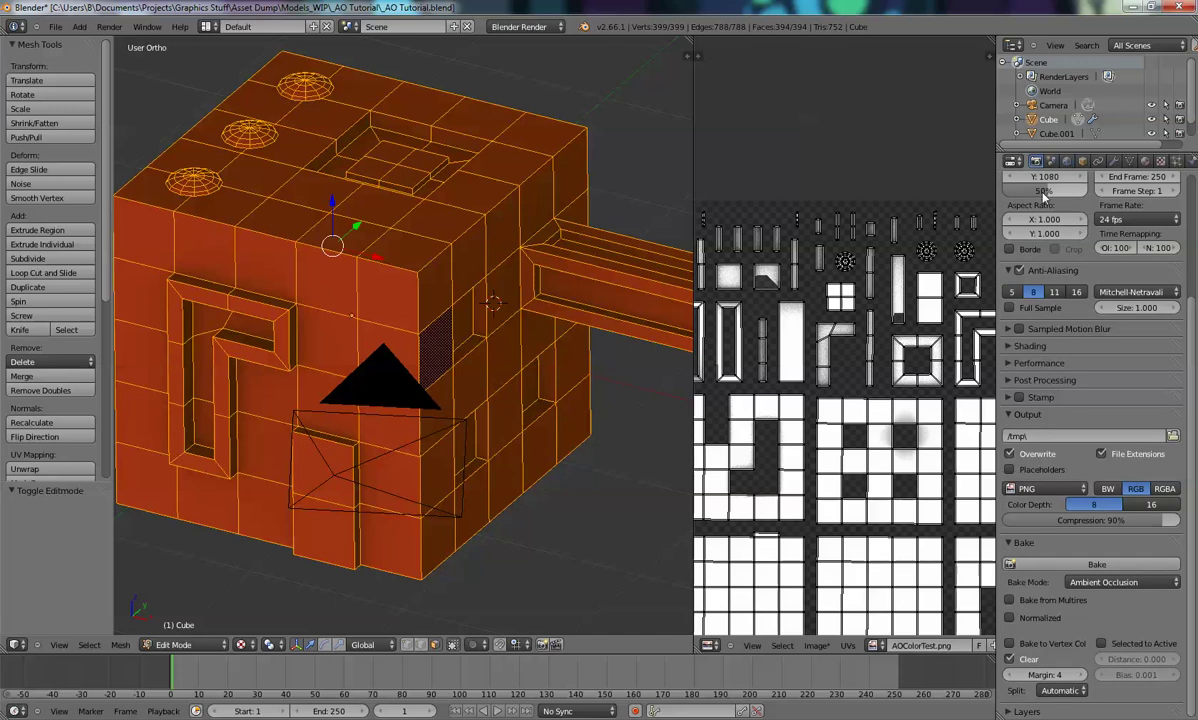
pyautogui.scroll(-3, 1052, 246)
pyautogui.scroll(-2, 1090, 569)
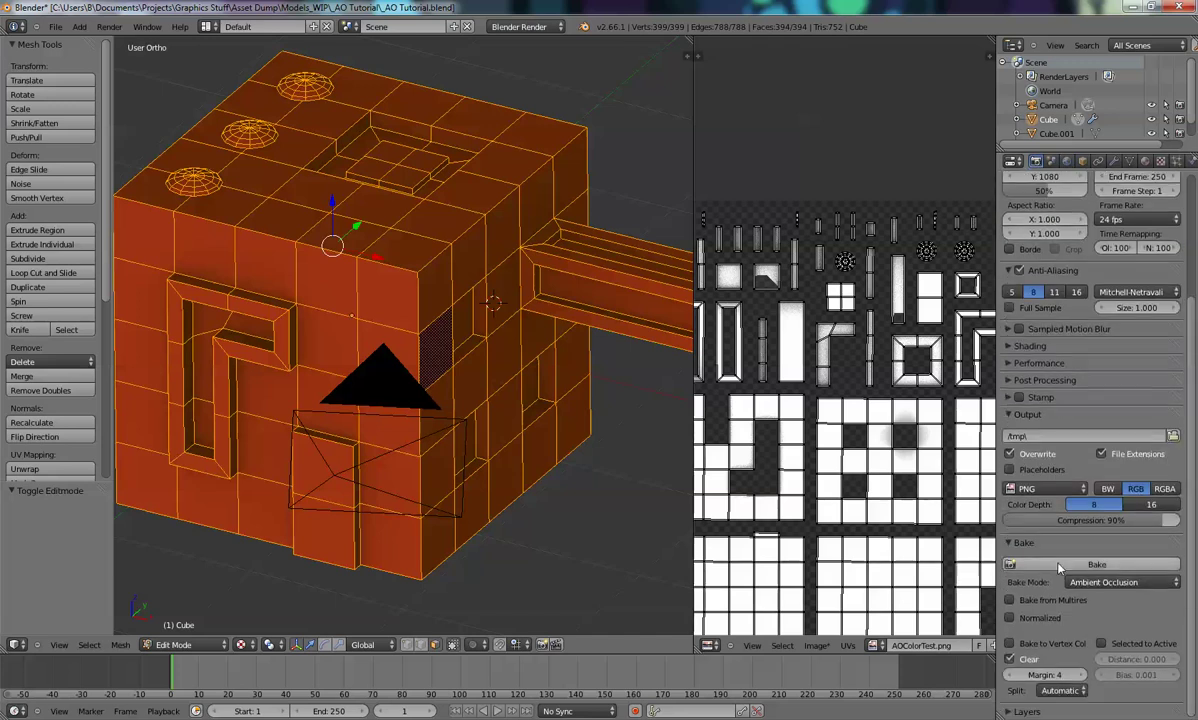
pyautogui.click(1062, 565)
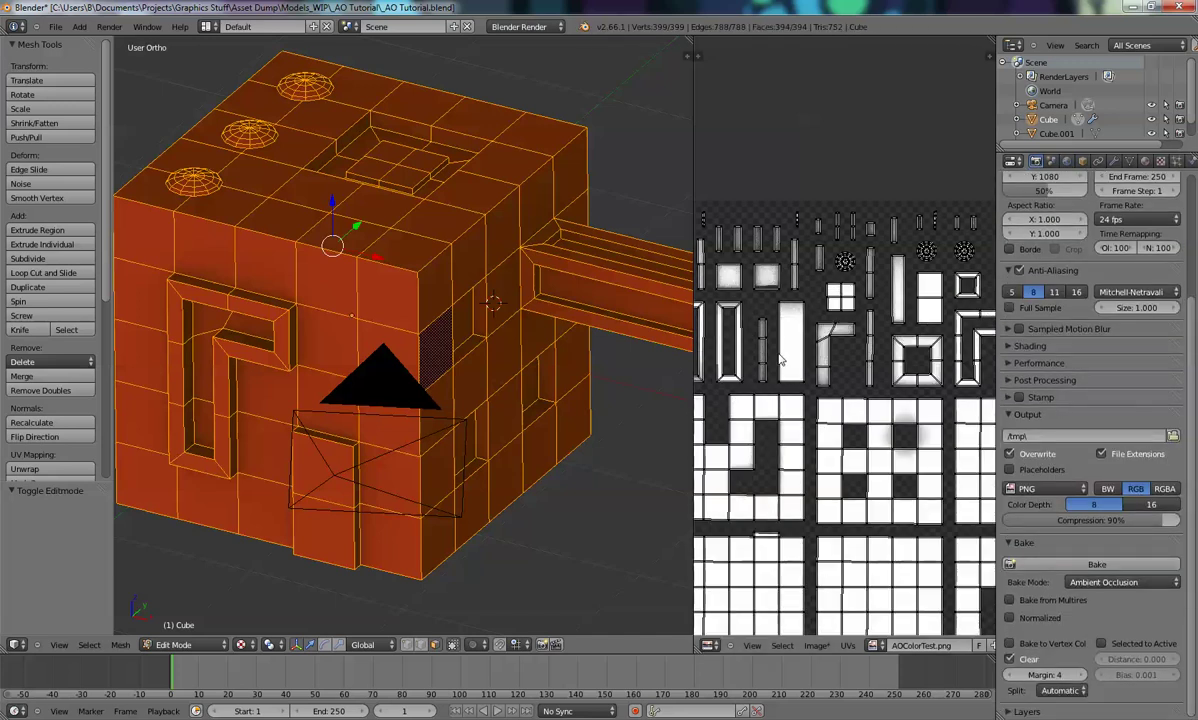
pyautogui.scroll(4, 790, 360)
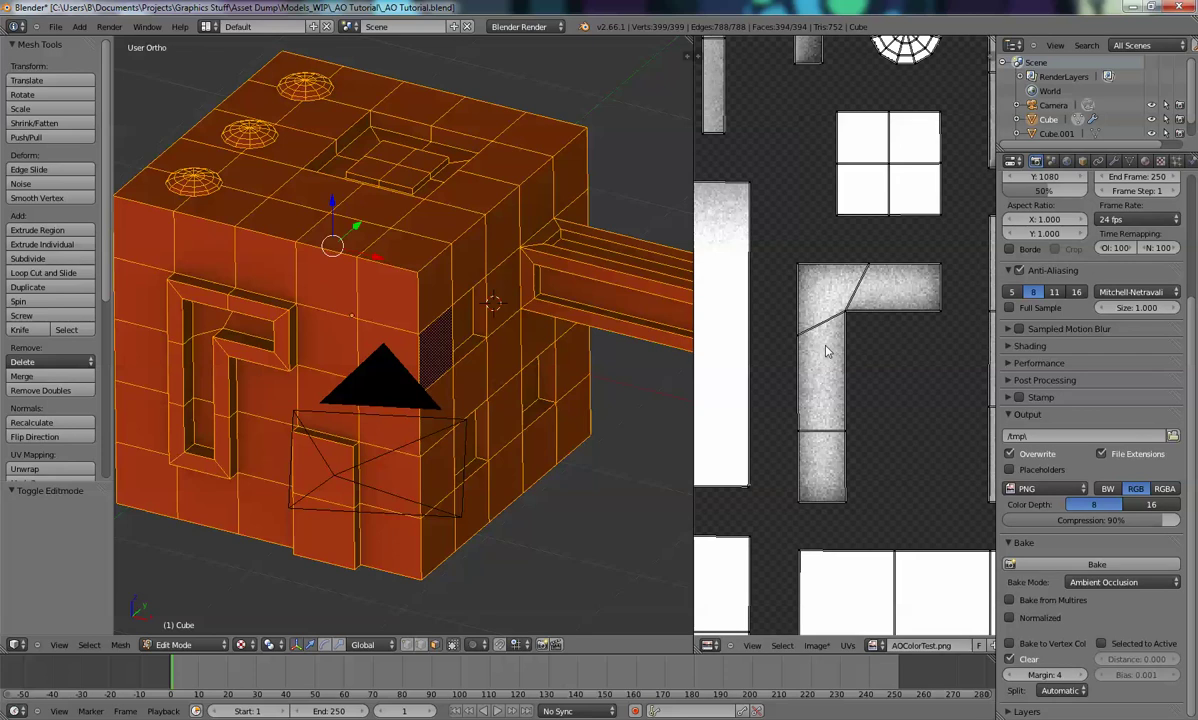
pyautogui.scroll(-2, 826, 350)
# Switch the world's ambient occlusion blend mode back to Multiply
pyautogui.click(1066, 161)
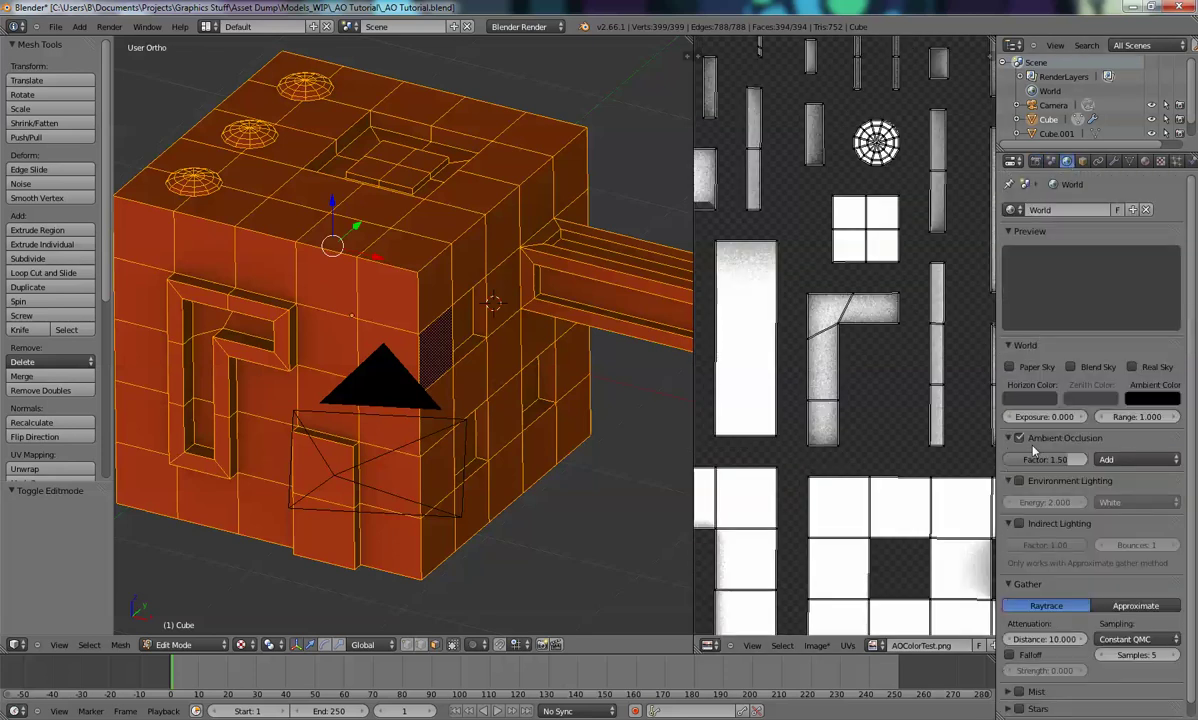
pyautogui.click(1129, 455)
pyautogui.click(1120, 448)
pyautogui.click(1036, 161)
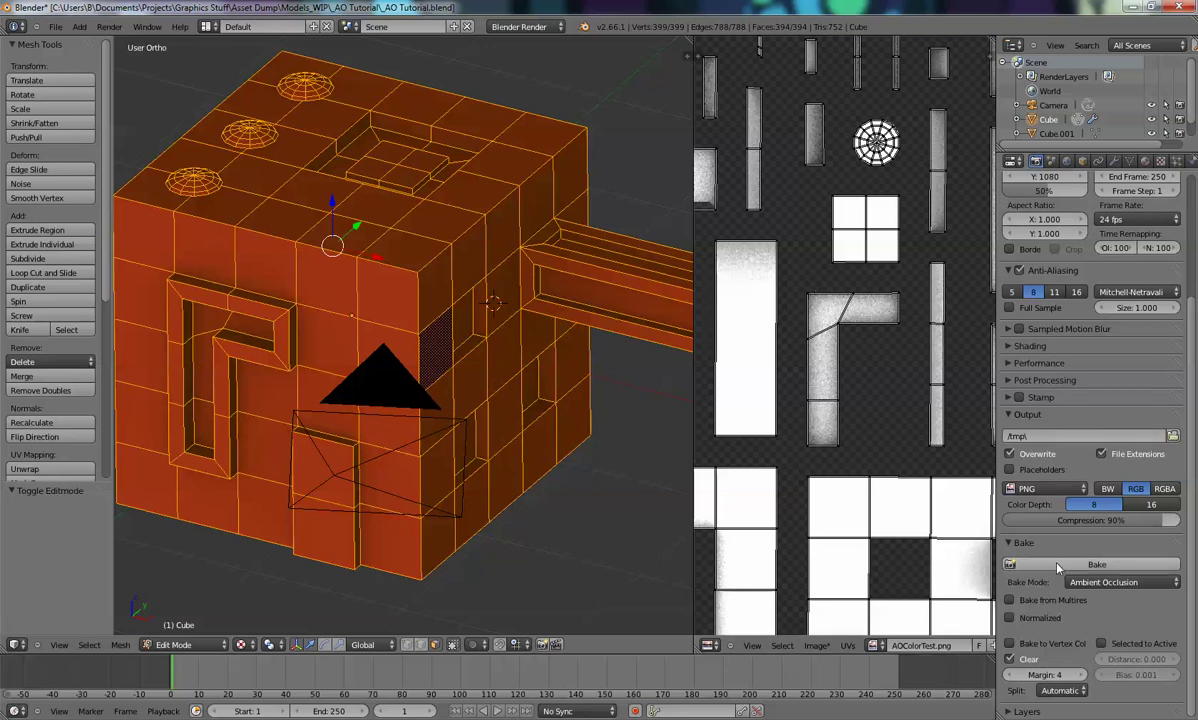
# Raise the world's Gather sampling to 10 samples
pyautogui.click(1066, 161)
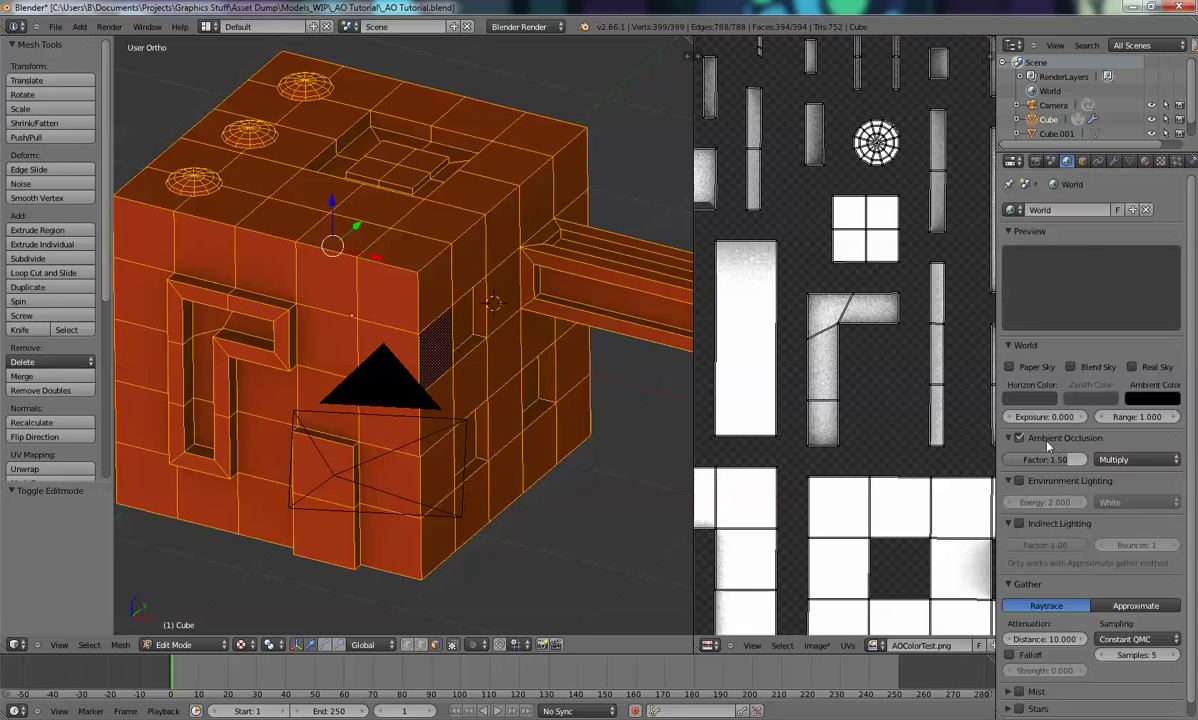
pyautogui.scroll(-1, 1118, 605)
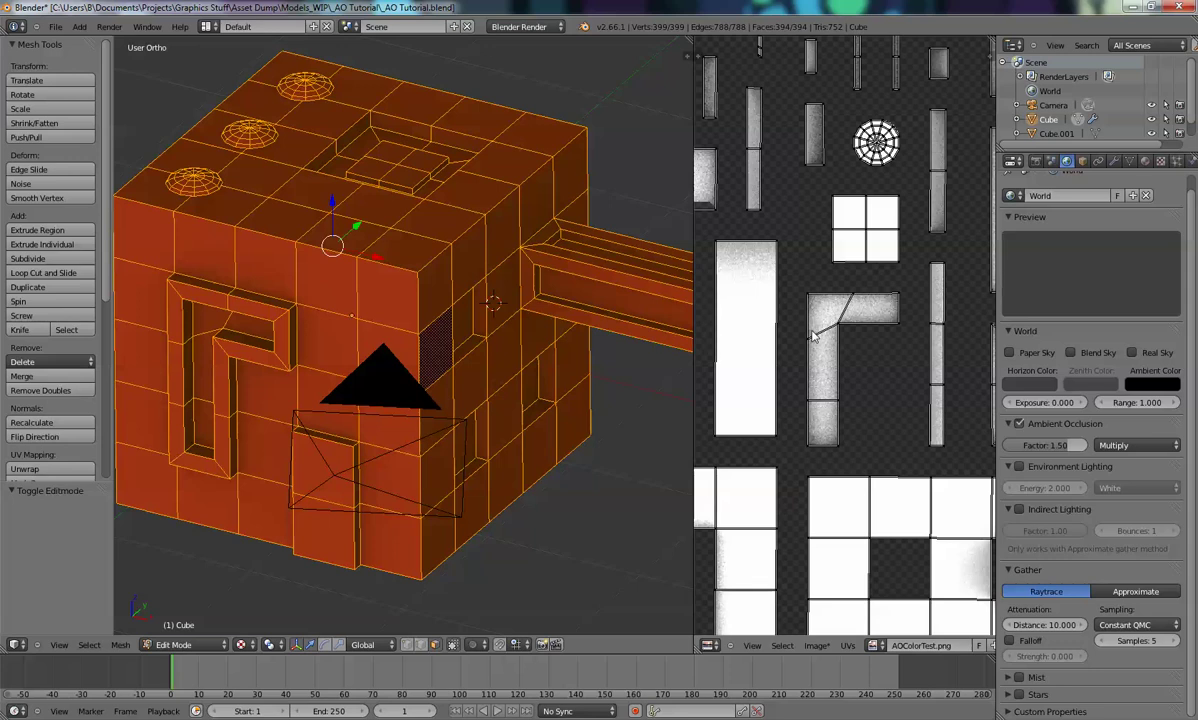
pyautogui.click(1176, 643)
pyautogui.click(1176, 643)
pyautogui.click(1176, 643)
pyautogui.click(1176, 643)
pyautogui.click(1176, 643)
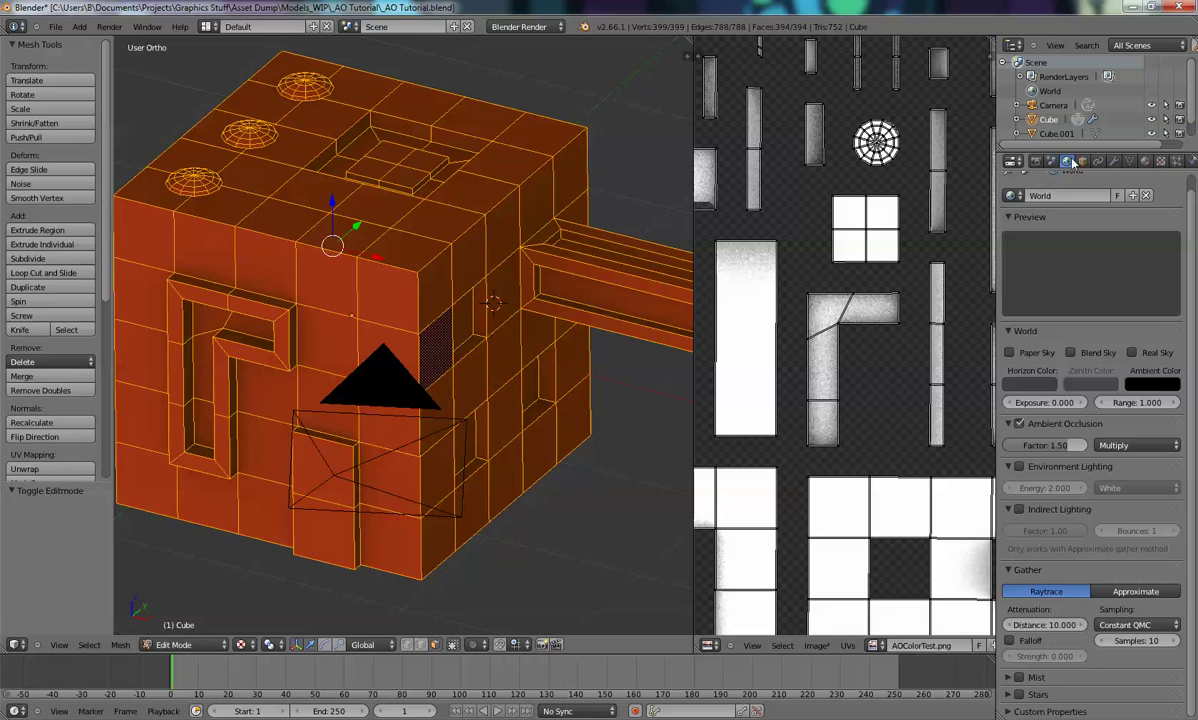
# Bake the ambient occlusion onto AOColorTest.png and view the baked image without the UV wireframe
pyautogui.click(1037, 163)
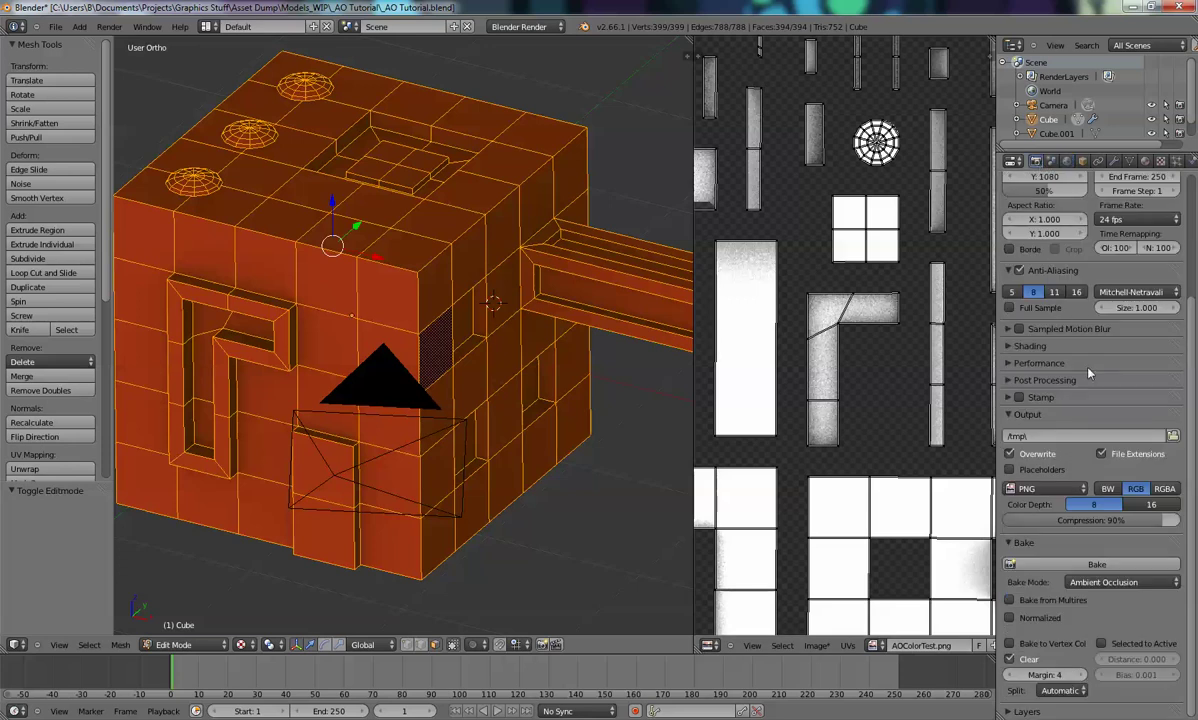
pyautogui.click(1046, 570)
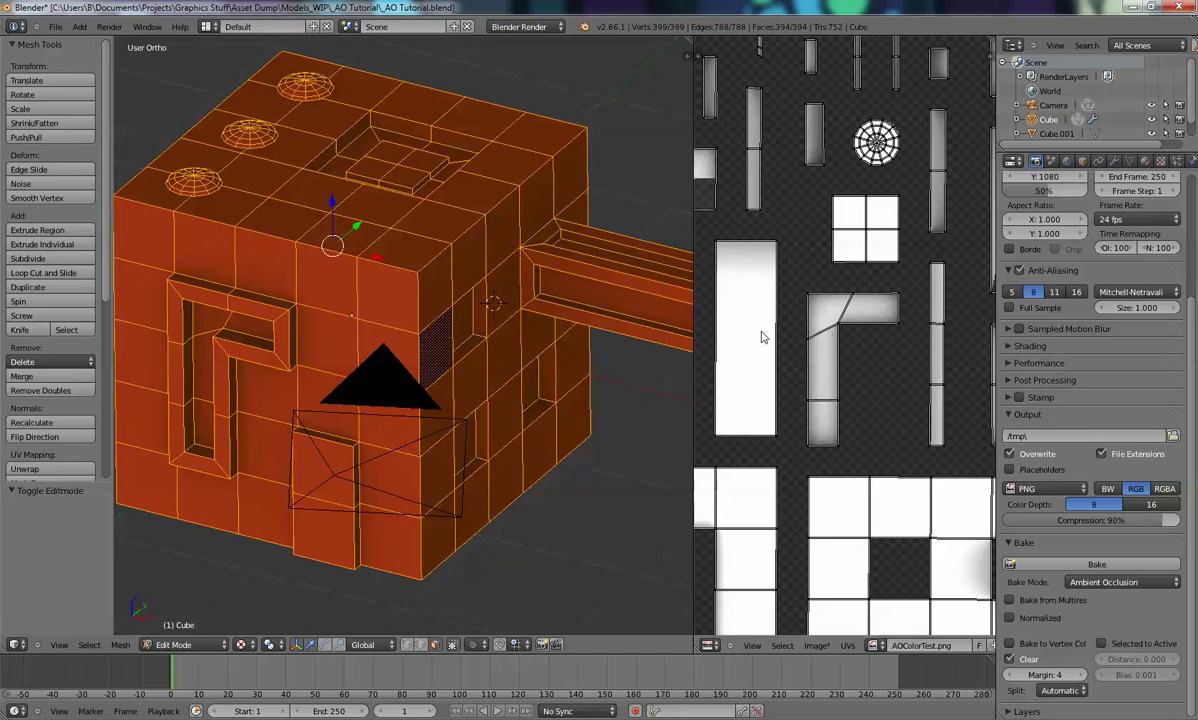
pyautogui.press('Tab')
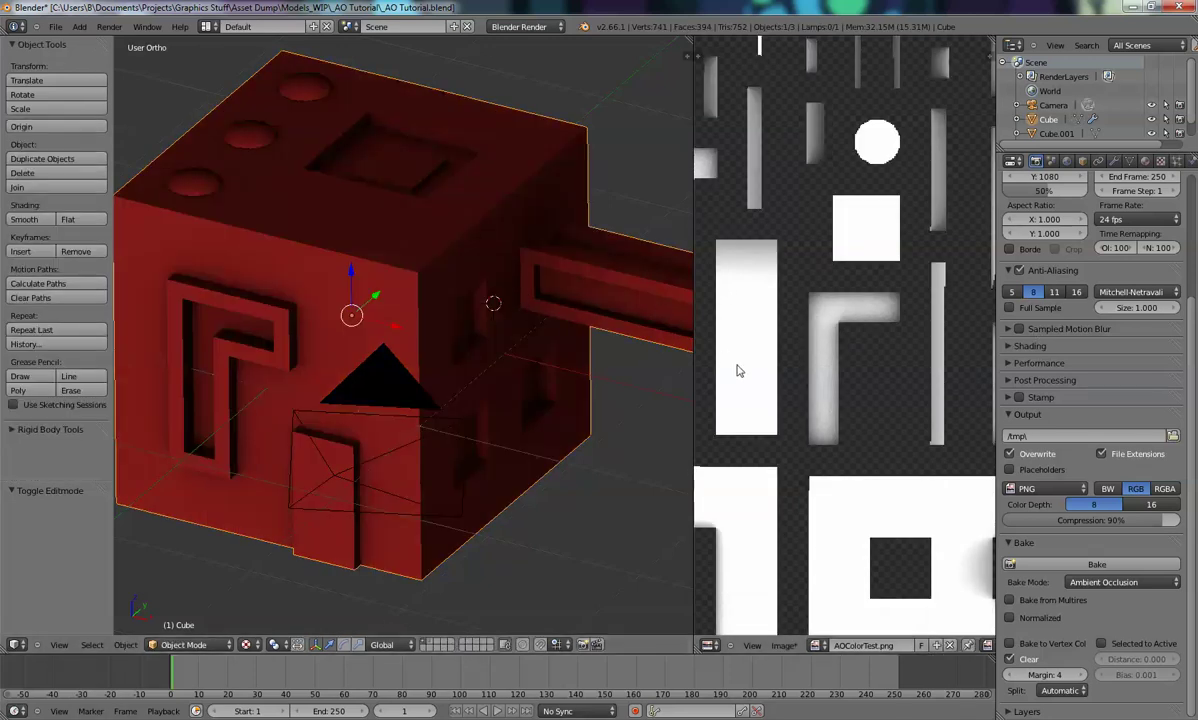
pyautogui.press('Tab')
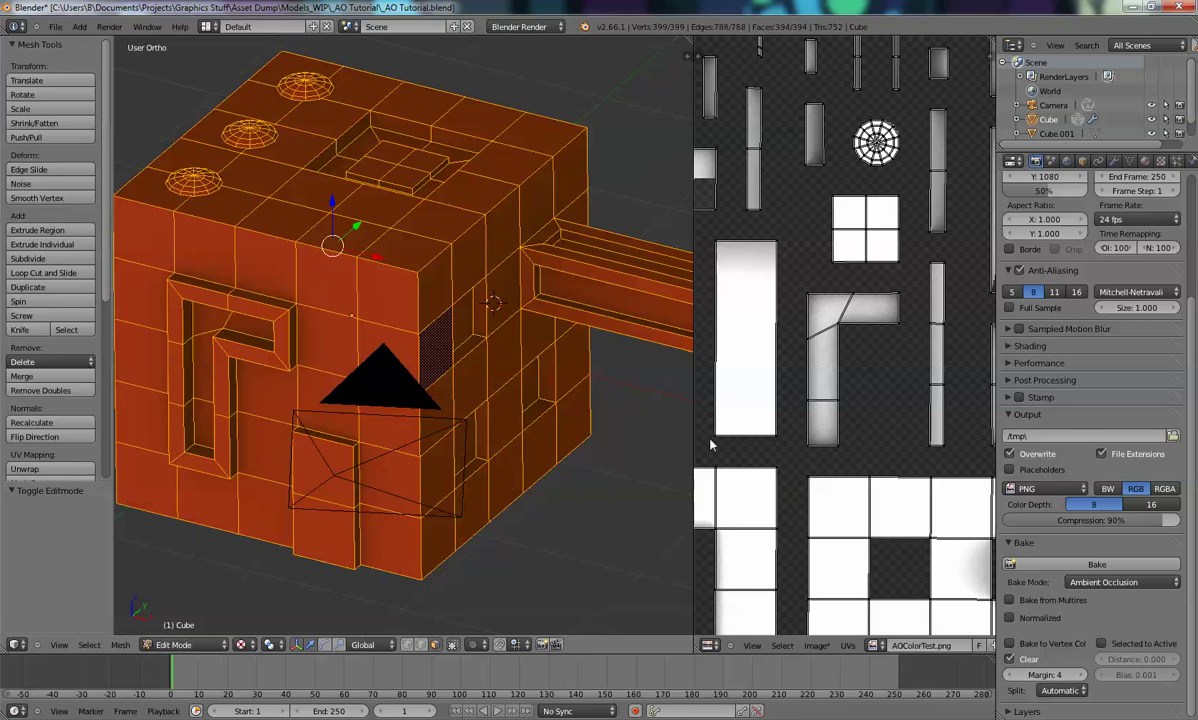
# Assign the AO Bake image to the cube's UVs and bake the ambient occlusion onto it
pyautogui.click(874, 645)
pyautogui.click(903, 495)
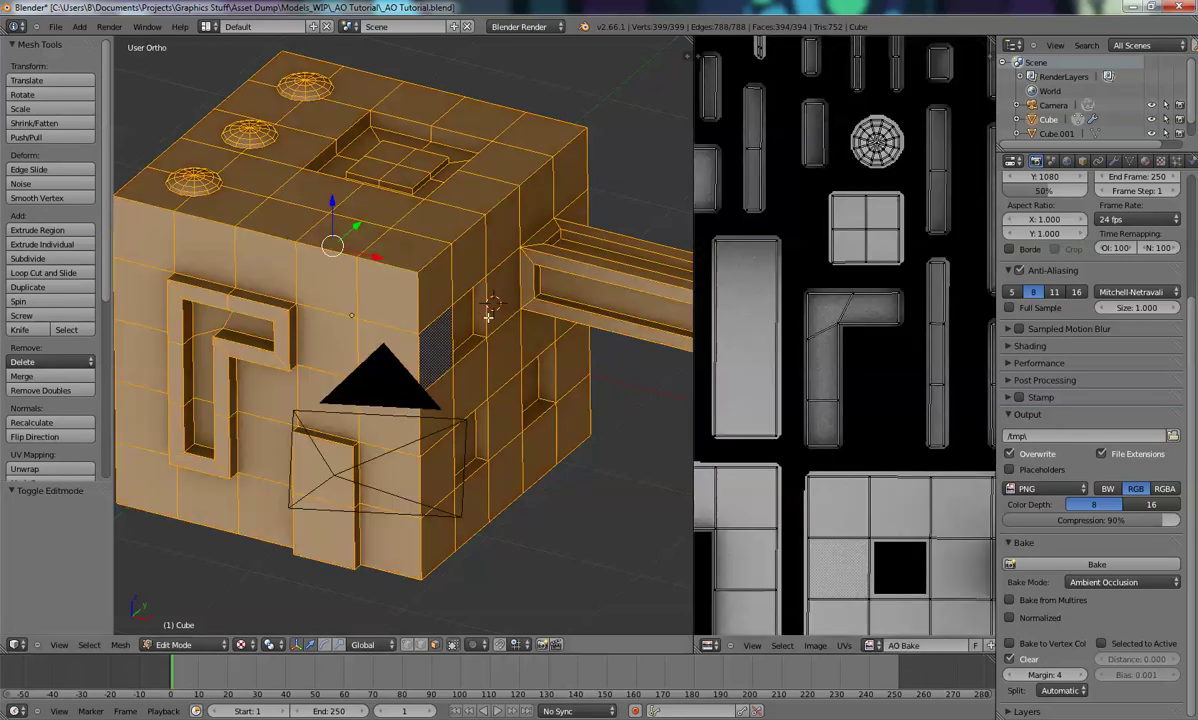
pyautogui.press('Tab')
pyautogui.keyDown('shift'); pyautogui.moveTo(568, 284); pyautogui.dragTo(544, 296, button='middle'); pyautogui.keyUp('shift')
pyautogui.press('Tab')
pyautogui.click(1069, 566)
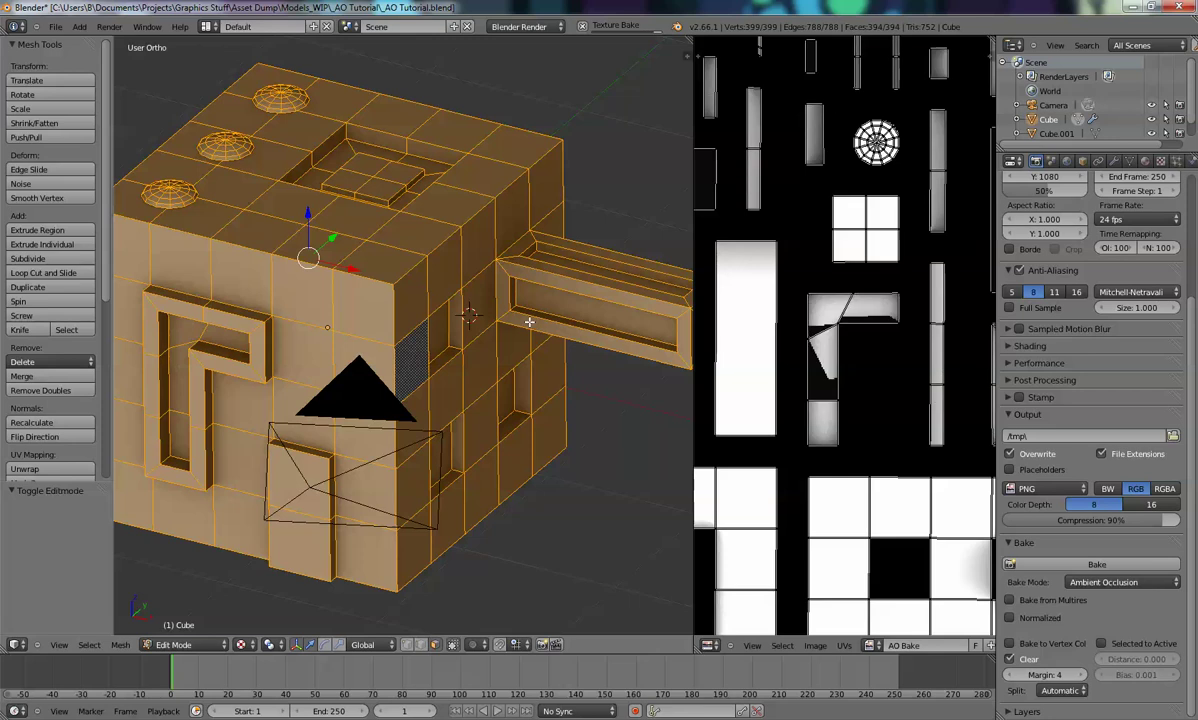
pyautogui.press('Tab')
pyautogui.press('Tab')
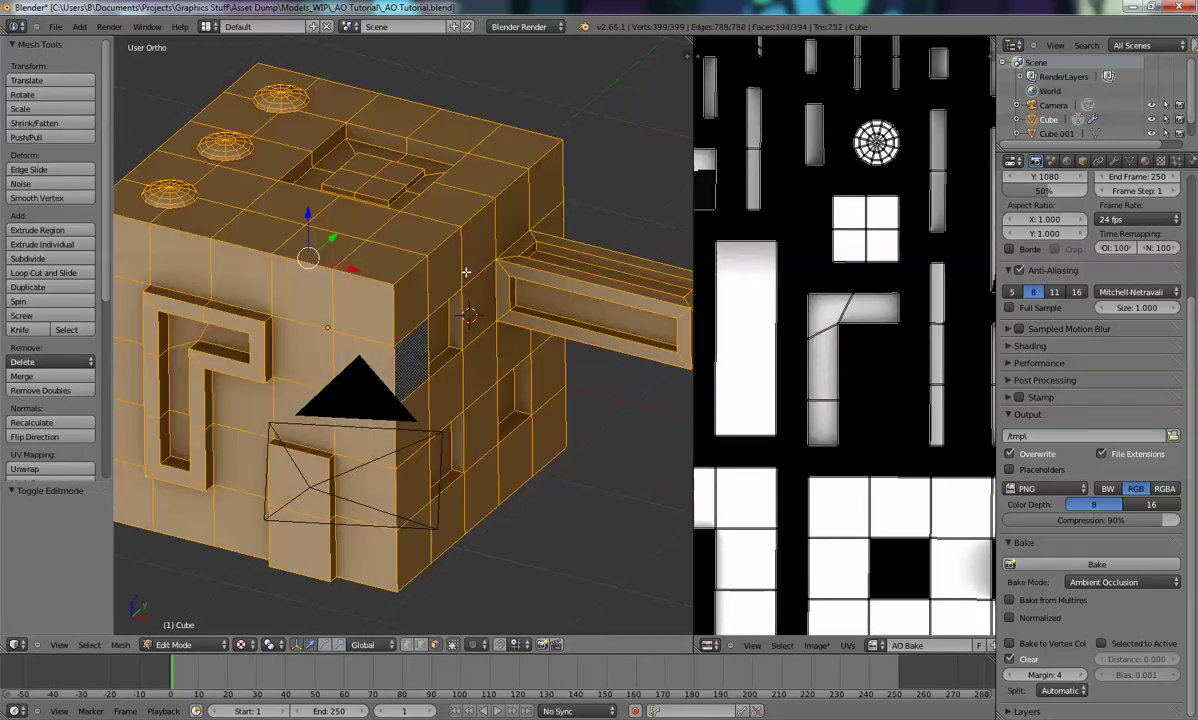
# Reselect the whole cube mesh, pick the AO Bake image for it again, and examine the extruded arm in Object Mode
pyautogui.press('Tab')
pyautogui.scroll(-5, 466, 272)
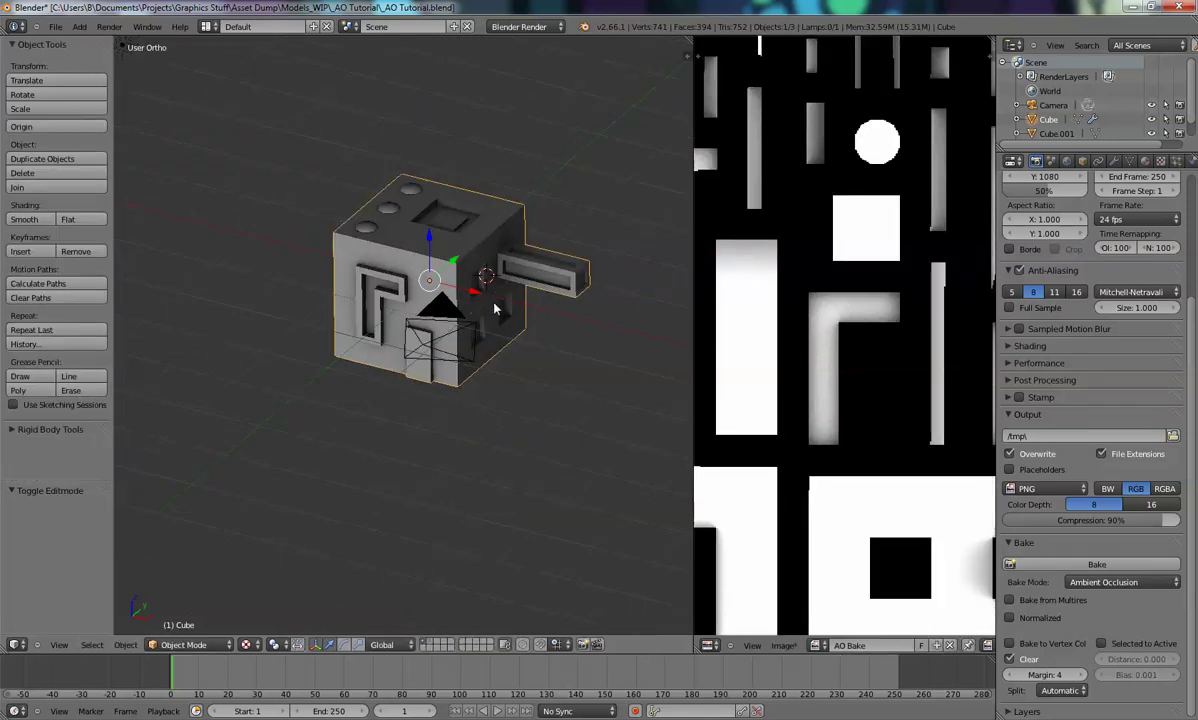
pyautogui.press('Tab')
pyautogui.press('a')
pyautogui.press('a')
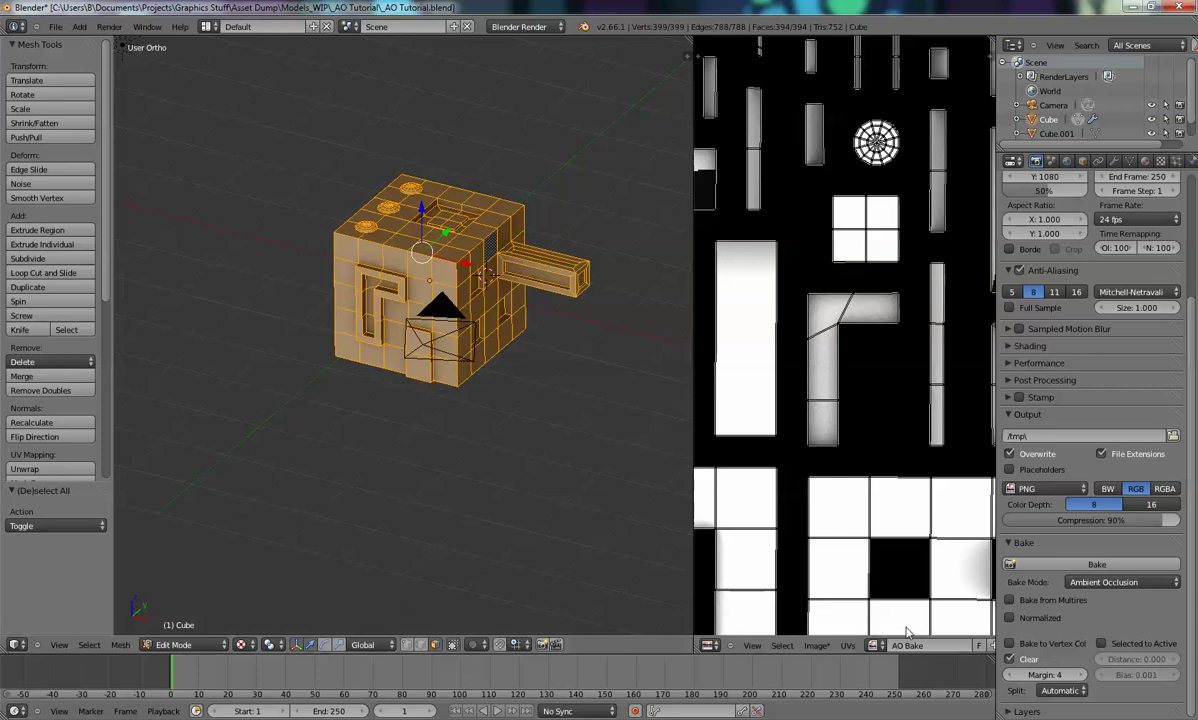
pyautogui.click(873, 645)
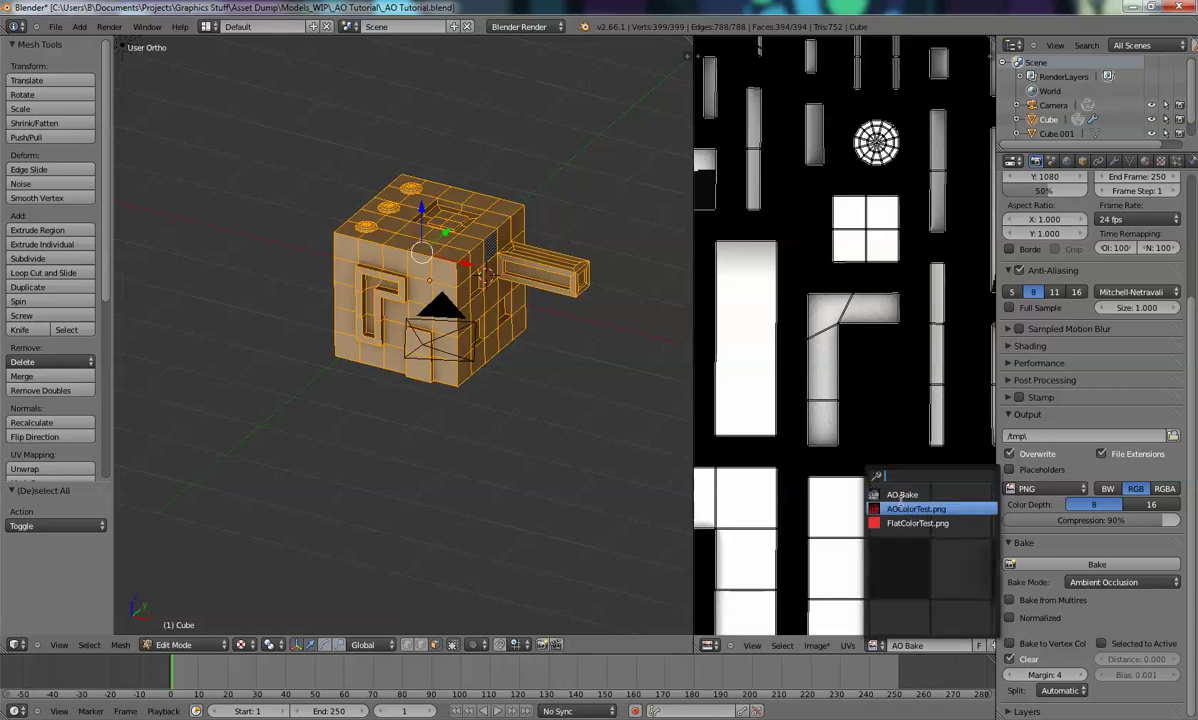
pyautogui.click(901, 495)
pyautogui.scroll(3, 517, 274)
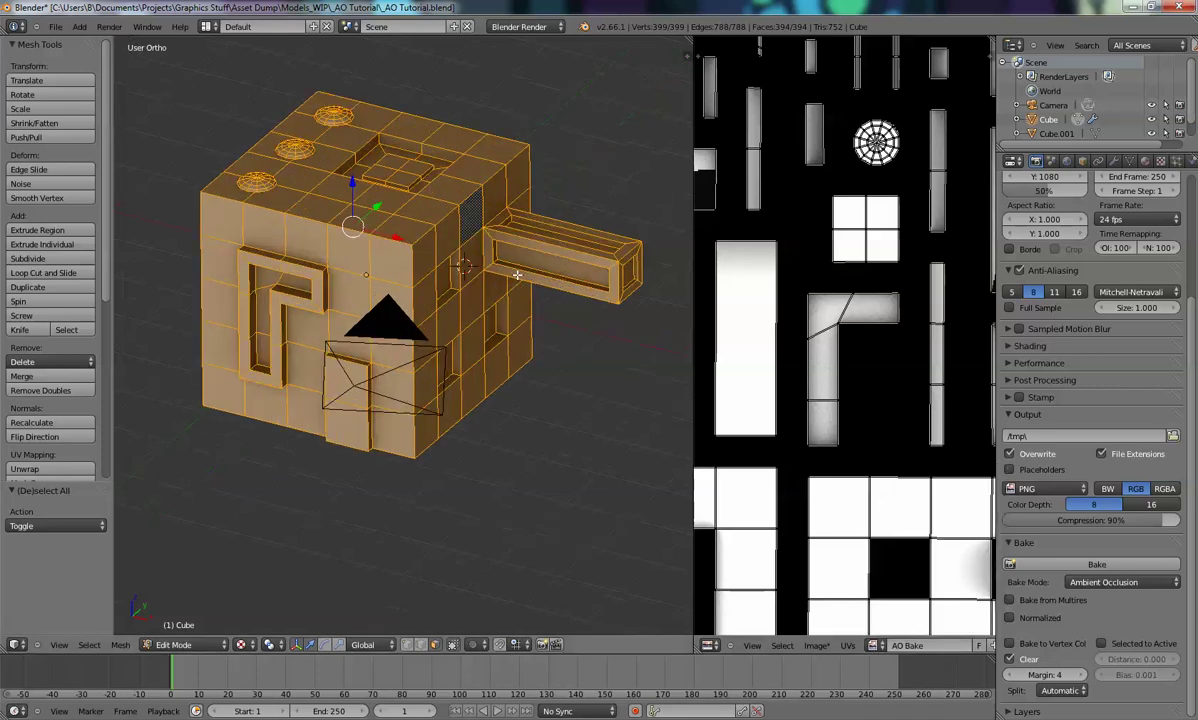
pyautogui.press('Tab')
pyautogui.scroll(3, 517, 274)
pyautogui.scroll(-6, 542, 272)
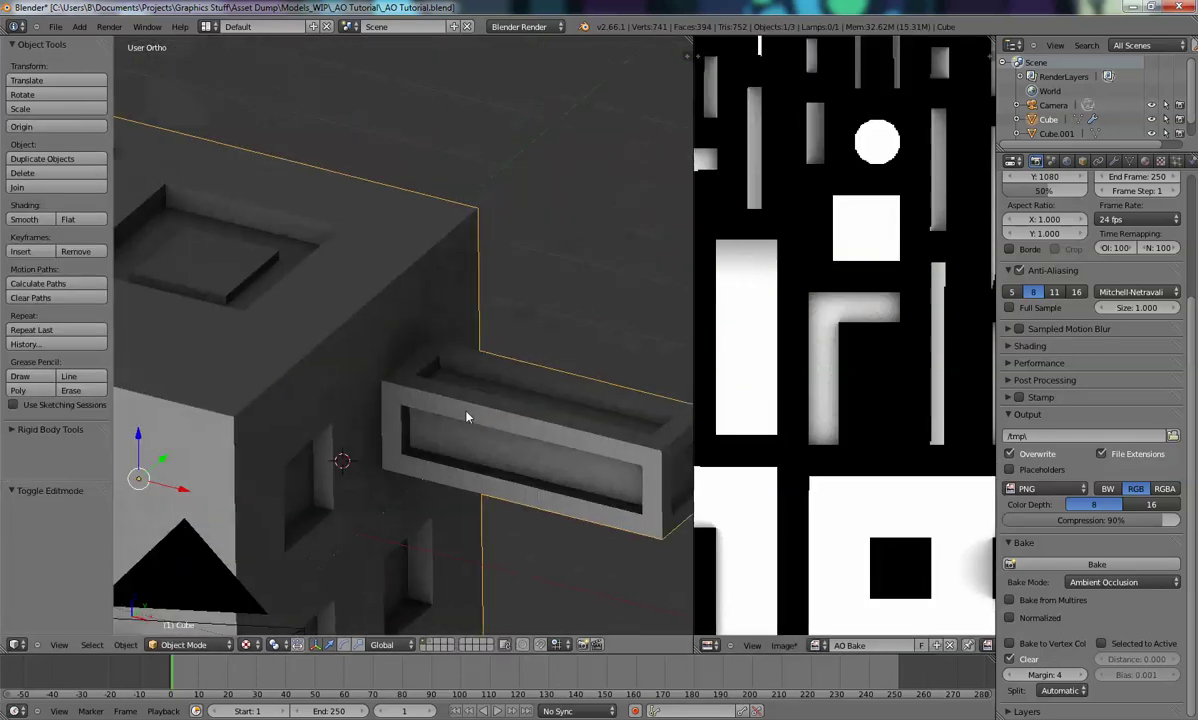
# Remove the AOColor material slot from the cube
pyautogui.click(1145, 161)
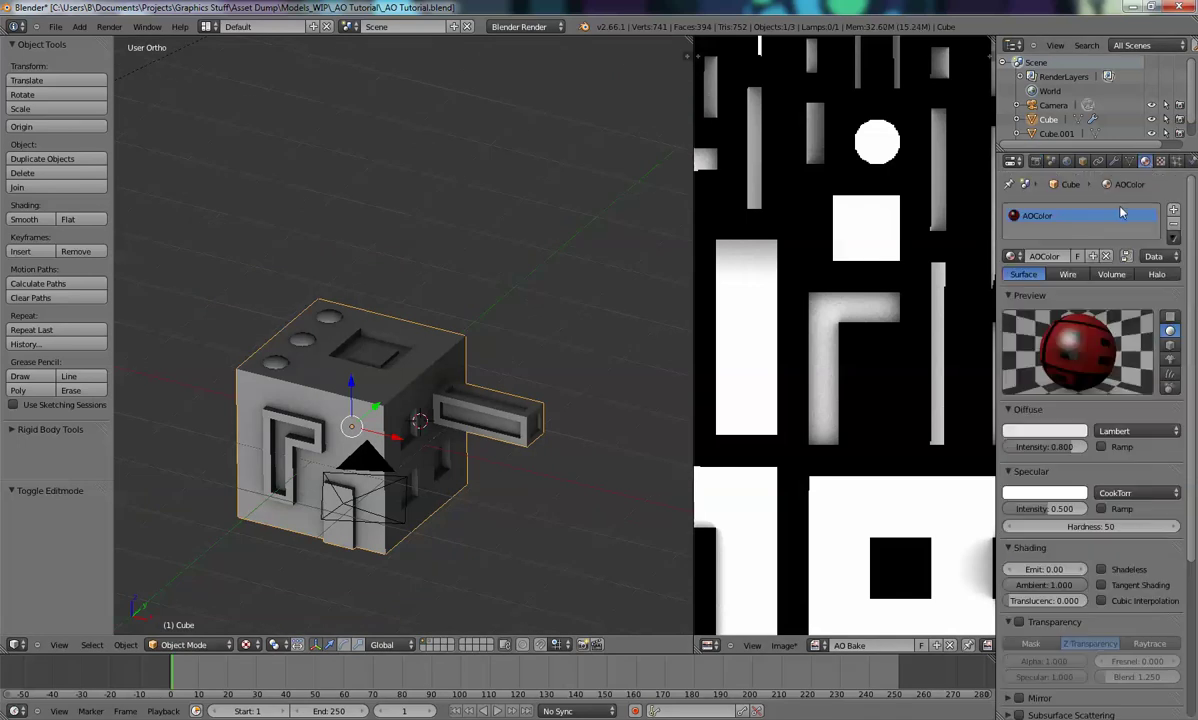
pyautogui.click(1175, 226)
pyautogui.click(1130, 161)
pyautogui.click(1145, 161)
pyautogui.scroll(4, 321, 382)
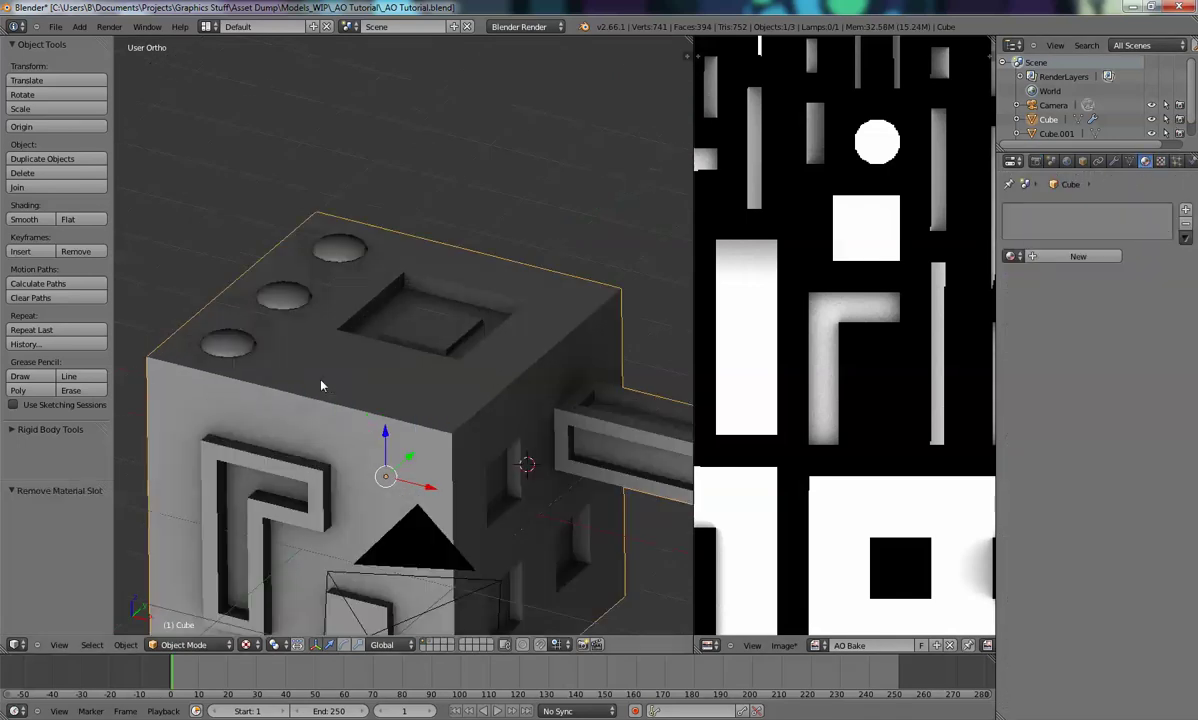
# Select all the cube's UVs, reapply the AO Bake image, and examine the material-free cube's shading in Object Mode
pyautogui.press('Tab')
pyautogui.keyDown('shift'); pyautogui.moveTo(565, 410); pyautogui.dragTo(455, 182, button='middle'); pyautogui.keyUp('shift')
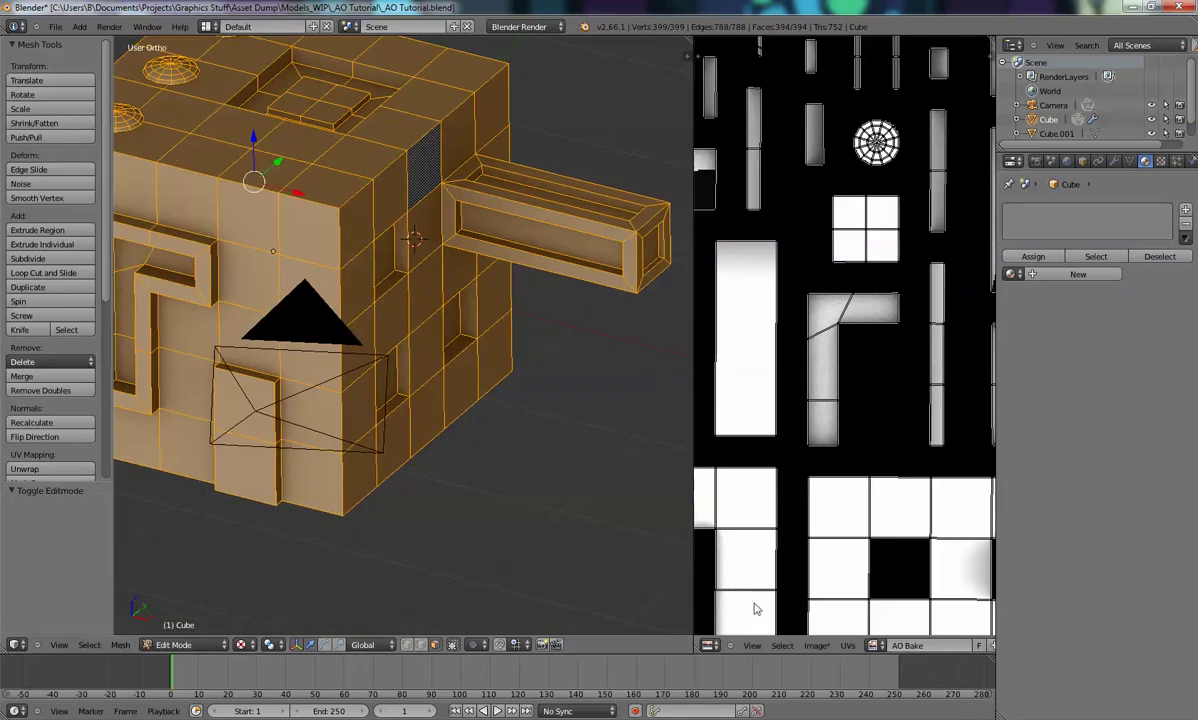
pyautogui.click(873, 645)
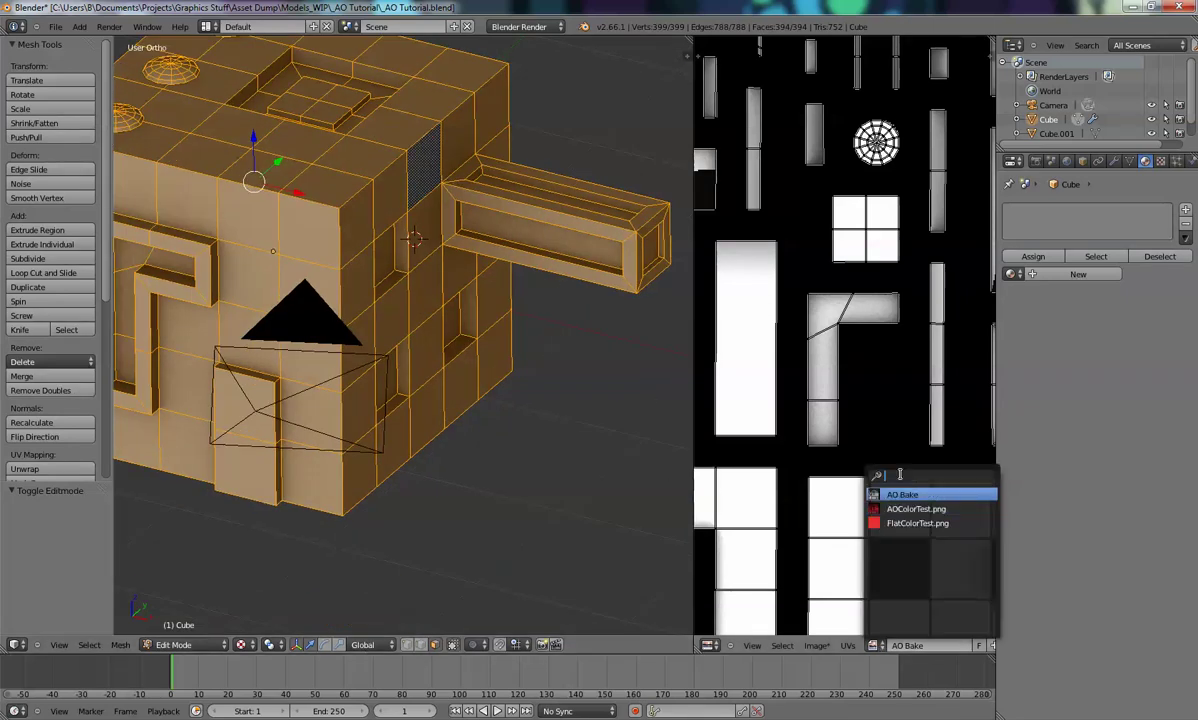
pyautogui.press('a')
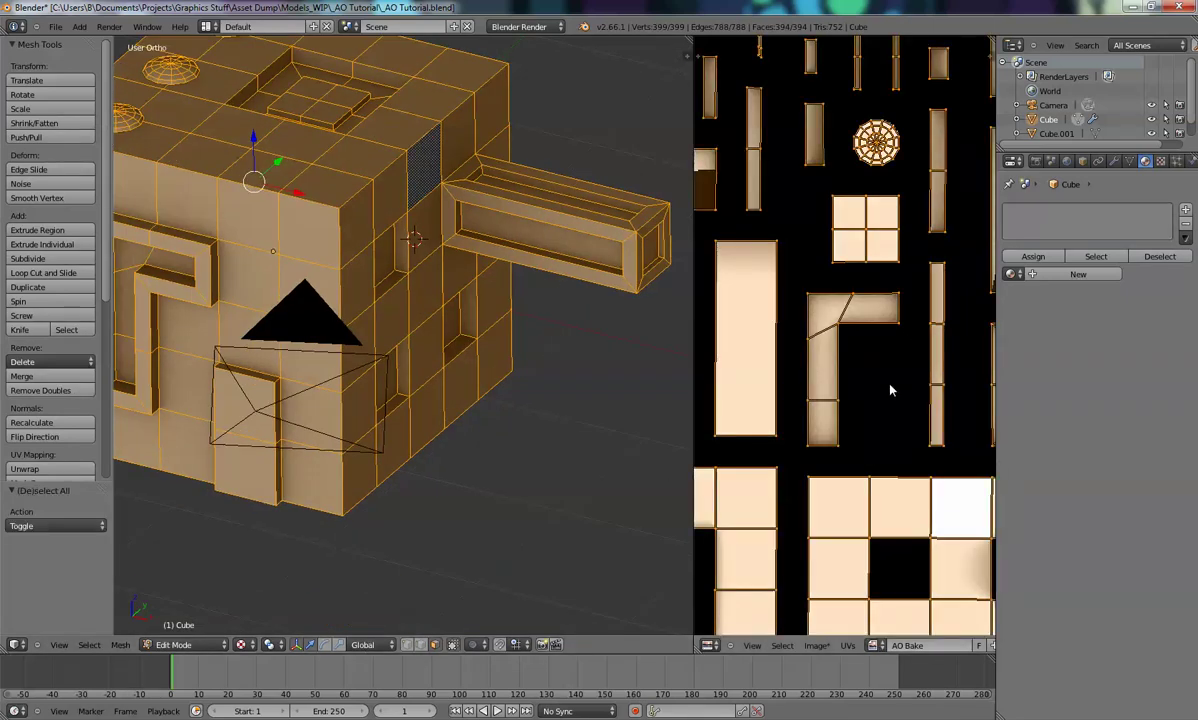
pyautogui.click(873, 645)
pyautogui.click(900, 494)
pyautogui.press('a')
pyautogui.press('Tab')
pyautogui.scroll(4, 476, 235)
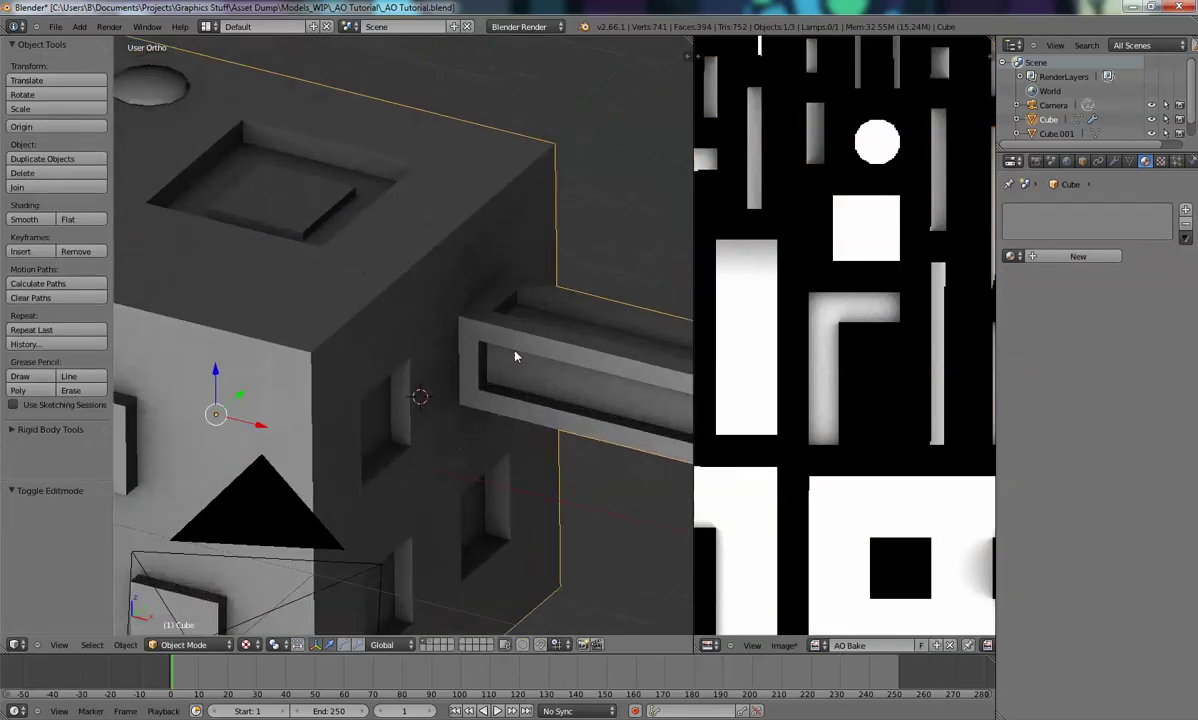
pyautogui.keyDown('shift'); pyautogui.moveTo(475, 318); pyautogui.dragTo(429, 156, button='middle'); pyautogui.keyUp('shift')
pyautogui.scroll(-3, 429, 156)
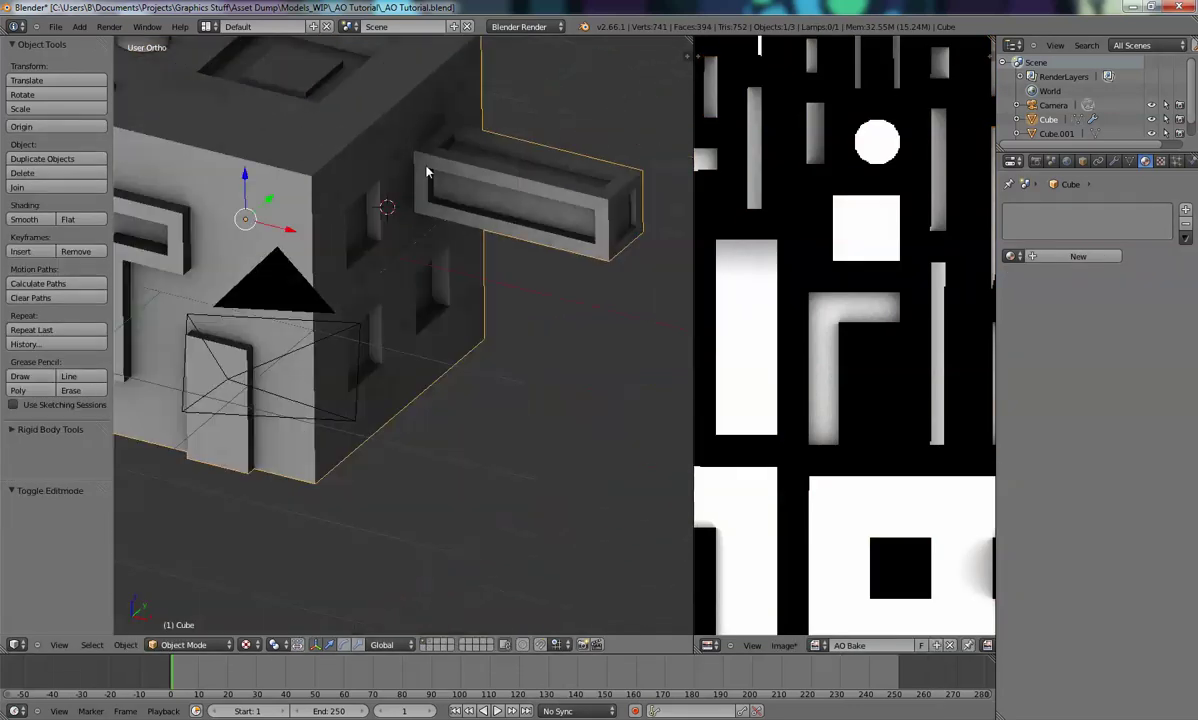
# Compare the cube in Solid and Texture viewport shading, and examine the AO Bake image around the L-shaped island
pyautogui.click(248, 646)
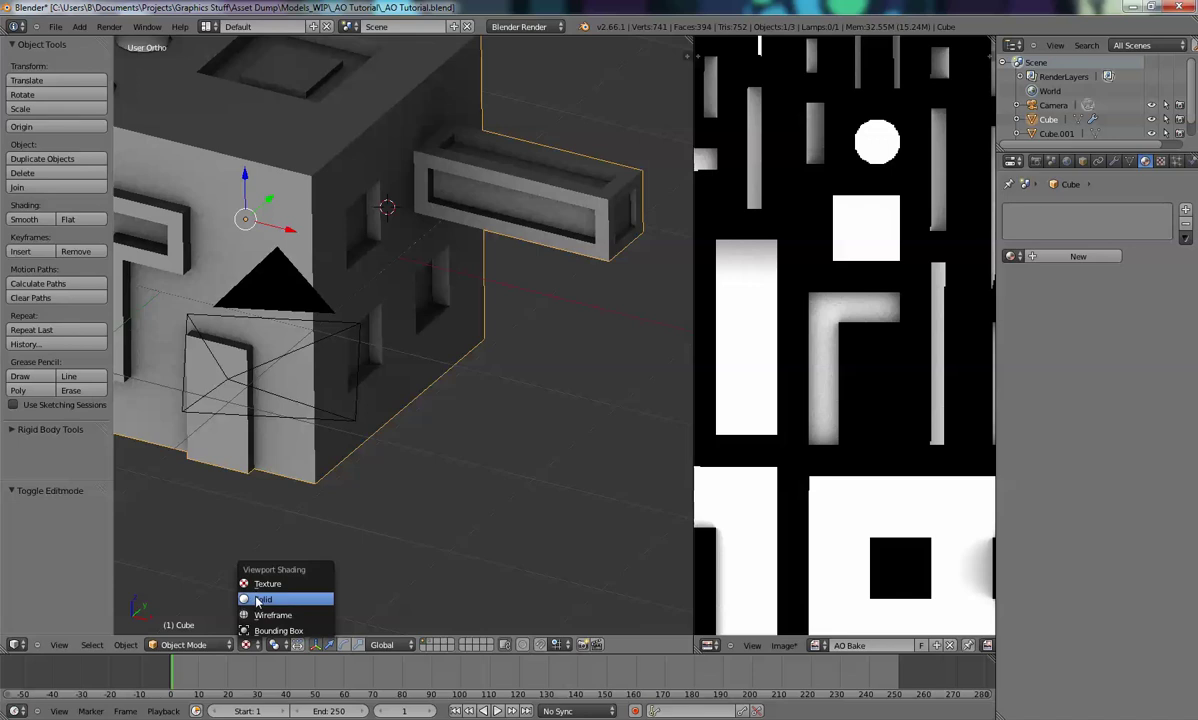
pyautogui.click(248, 565)
pyautogui.click(248, 645)
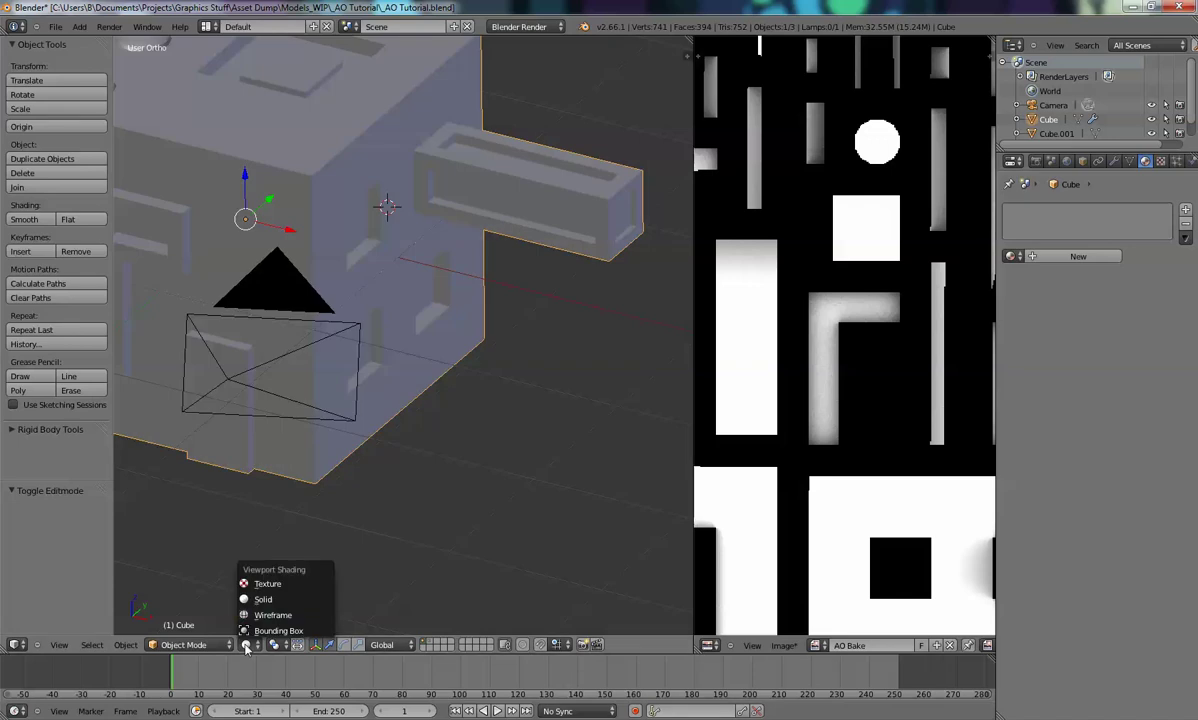
pyautogui.click(258, 577)
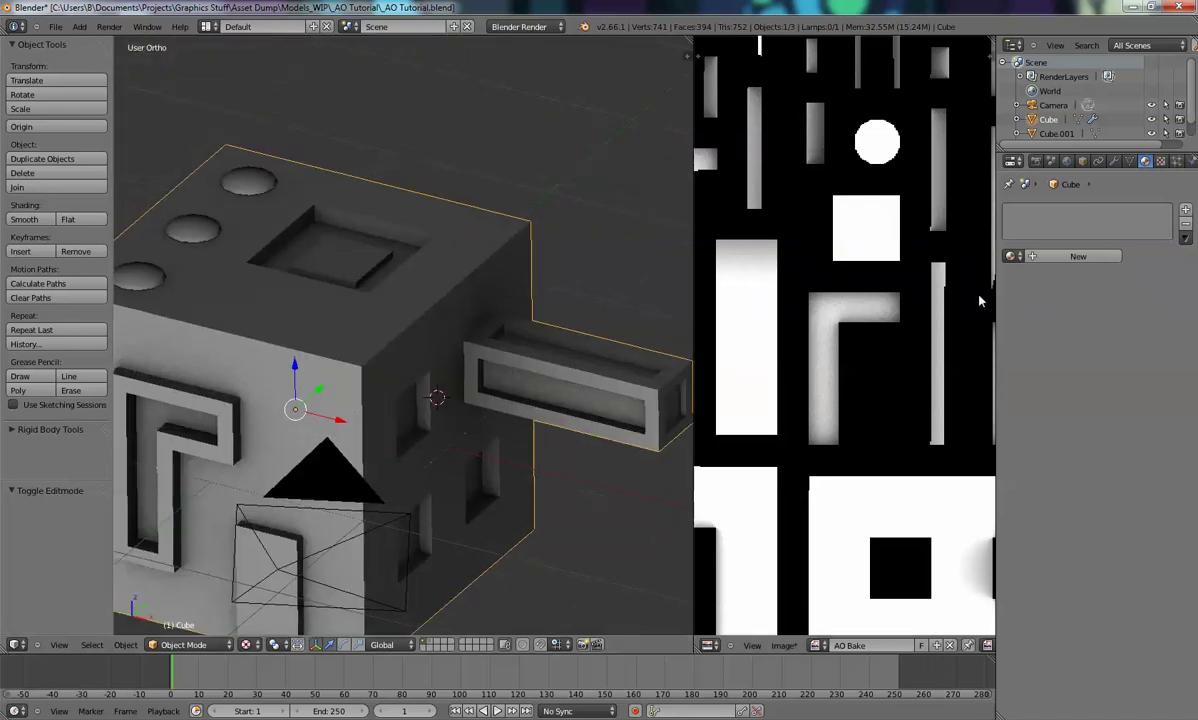
pyautogui.scroll(-4, 832, 364)
pyautogui.moveTo(832, 364); pyautogui.dragTo(778, 368, button='middle')
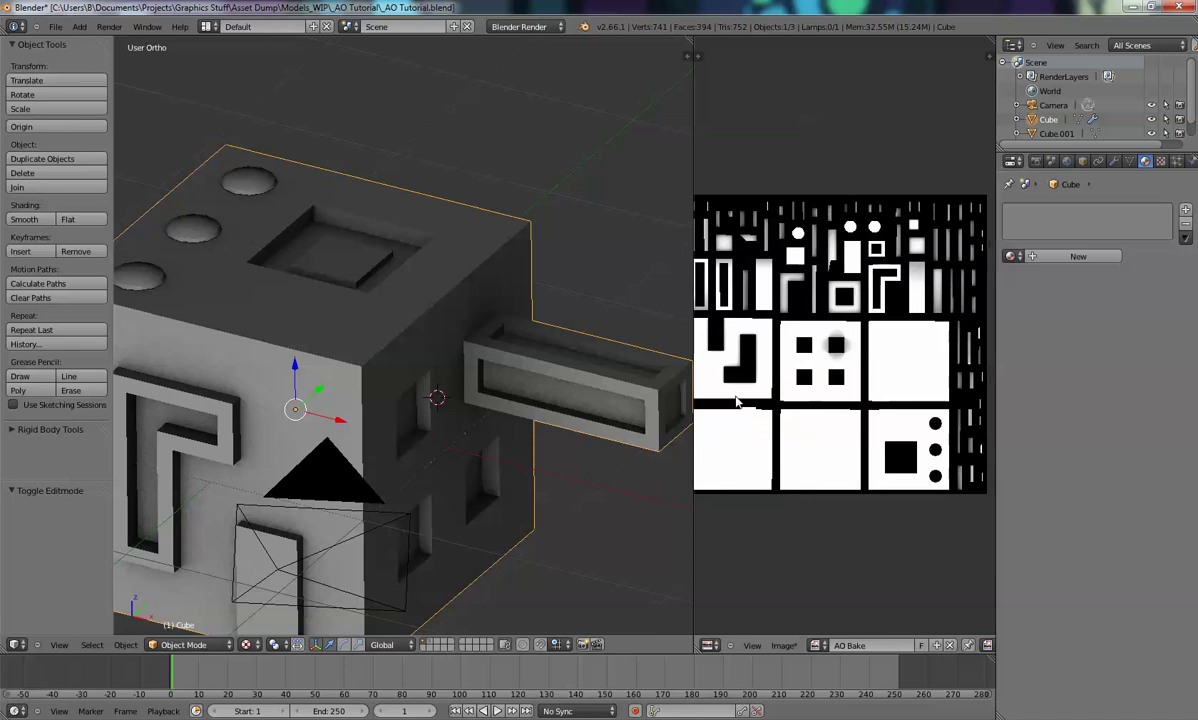
pyautogui.press('Tab')
pyautogui.press('Tab')
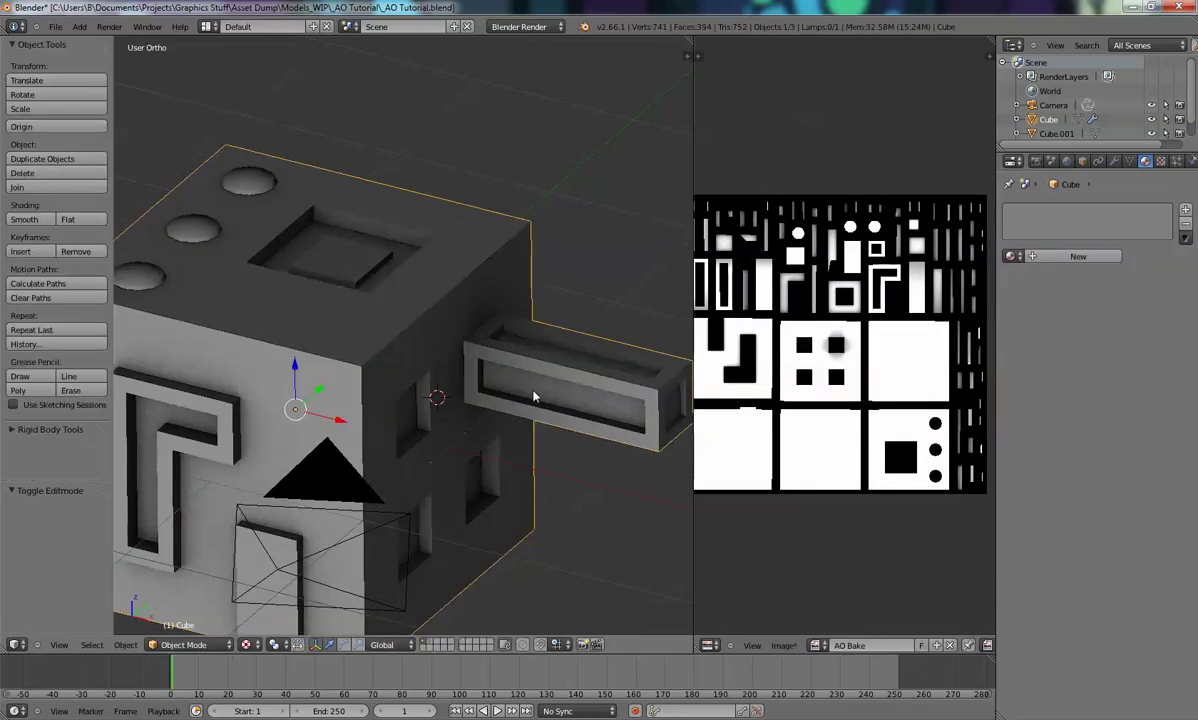
pyautogui.scroll(1, 855, 283)
pyautogui.scroll(3, 800, 328)
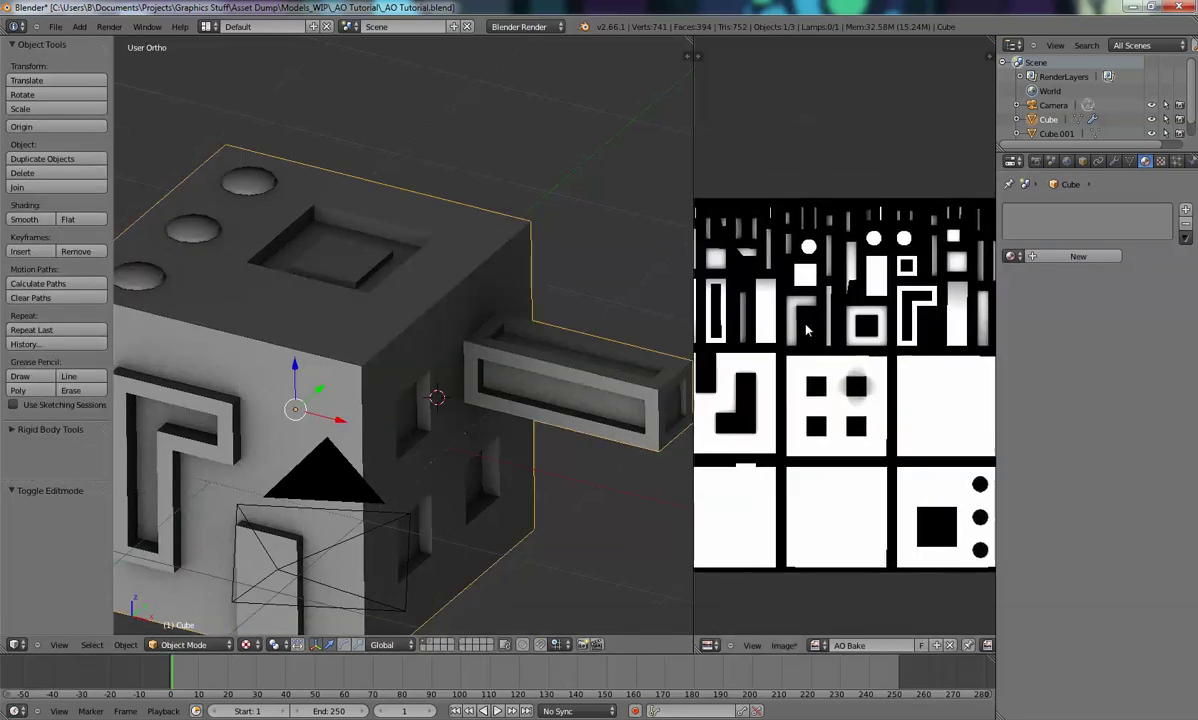
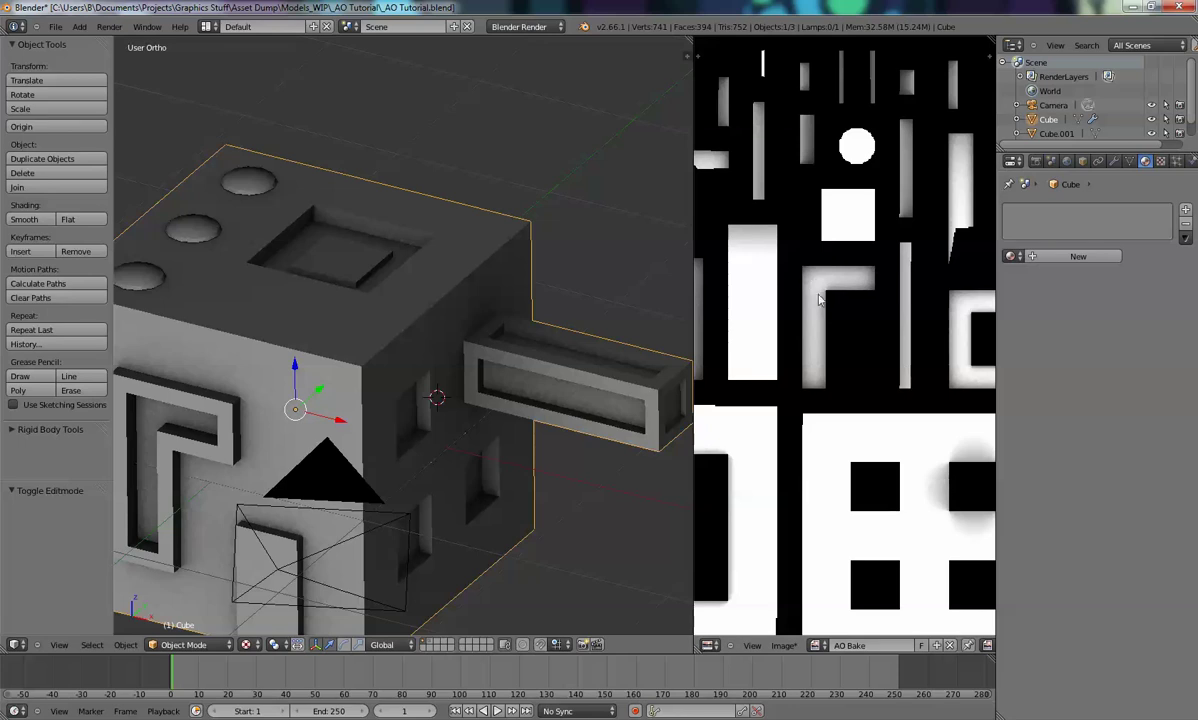
# Set the render anti-aliasing to 16 samples
pyautogui.click(1066, 161)
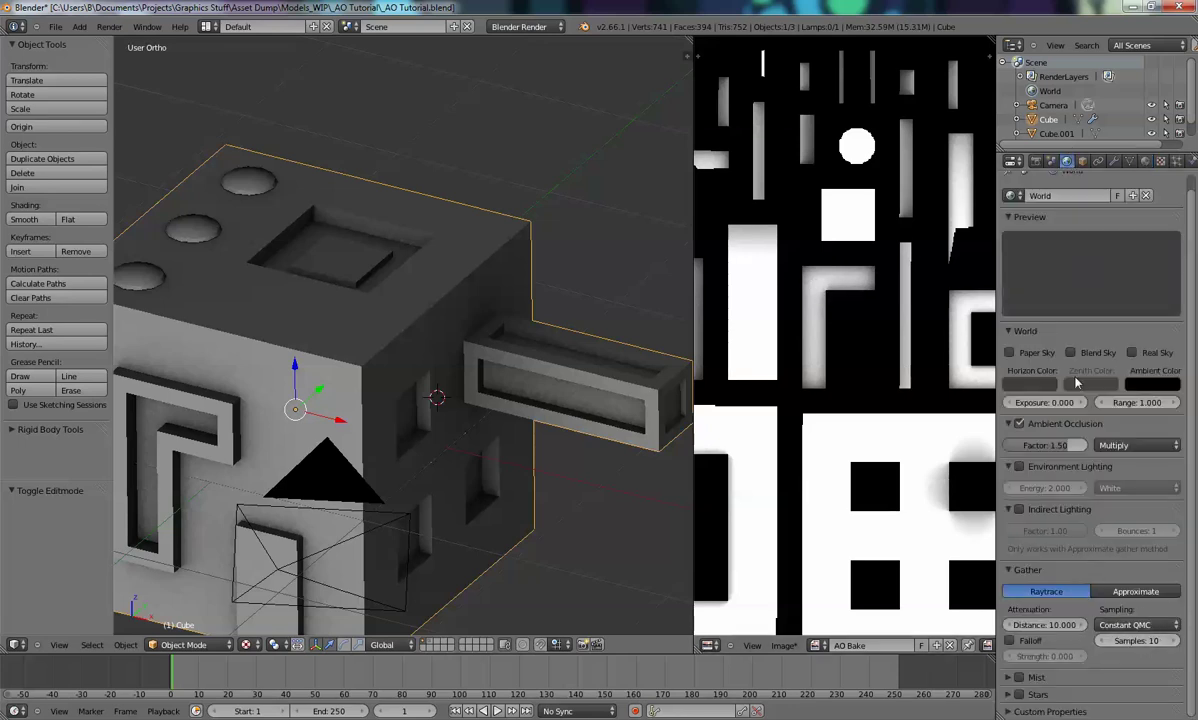
pyautogui.click(1035, 162)
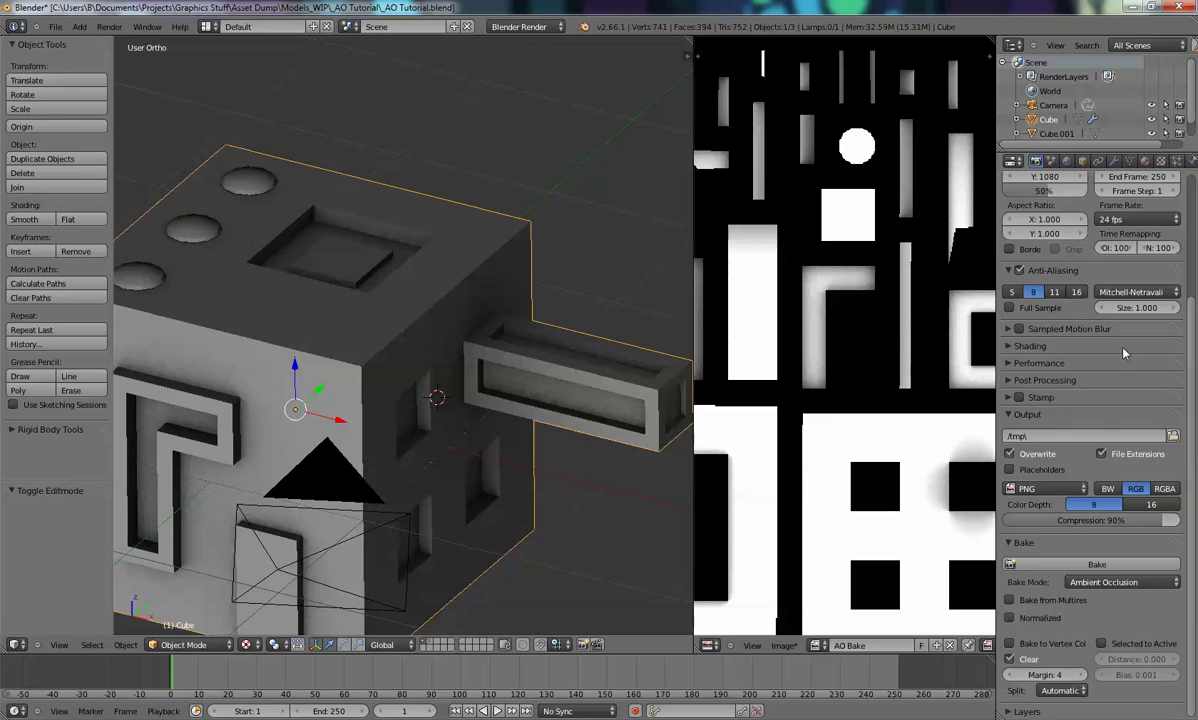
pyautogui.scroll(3, 1050, 405)
pyautogui.scroll(3, 1045, 388)
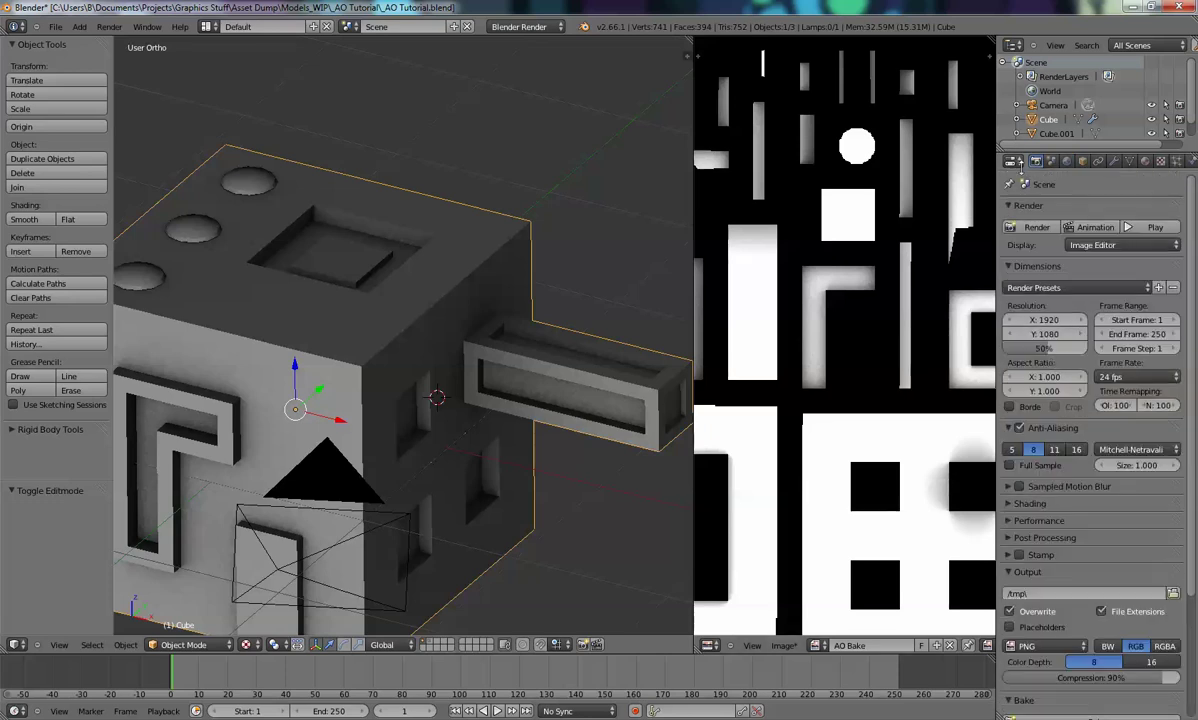
pyautogui.click(1076, 450)
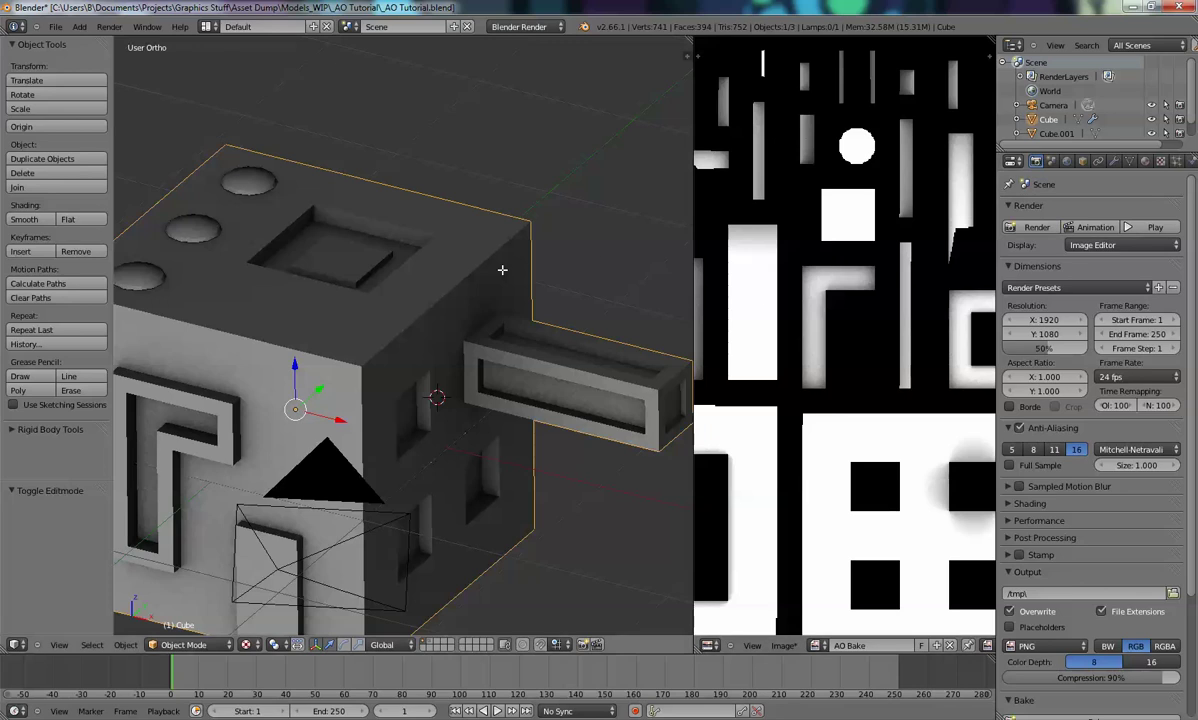
# Select the entire cube mesh in Edit Mode and rebake the ambient occlusion onto the AO Bake image
pyautogui.press('Tab')
pyautogui.press('a')
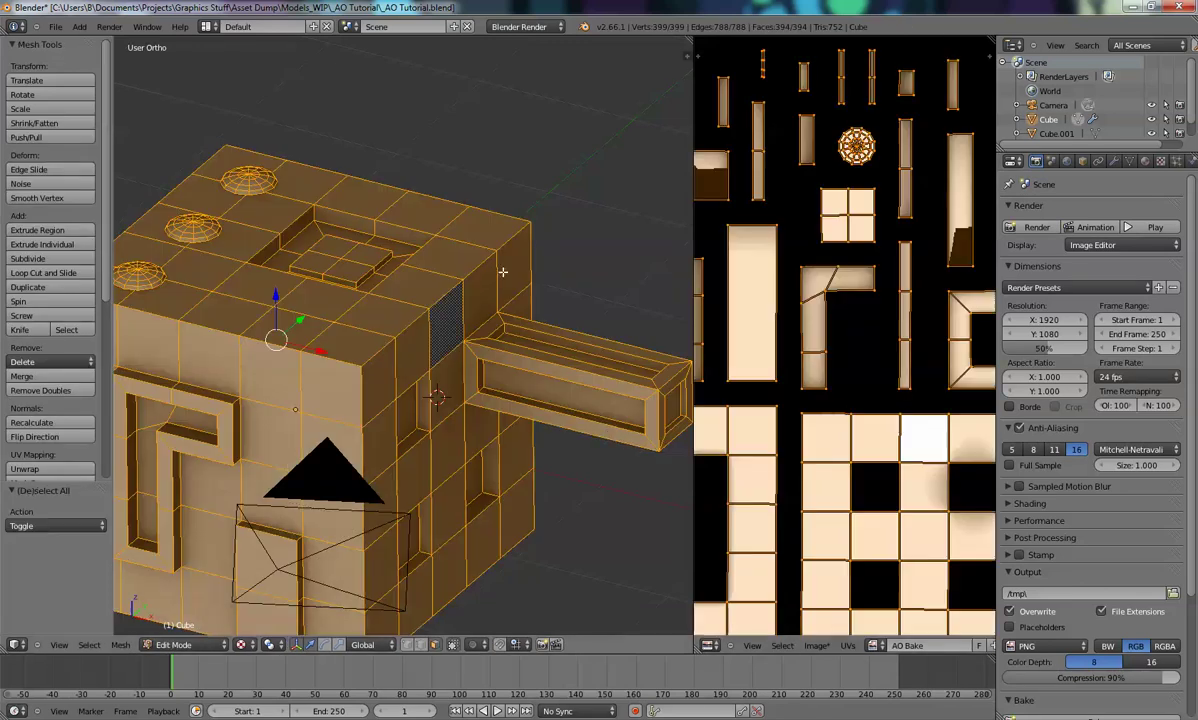
pyautogui.click(1066, 162)
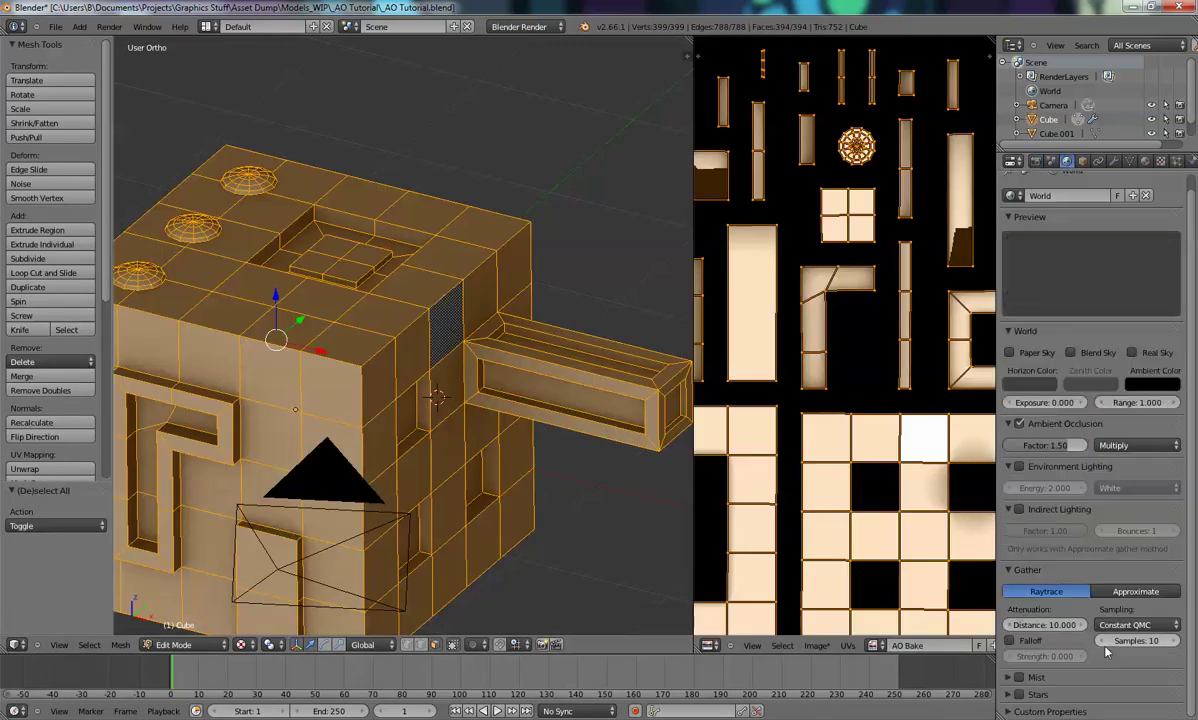
pyautogui.scroll(1, 1070, 400)
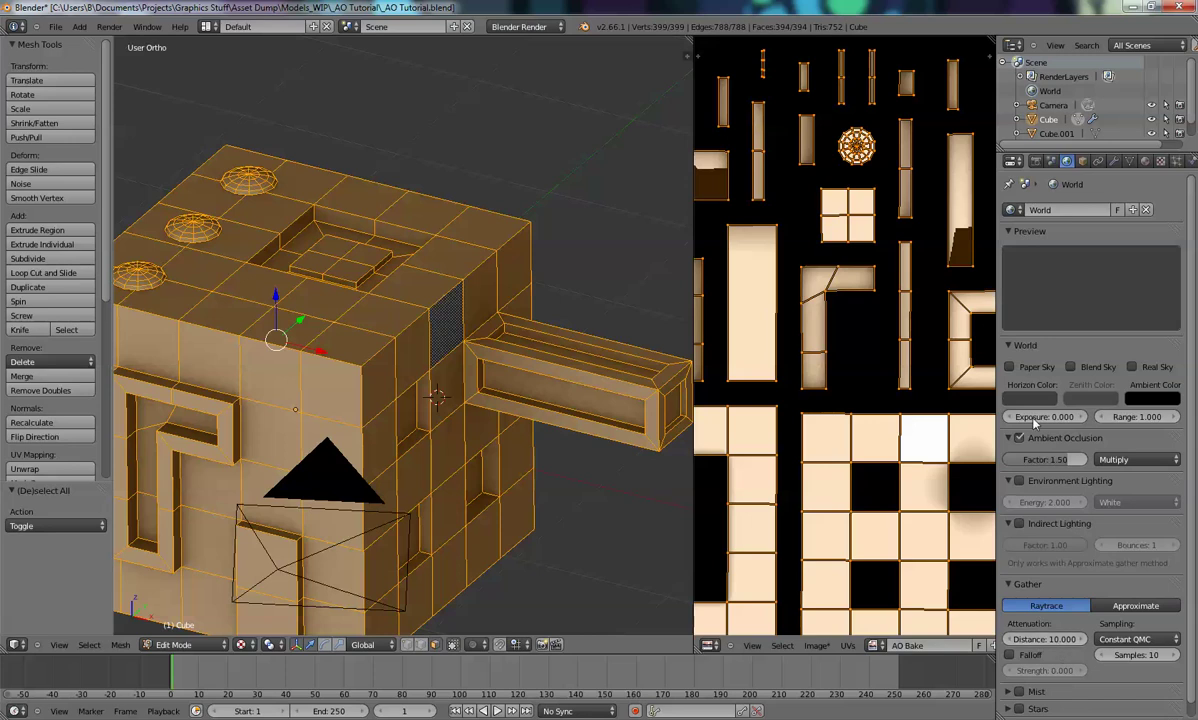
pyautogui.moveTo(1041, 153); pyautogui.dragTo(1039, 161)
pyautogui.click(1037, 169)
pyautogui.scroll(-3, 1035, 514)
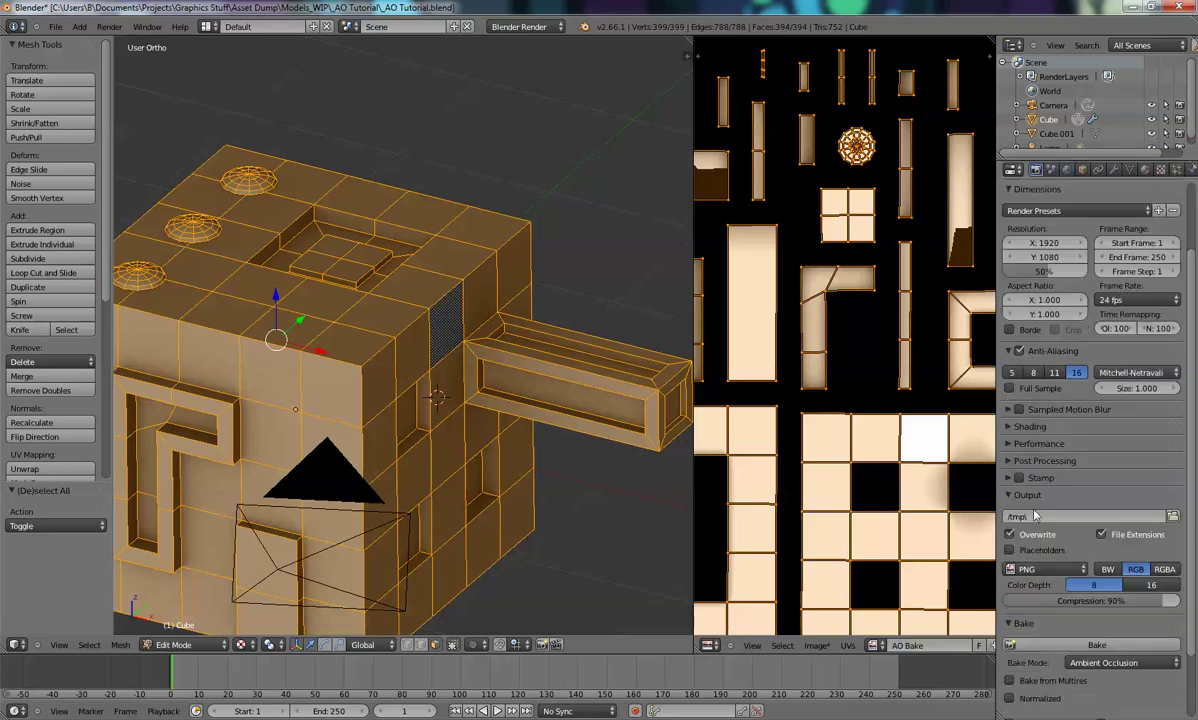
pyautogui.click(1055, 643)
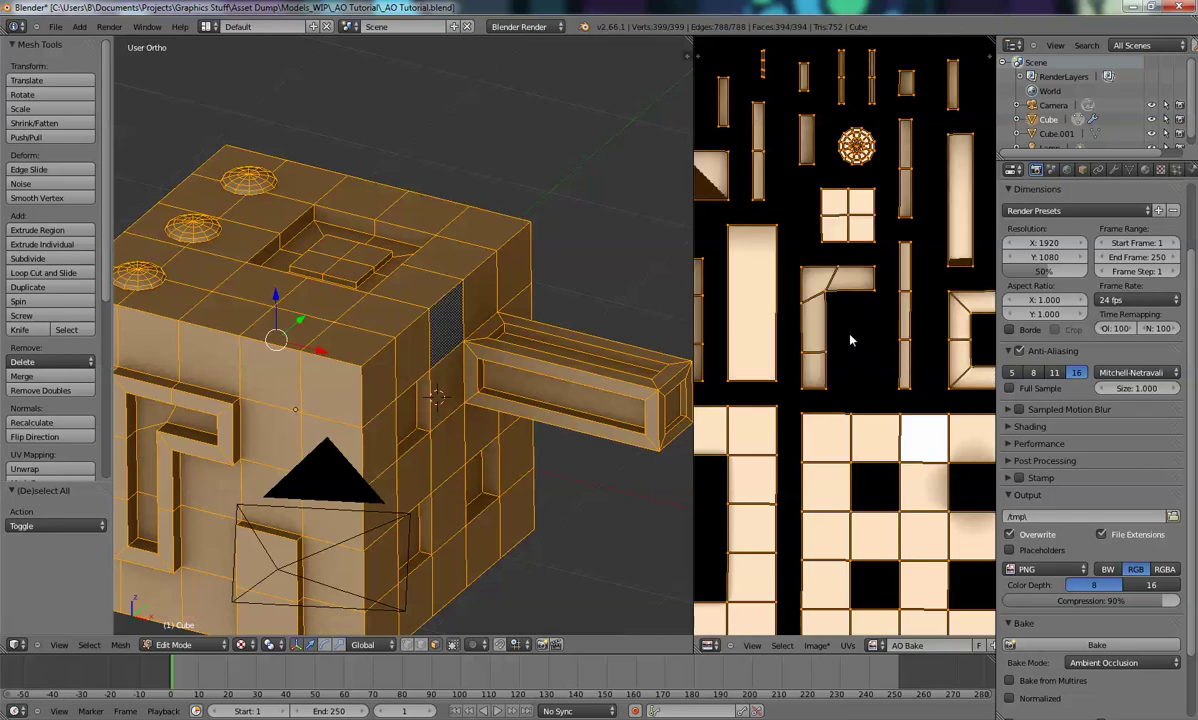
# Examine the new bake in Object Mode, both on the L-shaped island and across the whole cube and texture
pyautogui.press('Tab')
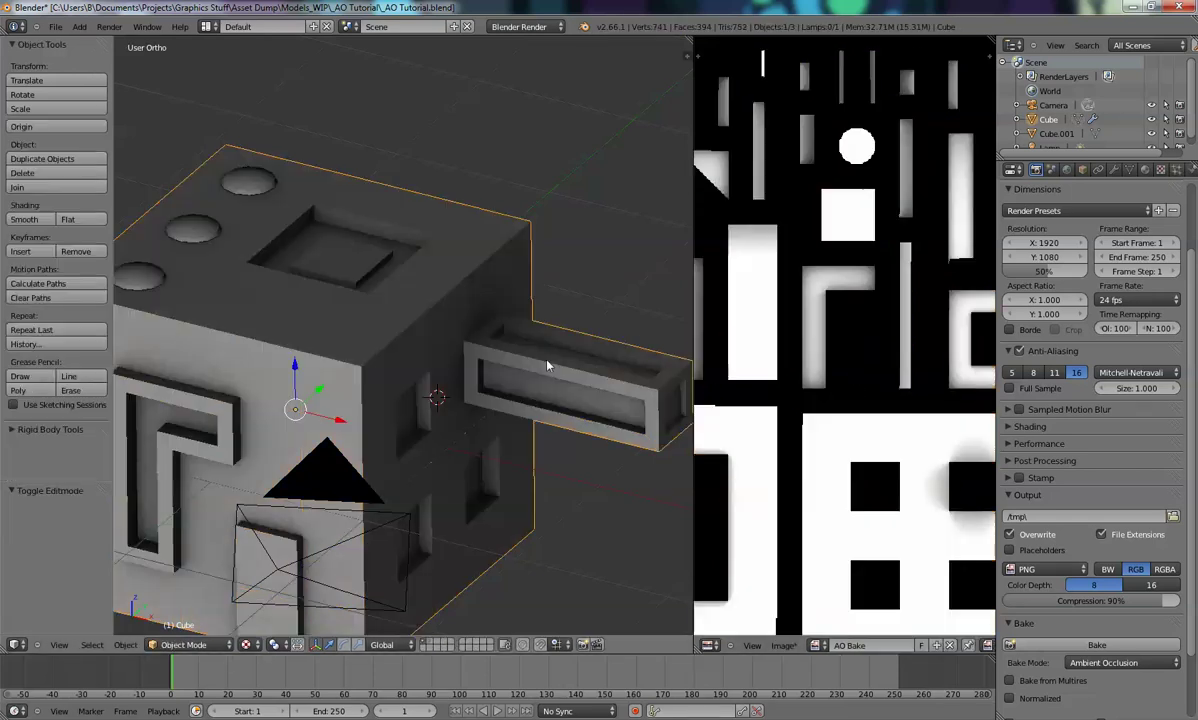
pyautogui.scroll(6, 821, 335)
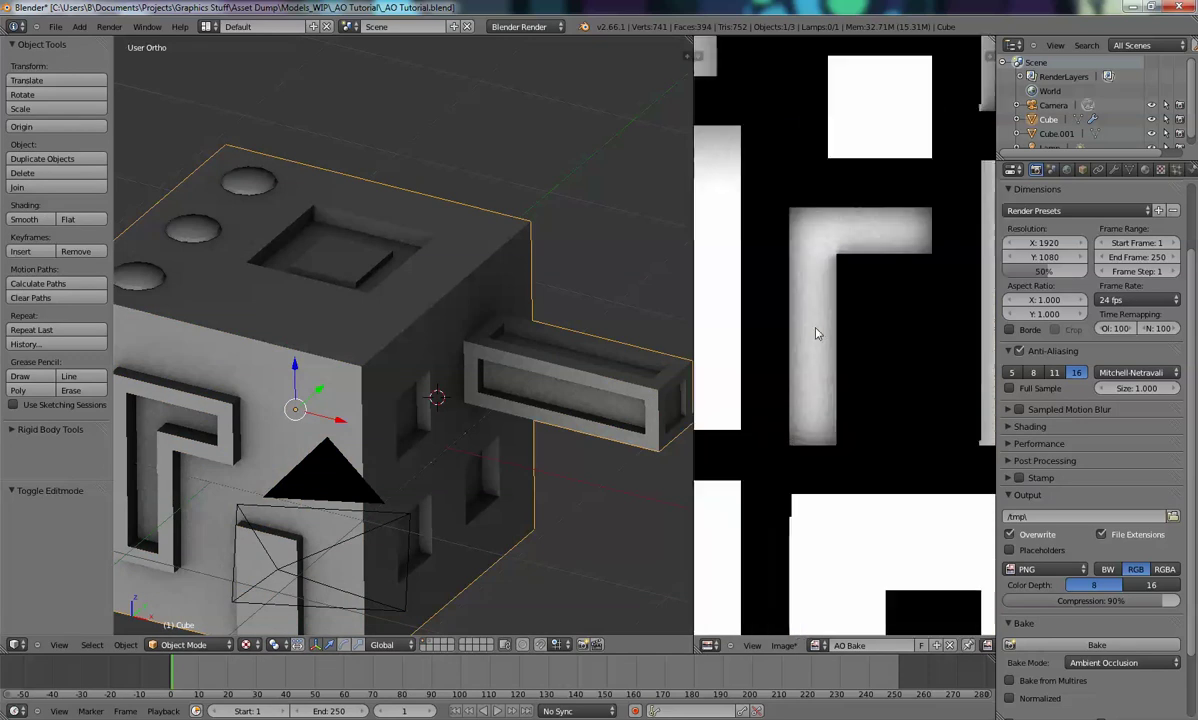
pyautogui.scroll(-4, 795, 410)
pyautogui.scroll(-4, 798, 415)
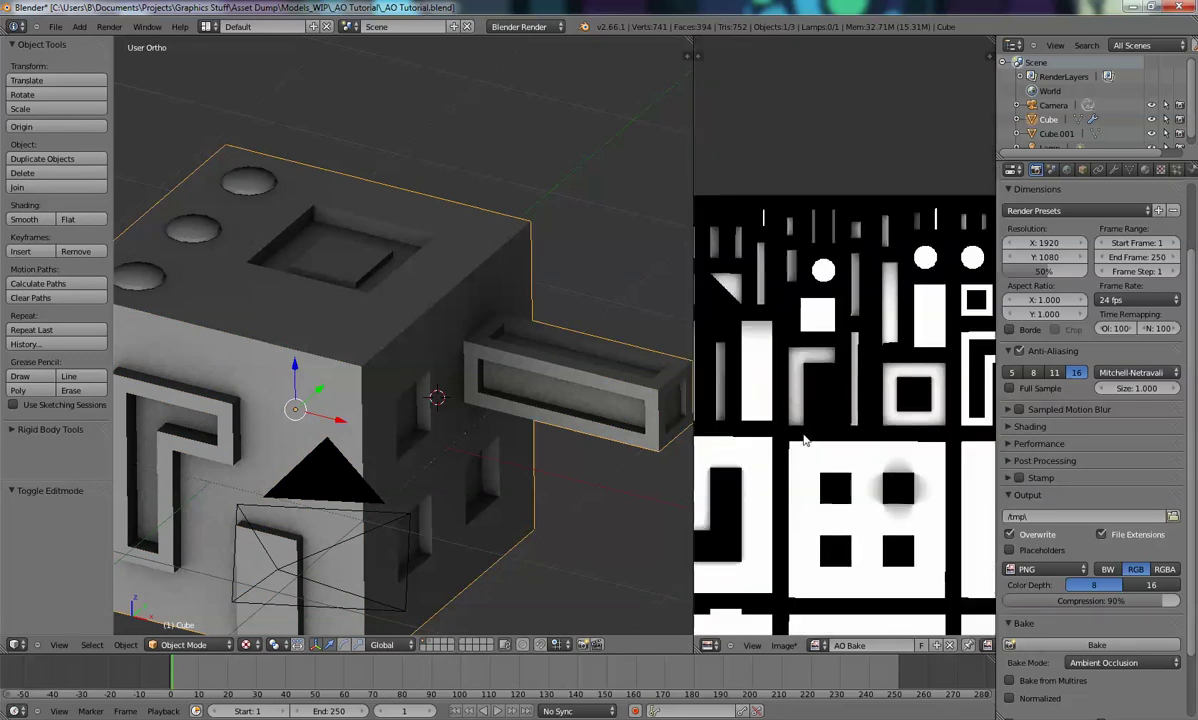
pyautogui.scroll(-3, 590, 327)
pyautogui.scroll(-3, 460, 455)
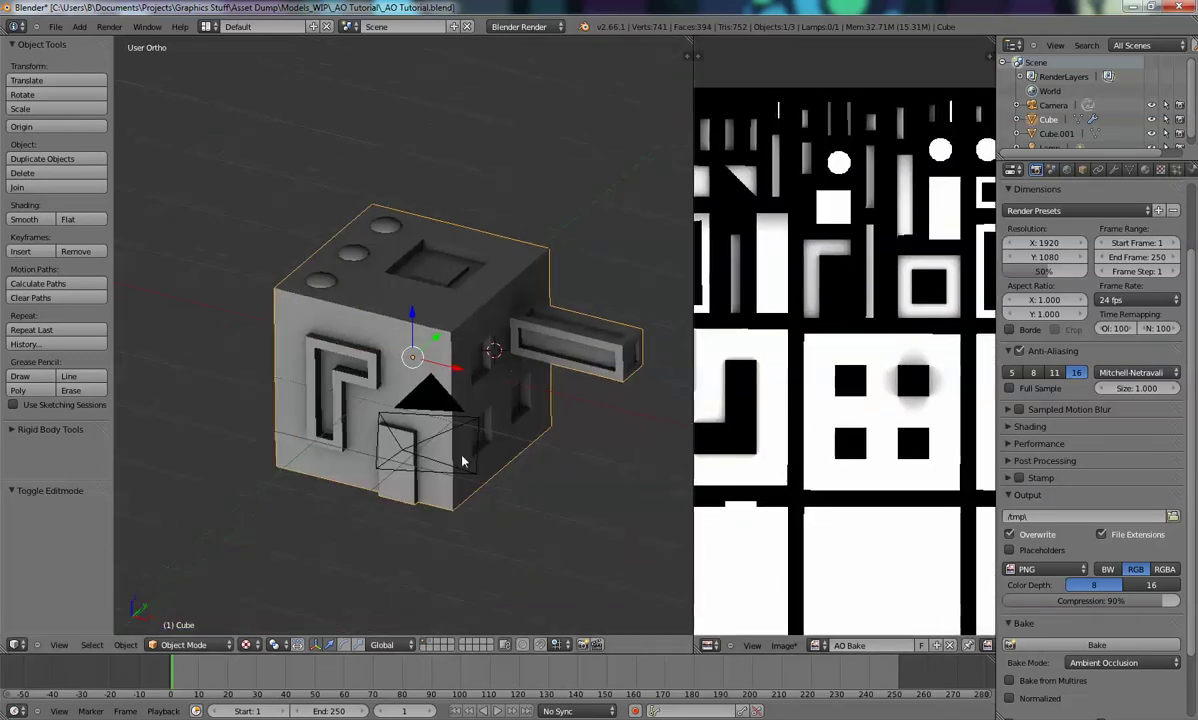
pyautogui.scroll(-2, 737, 390)
pyautogui.scroll(-2, 737, 390)
pyautogui.moveTo(760, 405); pyautogui.dragTo(797, 372, button='middle')
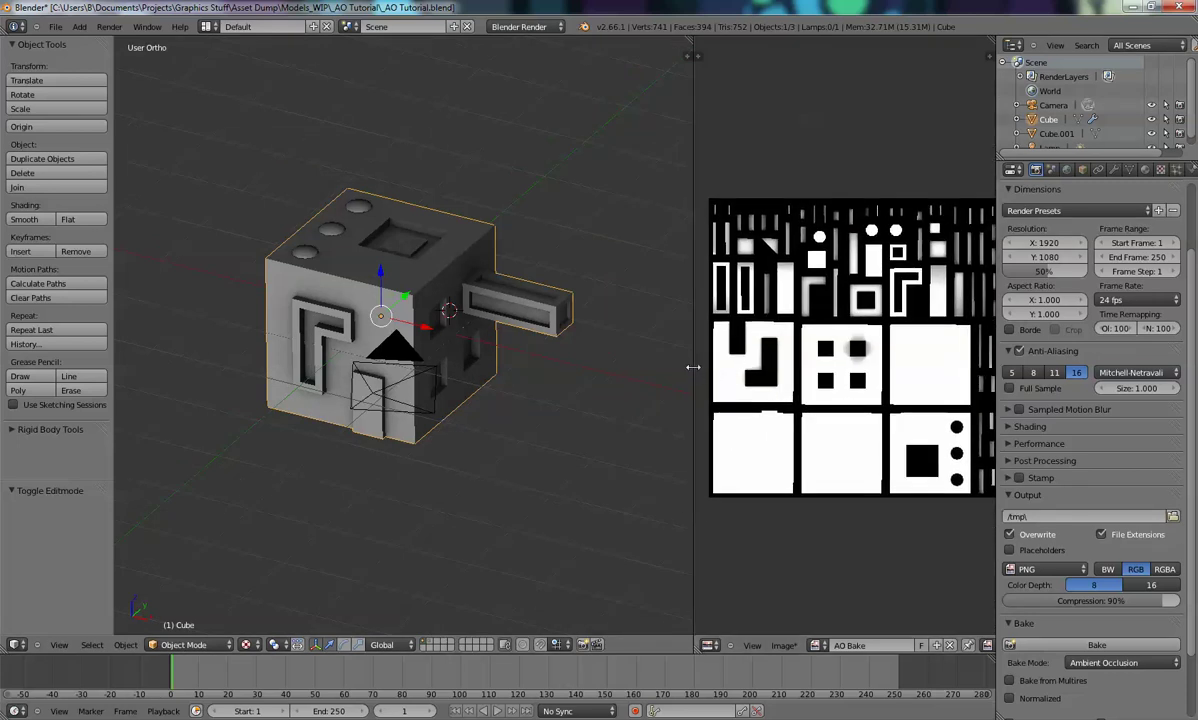
# Widen the image editor slightly to fit the whole AO Bake image, and compare the cube's shading with its UV layout
pyautogui.moveTo(693, 367); pyautogui.dragTo(679, 373)
pyautogui.moveTo(813, 399)
pyautogui.mouseDown(button='middle')
pyautogui.moveTo(790, 399)
pyautogui.moveTo(802, 398)
pyautogui.mouseUp(button='middle')
pyautogui.moveTo(524, 369); pyautogui.dragTo(548, 392, button='middle')
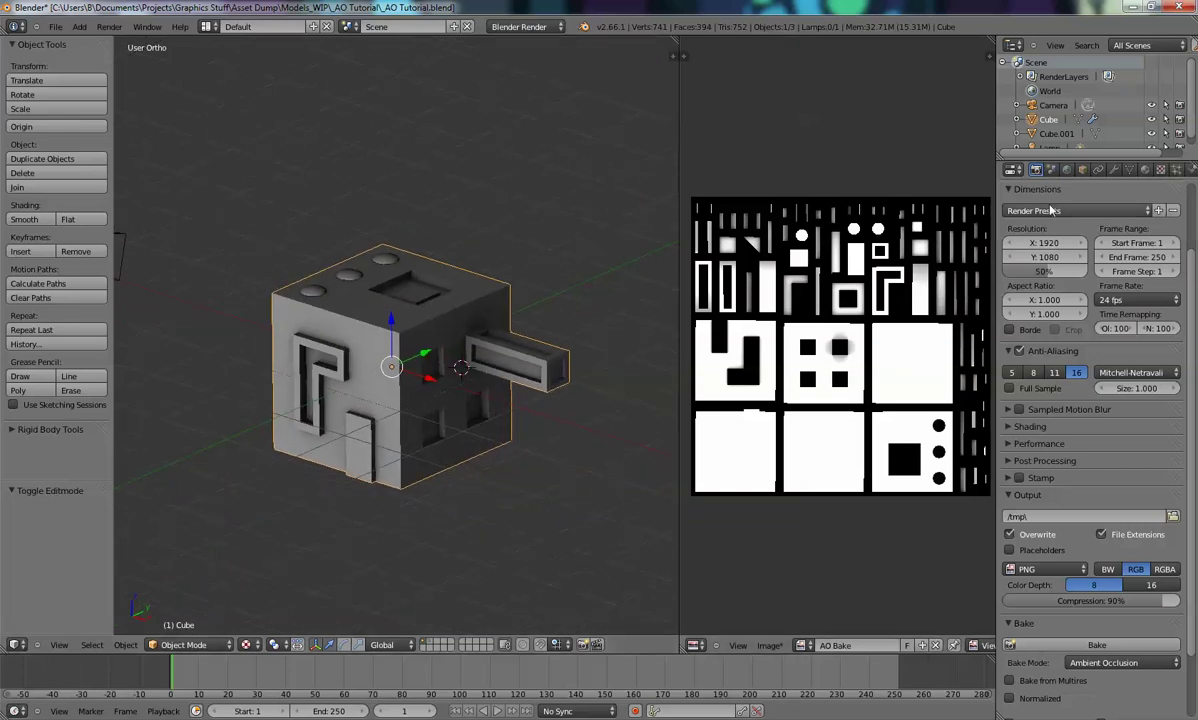
pyautogui.scroll(-3, 421, 363)
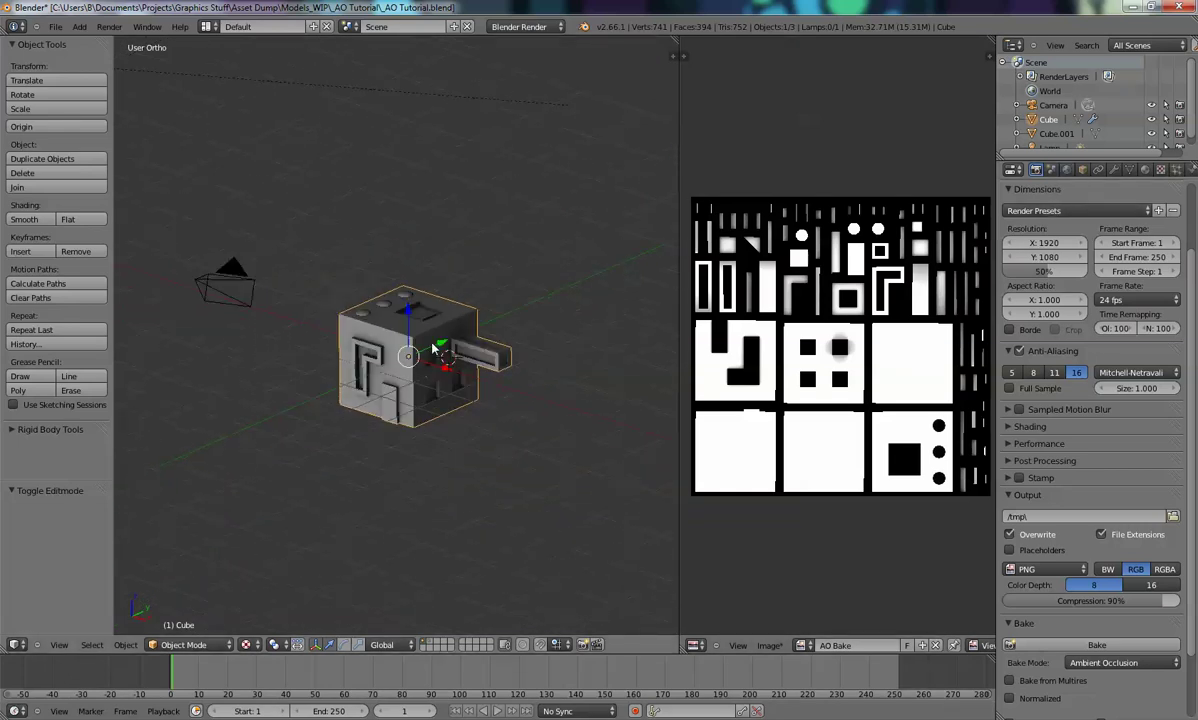
pyautogui.scroll(2, 424, 350)
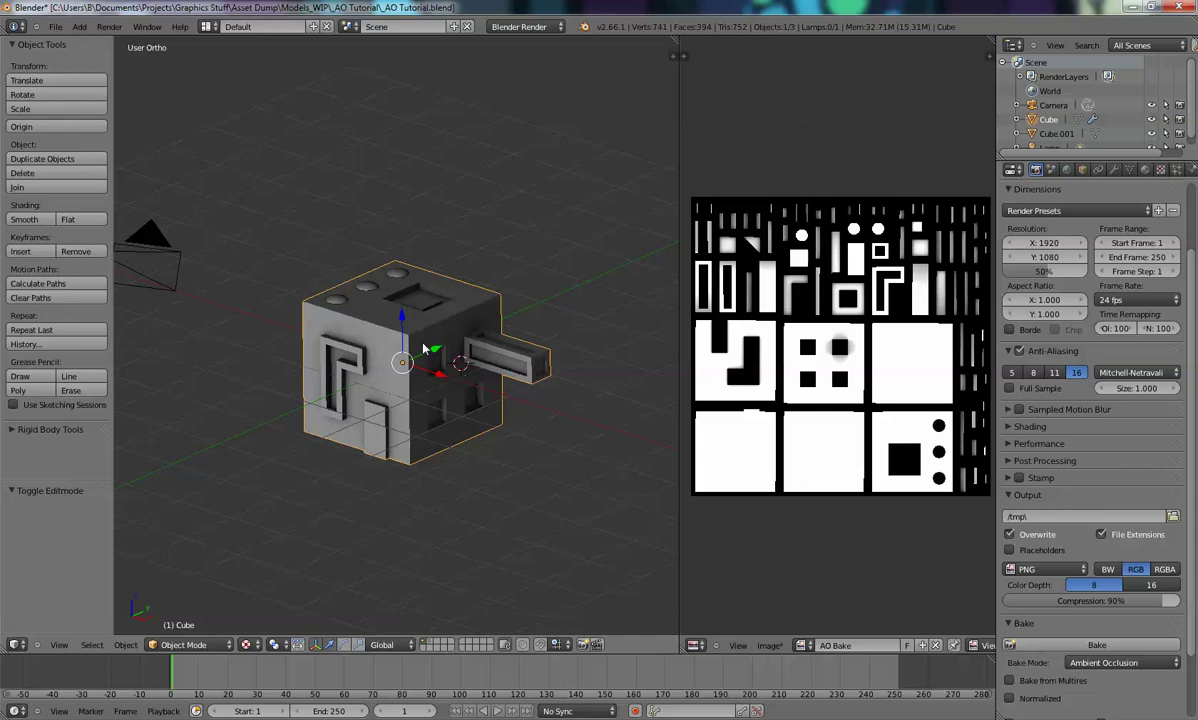
pyautogui.press('Tab')
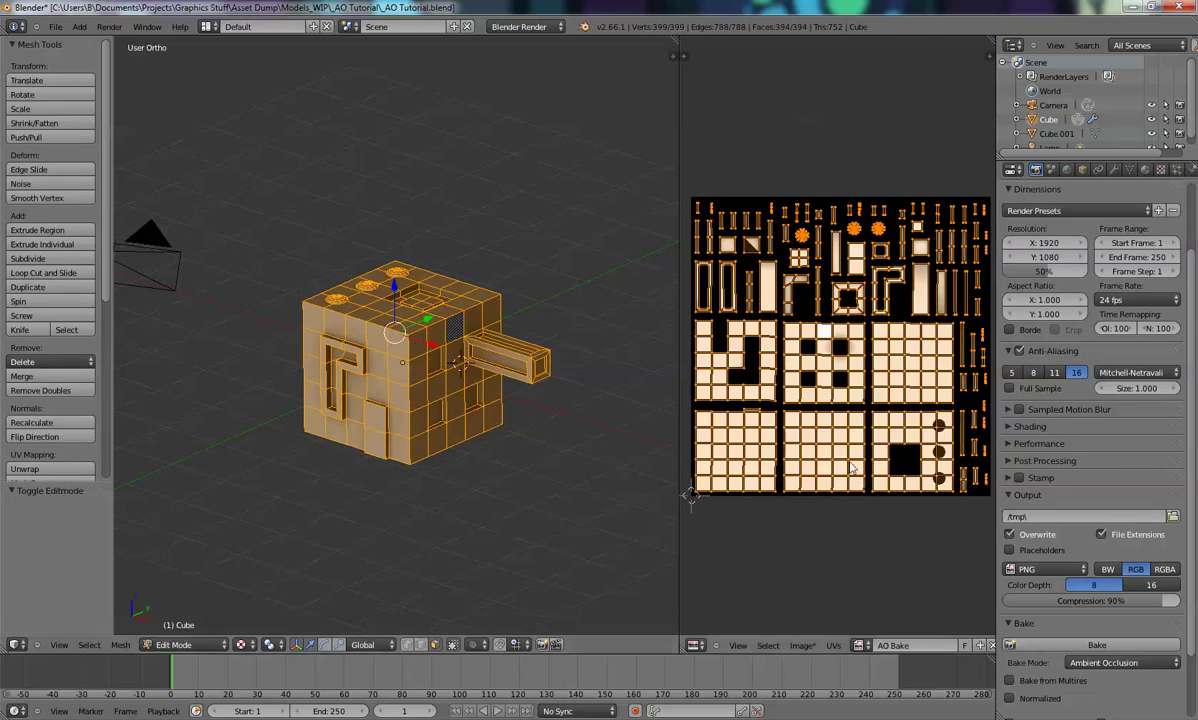
pyautogui.press('Tab')
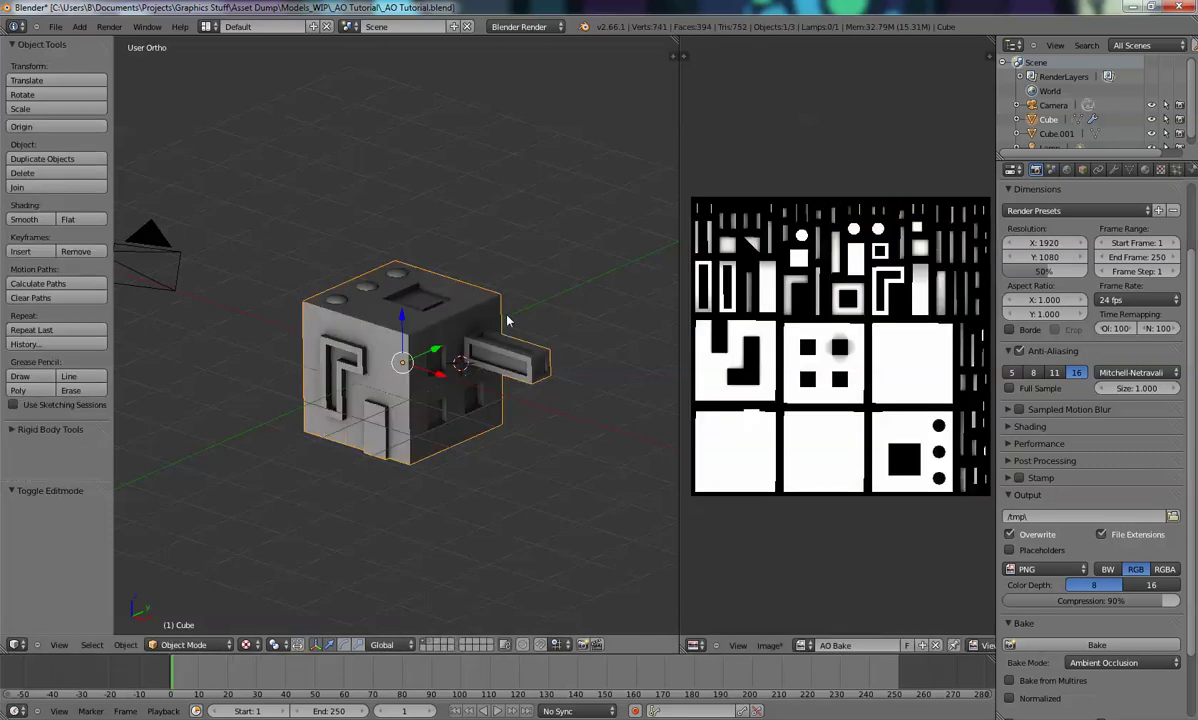
# Enable the world's Environment Lighting with an energy of 1.000 and Sky Color as its source
pyautogui.click(1066, 170)
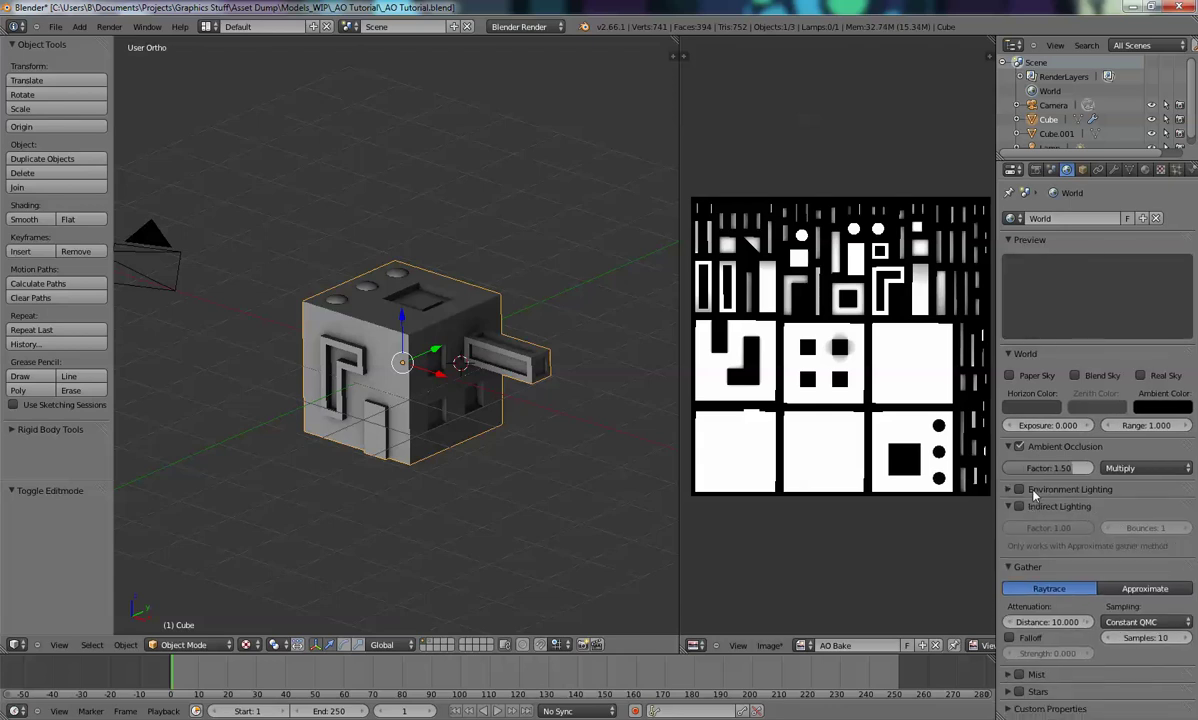
pyautogui.click(1017, 490)
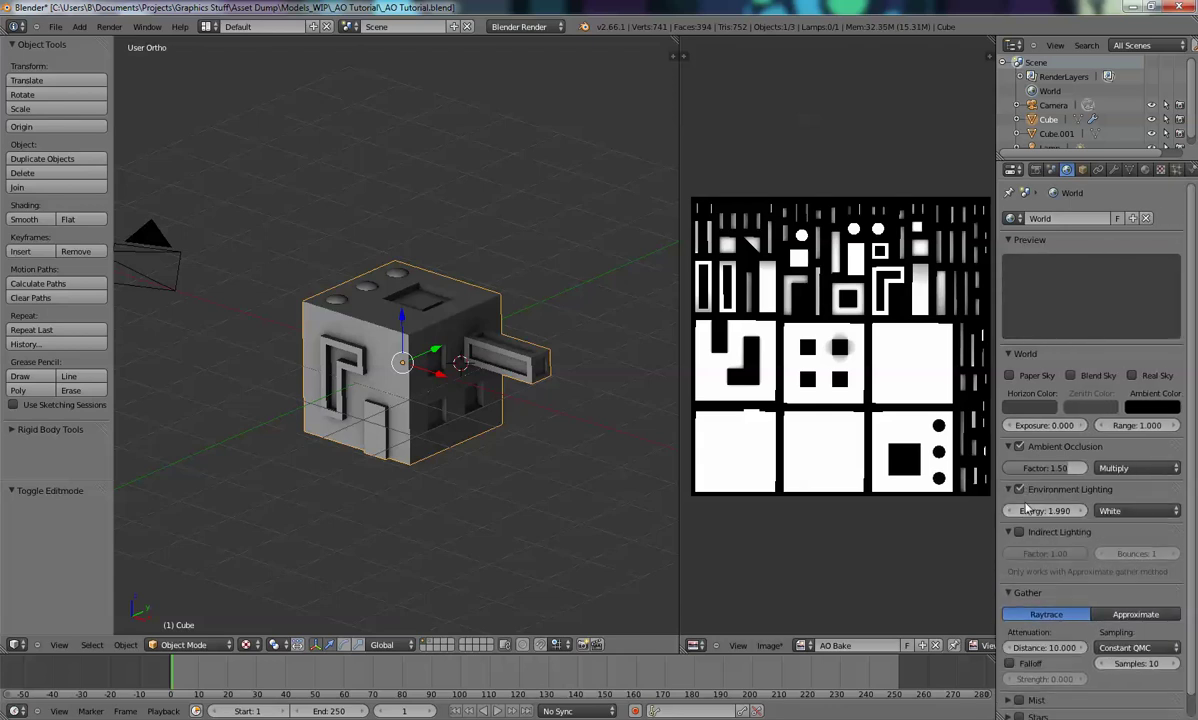
pyautogui.click(1046, 512)
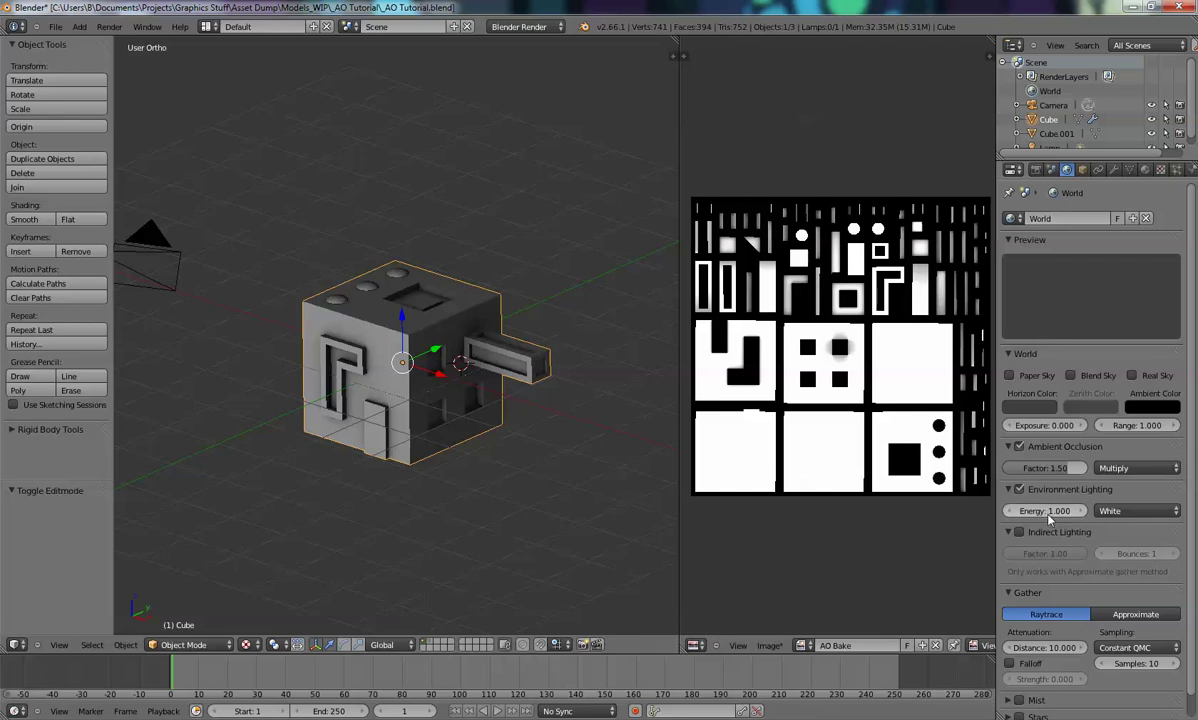
pyautogui.click(1129, 510)
pyautogui.click(1113, 481)
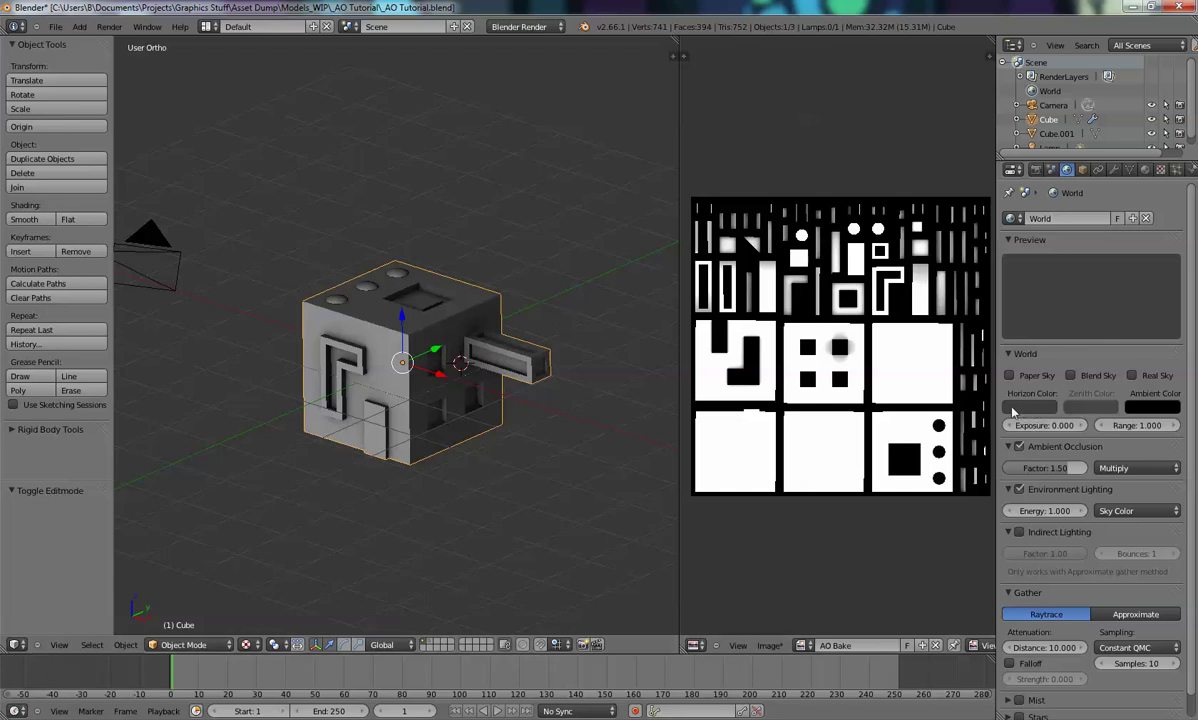
# Test-render the scene to preview the sky-coloured environment lighting, and return to the 3D view
pyautogui.press('F12')
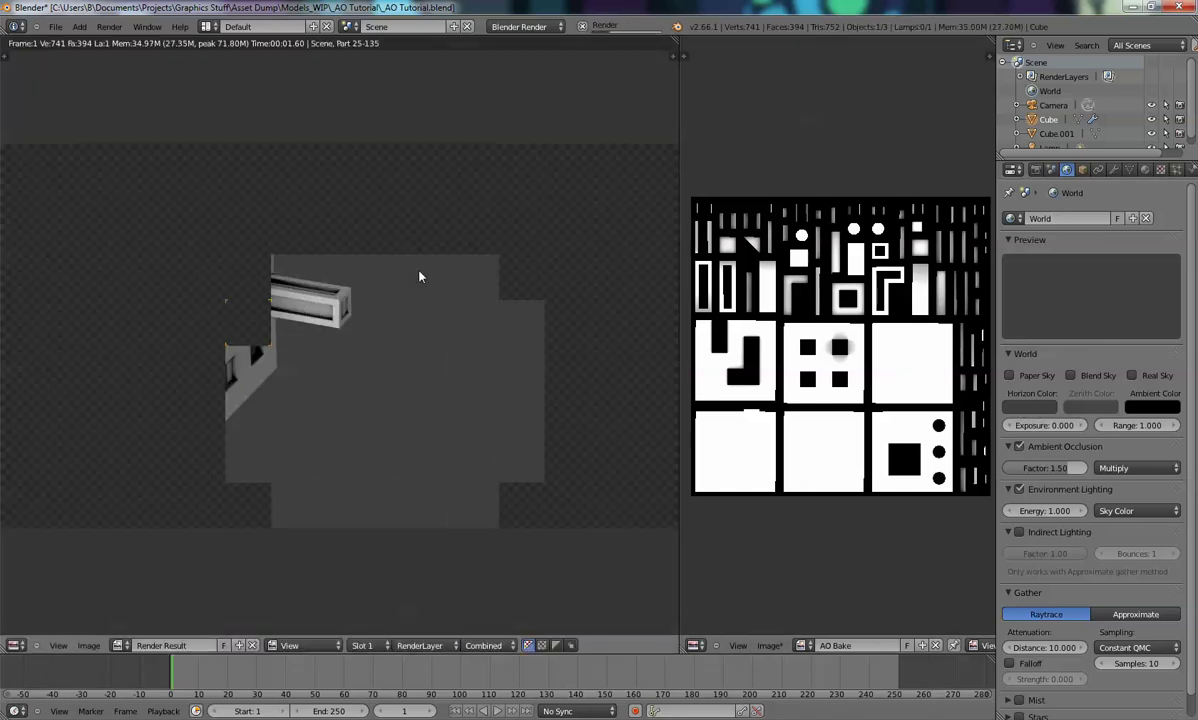
pyautogui.press('Escape')
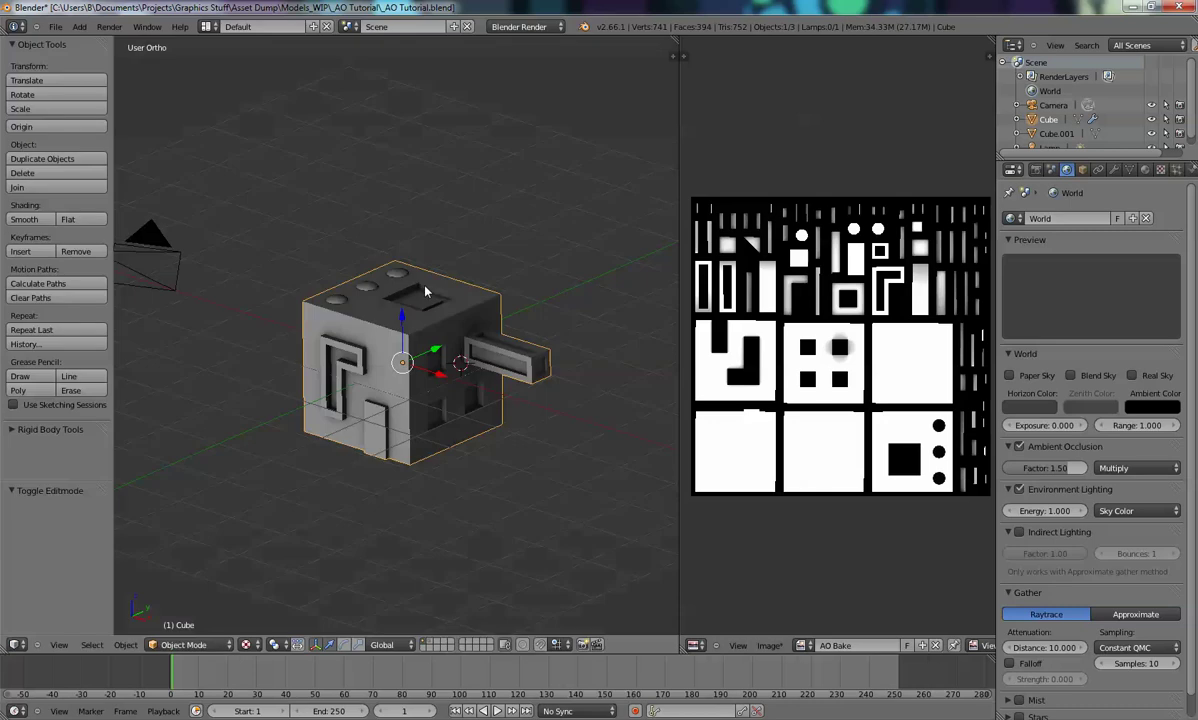
pyautogui.moveTo(421, 289); pyautogui.dragTo(675, 327, button='middle')
# Lower the world's Gather sample count and rebake the cube's ambient occlusion from Edit Mode
pyautogui.press('Tab')
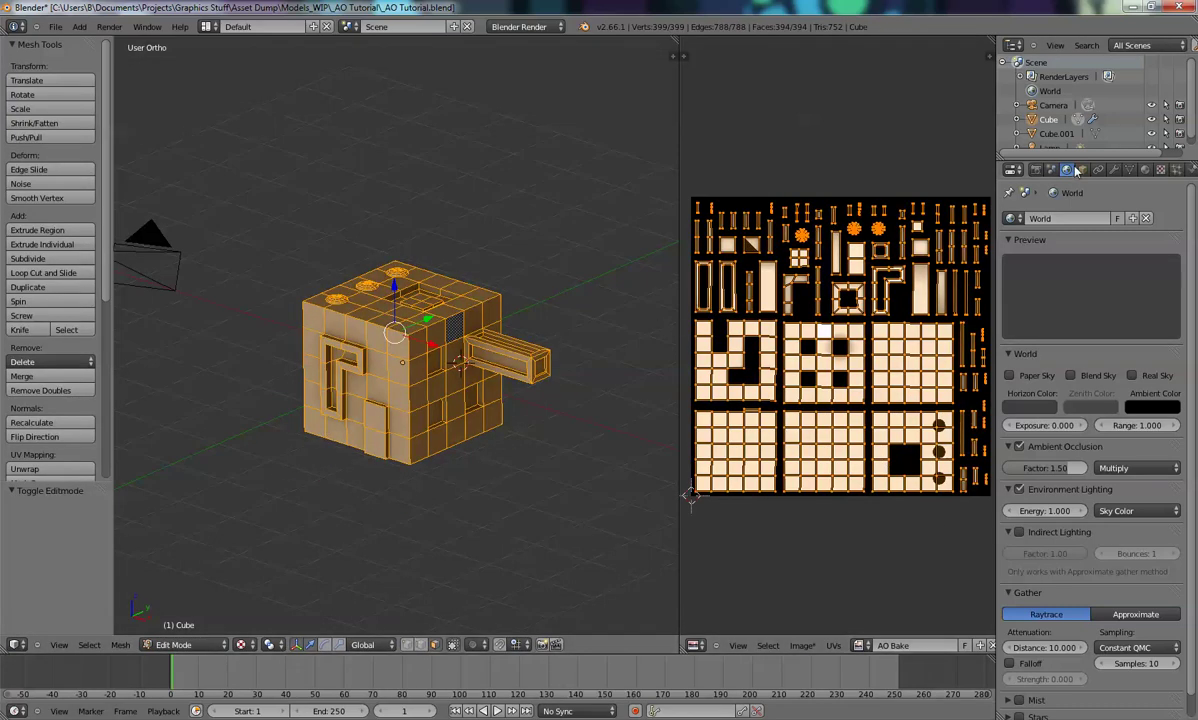
pyautogui.click(1102, 665)
pyautogui.click(1102, 665)
pyautogui.click(1102, 665)
pyautogui.click(1036, 170)
pyautogui.click(1097, 645)
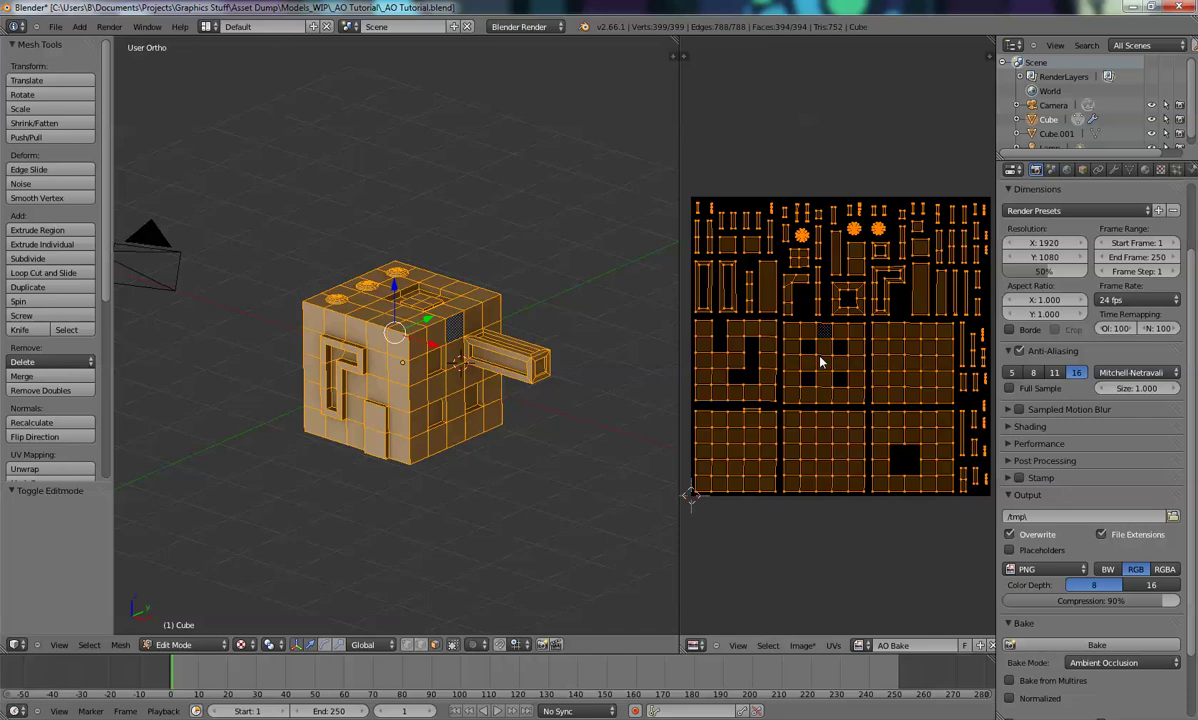
pyautogui.press('Tab')
pyautogui.press('Tab')
pyautogui.scroll(1, 551, 350)
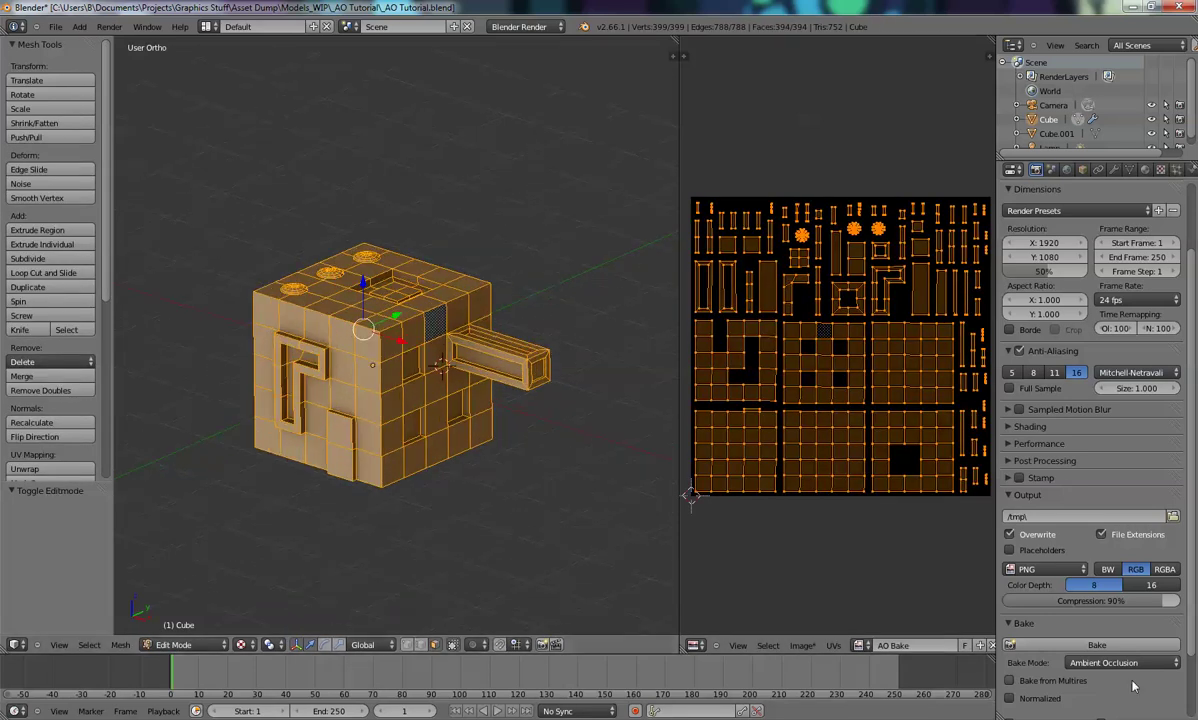
# Rebake the cube's ambient occlusion with 16 anti-aliasing samples and sky-coloured environment lighting, and return to Object Mode
pyautogui.scroll(-2, 1058, 640)
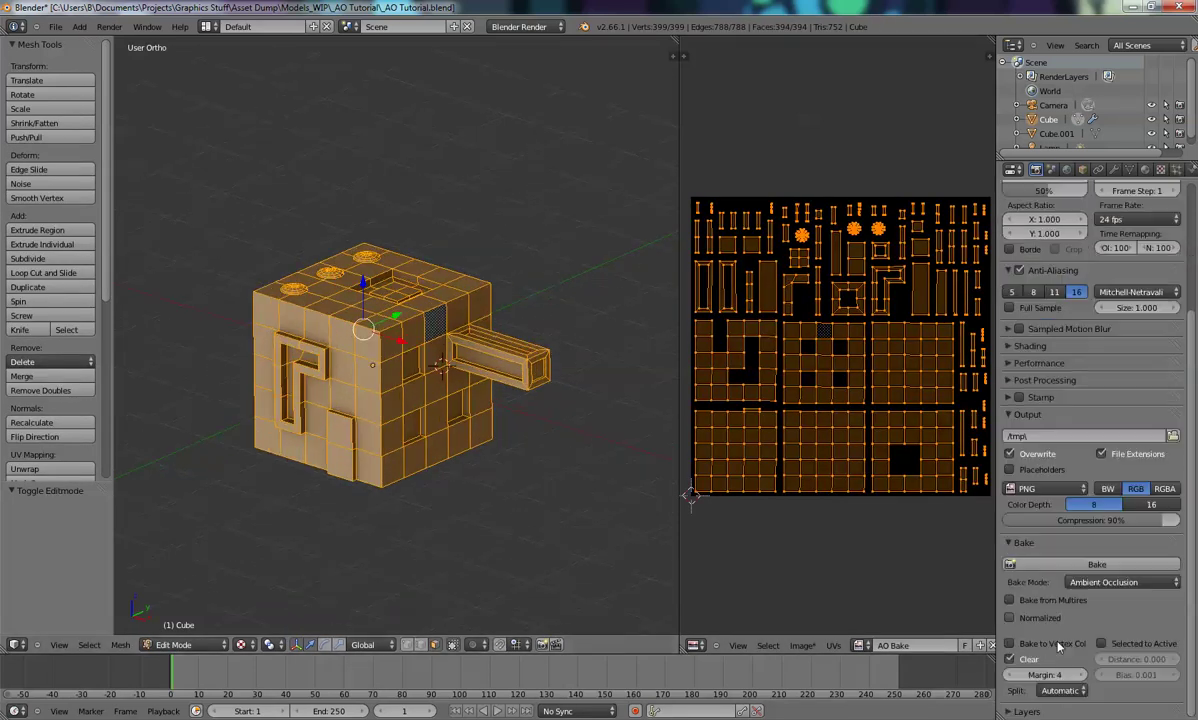
pyautogui.click(1045, 566)
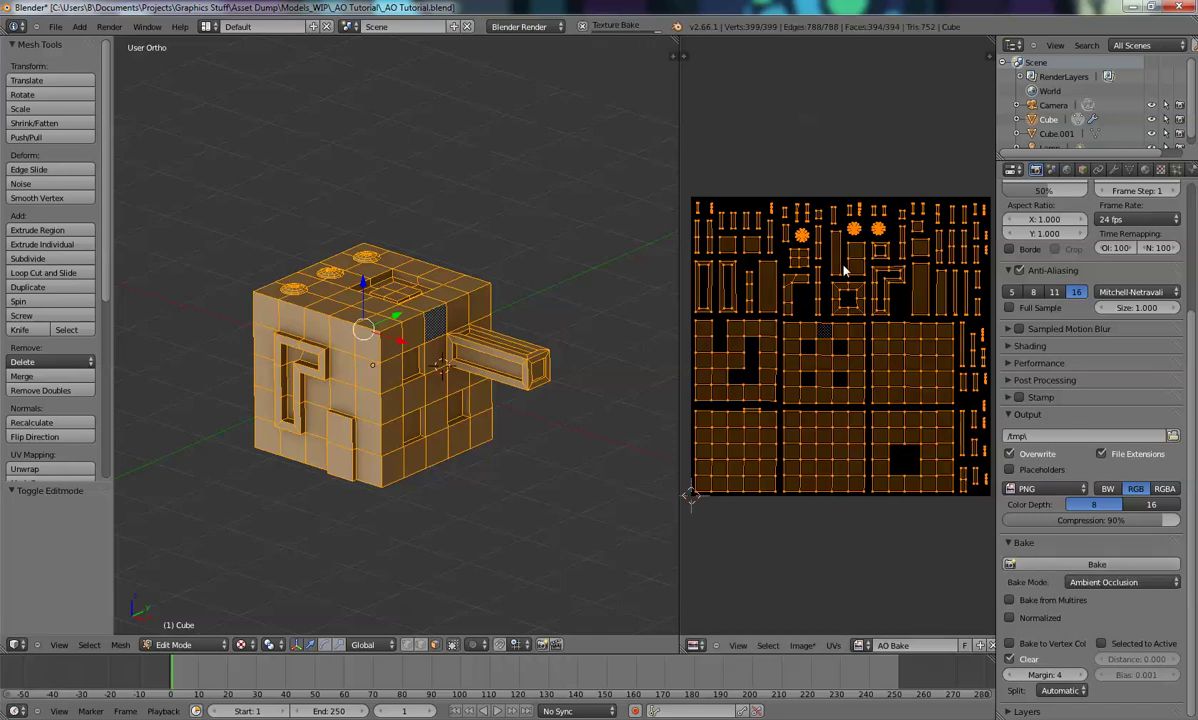
pyautogui.press('Tab')
pyautogui.scroll(2, 500, 352)
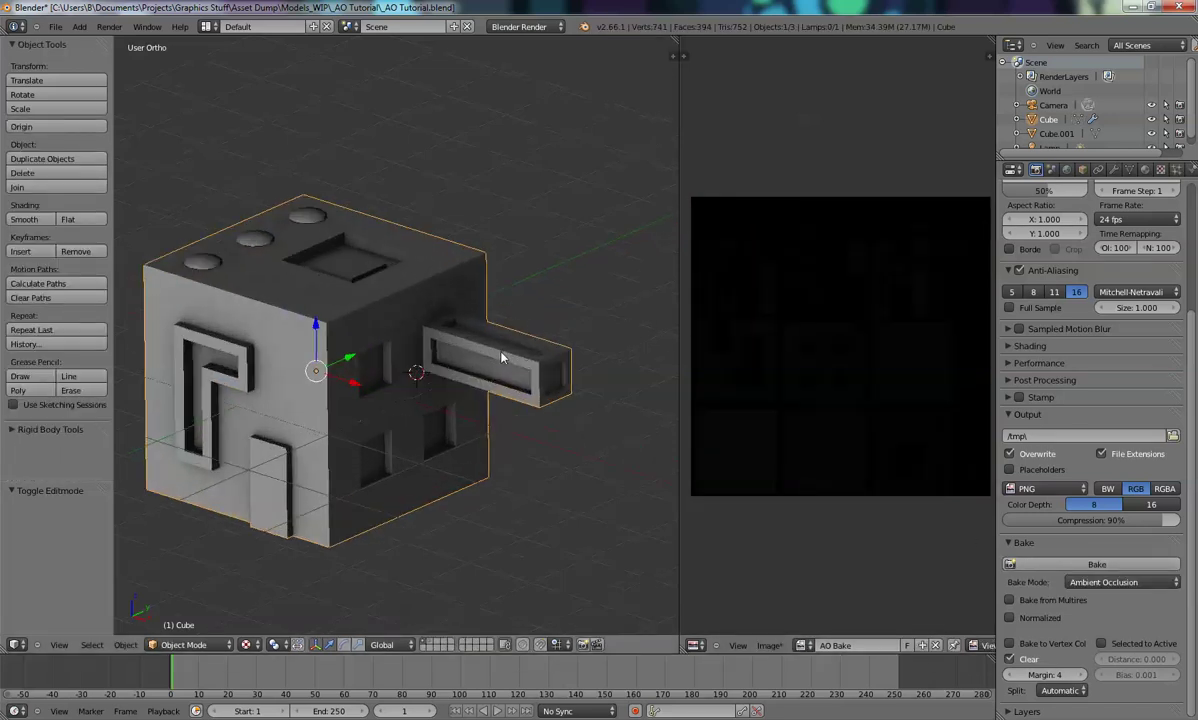
# Widen the image editor to fit the whole AO Bake image, and examine the sky-coloured bake beside the cube
pyautogui.scroll(-3, 665, 405)
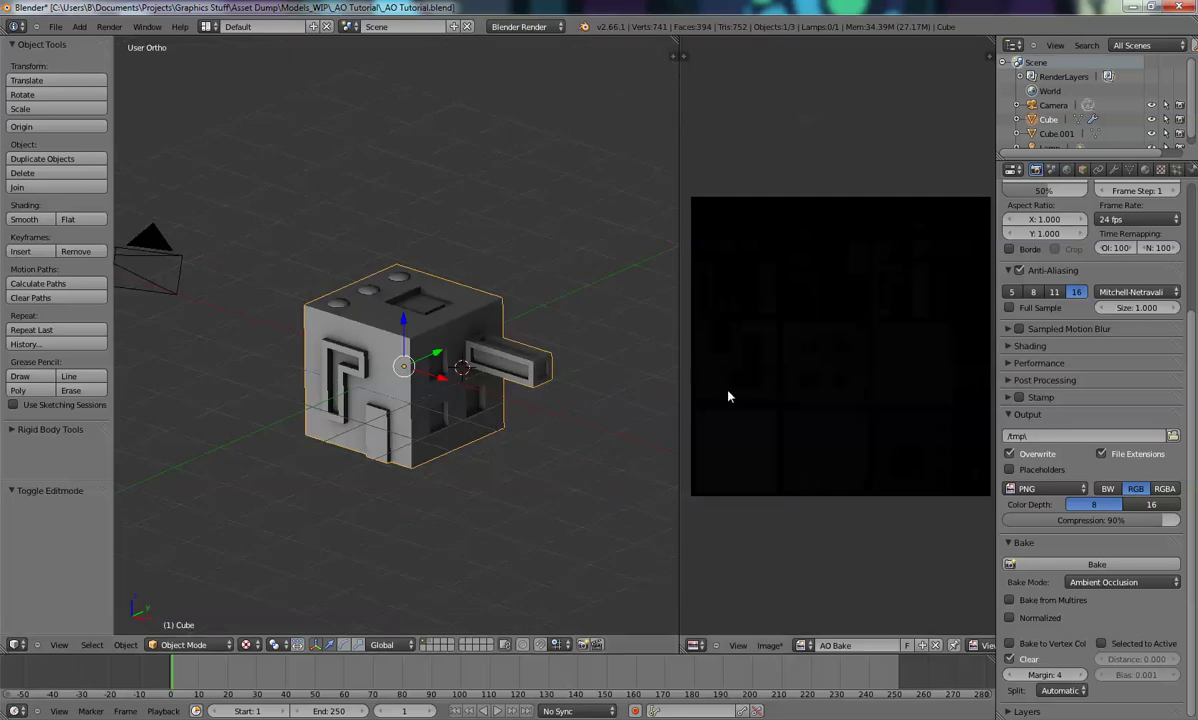
pyautogui.scroll(3, 840, 340)
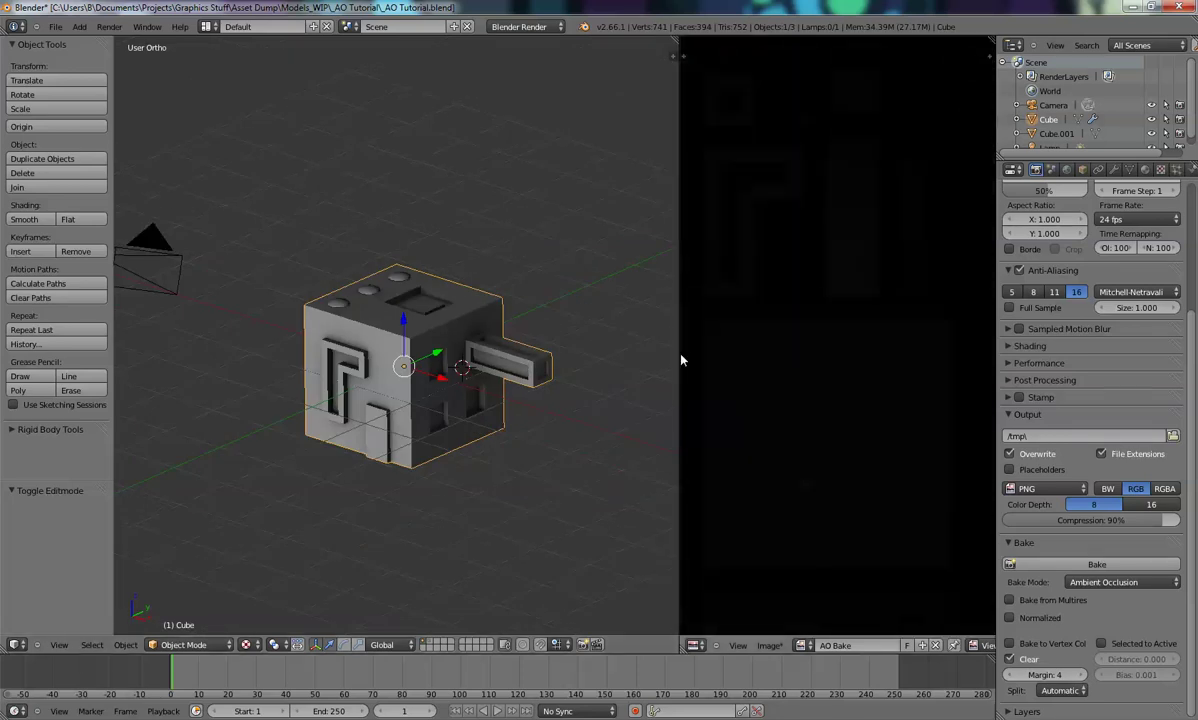
pyautogui.moveTo(679, 352); pyautogui.dragTo(535, 362)
pyautogui.scroll(-3, 687, 366)
pyautogui.moveTo(705, 380); pyautogui.dragTo(819, 373, button='middle')
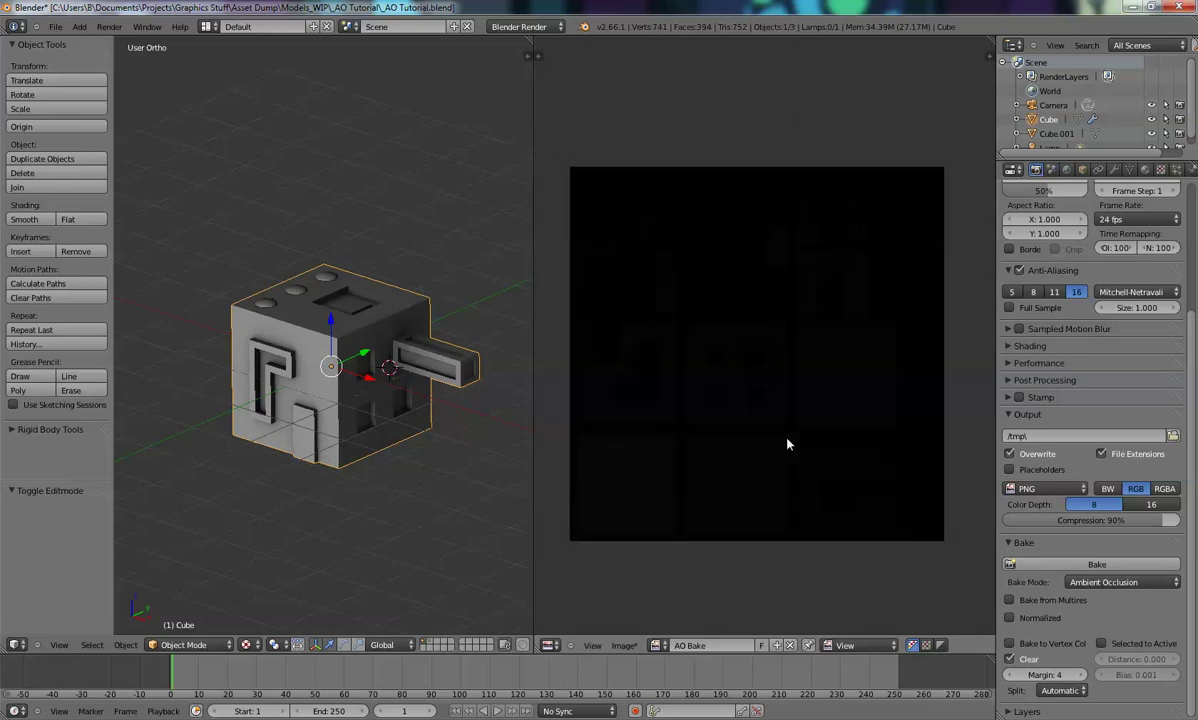
# Set the world's Environment Lighting source to White and keep Environment Lighting enabled
pyautogui.click(1067, 169)
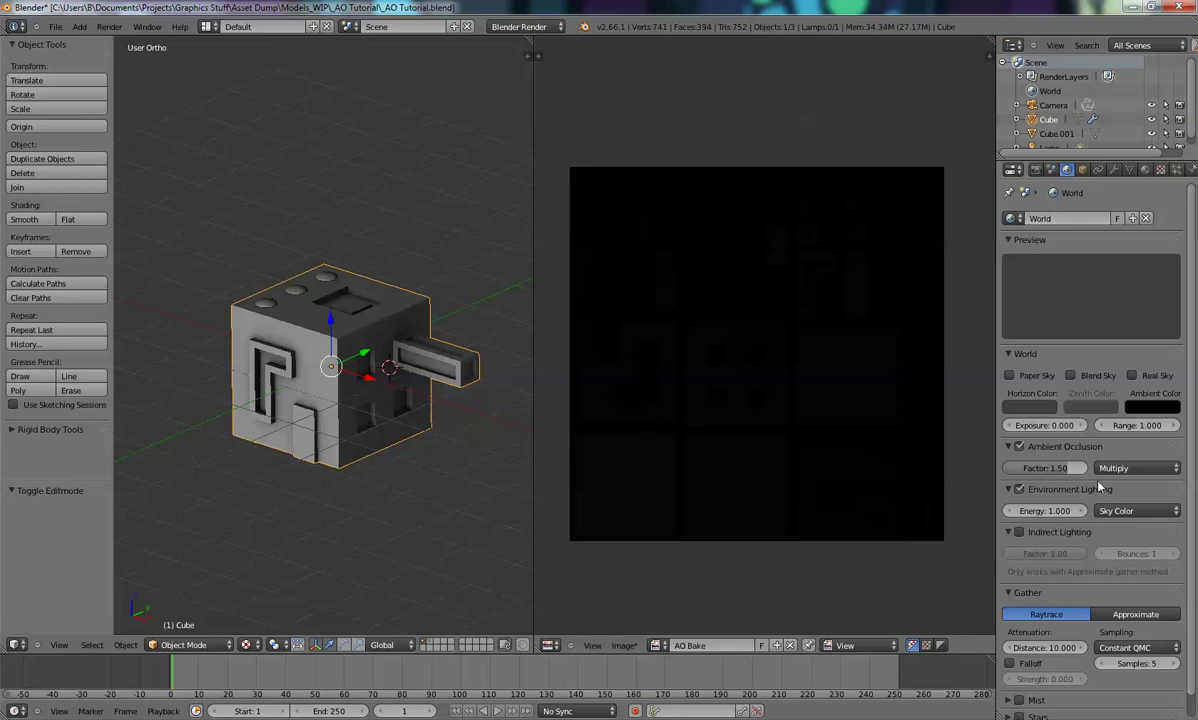
pyautogui.click(1109, 512)
pyautogui.click(1111, 497)
pyautogui.click(1020, 489)
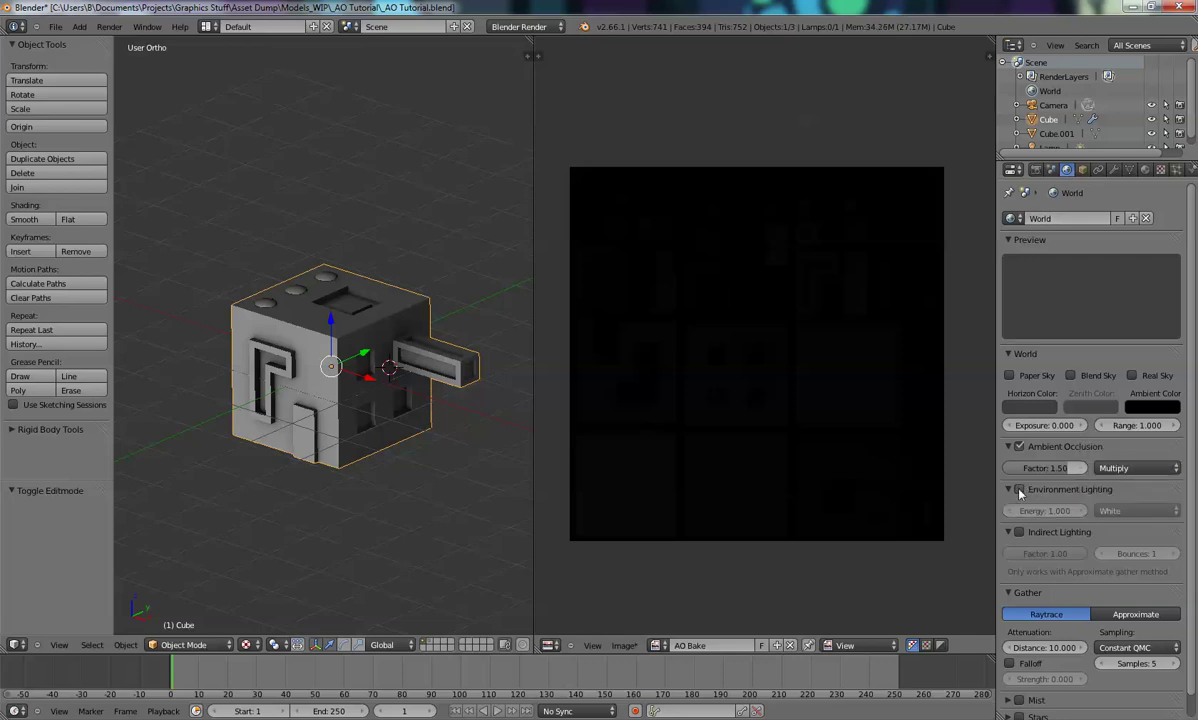
pyautogui.click(1020, 490)
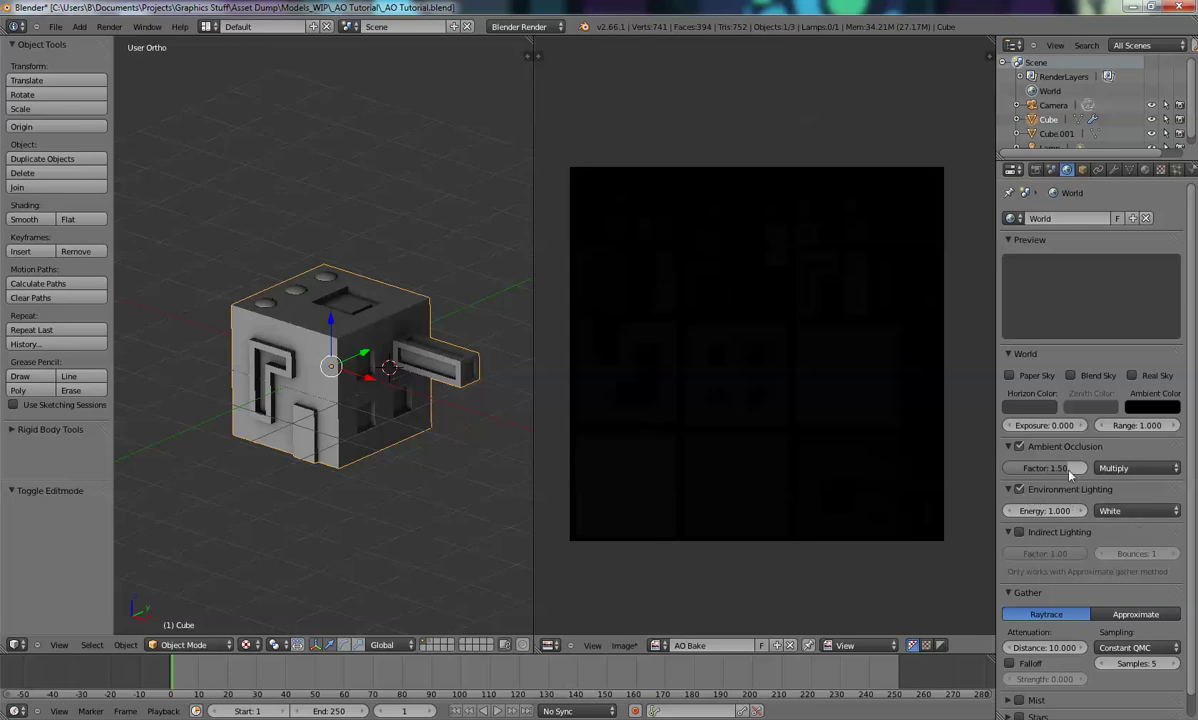
# Set the world's horizon colour to a pinkish red of about R 0.439, G 0.093, B 0.155
pyautogui.click(1032, 406)
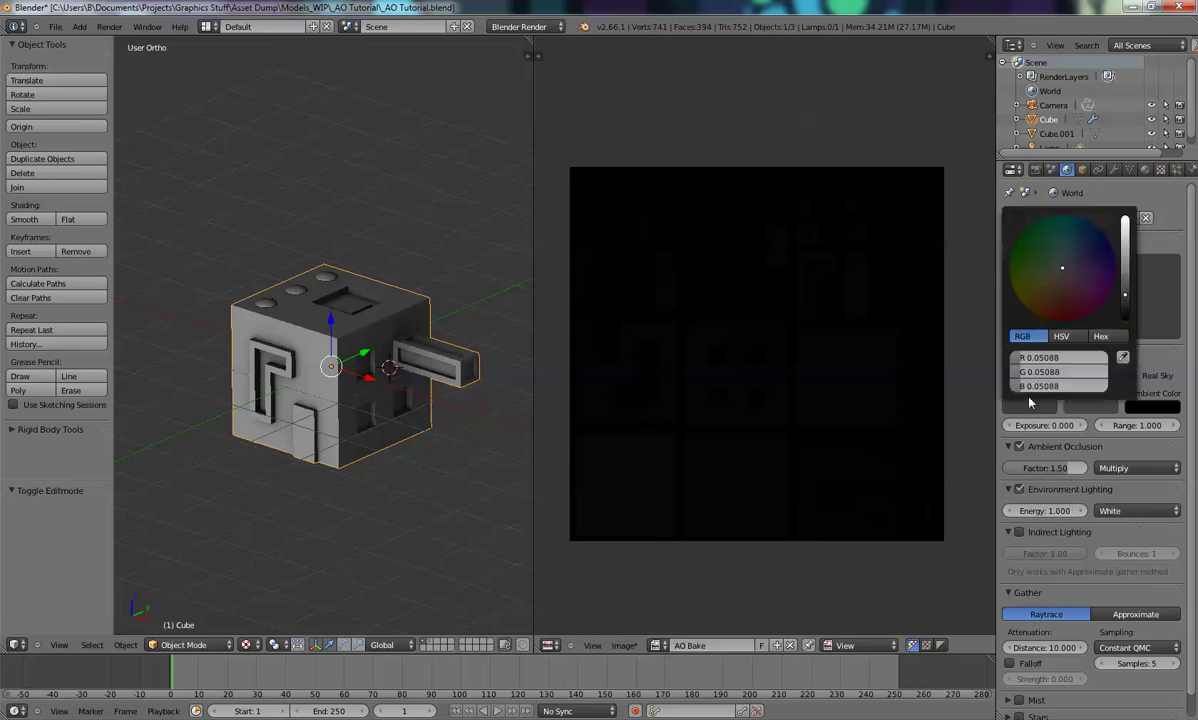
pyautogui.click(1126, 246)
pyautogui.moveTo(1082, 301); pyautogui.dragTo(1071, 310)
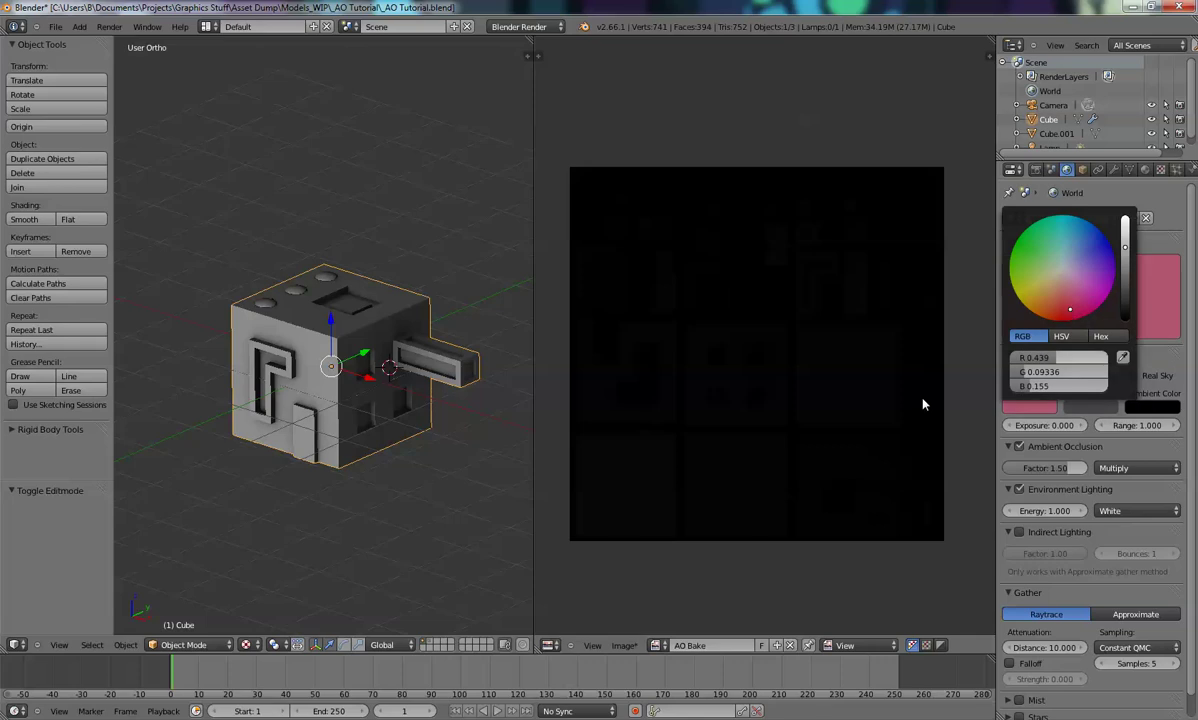
# Rebake the cube's ambient occlusion from Edit Mode using white environment lighting, and return to Object Mode
pyautogui.press('Tab')
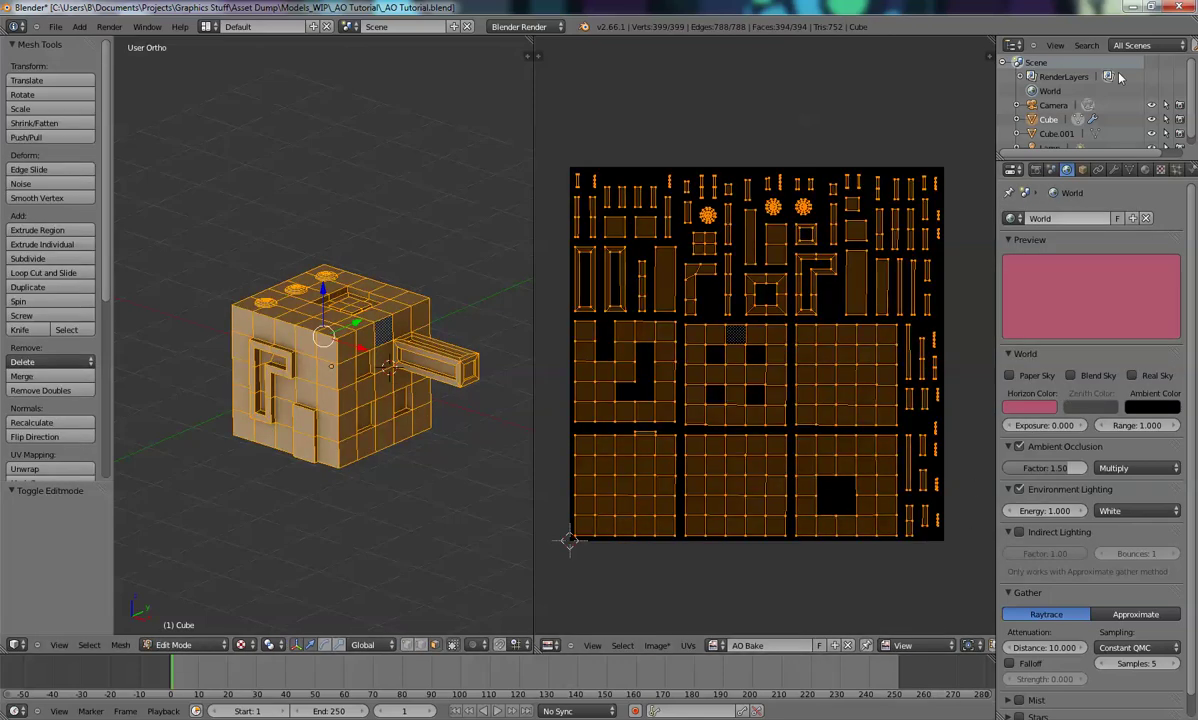
pyautogui.click(1035, 170)
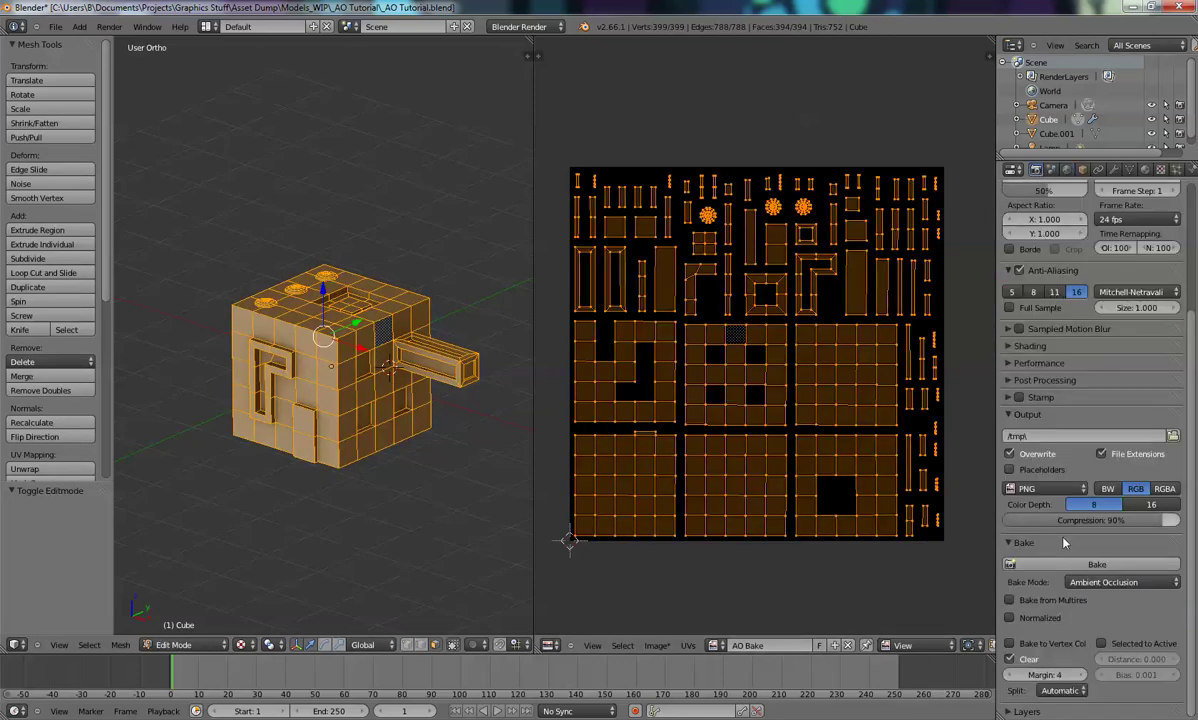
pyautogui.click(1063, 566)
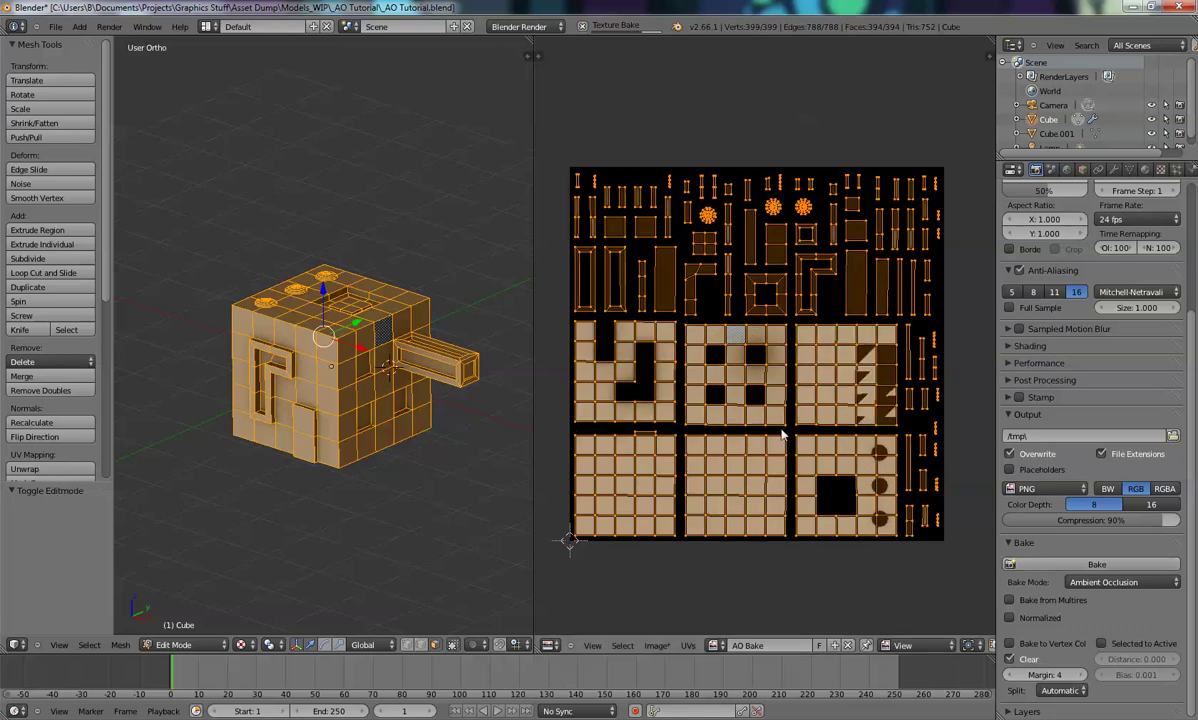
pyautogui.press('Tab')
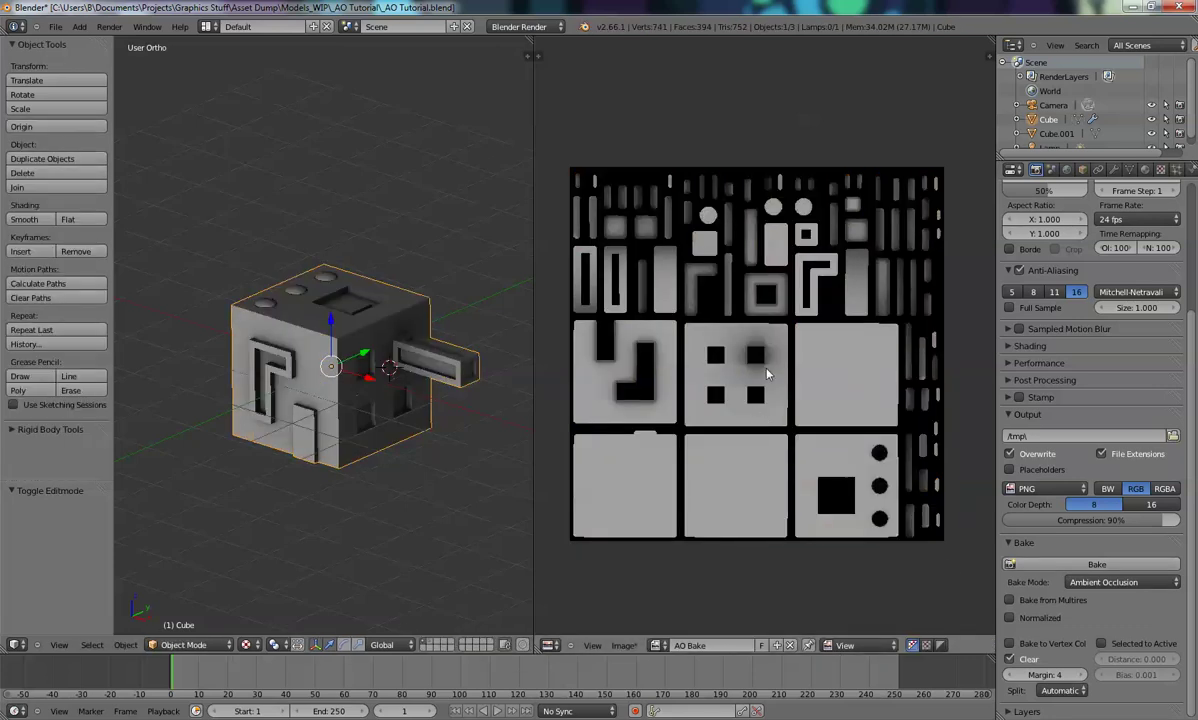
# Switch the Environment Lighting source to Sky Color and rebake the cube's ambient occlusion with the pink horizon colour
pyautogui.click(1066, 169)
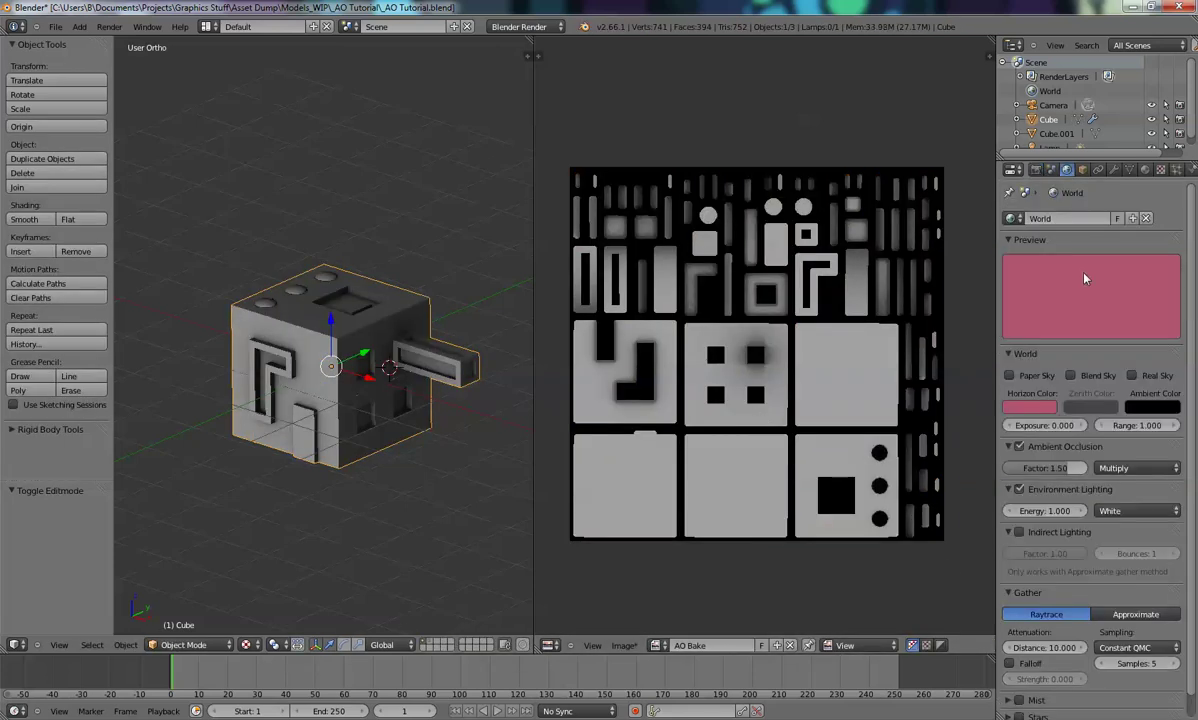
pyautogui.click(1127, 511)
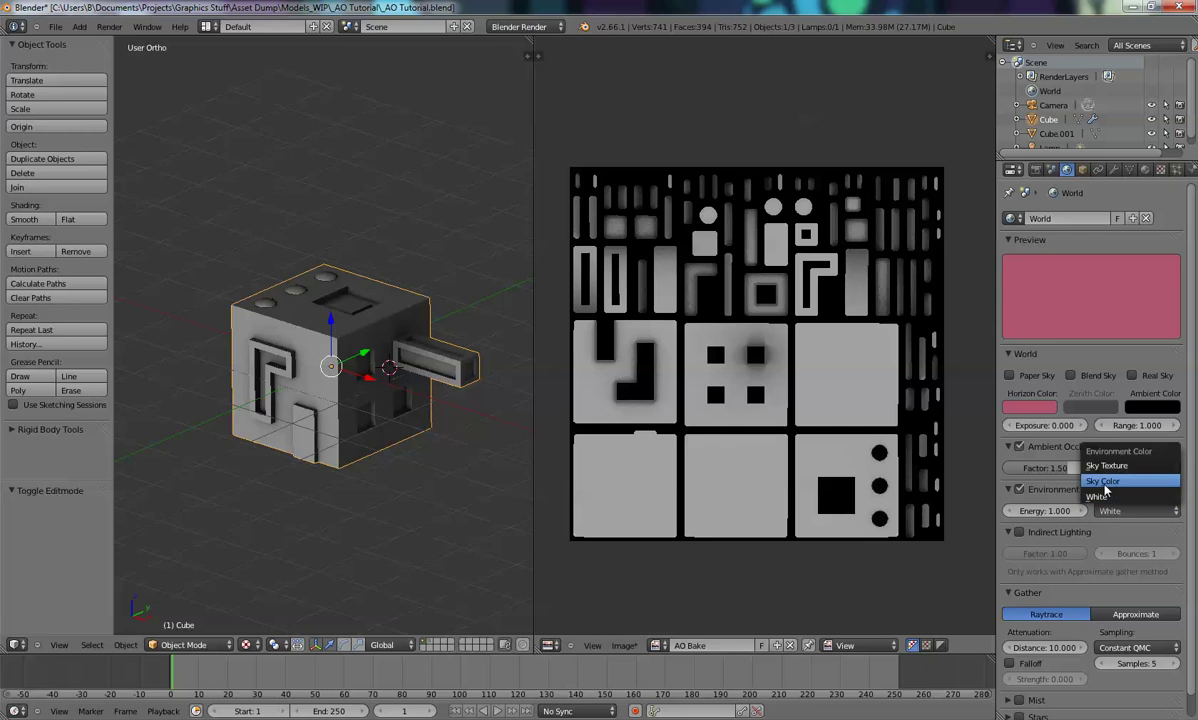
pyautogui.click(1105, 489)
pyautogui.click(1036, 169)
pyautogui.click(1080, 528)
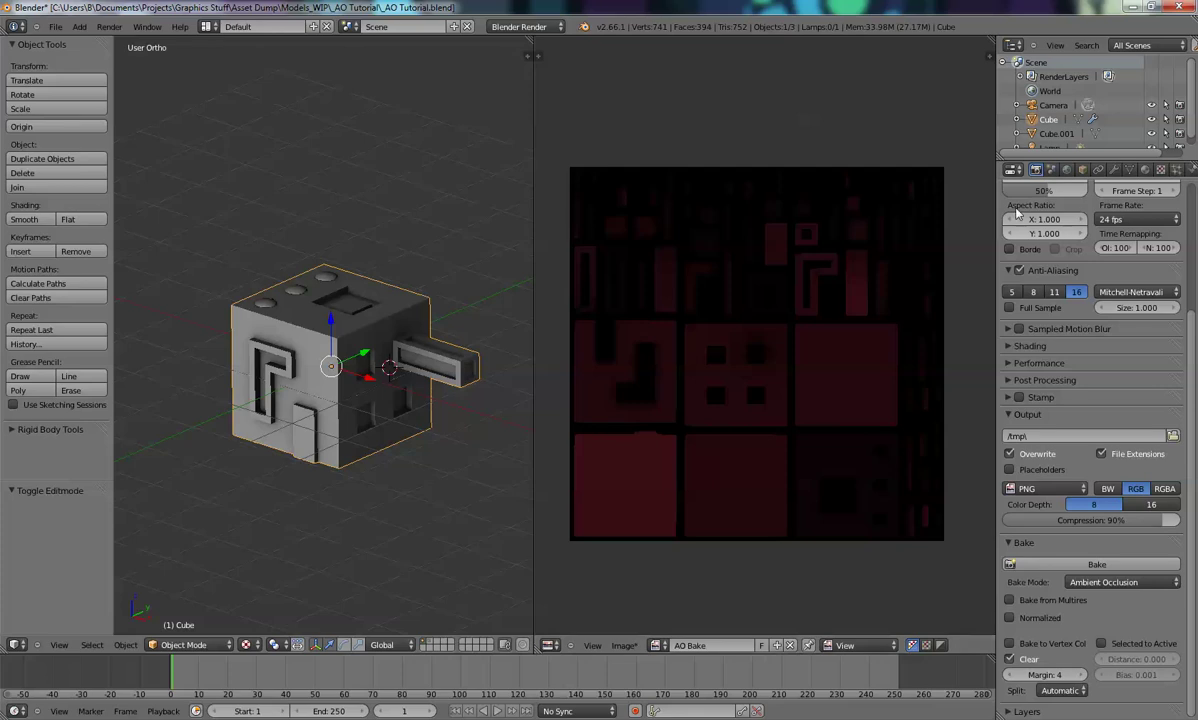
# Set the Environment Lighting source back to White and darken the world's horizon colour to a very dark red
pyautogui.click(1066, 170)
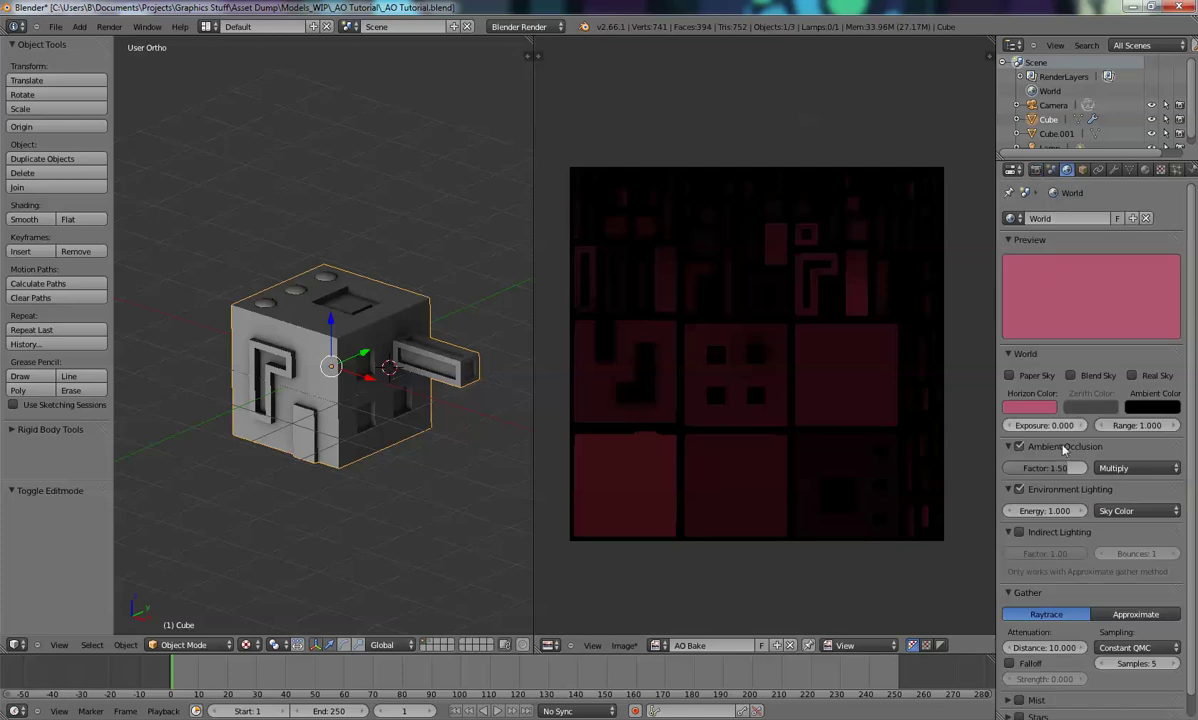
pyautogui.click(1110, 511)
pyautogui.click(1045, 478)
pyautogui.click(1029, 406)
pyautogui.moveTo(1129, 259); pyautogui.dragTo(1127, 308)
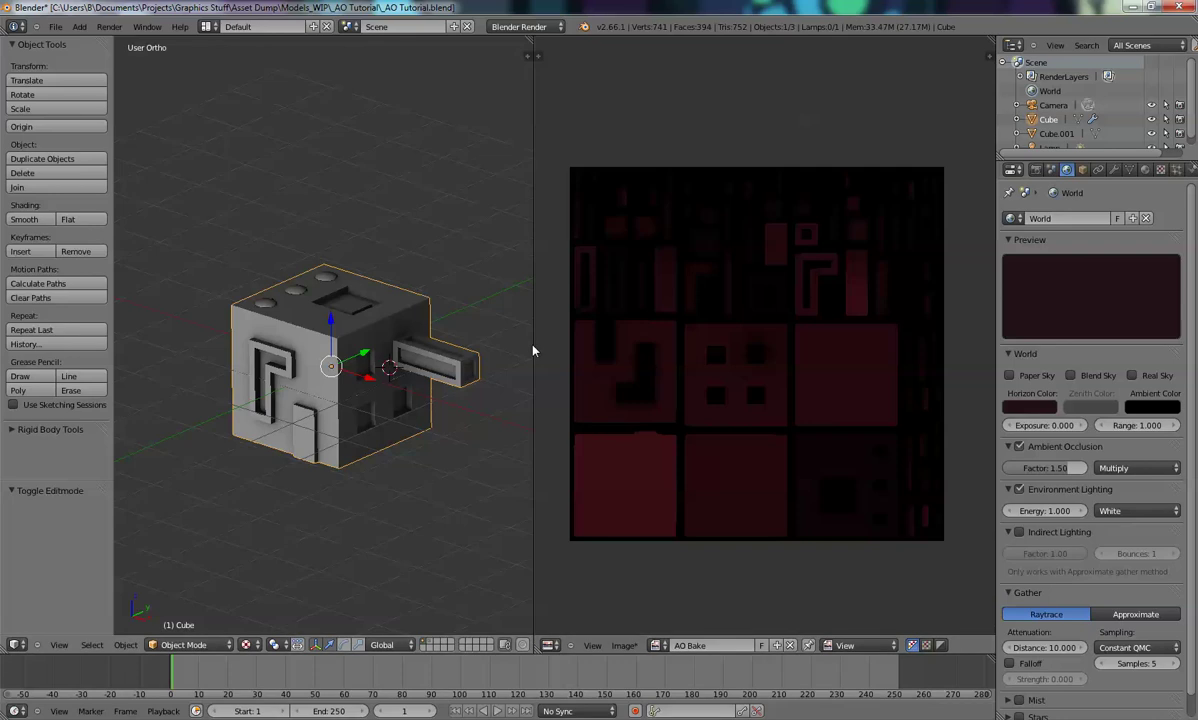
# Enlarge the 3D view, add a mesh cylinder to the scene, and scale it down to be smaller than the cube
pyautogui.moveTo(533, 350); pyautogui.dragTo(790, 385)
pyautogui.keyDown('shift'); pyautogui.moveTo(590, 398); pyautogui.dragTo(546, 364, button='middle'); pyautogui.keyUp('shift')
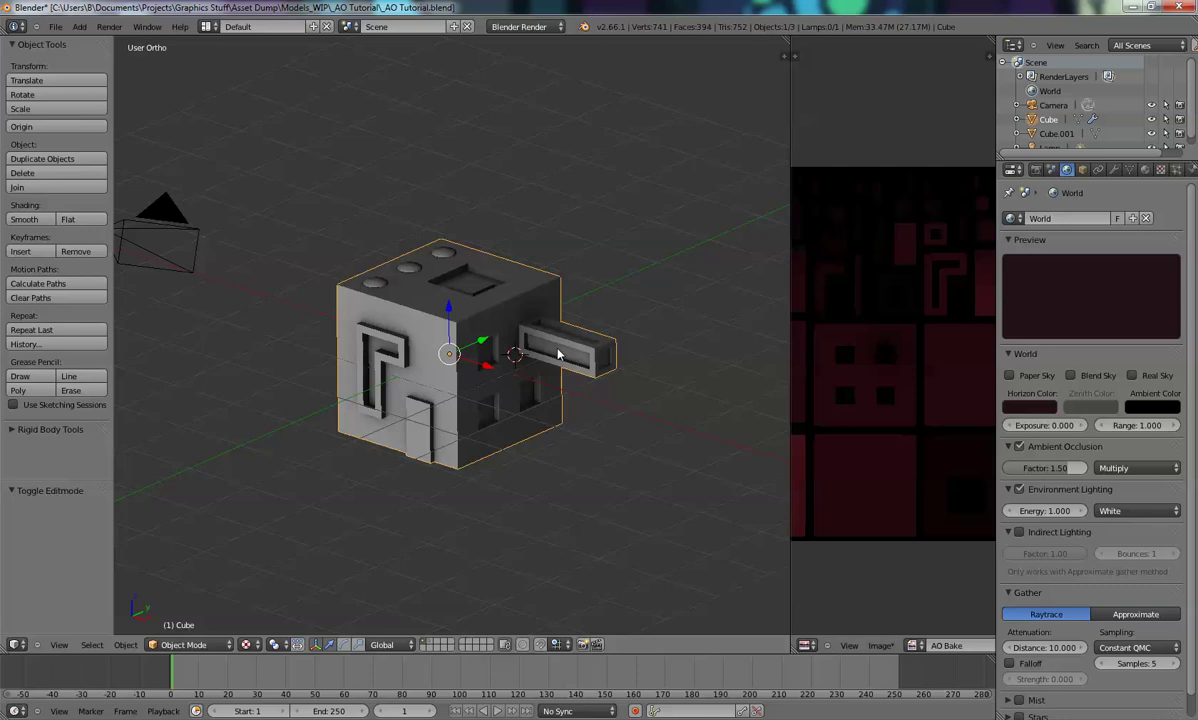
pyautogui.hotkey('shift', 'a')
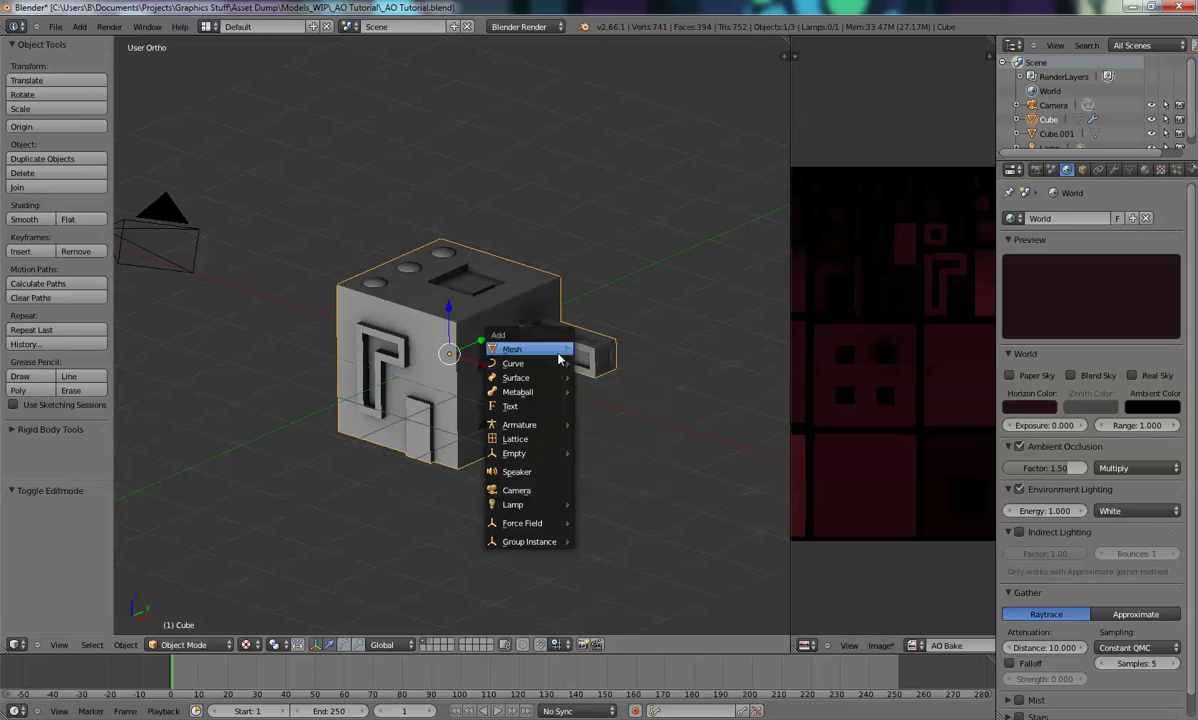
pyautogui.moveTo(560, 352)
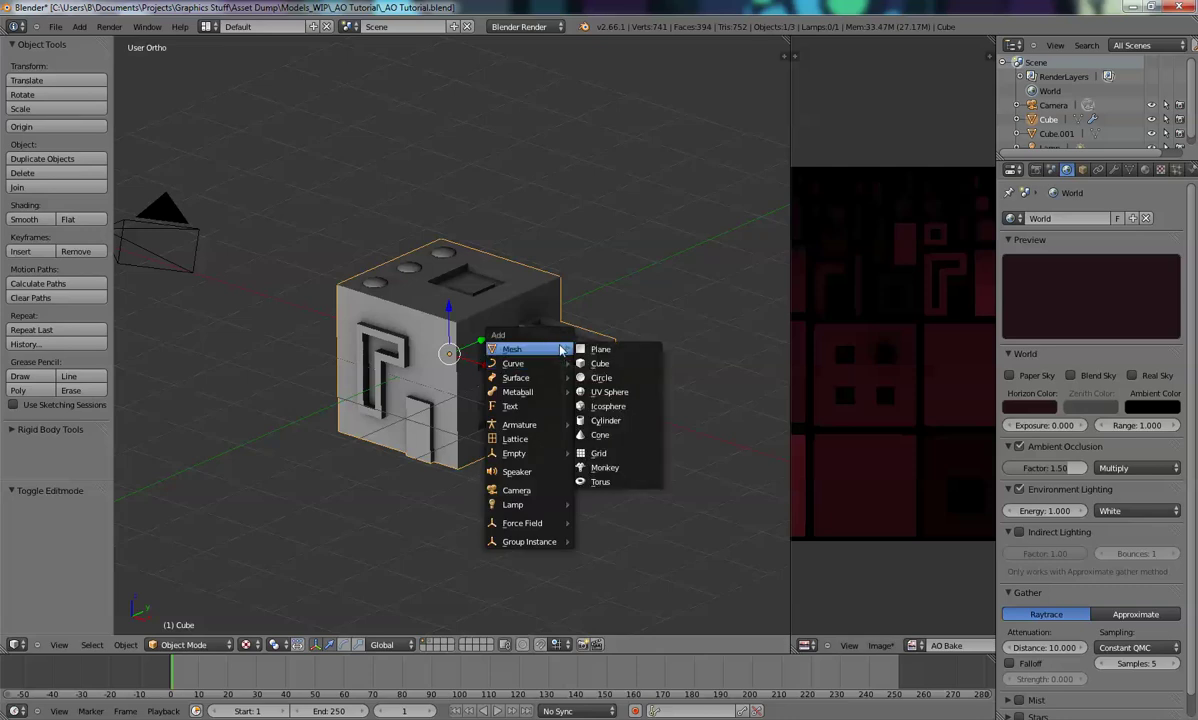
pyautogui.click(594, 420)
pyautogui.press('s')
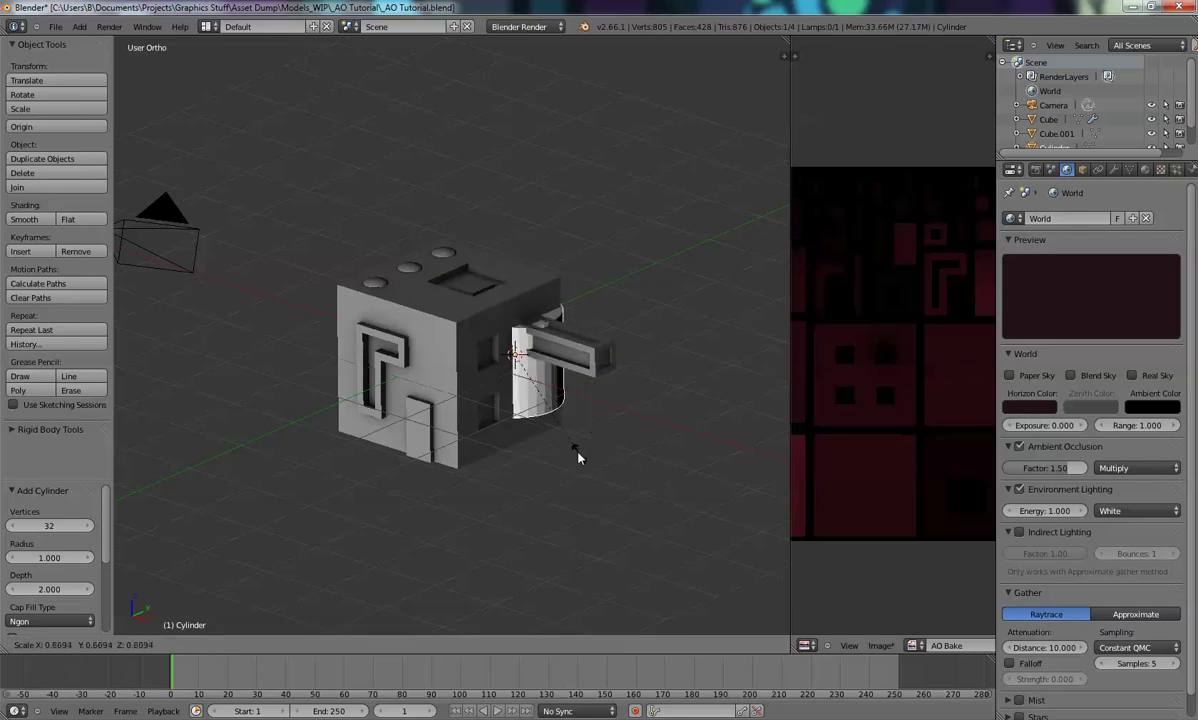
pyautogui.click(575, 454)
pyautogui.press('s')
pyautogui.click(592, 457)
# Move the cylinder out of the cube and place it close in front of the face with the raised P-shaped outline
pyautogui.moveTo(554, 371); pyautogui.dragTo(586, 402)
pyautogui.rightClick(499, 274)
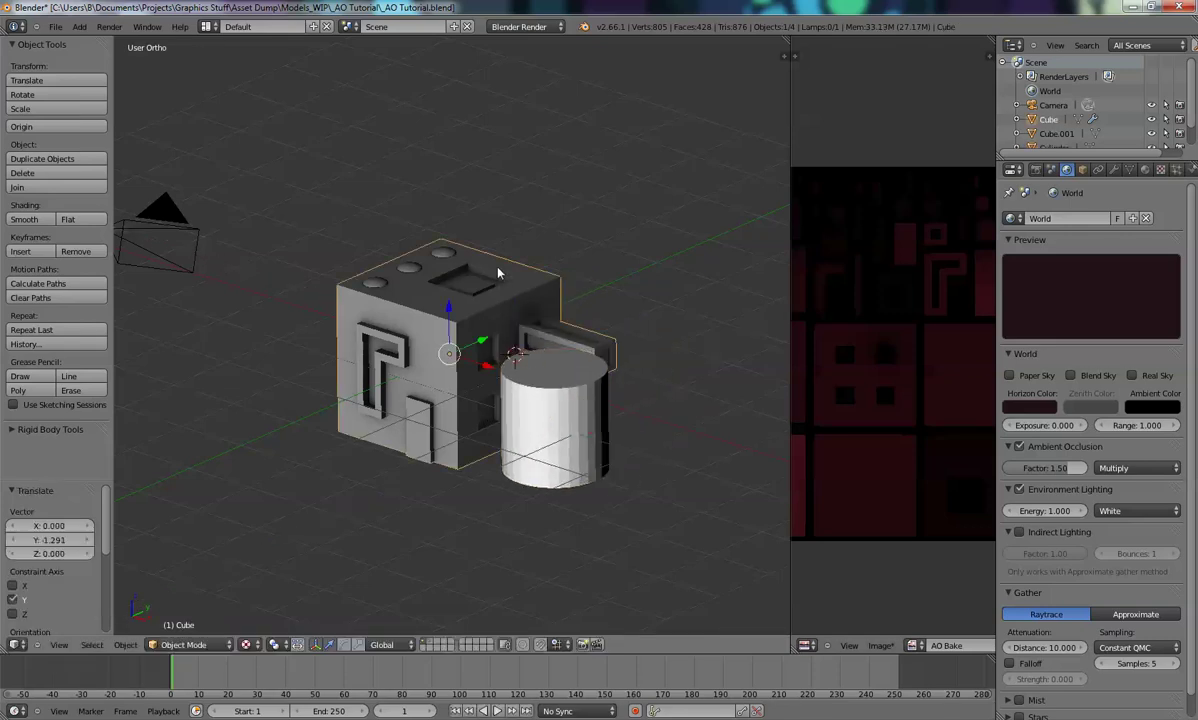
pyautogui.click(1146, 171)
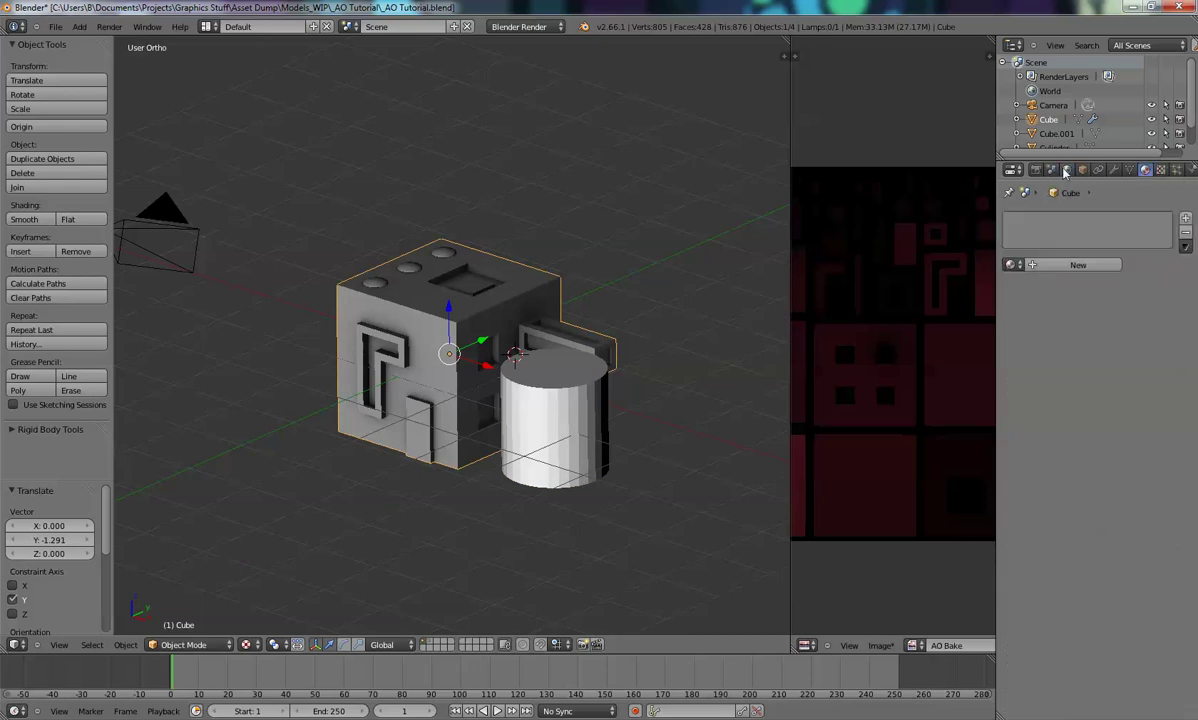
pyautogui.rightClick(541, 390)
pyautogui.press('g')
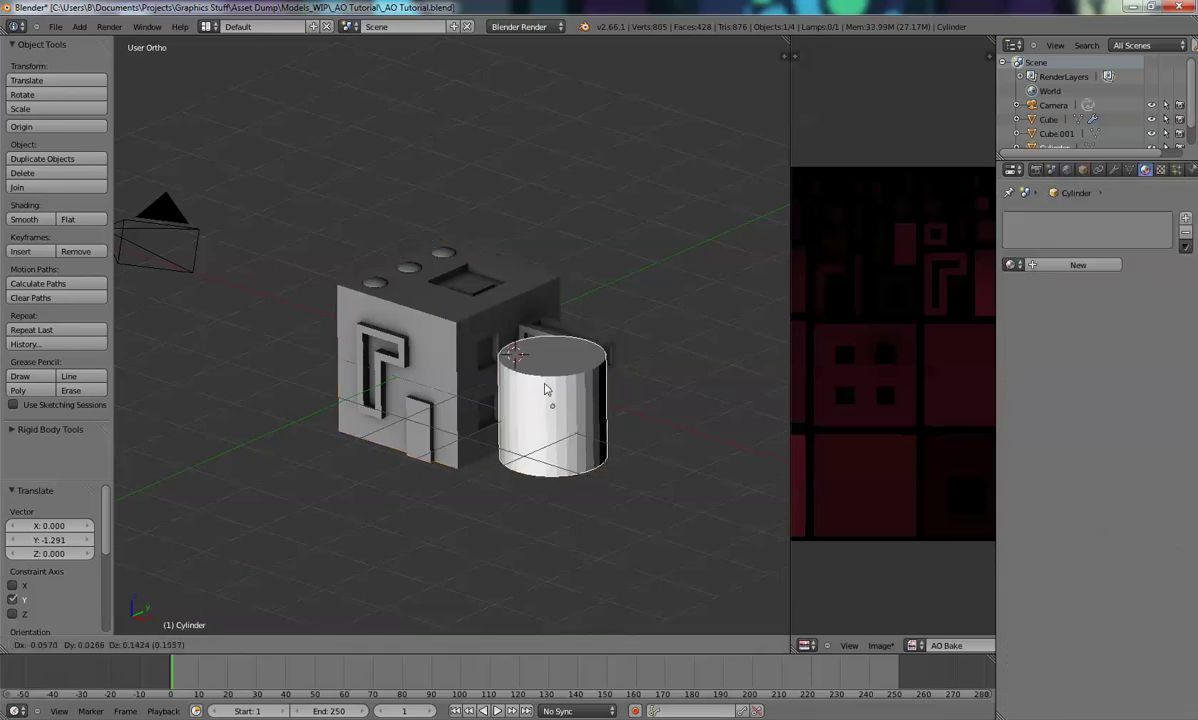
pyautogui.click(333, 378)
pyautogui.moveTo(362, 415)
pyautogui.mouseDown(button='middle')
pyautogui.moveTo(377, 432)
pyautogui.moveTo(388, 411)
pyautogui.moveTo(373, 414)
pyautogui.mouseUp(button='middle')
pyautogui.moveTo(385, 393); pyautogui.dragTo(418, 390)
pyautogui.moveTo(425, 371); pyautogui.dragTo(433, 401, button='middle')
# Select the cube and rebake its ambient occlusion from Edit Mode with the cylinder standing next to it
pyautogui.rightClick(546, 323)
pyautogui.press('Tab')
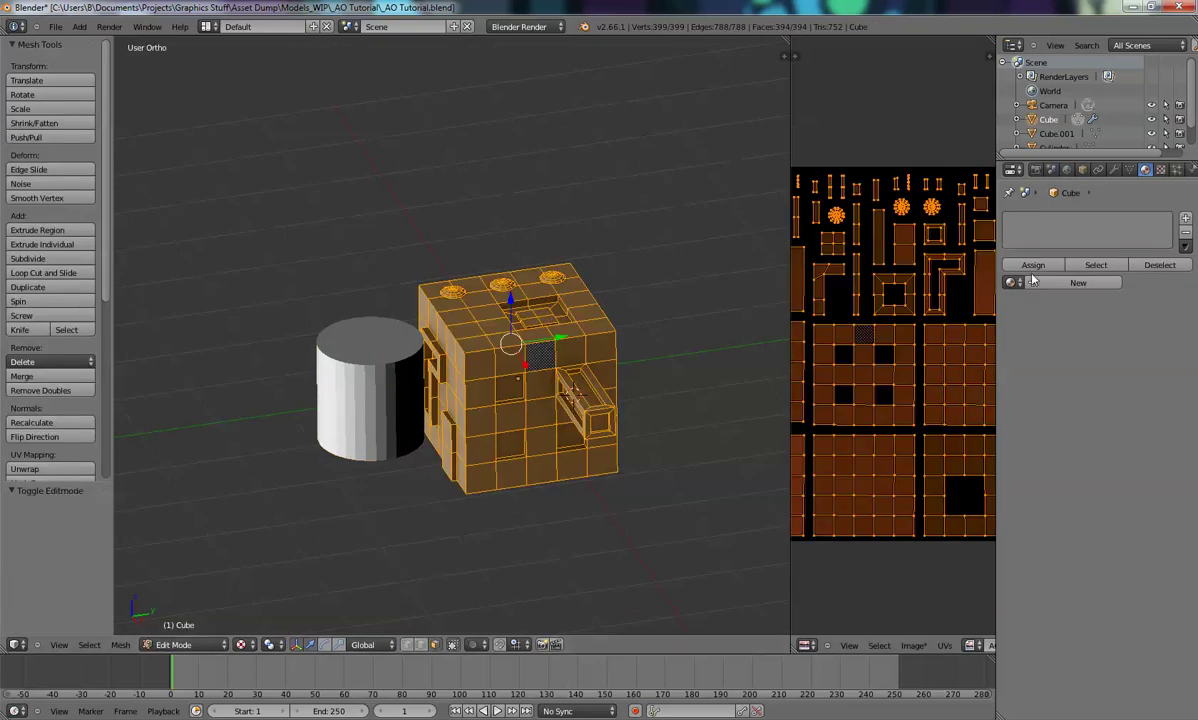
pyautogui.click(1035, 170)
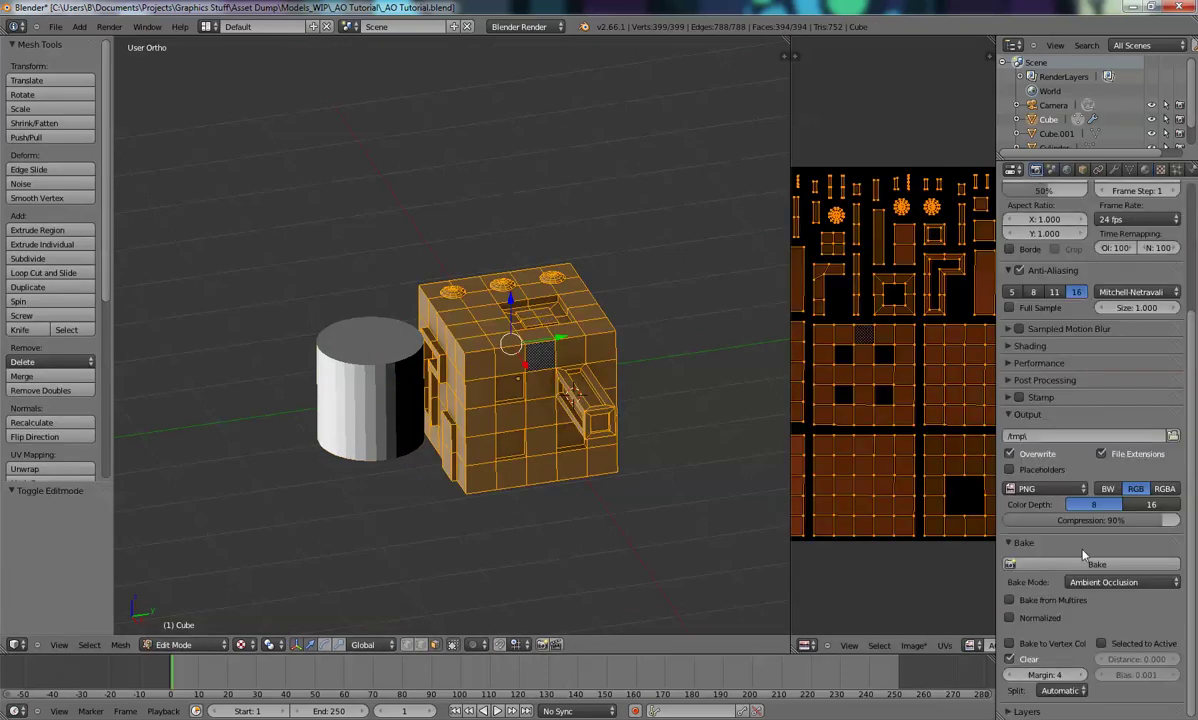
pyautogui.click(1062, 566)
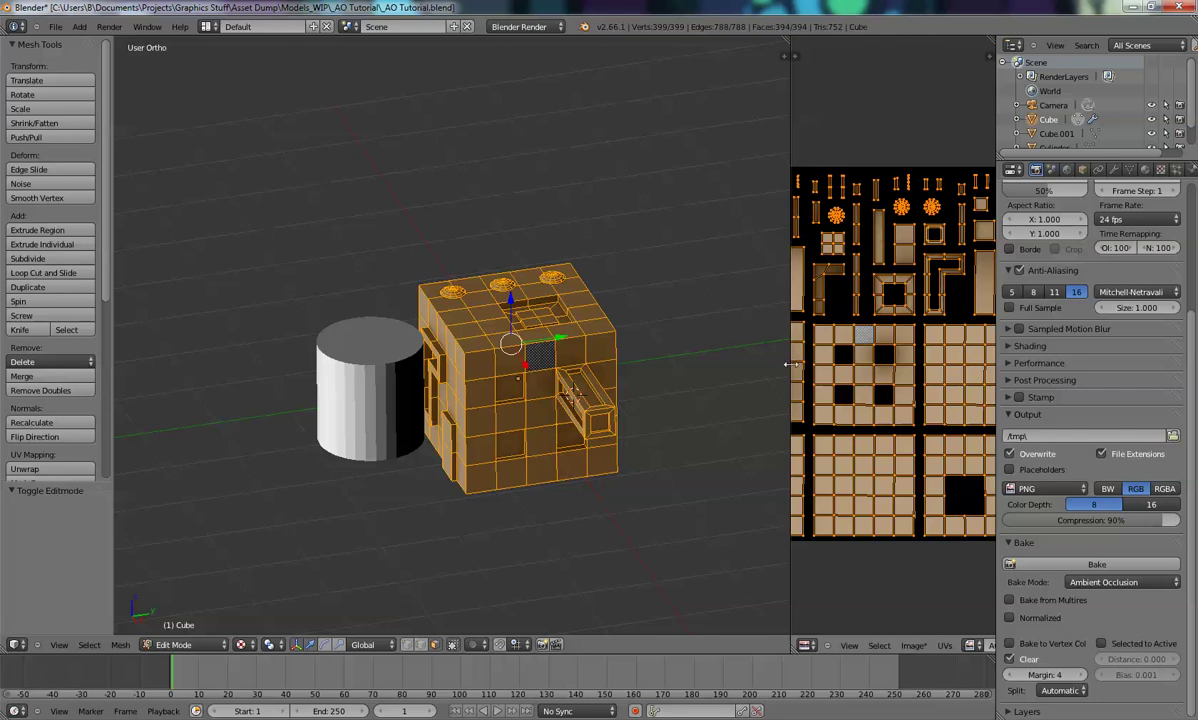
# Enlarge the image editor and compare the baked shading of the P-outline face with the cylinder's position beside the cube
pyautogui.moveTo(789, 372); pyautogui.dragTo(659, 372)
pyautogui.moveTo(783, 389); pyautogui.dragTo(841, 353, button='middle')
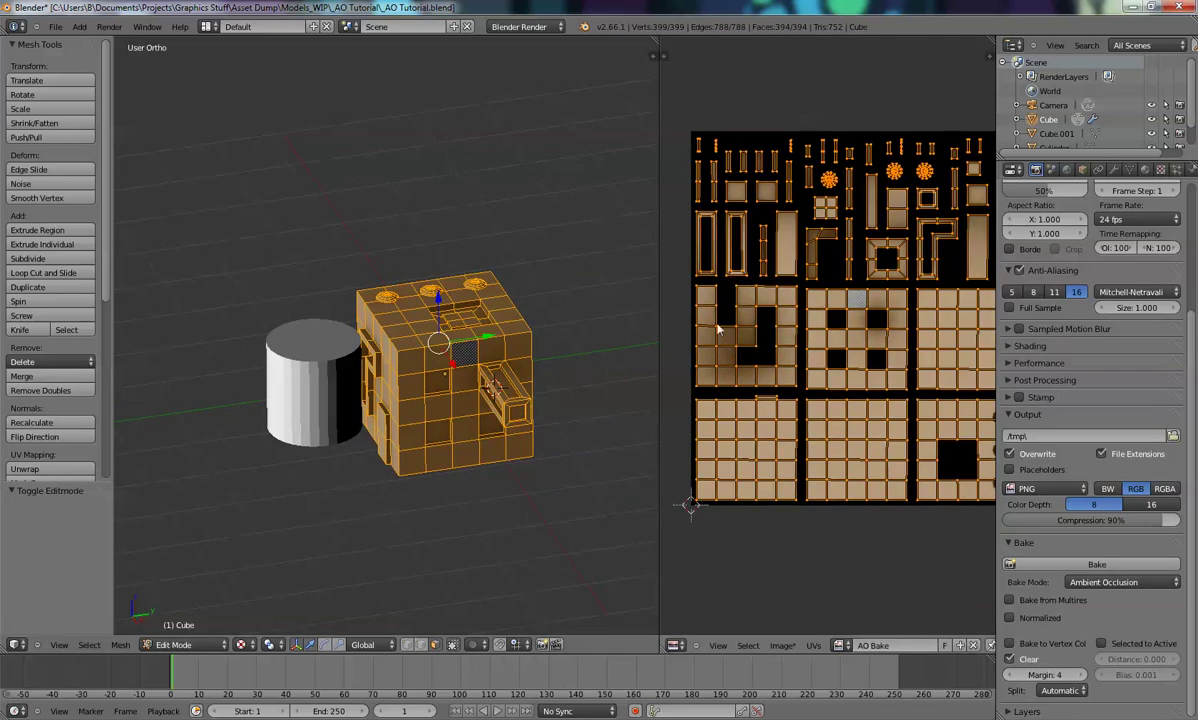
pyautogui.moveTo(429, 318); pyautogui.dragTo(398, 320, button='middle')
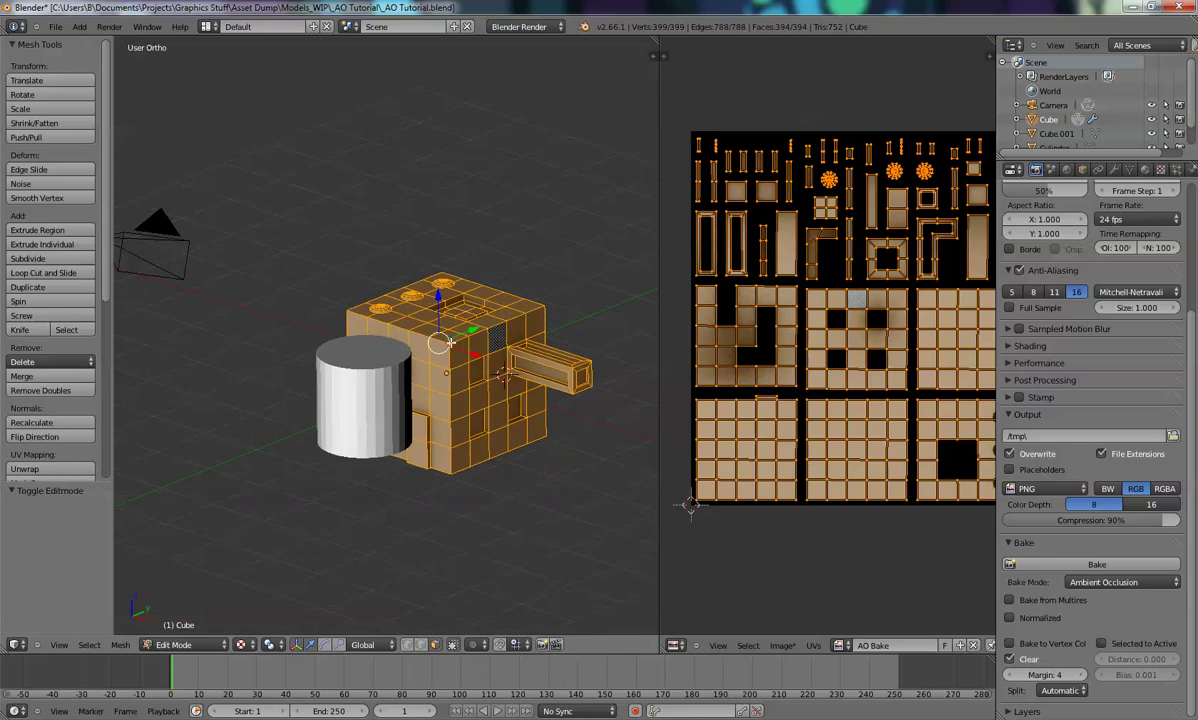
pyautogui.press('Tab')
pyautogui.rightClick(382, 387)
pyautogui.press('g')
pyautogui.rightClick(385, 384)
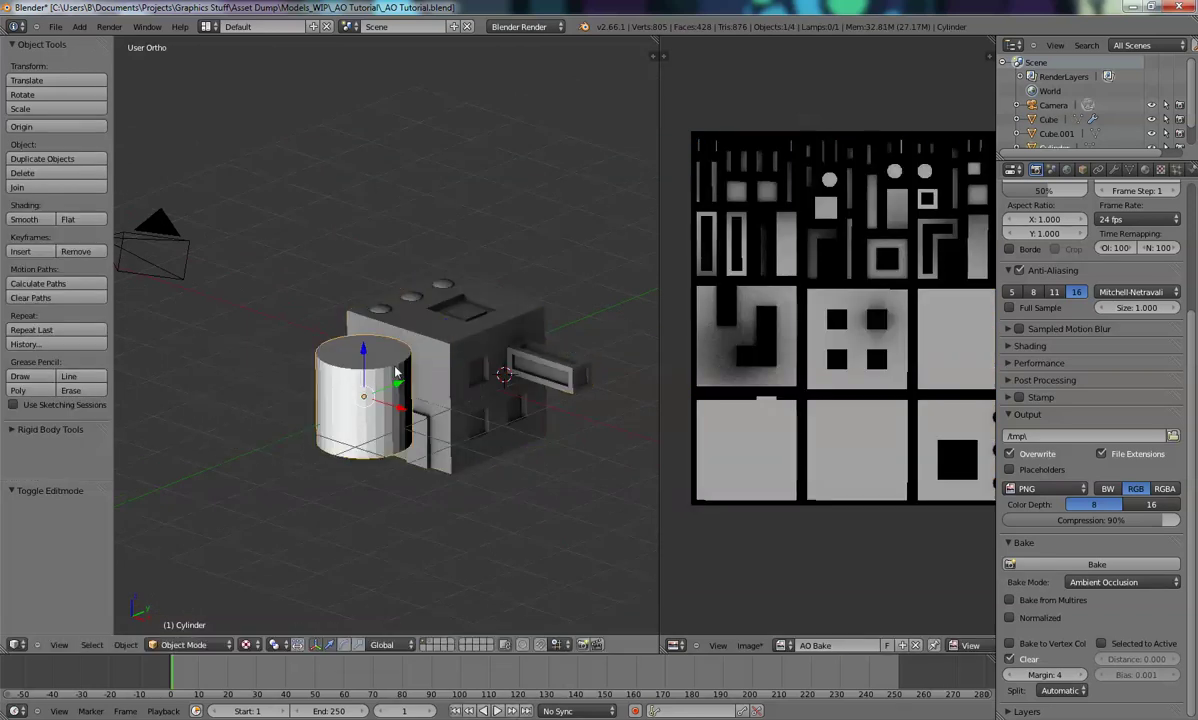
# Select the cube again in Object Mode and switch the 3D view's shading to Solid
pyautogui.scroll(3, 400, 372)
pyautogui.rightClick(509, 306)
pyautogui.press('Tab')
pyautogui.moveTo(509, 306); pyautogui.dragTo(399, 392, button='middle')
pyautogui.press('Tab')
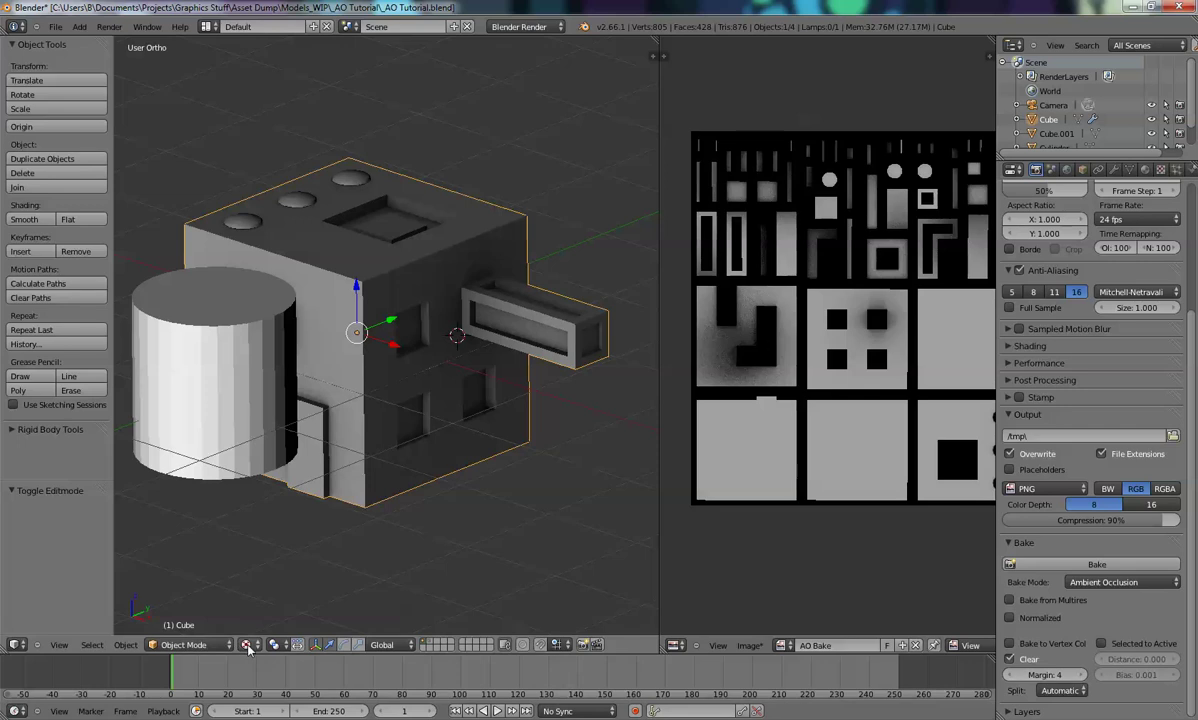
pyautogui.click(251, 644)
pyautogui.click(262, 600)
pyautogui.keyDown('shift'); pyautogui.moveTo(445, 359); pyautogui.dragTo(494, 422, button='middle'); pyautogui.keyUp('shift')
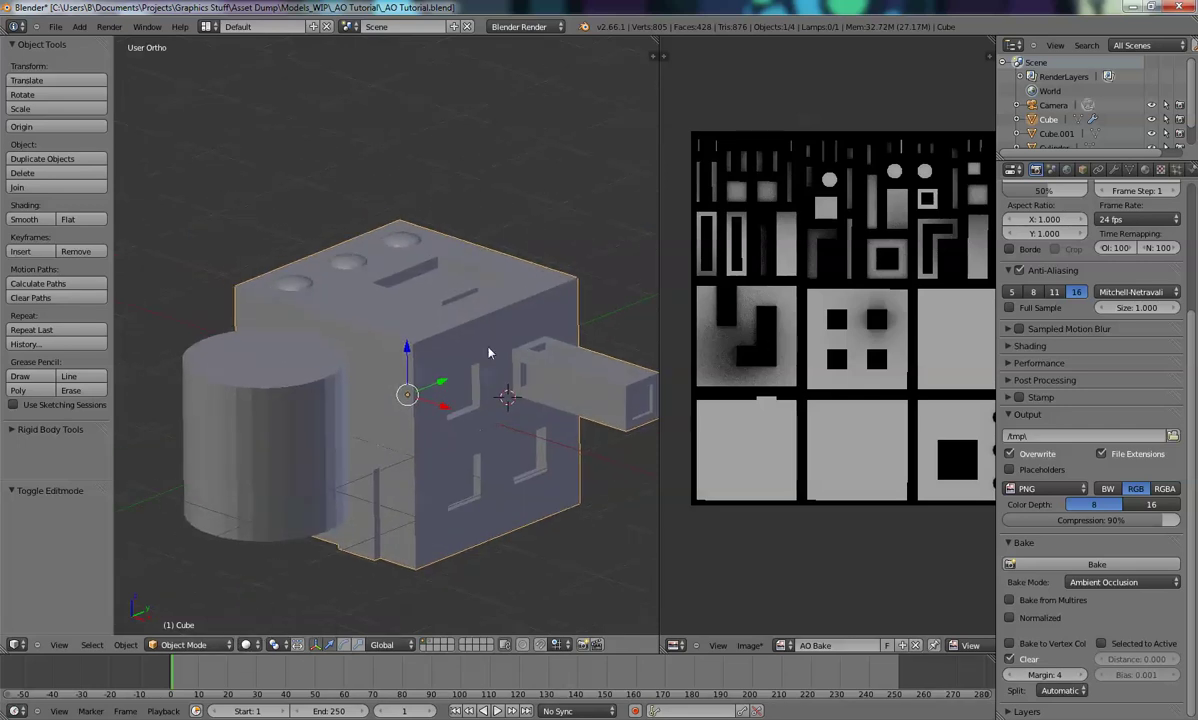
# Set the 3D view to Texture shading and reassign the AO Bake image to the cube's UVs after briefly displaying FlatColorTest.png
pyautogui.click(251, 644)
pyautogui.click(258, 600)
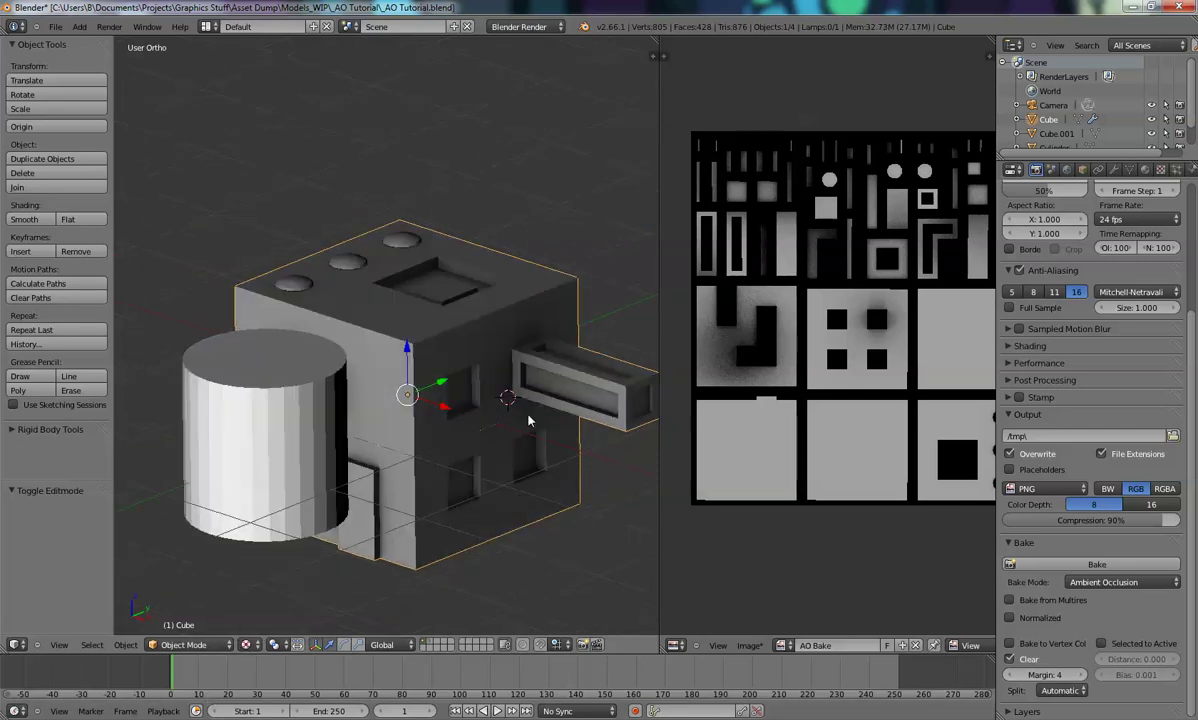
pyautogui.press('Tab')
pyautogui.click(840, 645)
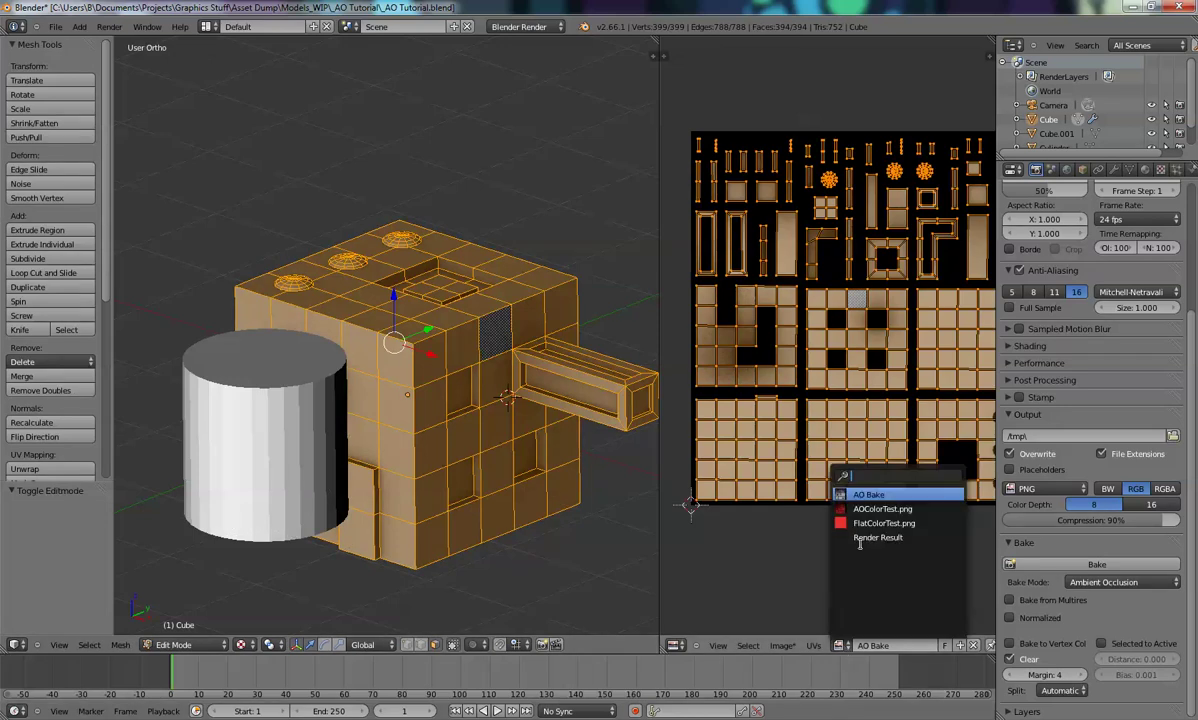
pyautogui.click(830, 502)
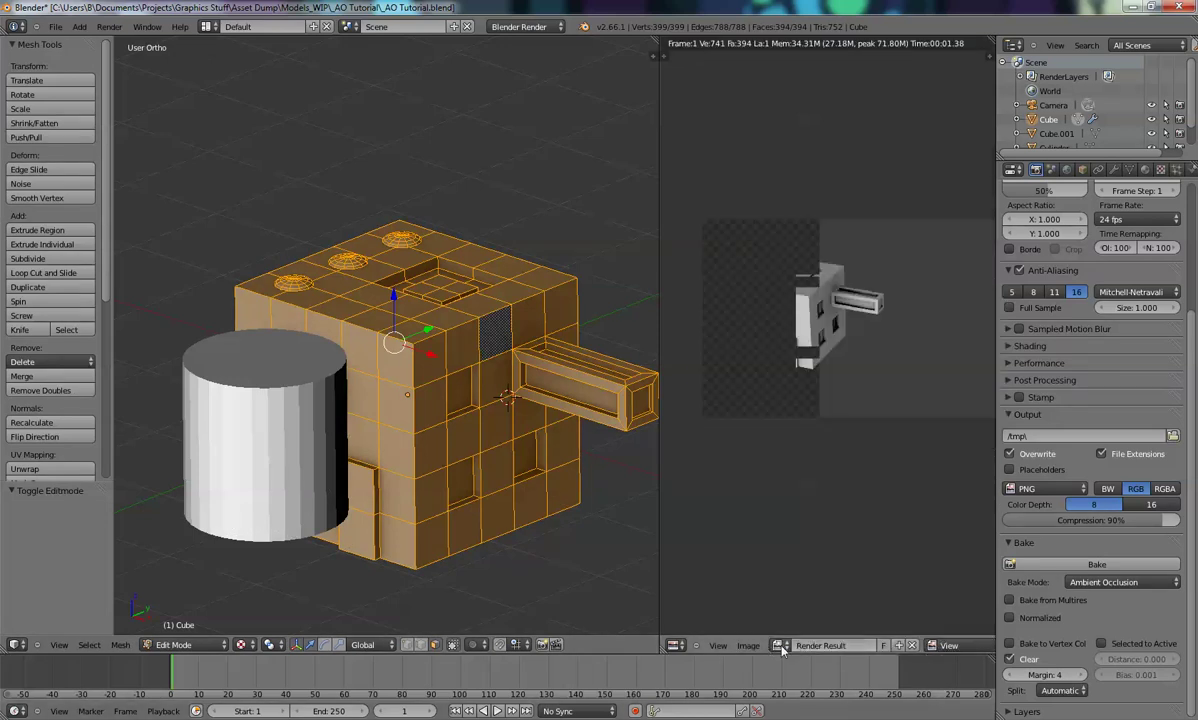
pyautogui.click(778, 645)
pyautogui.click(820, 523)
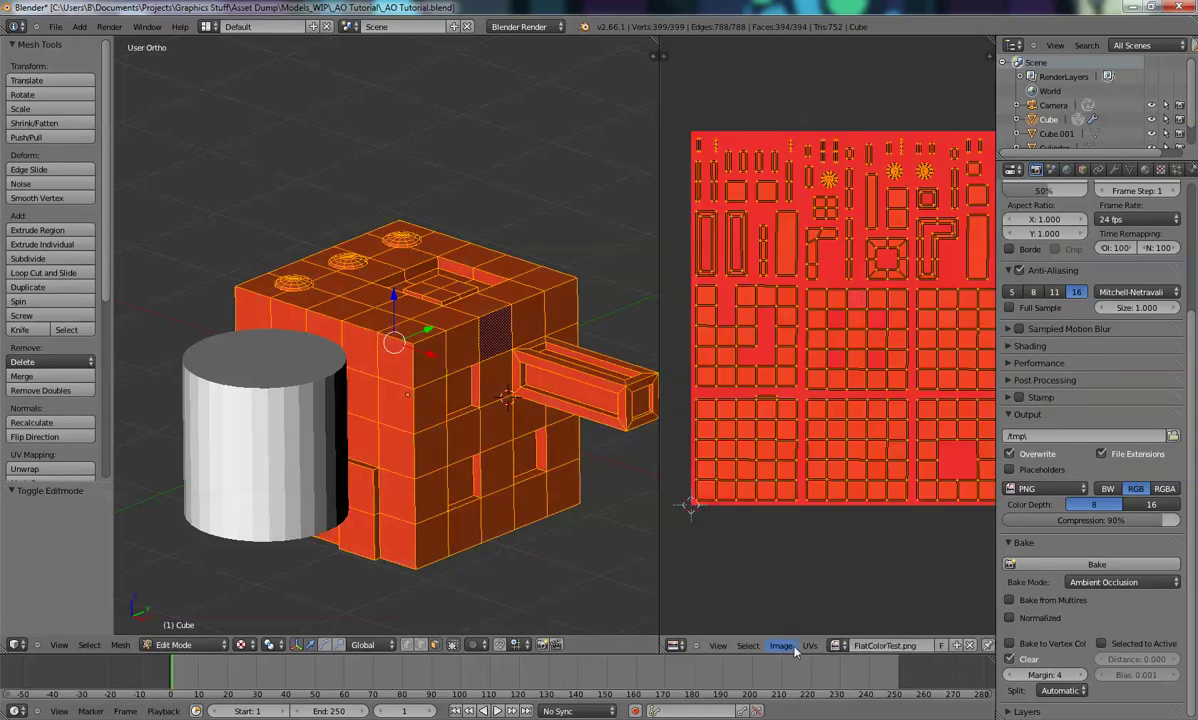
pyautogui.click(838, 645)
pyautogui.click(862, 494)
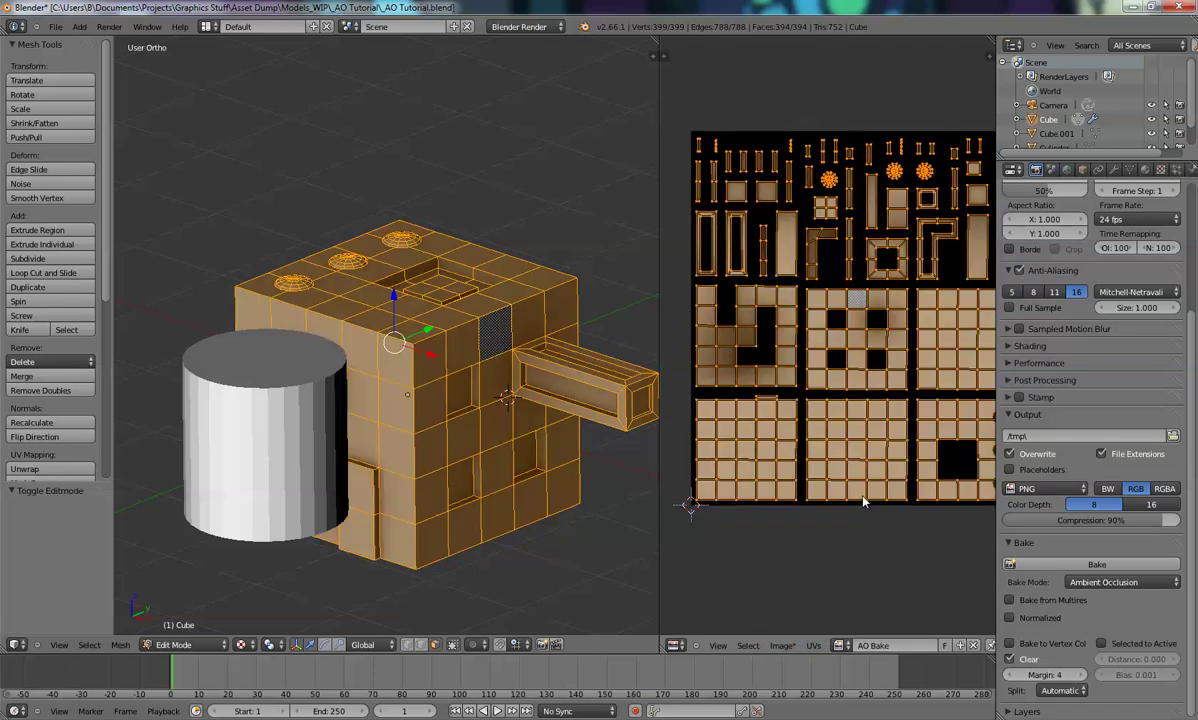
pyautogui.press('a')
pyautogui.press('Tab')
# Move the cylinder -1.786 along X so it no longer covers the cube's face with the raised P-shaped outline
pyautogui.moveTo(282, 396); pyautogui.dragTo(75, 404, button='right')
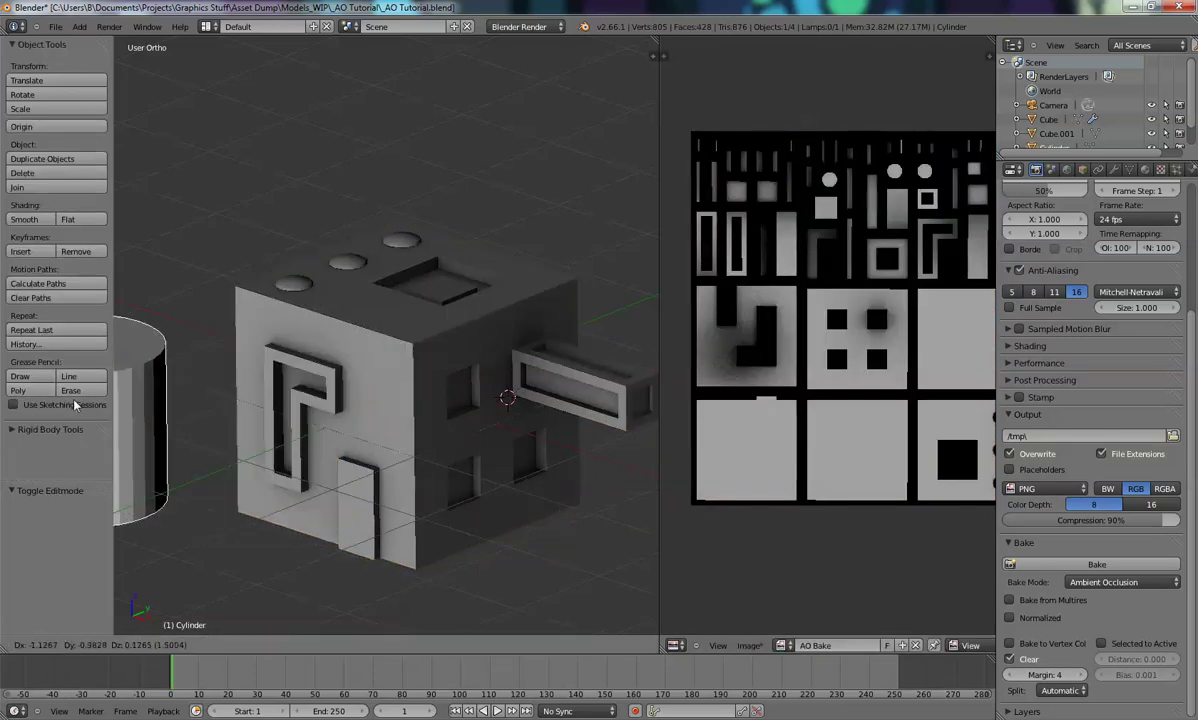
pyautogui.rightClick(235, 457)
pyautogui.moveTo(320, 433); pyautogui.dragTo(386, 429, button='middle')
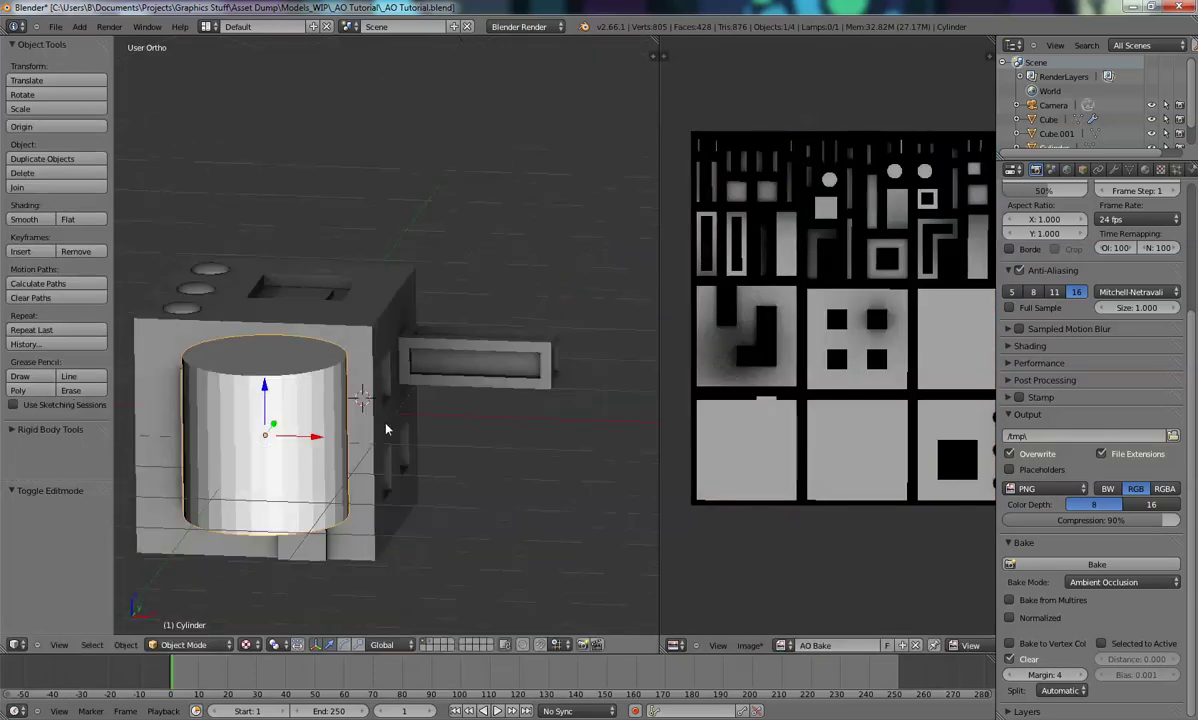
pyautogui.moveTo(319, 437); pyautogui.dragTo(104, 443)
pyautogui.keyDown('shift'); pyautogui.moveTo(314, 456); pyautogui.dragTo(428, 490, button='middle'); pyautogui.keyUp('shift')
pyautogui.moveTo(428, 490)
pyautogui.mouseDown(button='middle')
pyautogui.moveTo(460, 441)
pyautogui.moveTo(447, 423)
pyautogui.moveTo(422, 481)
pyautogui.mouseUp(button='middle')
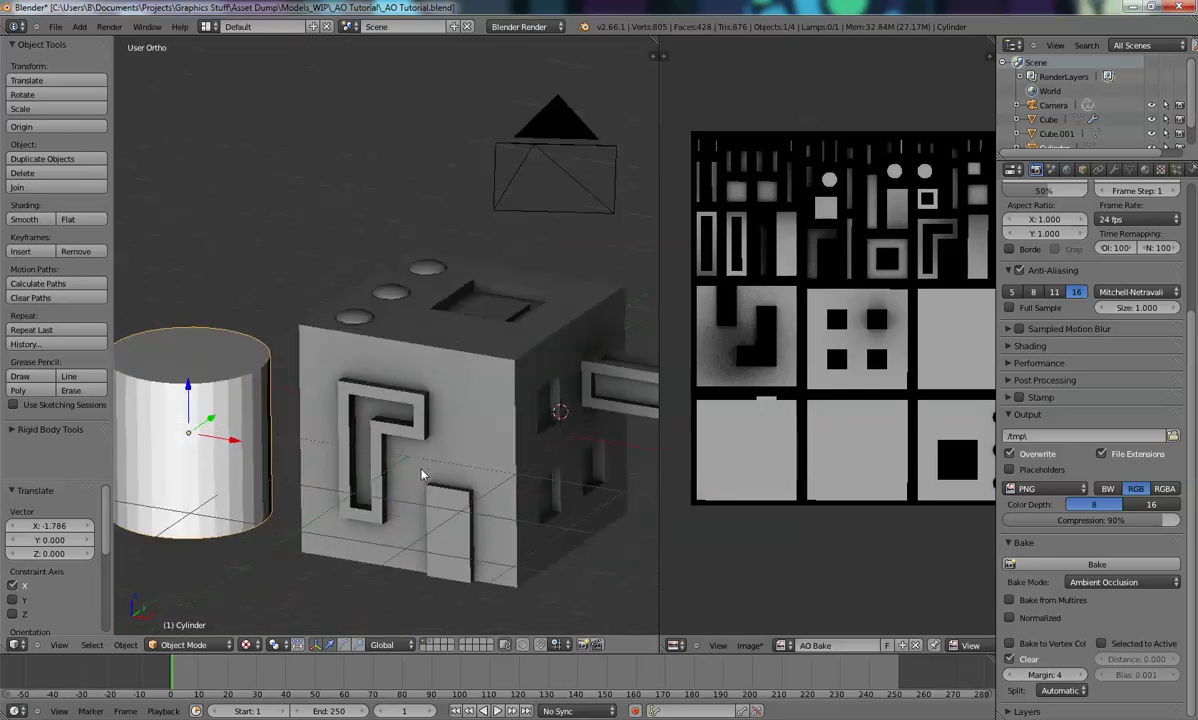
# Compare the baked map with the cube's faces and move the cylinder -3.038 along Y, farther from the cube
pyautogui.moveTo(689, 384); pyautogui.dragTo(682, 392, button='middle')
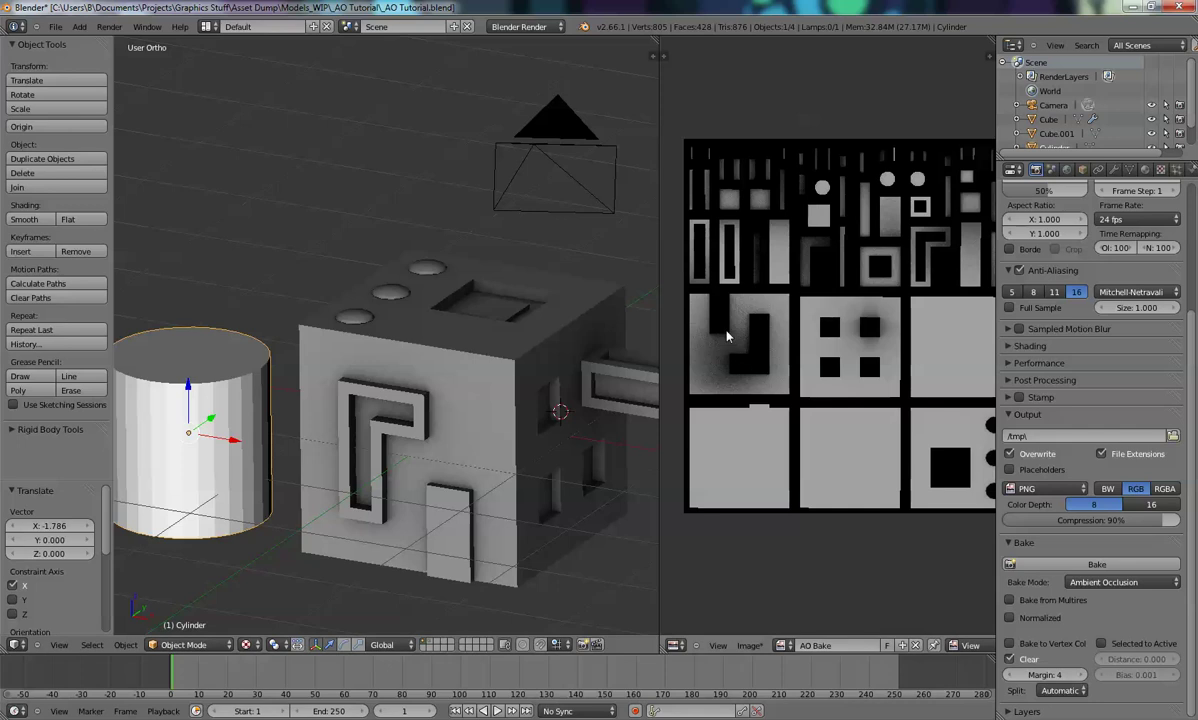
pyautogui.moveTo(518, 392); pyautogui.dragTo(440, 366, button='middle')
pyautogui.scroll(-3, 350, 370)
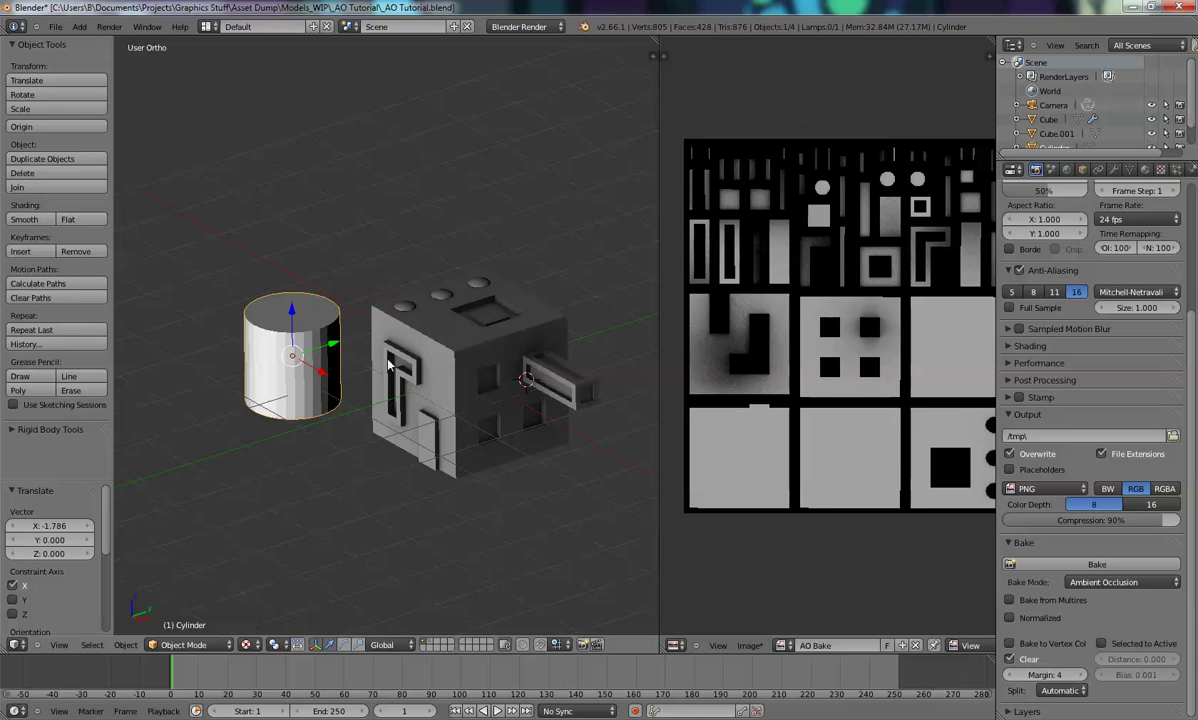
pyautogui.moveTo(451, 436); pyautogui.dragTo(465, 469, button='middle')
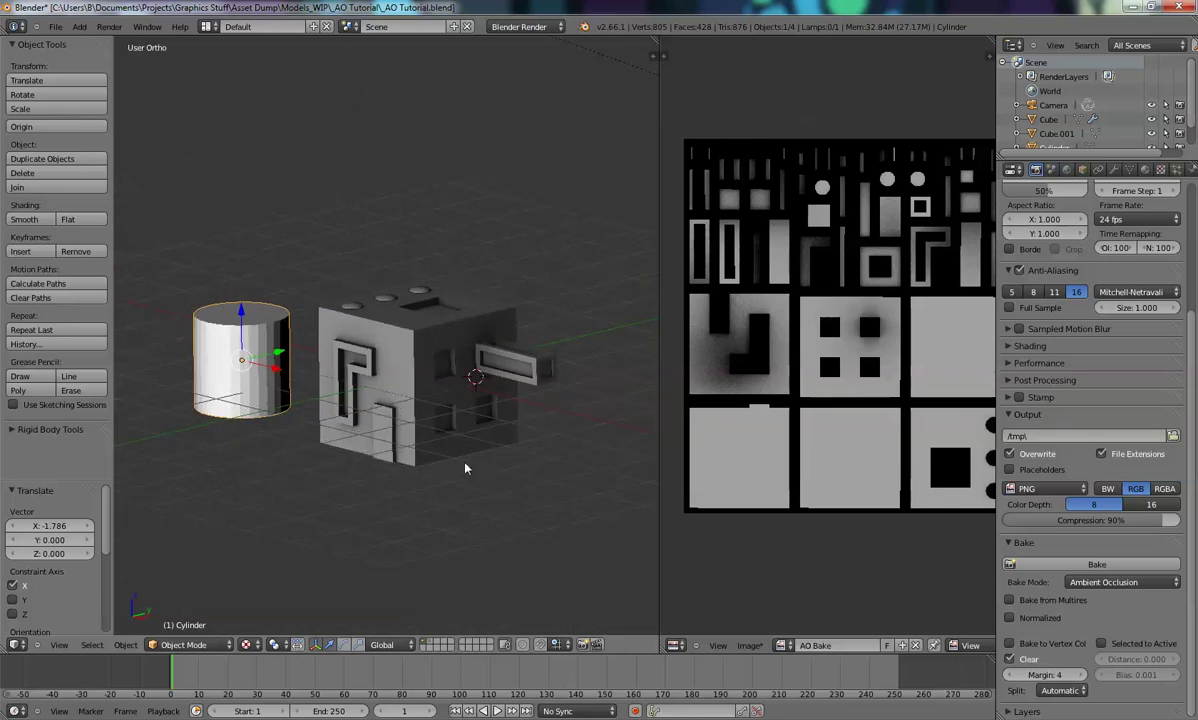
pyautogui.moveTo(461, 357); pyautogui.dragTo(181, 277, button='middle')
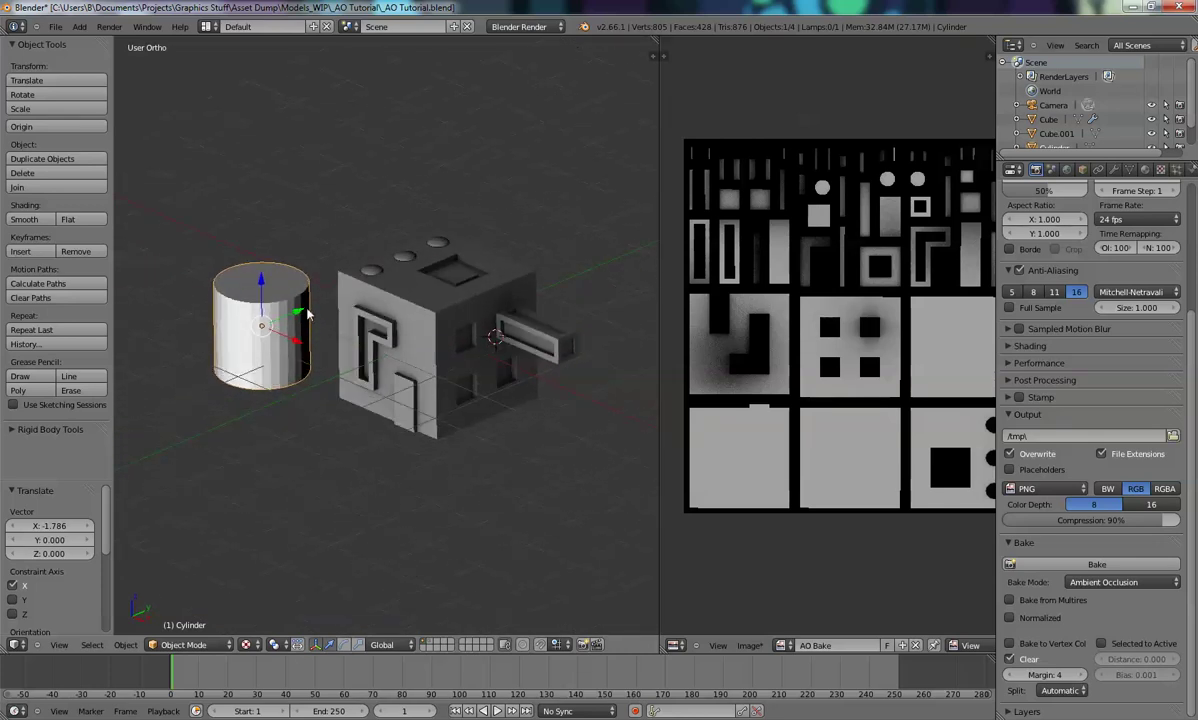
pyautogui.moveTo(300, 313); pyautogui.dragTo(152, 388)
pyautogui.keyDown('shift'); pyautogui.moveTo(323, 408); pyautogui.dragTo(362, 409, button='middle'); pyautogui.keyUp('shift')
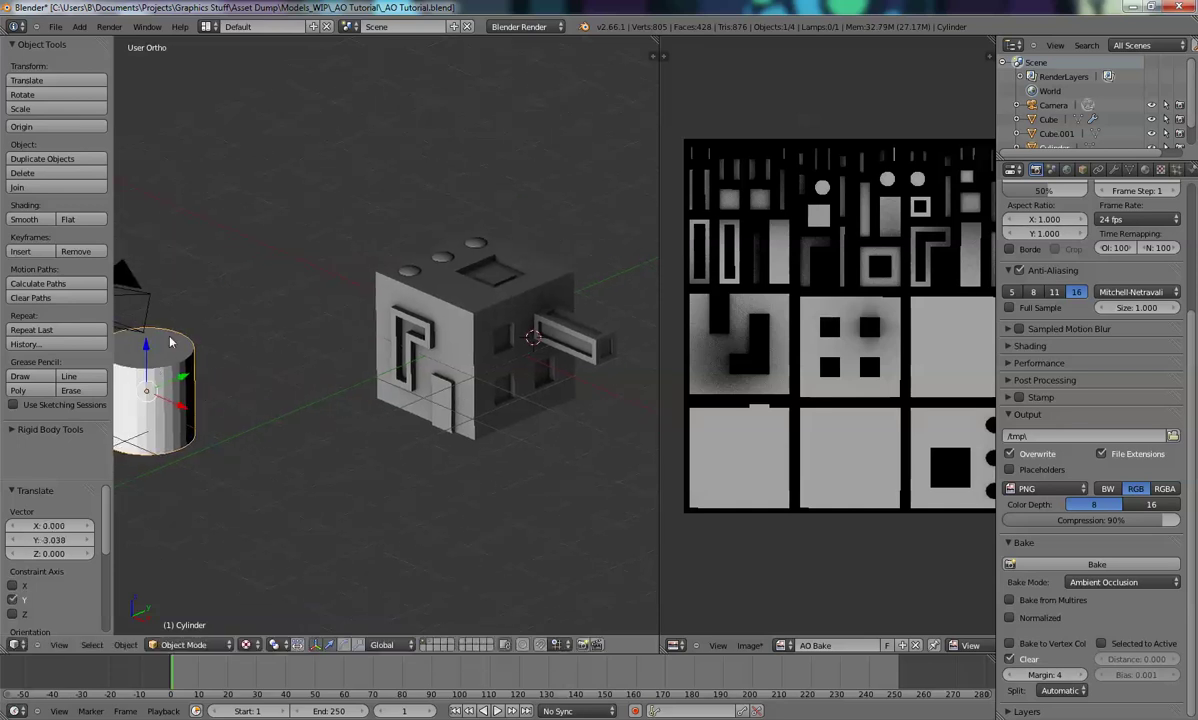
# Reposition the cylinder several times around the cube, finishing with a -1.245 move along Y away from it
pyautogui.moveTo(575, 401); pyautogui.dragTo(372, 441, button='middle')
pyautogui.moveTo(146, 398); pyautogui.dragTo(334, 409)
pyautogui.moveTo(439, 449); pyautogui.dragTo(400, 433, button='middle')
pyautogui.moveTo(352, 390); pyautogui.dragTo(375, 385)
pyautogui.moveTo(380, 420); pyautogui.dragTo(420, 447, button='middle')
pyautogui.moveTo(351, 386); pyautogui.dragTo(345, 392)
pyautogui.moveTo(432, 464); pyautogui.dragTo(362, 398, button='middle')
pyautogui.moveTo(336, 376); pyautogui.dragTo(267, 407)
# Examine the cube's baked shading up close around the raised outline, the recesses and the protruding bar
pyautogui.moveTo(422, 474); pyautogui.dragTo(463, 418, button='middle')
pyautogui.scroll(3, 449, 434)
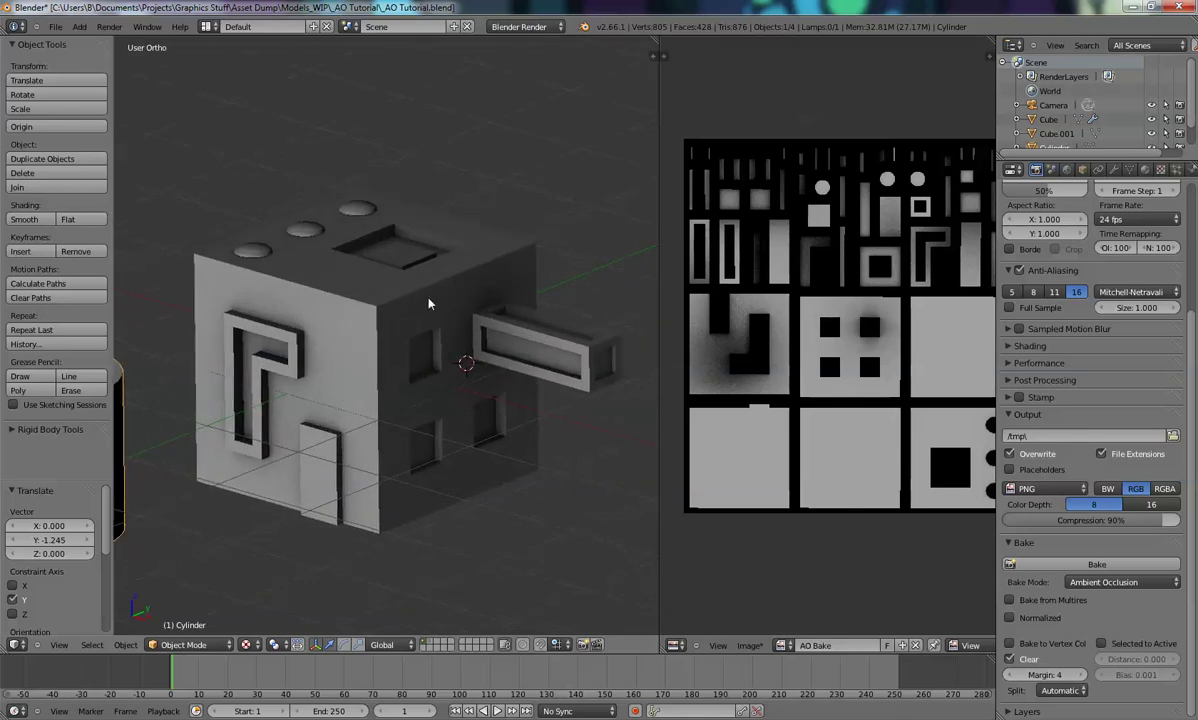
pyautogui.keyDown('shift'); pyautogui.moveTo(476, 316); pyautogui.dragTo(420, 302, button='middle'); pyautogui.keyUp('shift')
pyautogui.scroll(2, 380, 305)
pyautogui.keyDown('shift'); pyautogui.moveTo(330, 268); pyautogui.dragTo(433, 465, button='middle'); pyautogui.keyUp('shift')
pyautogui.keyDown('shift'); pyautogui.moveTo(512, 502); pyautogui.dragTo(370, 350, button='middle'); pyautogui.keyUp('shift')
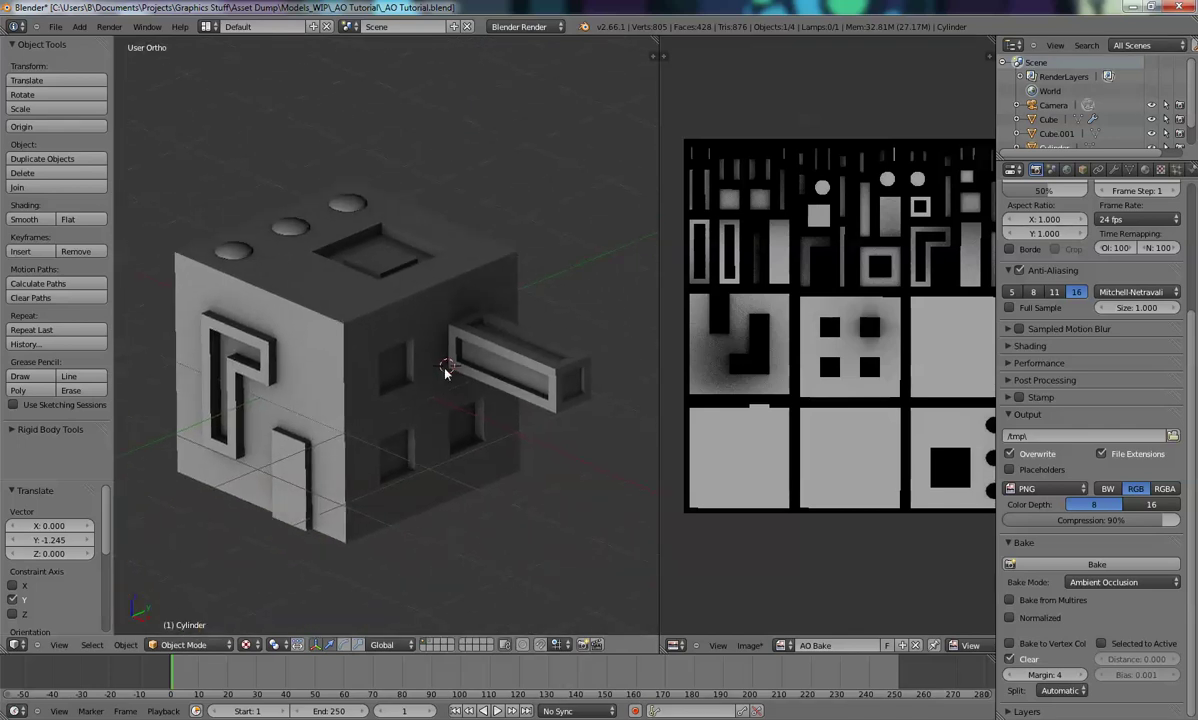
# Switch to GIMP and set the AOBake.png layer's blend mode to Multiply over the red layer
pyautogui.click(468, 719)
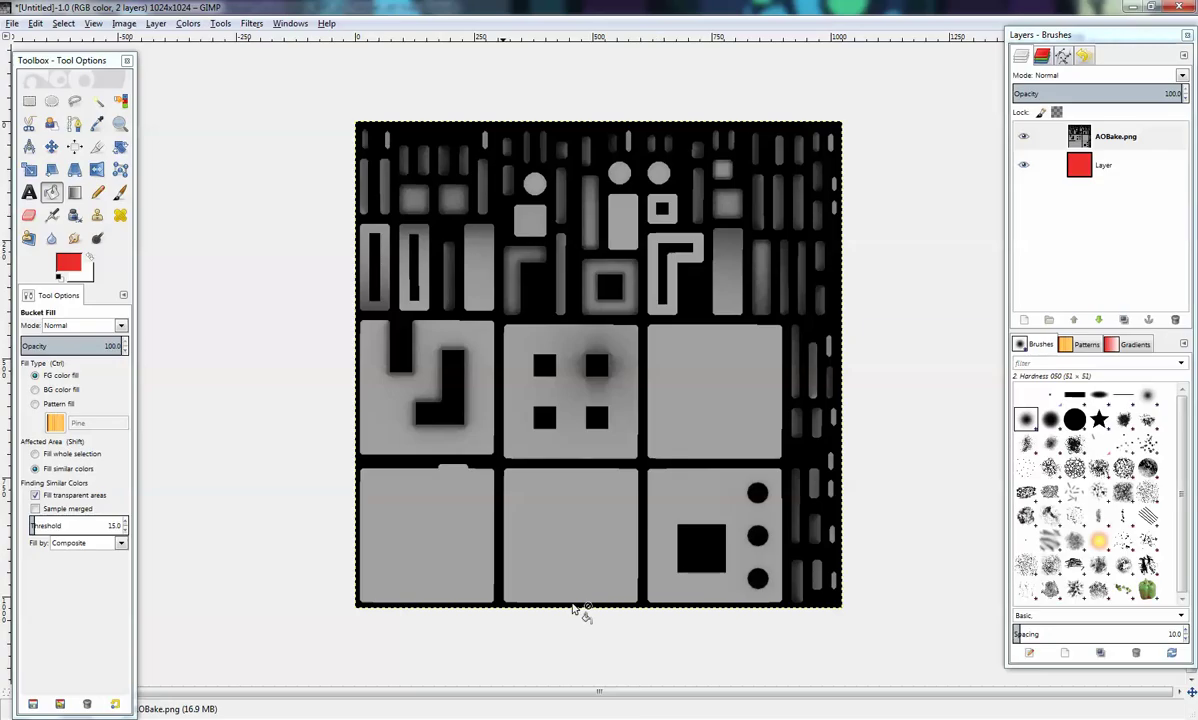
pyautogui.click(1050, 136)
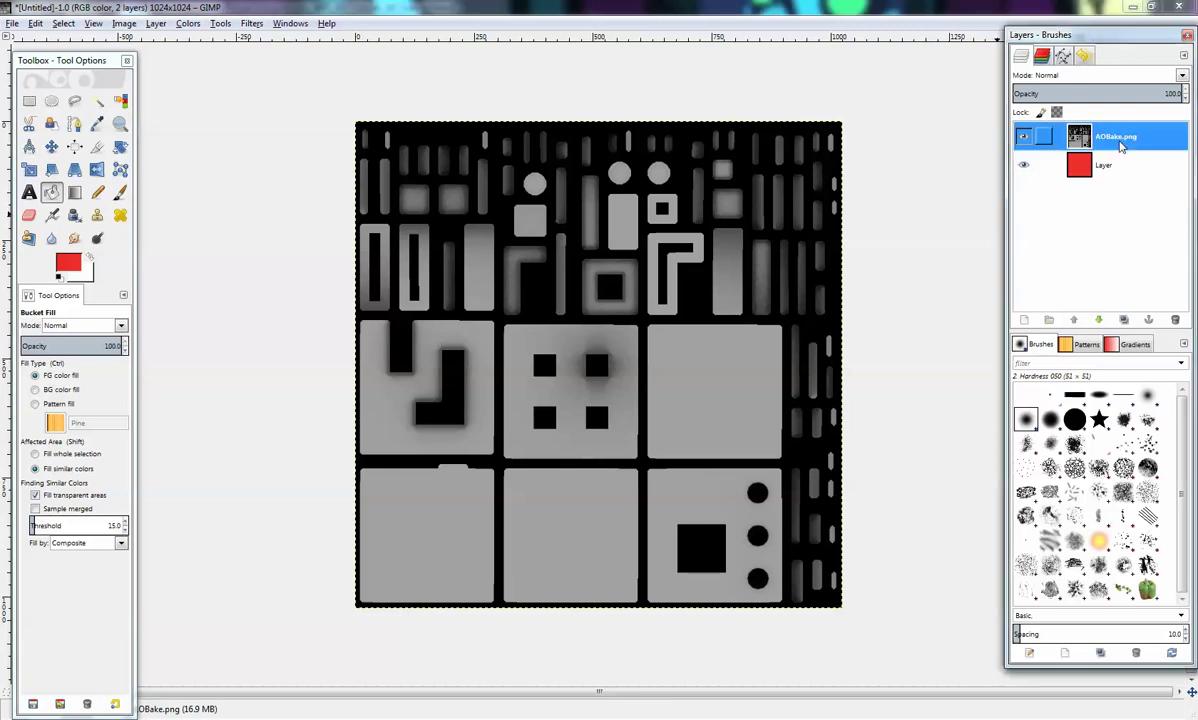
pyautogui.click(1182, 76)
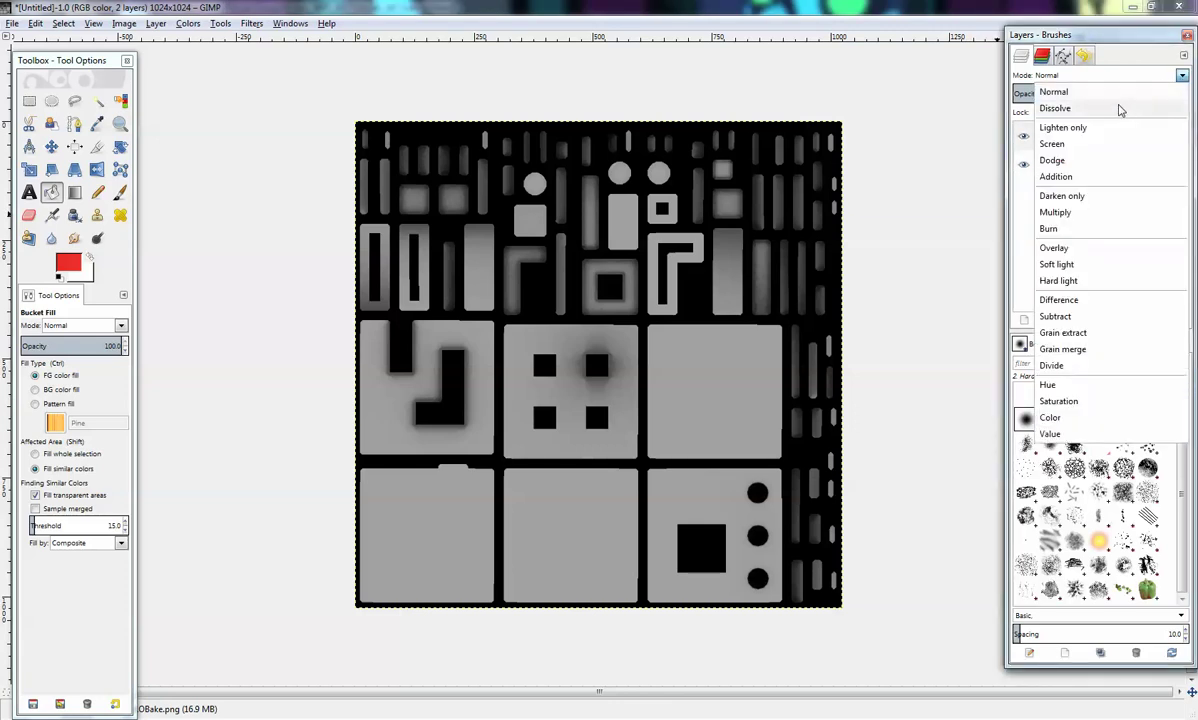
pyautogui.click(1055, 212)
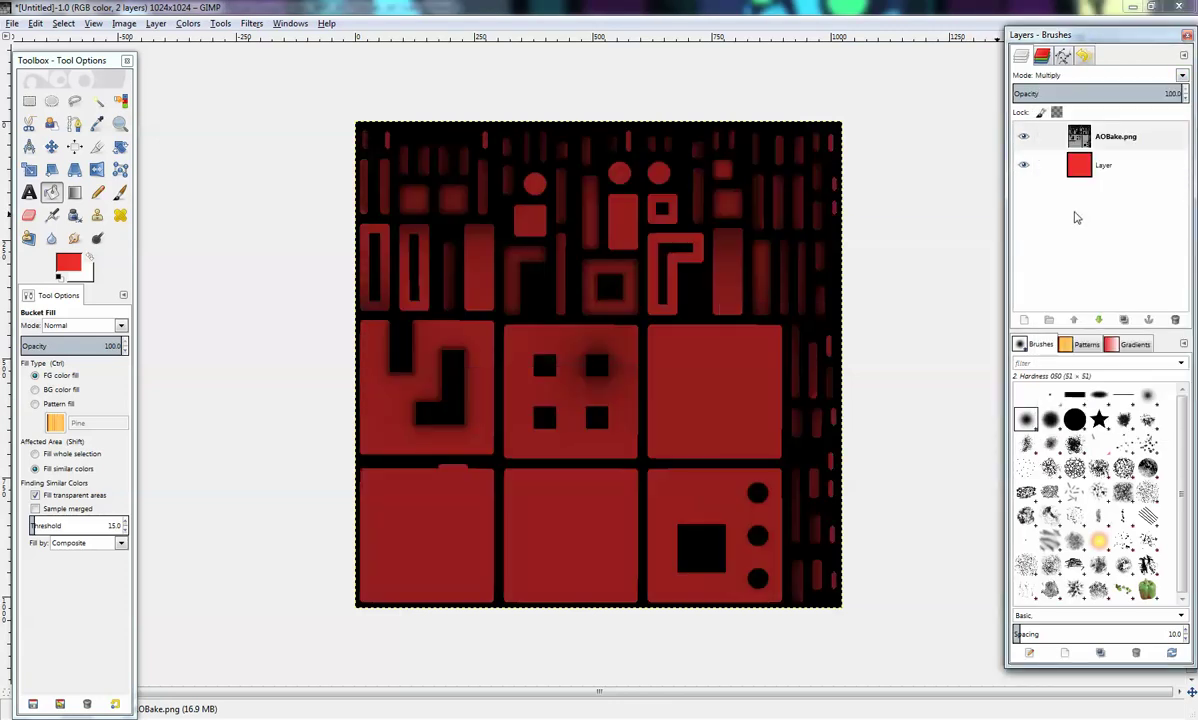
pyautogui.click(1137, 138)
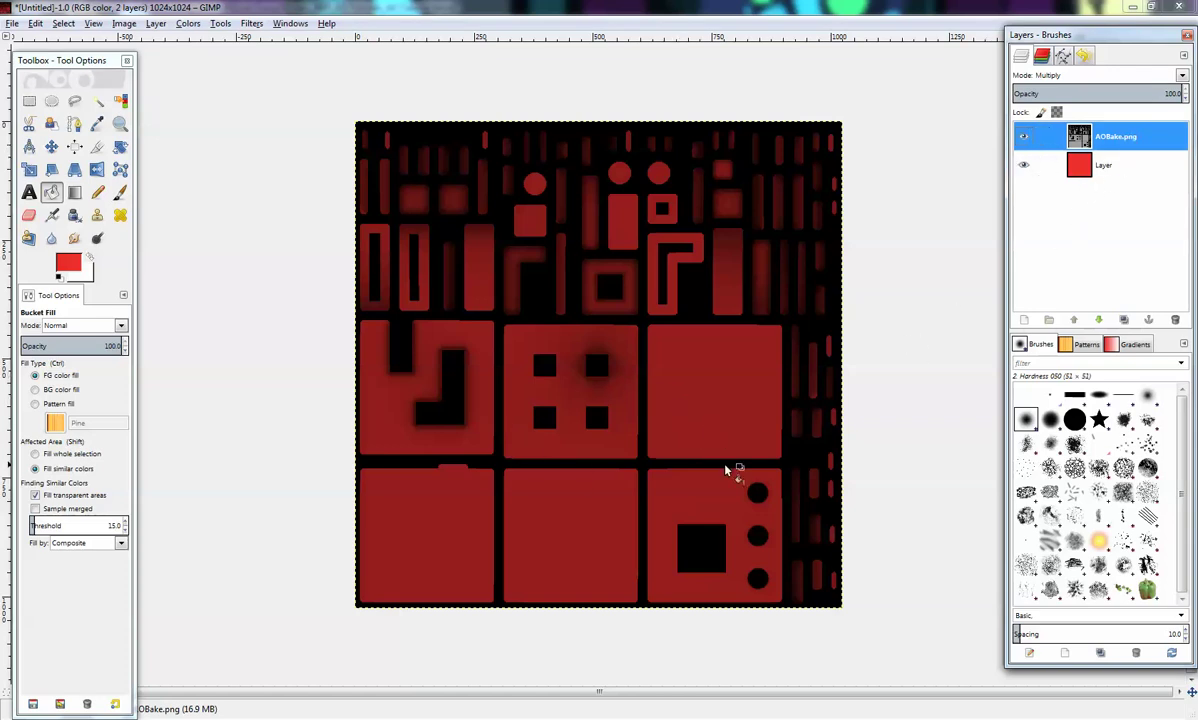
# Choose a dark brownish-red foreground colour and bucket-fill the colour layer beneath the AO bake with it
pyautogui.click(1038, 165)
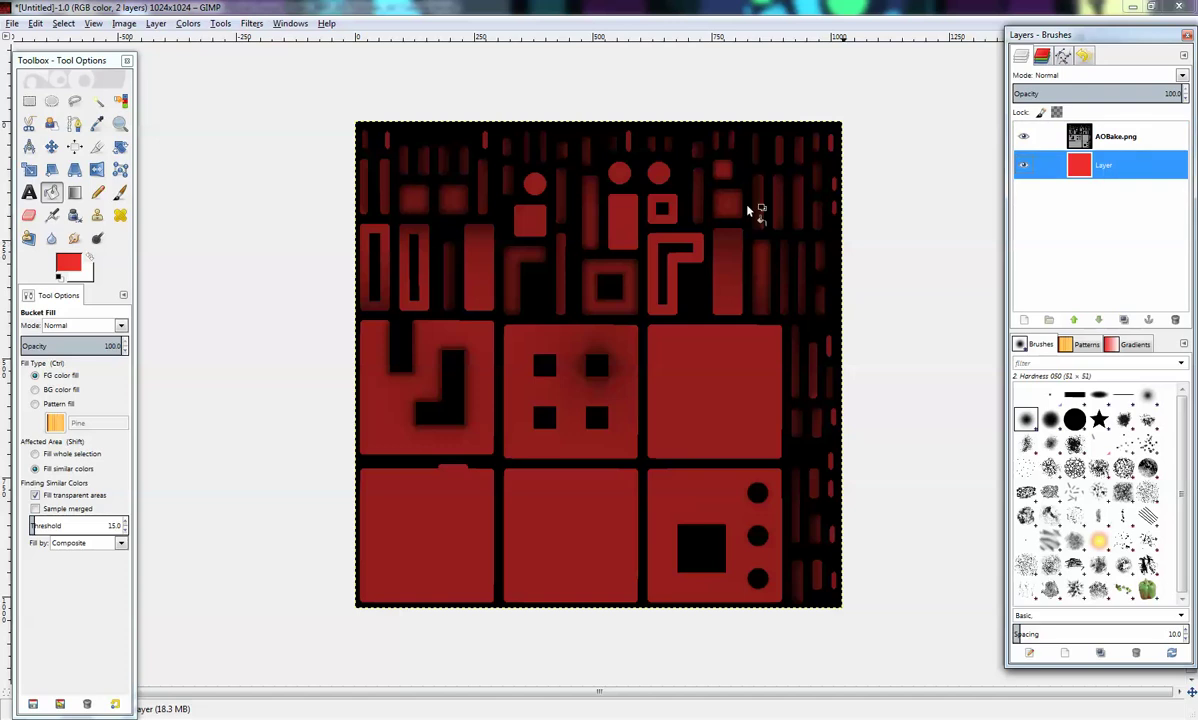
pyautogui.click(67, 263)
pyautogui.moveTo(128, 352); pyautogui.dragTo(96, 330)
pyautogui.click(293, 446)
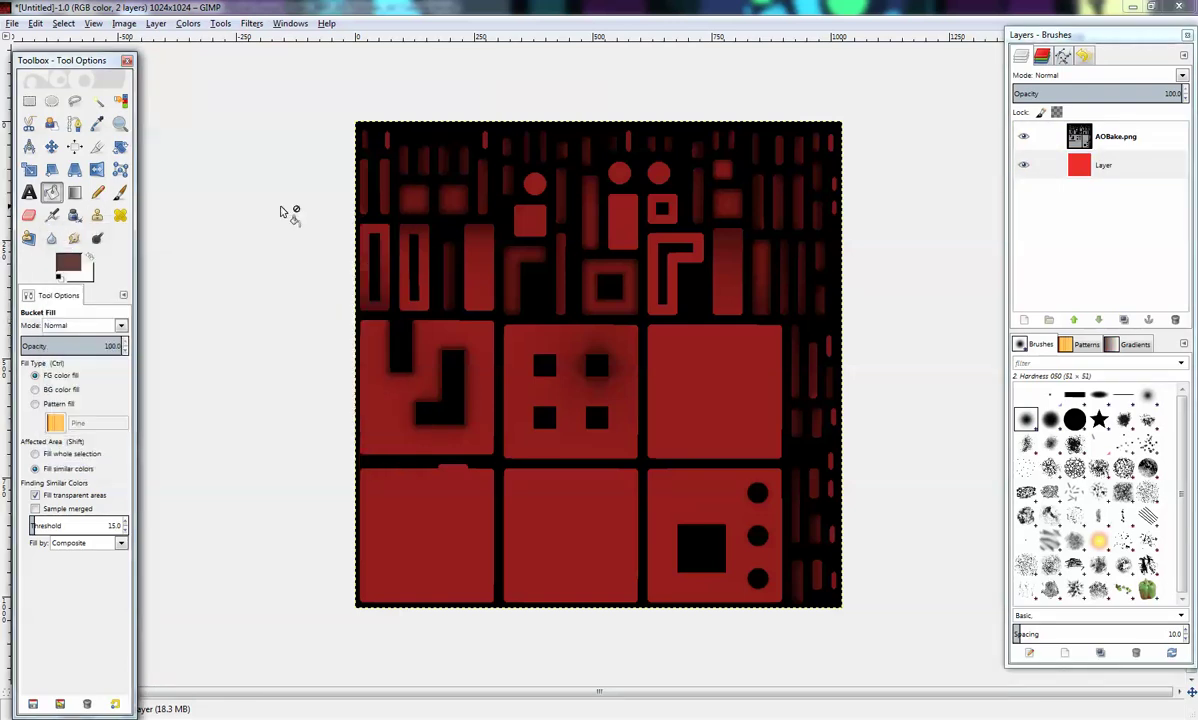
pyautogui.click(488, 272)
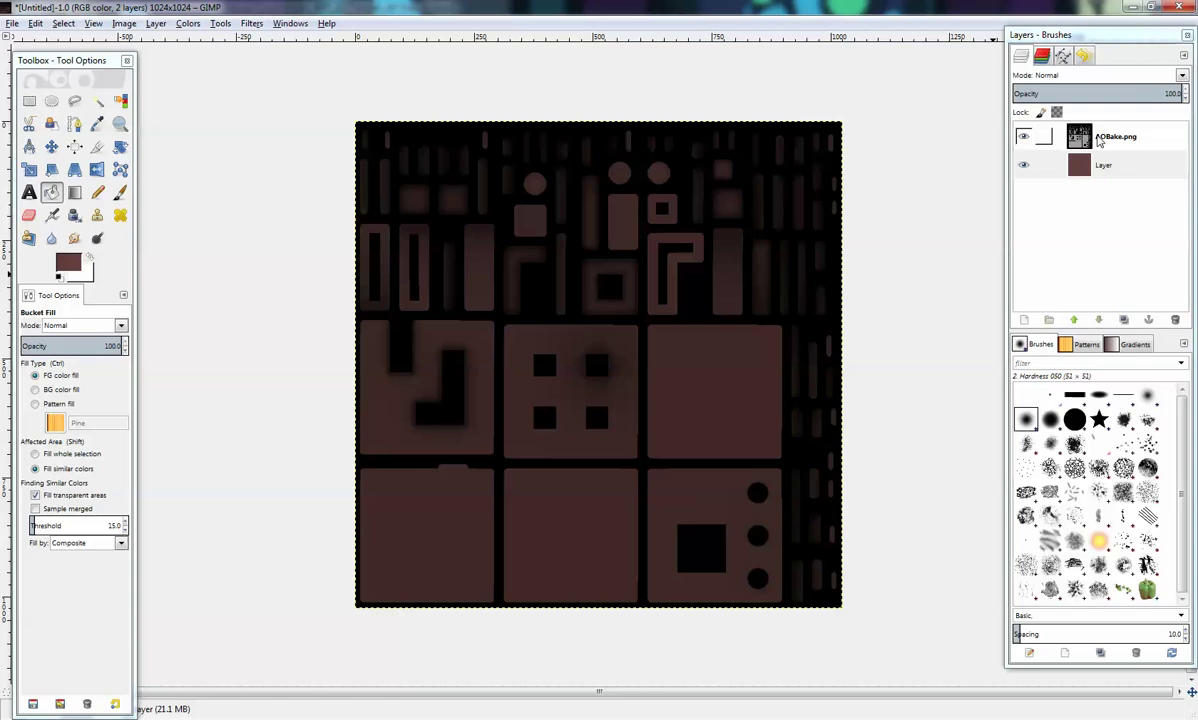
# Compare the image with and without the AOBake.png layer, and set that layer's brightness to 59 and contrast to 42
pyautogui.click(1092, 138)
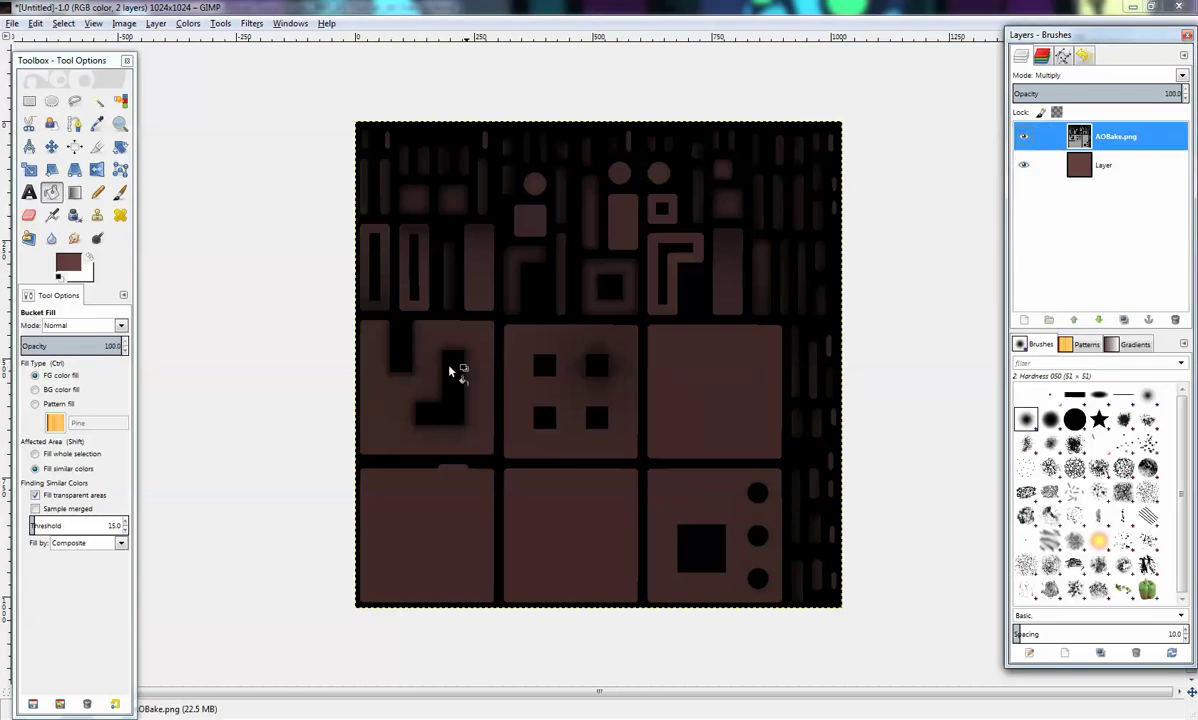
pyautogui.click(1022, 137)
pyautogui.click(1022, 137)
pyautogui.click(186, 24)
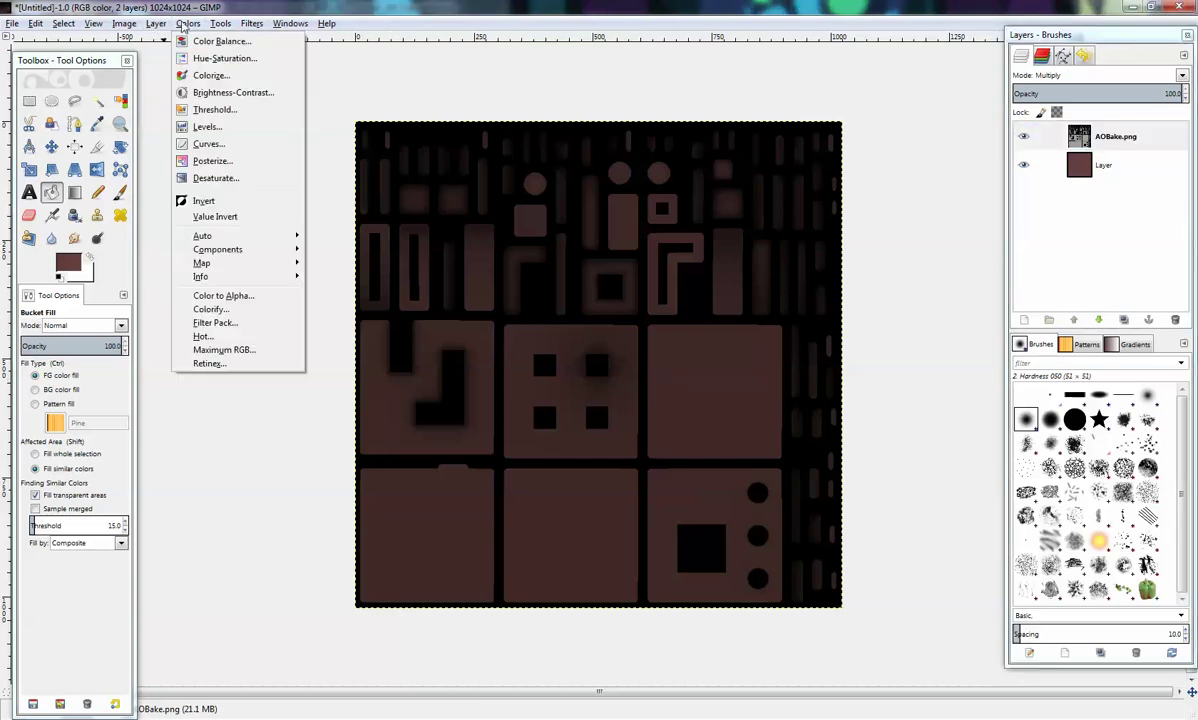
pyautogui.click(203, 92)
pyautogui.moveTo(214, 91); pyautogui.dragTo(239, 110)
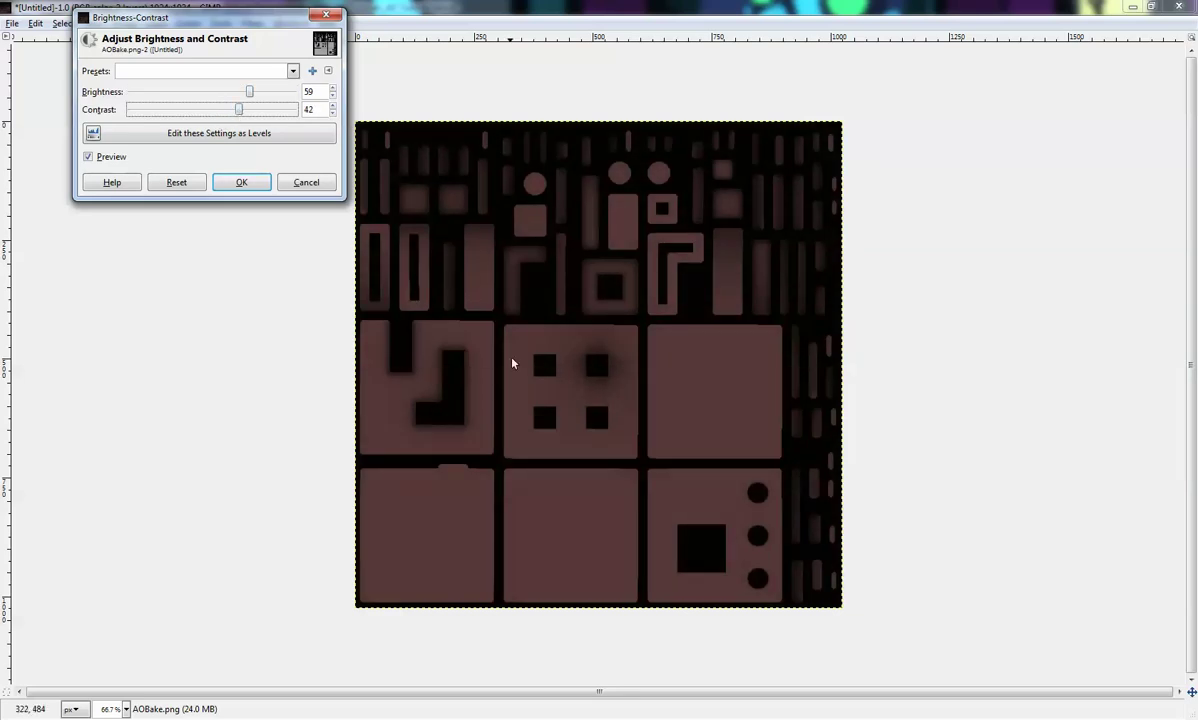
pyautogui.click(241, 182)
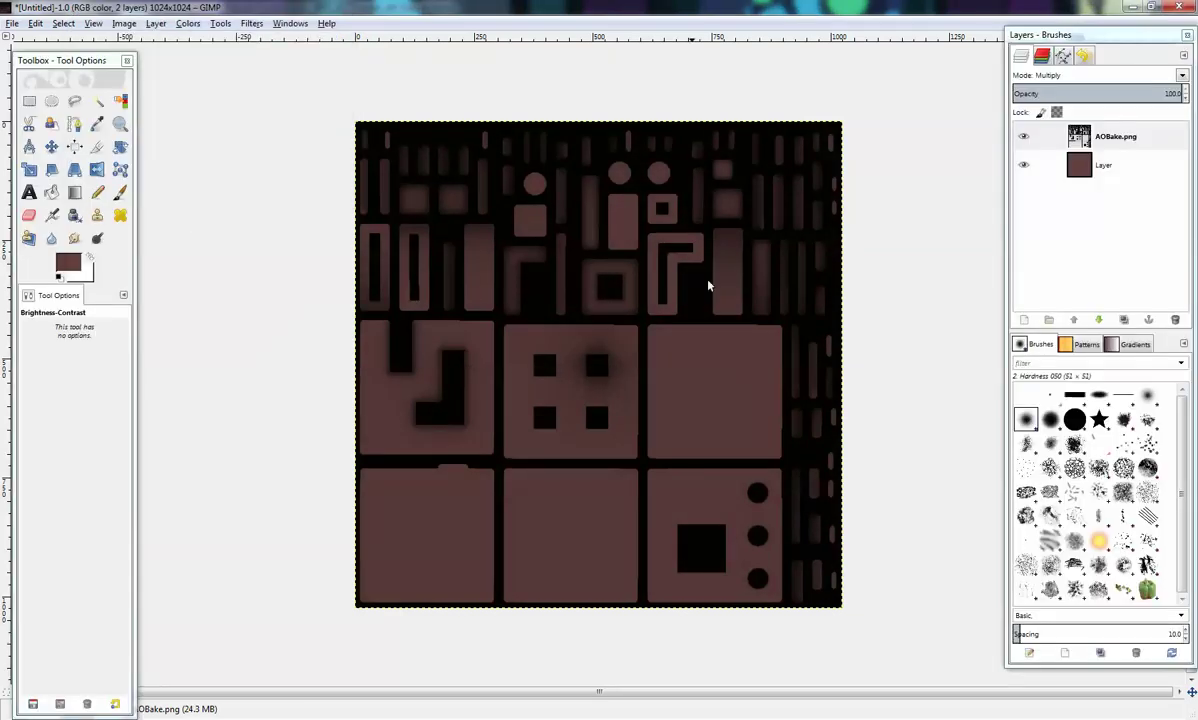
# Close the GIMP image without saving and switch back to Blender
pyautogui.click(1025, 137)
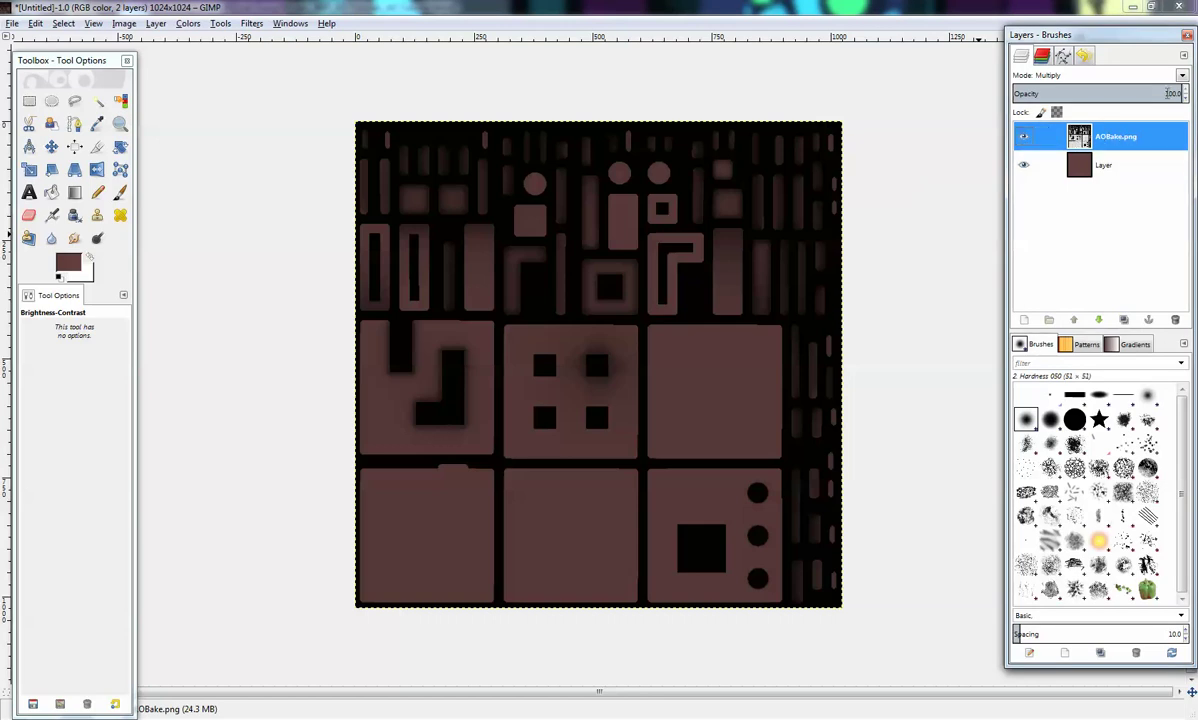
pyautogui.click(1179, 7)
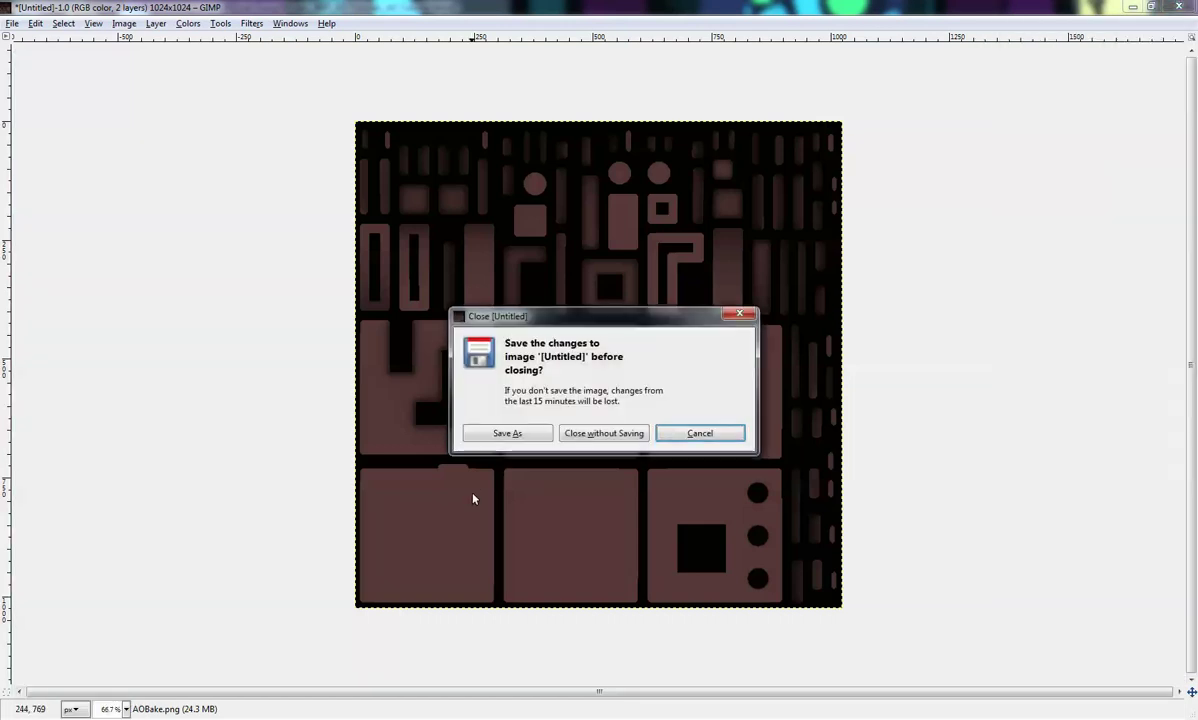
pyautogui.click(603, 433)
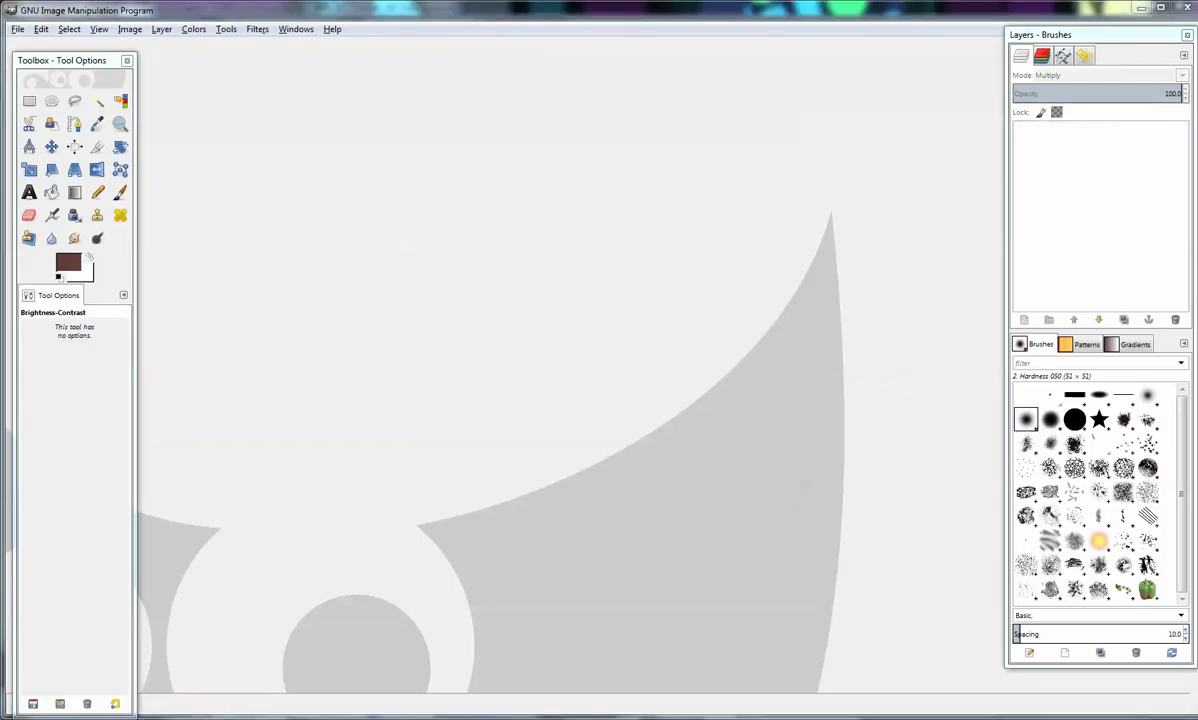
pyautogui.click(330, 718)
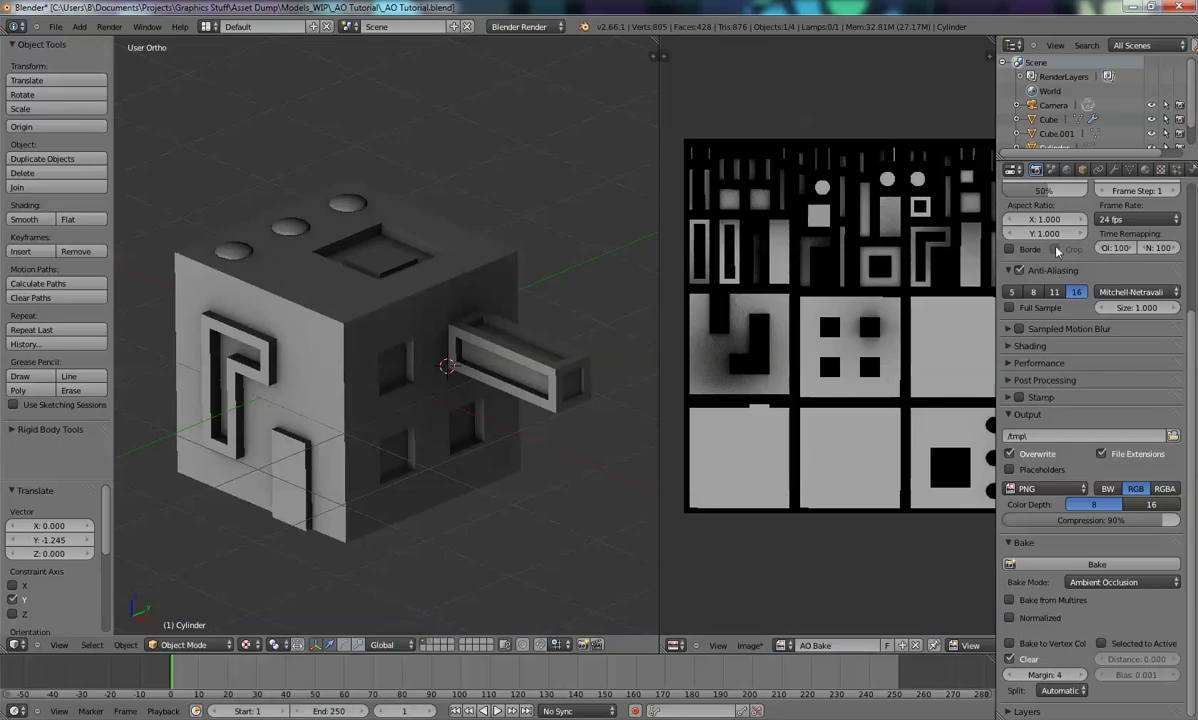
# Show the World settings, view the cube from its other sides, and change the 3D view area to the DopeSheet editor
pyautogui.click(1065, 171)
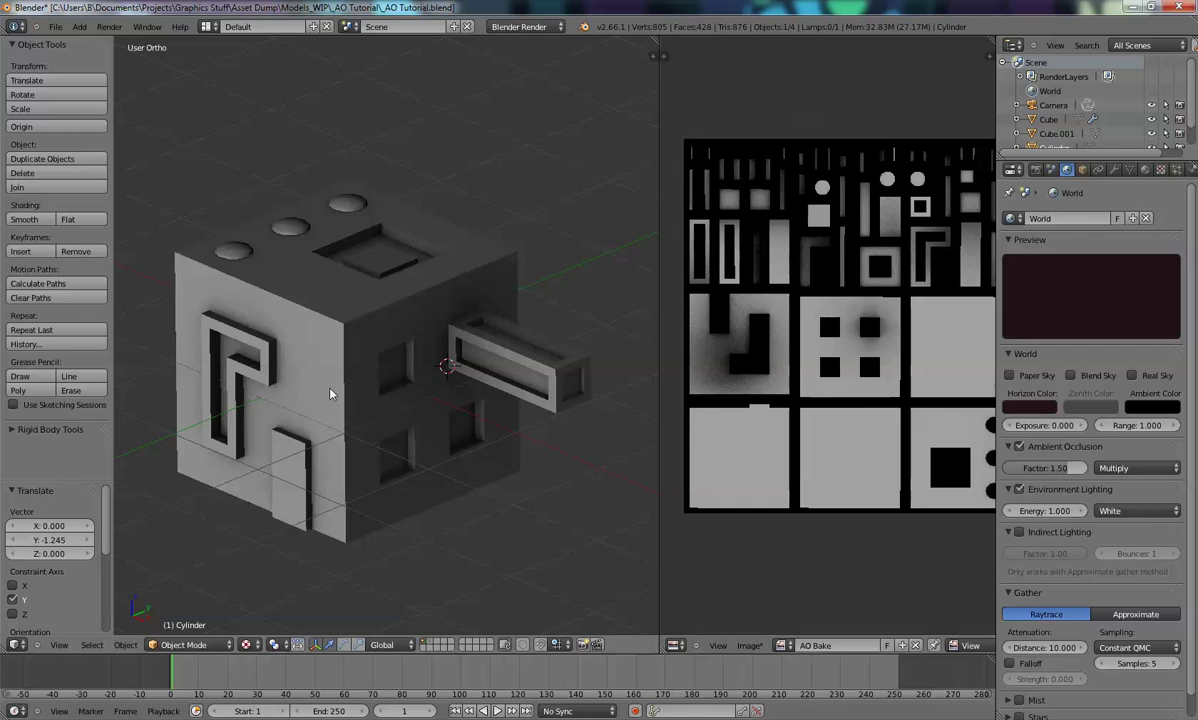
pyautogui.keyDown('shift'); pyautogui.moveTo(320, 318); pyautogui.dragTo(530, 430, button='middle'); pyautogui.keyUp('shift')
pyautogui.moveTo(530, 430); pyautogui.dragTo(397, 292, button='middle')
pyautogui.moveTo(529, 337); pyautogui.dragTo(361, 345, button='middle')
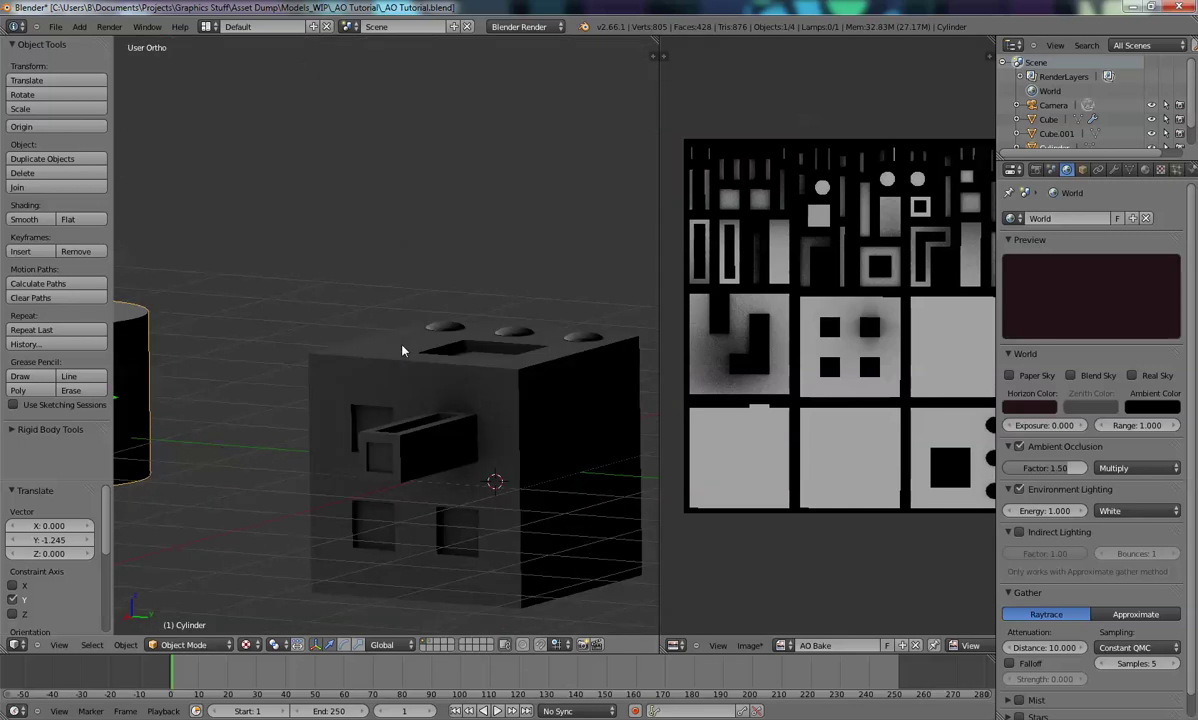
pyautogui.hotkey('shift', 'F12')
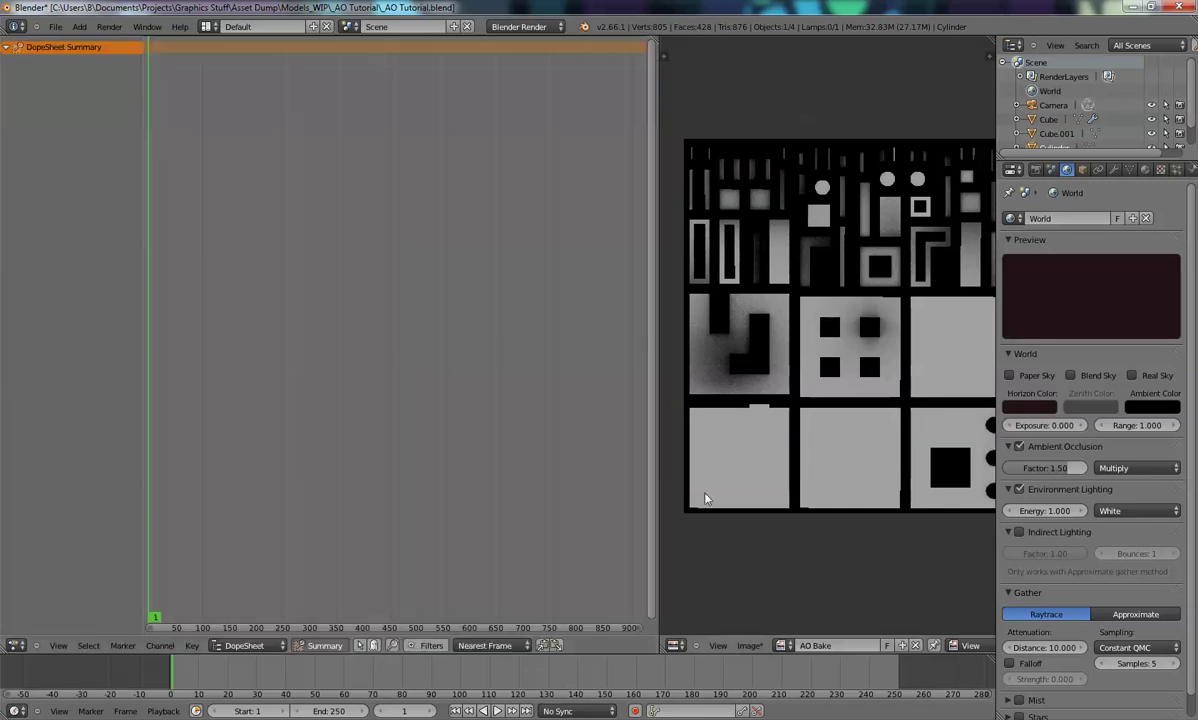